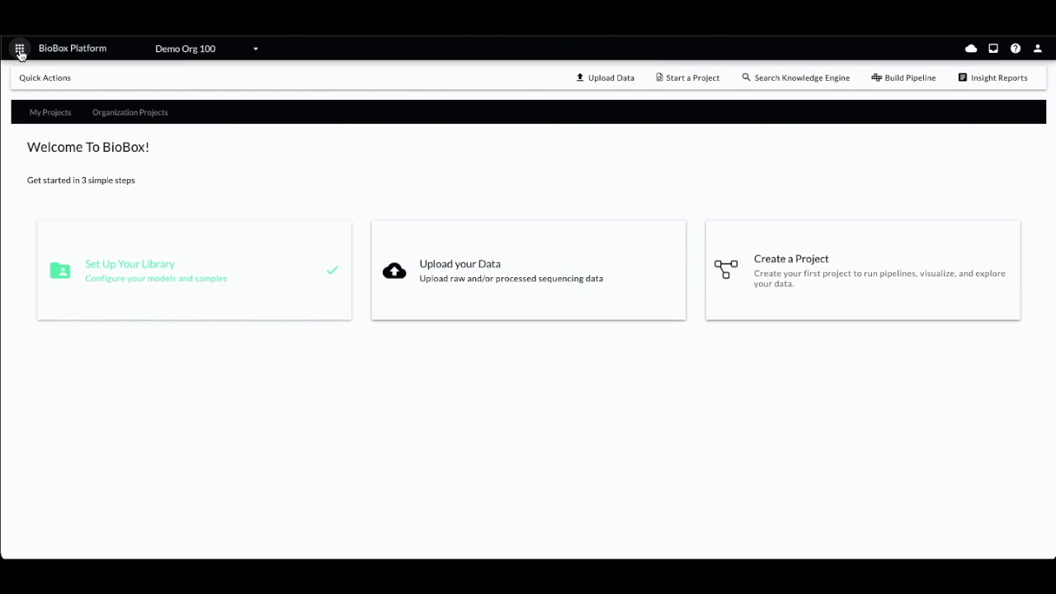
# Open the Library and view the Patient model, then return to the Cell Line model
pyautogui.click(20, 51)
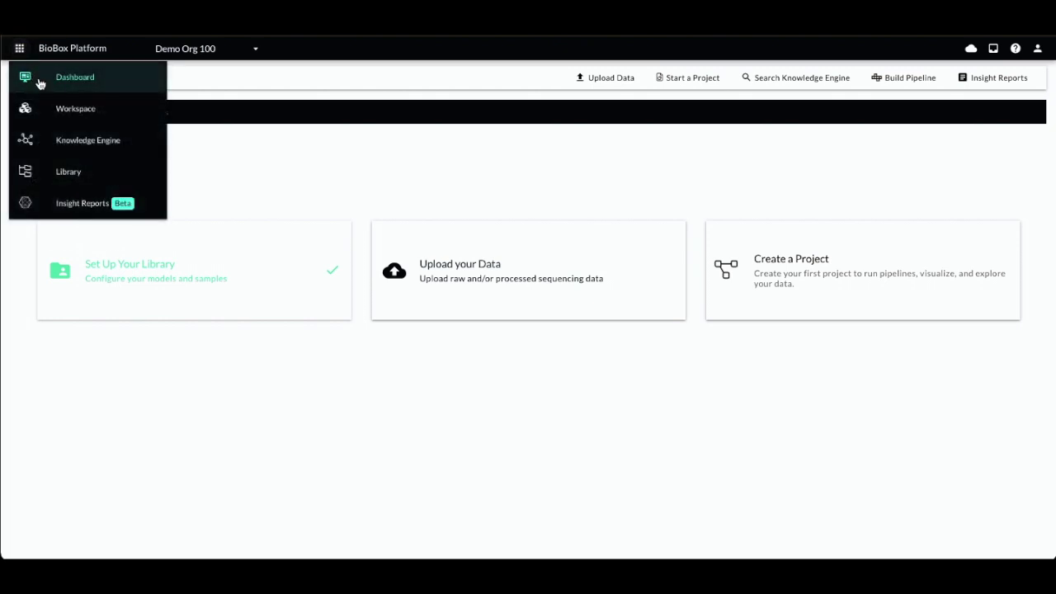
pyautogui.click(85, 171)
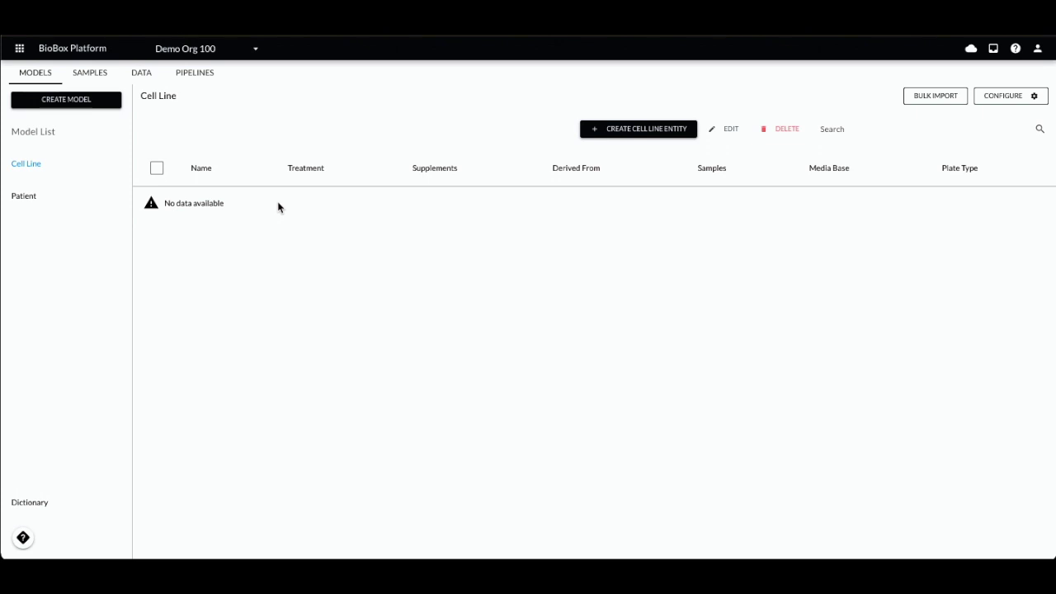
pyautogui.click(48, 195)
pyautogui.click(60, 165)
# Edit the Cell Line model's properties, removing Treatment and re-adding it between Media Base and Plate Type
pyautogui.click(1029, 98)
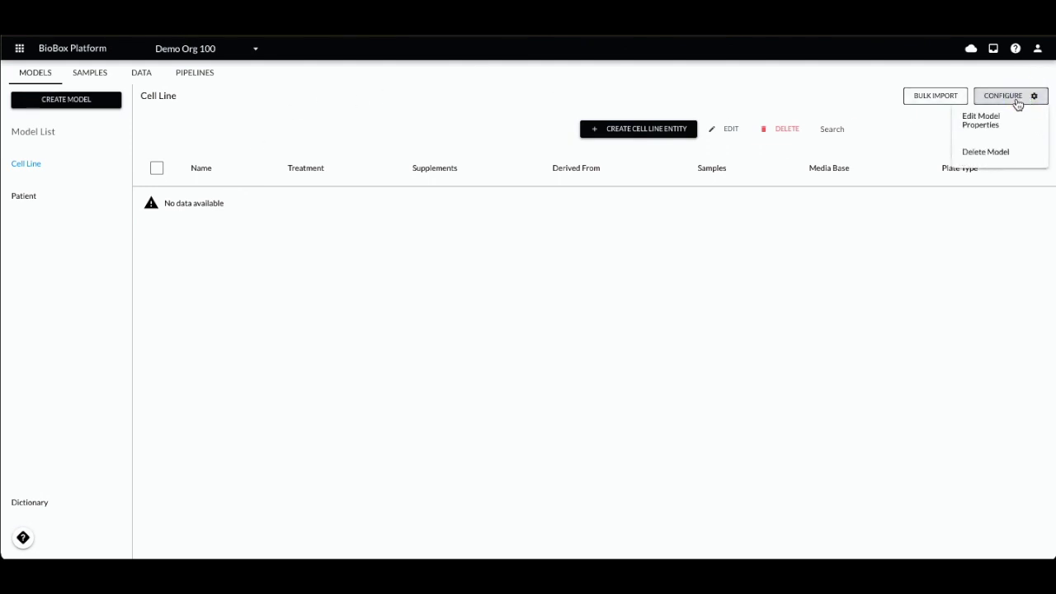
pyautogui.click(1006, 122)
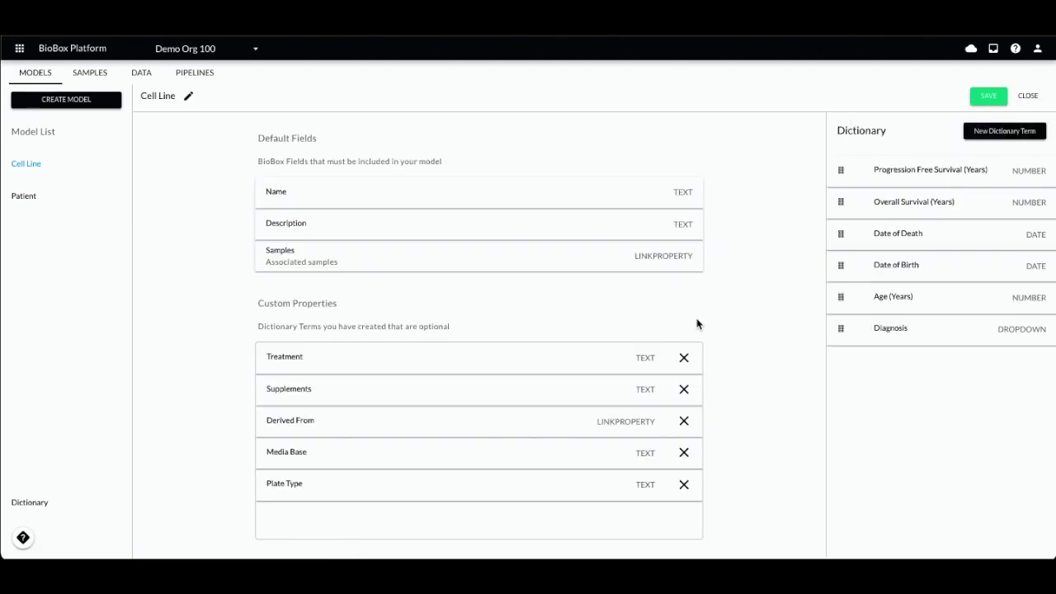
pyautogui.click(684, 358)
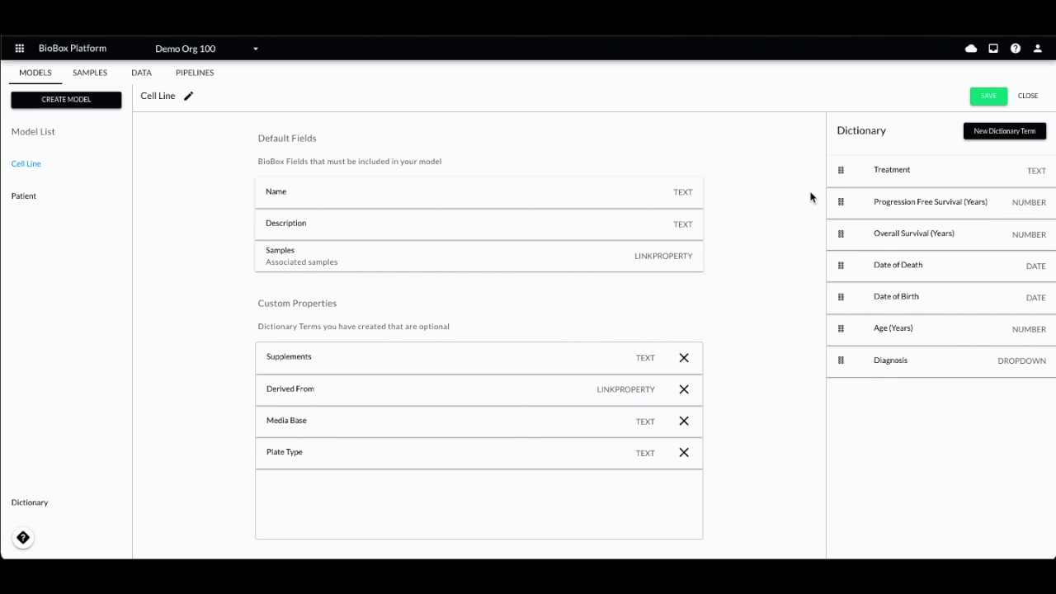
pyautogui.moveTo(835, 176); pyautogui.dragTo(368, 460)
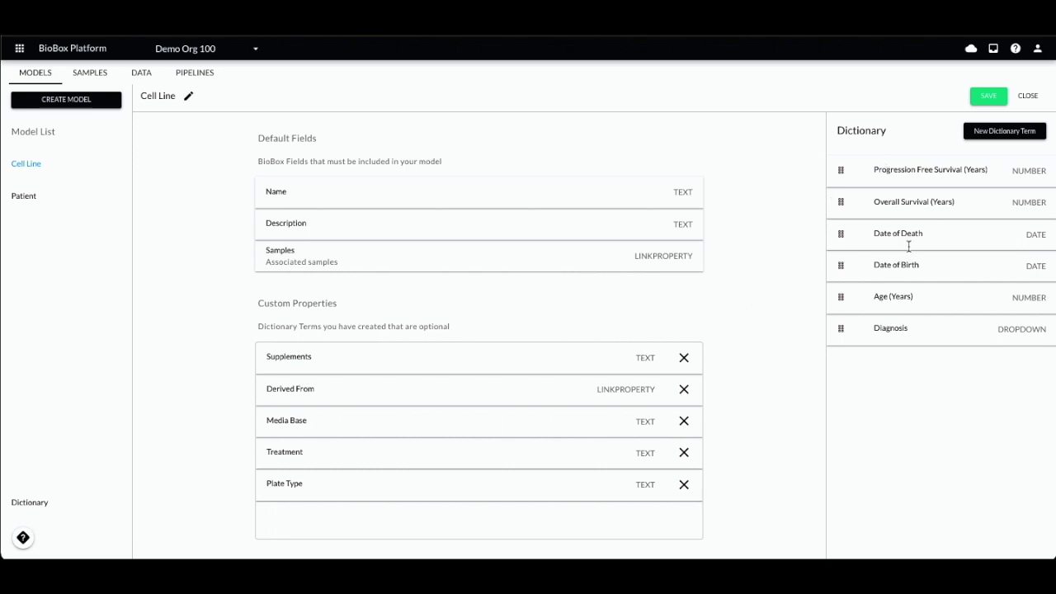
# Start a new dictionary term of type Dropdown with the field name Mutation
pyautogui.click(995, 136)
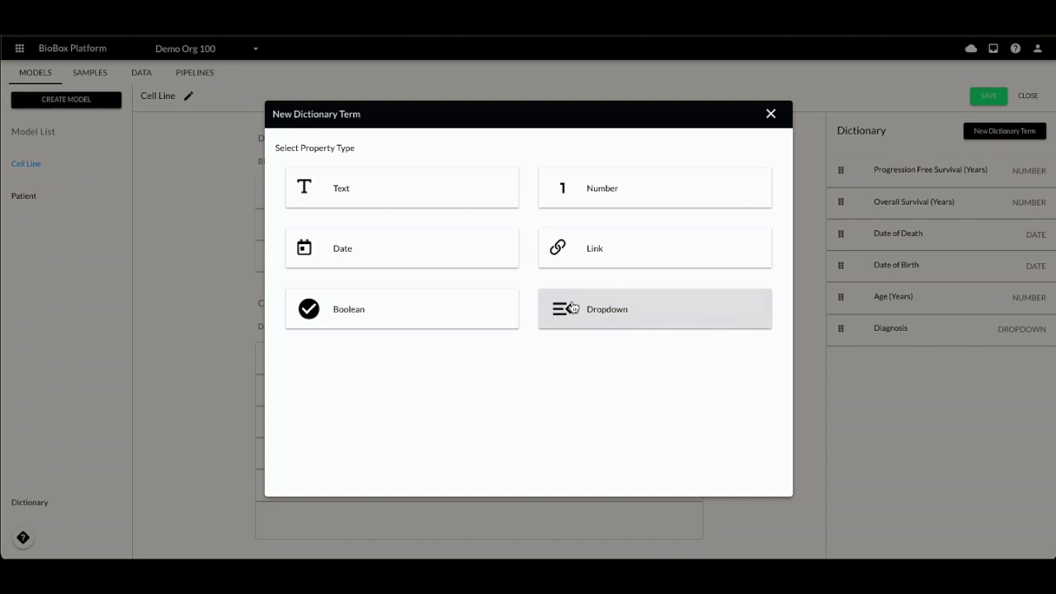
pyautogui.click(603, 303)
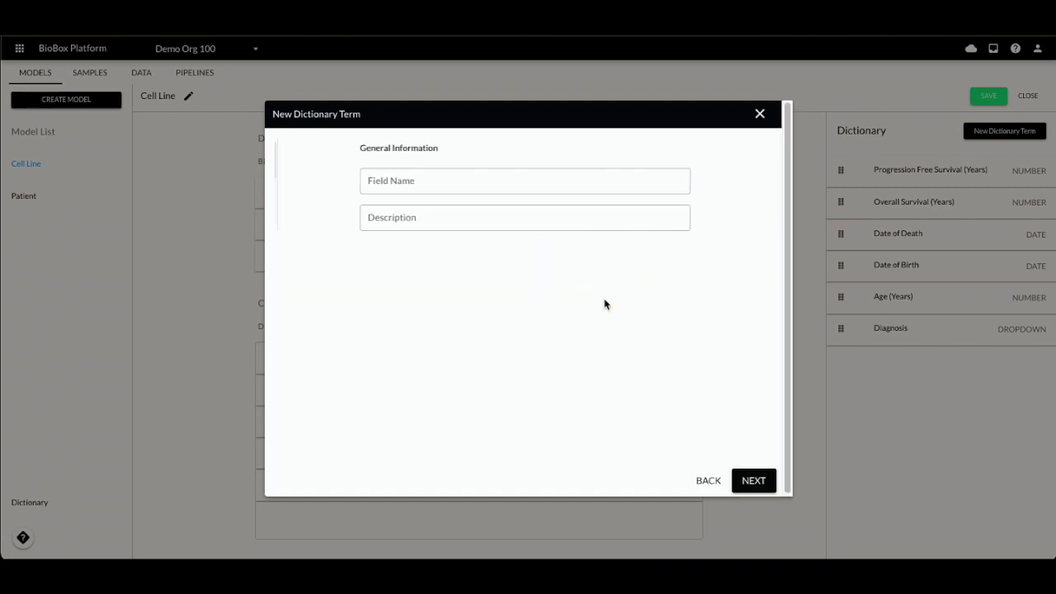
pyautogui.click(410, 176)
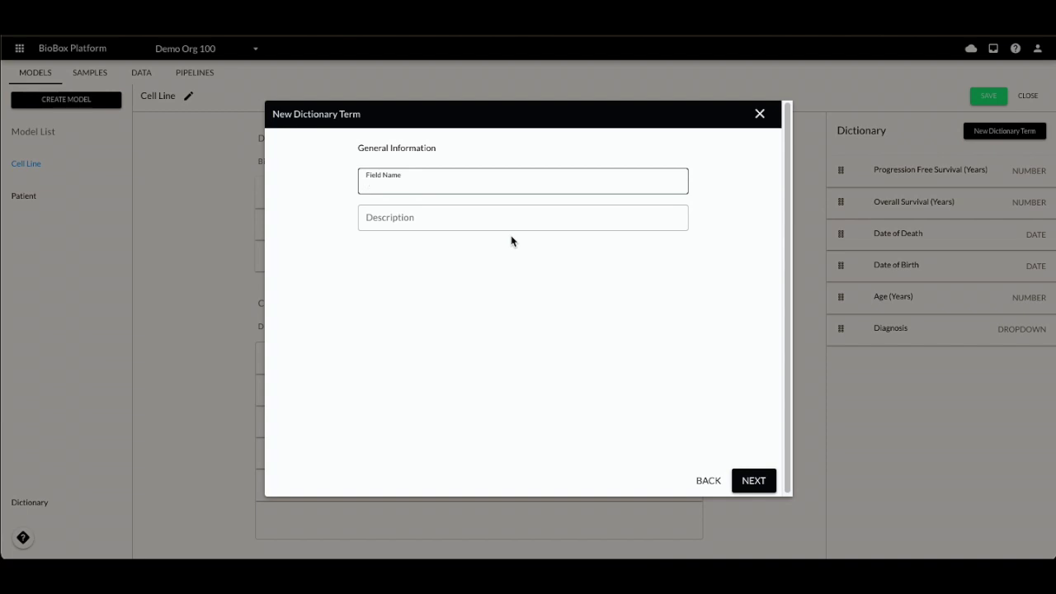
pyautogui.write('Mutation')
pyautogui.click(766, 487)
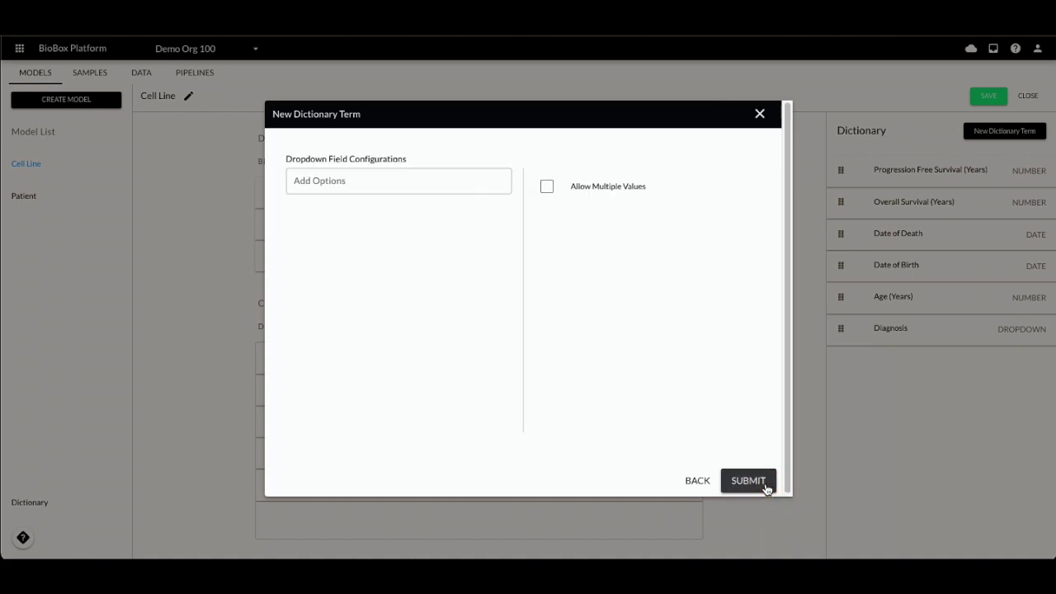
# Add the dropdown options Normal, BRCA1, BRCA2 and PTEN to the Mutation term
pyautogui.click(453, 189)
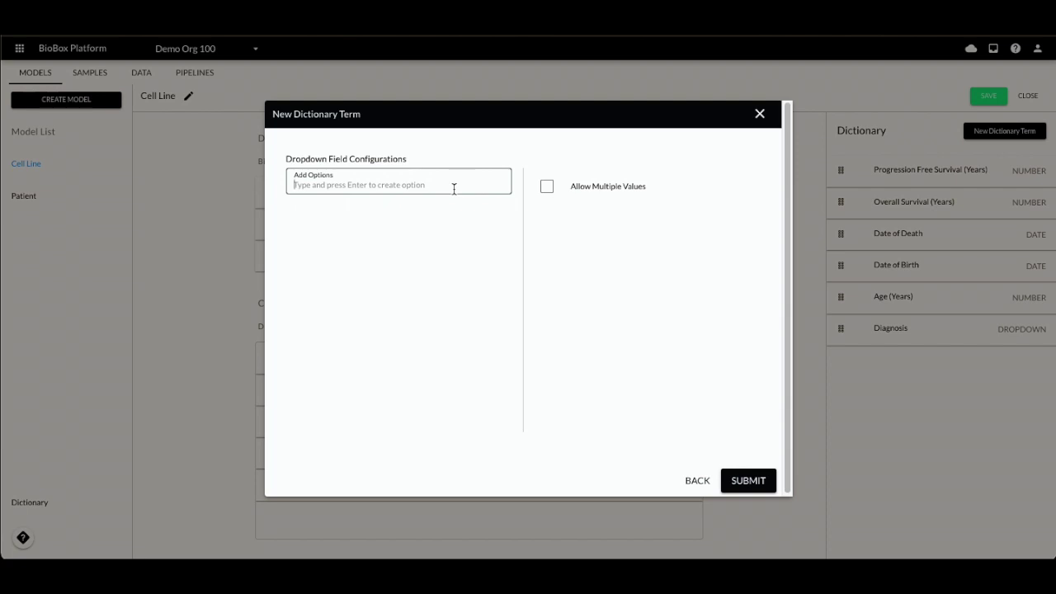
pyautogui.write('Norma')
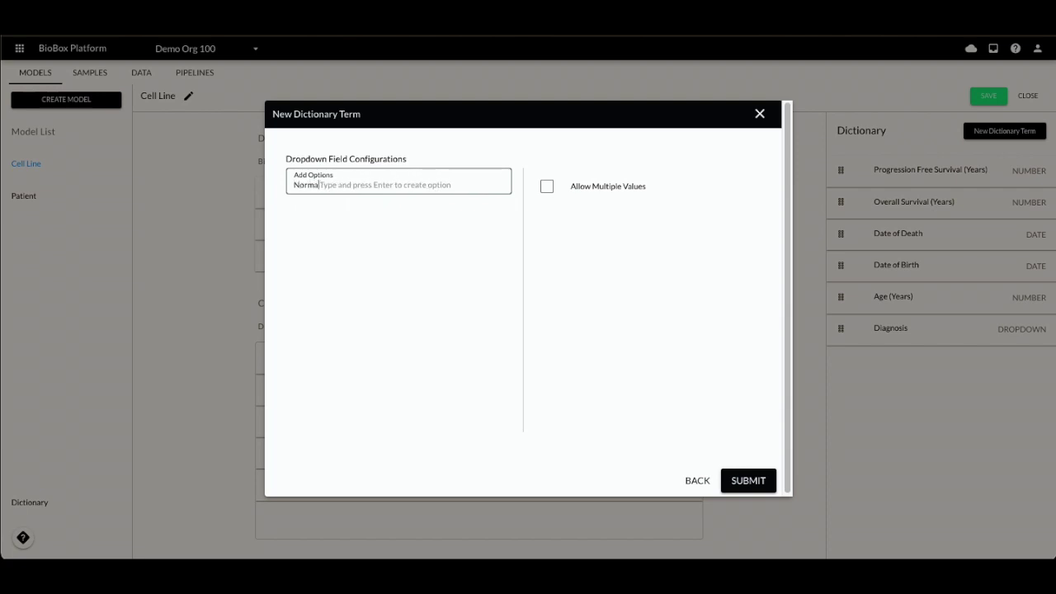
pyautogui.write('l')
pyautogui.press('Return')
pyautogui.write('BRCA1')
pyautogui.press('Return')
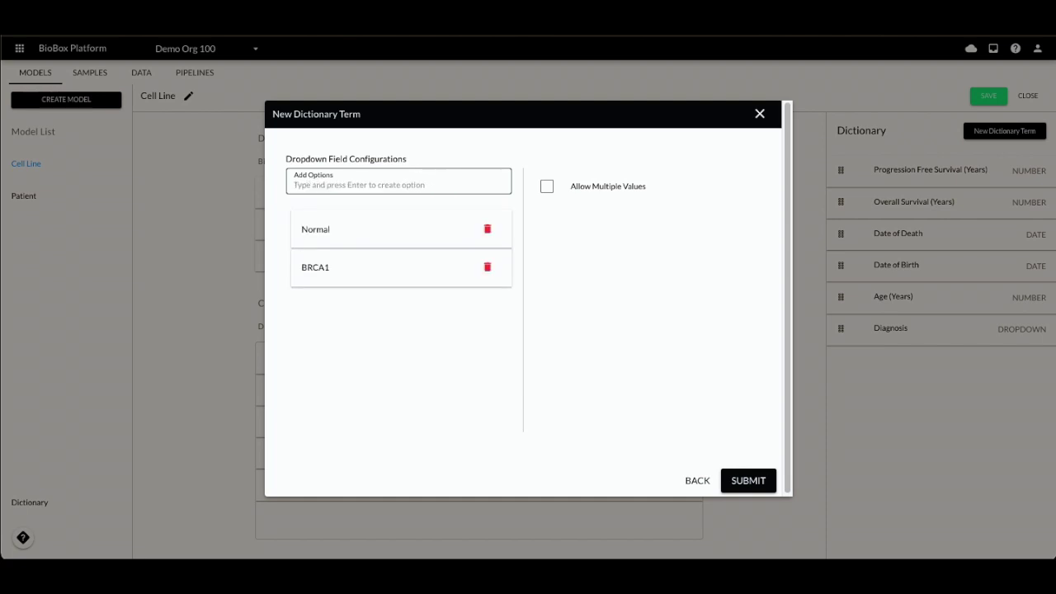
pyautogui.write('BRCA2')
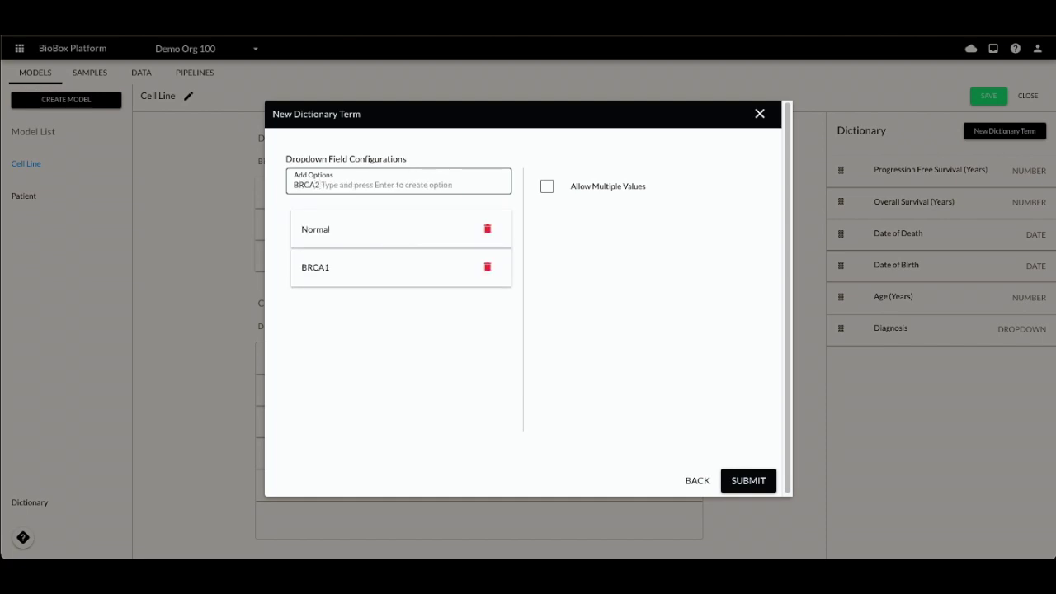
pyautogui.press('Return')
pyautogui.write('PTEN')
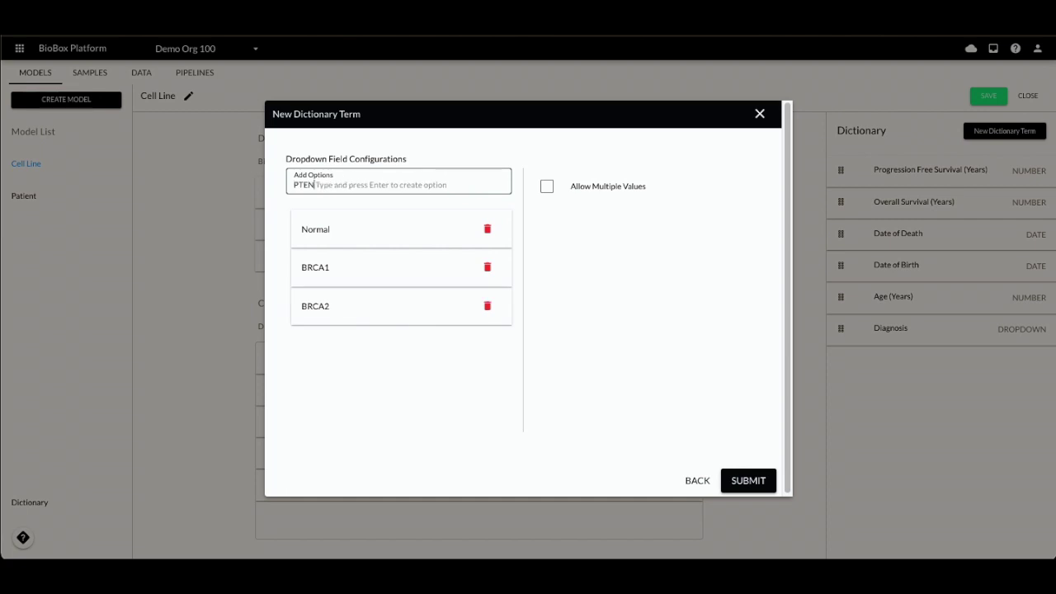
pyautogui.press('Return')
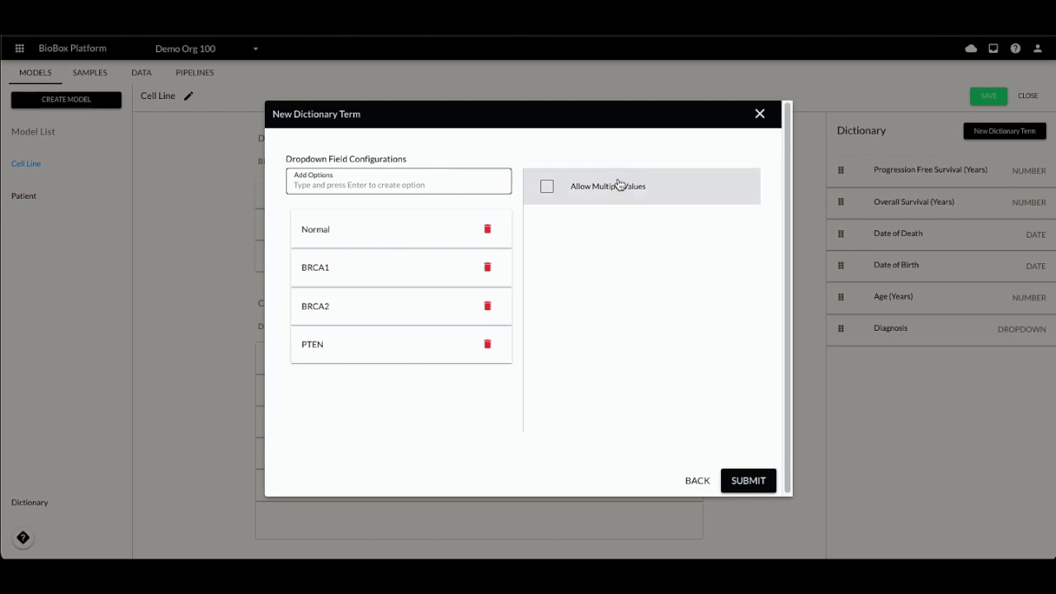
# Submit the Mutation term without allowing multiple values, and add it below Plate Type in the Cell Line's custom properties
pyautogui.click(547, 187)
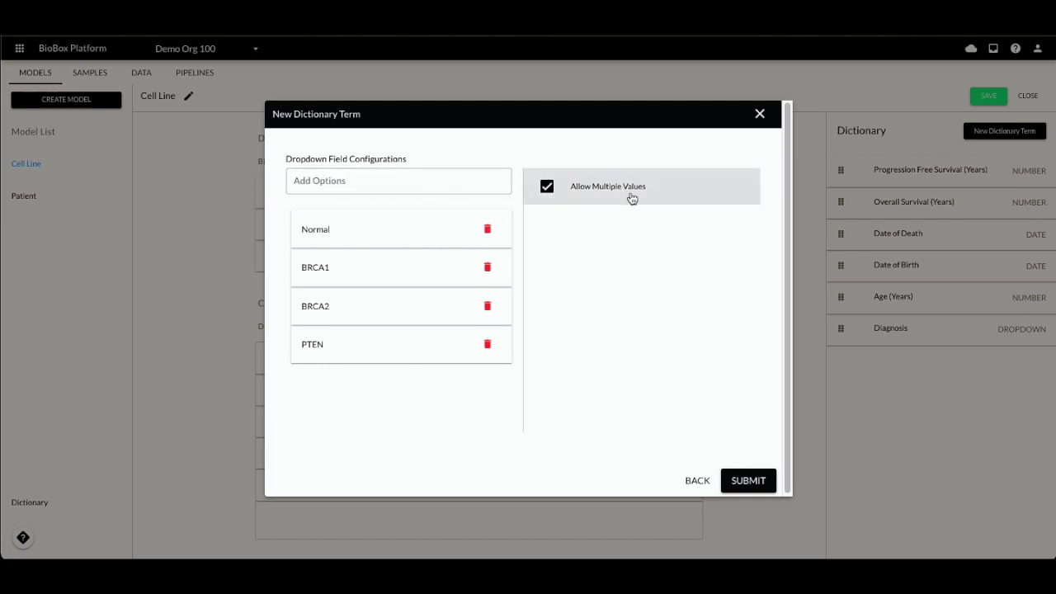
pyautogui.click(547, 186)
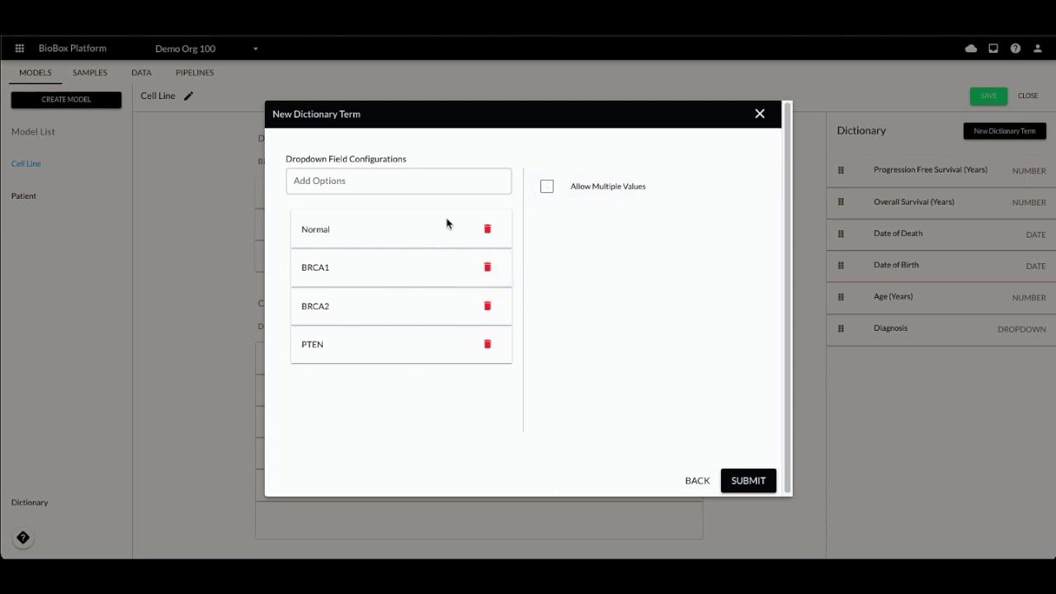
pyautogui.click(748, 481)
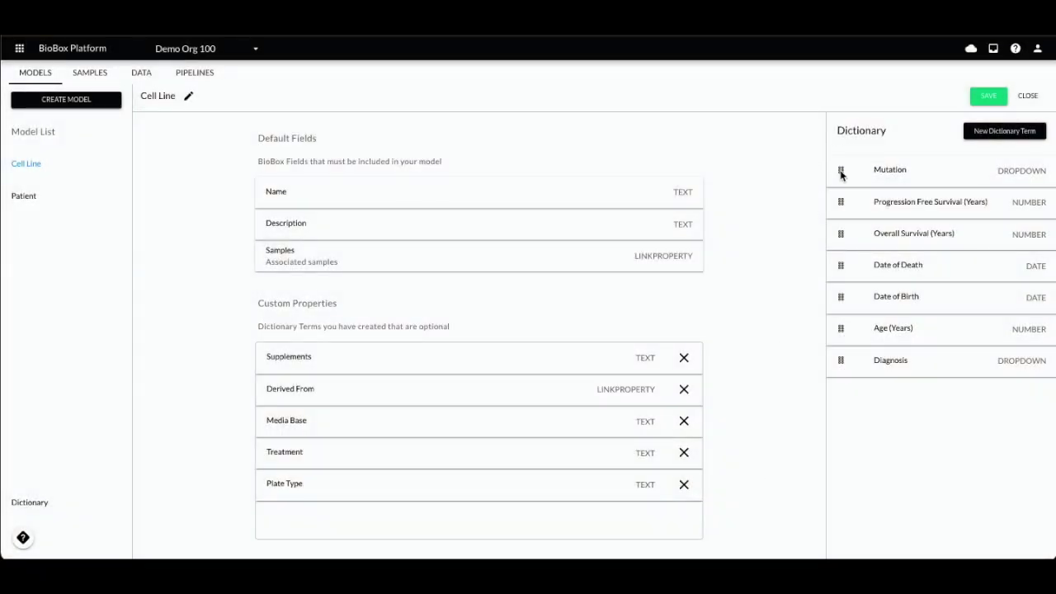
pyautogui.moveTo(841, 173); pyautogui.dragTo(312, 537)
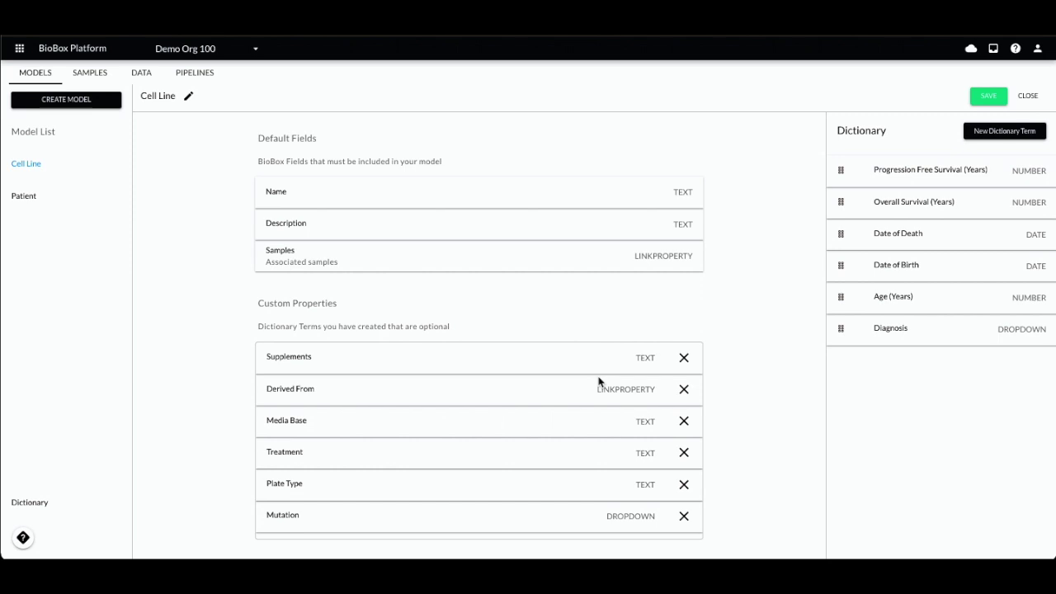
# Remove Media Base, Supplements and Plate Type from the custom properties and save the Cell Line model
pyautogui.click(684, 422)
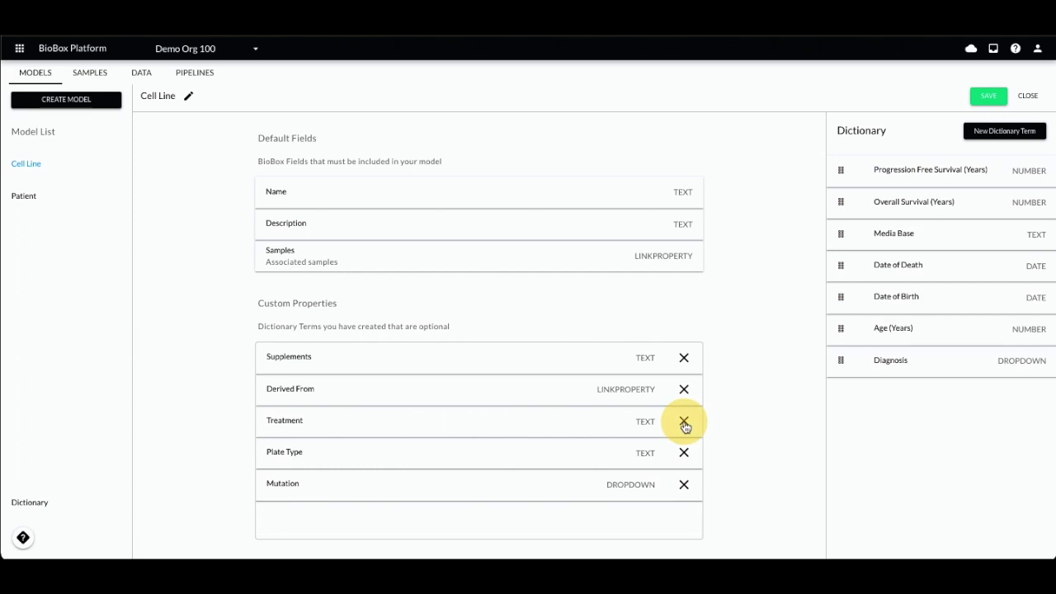
pyautogui.click(691, 361)
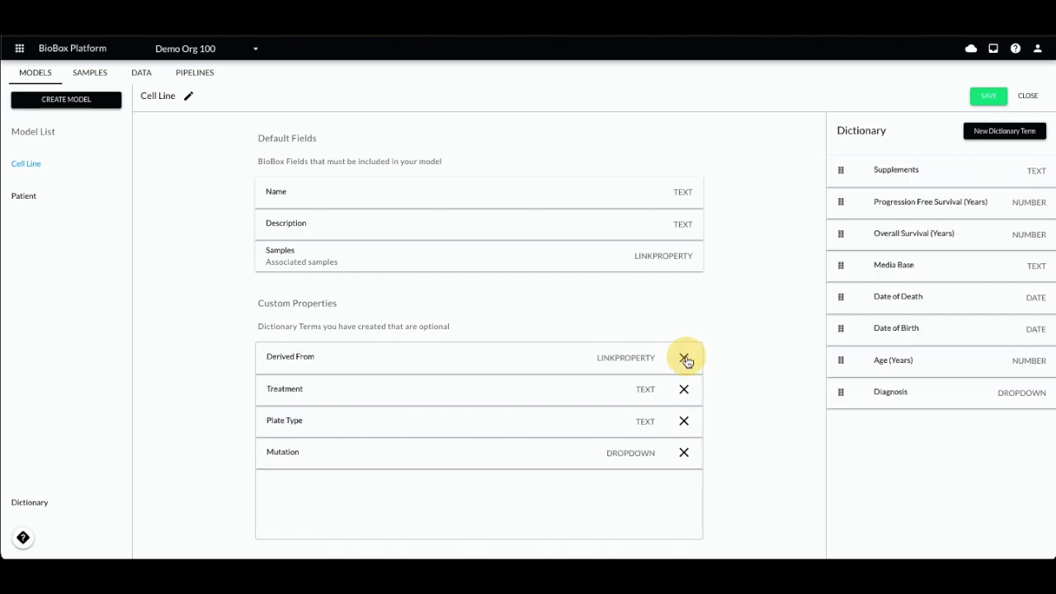
pyautogui.click(683, 422)
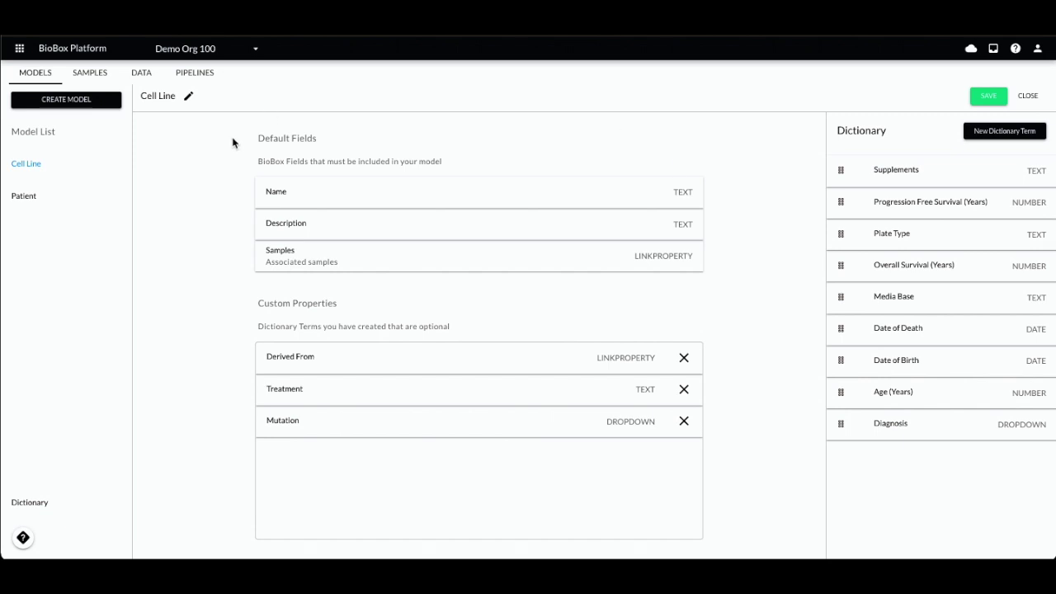
pyautogui.click(1005, 102)
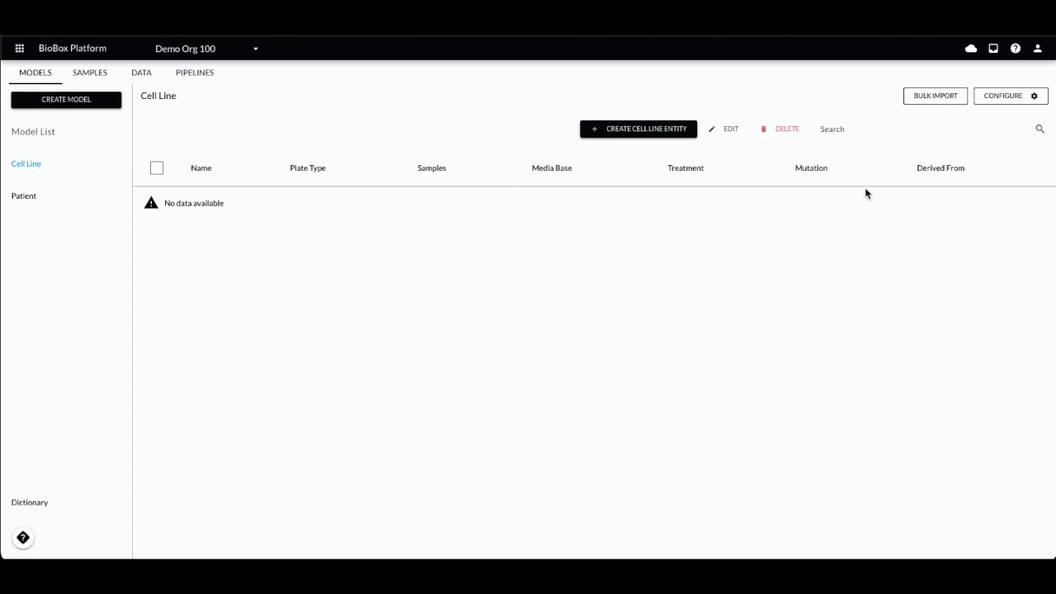
# Bulk import cell lines CELL-001 to CELL-010 with their plate type, media base, treatment and mutation values
pyautogui.click(941, 97)
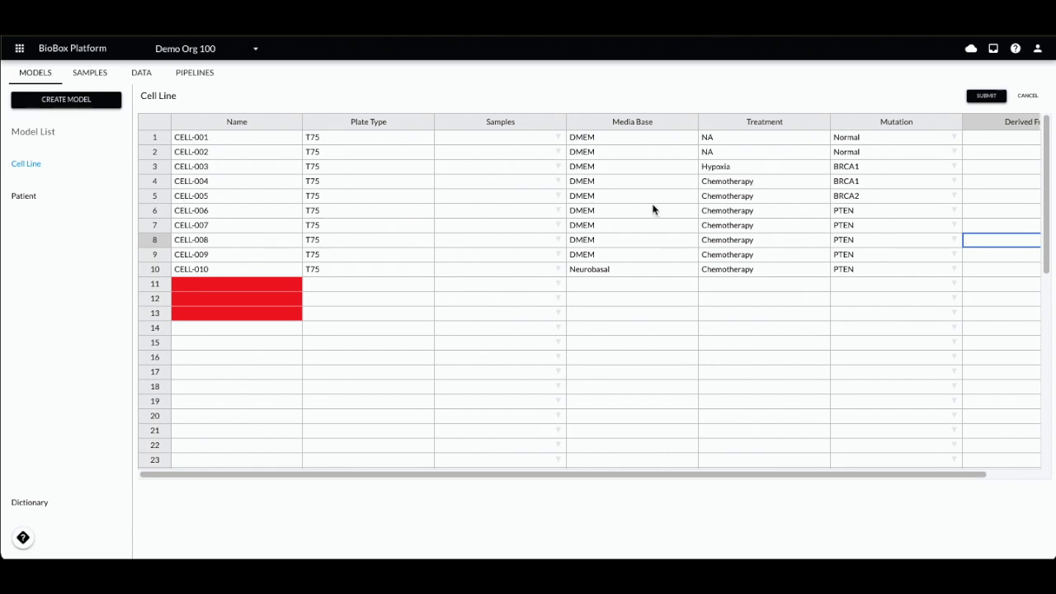
pyautogui.click(987, 97)
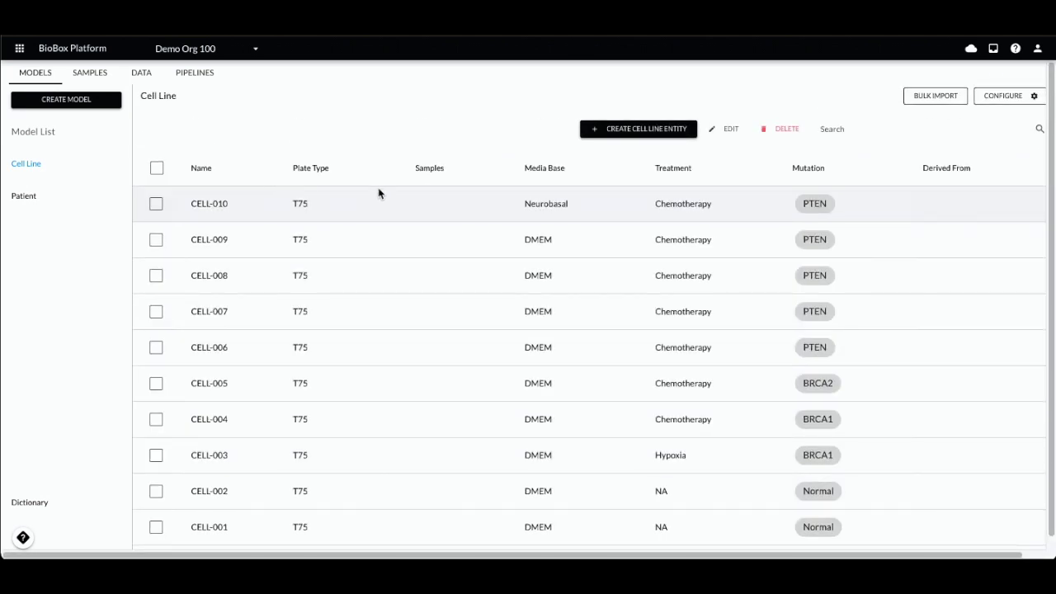
# Sort the cell line table by name, by mutation and by treatment to review the imported entities
pyautogui.click(202, 172)
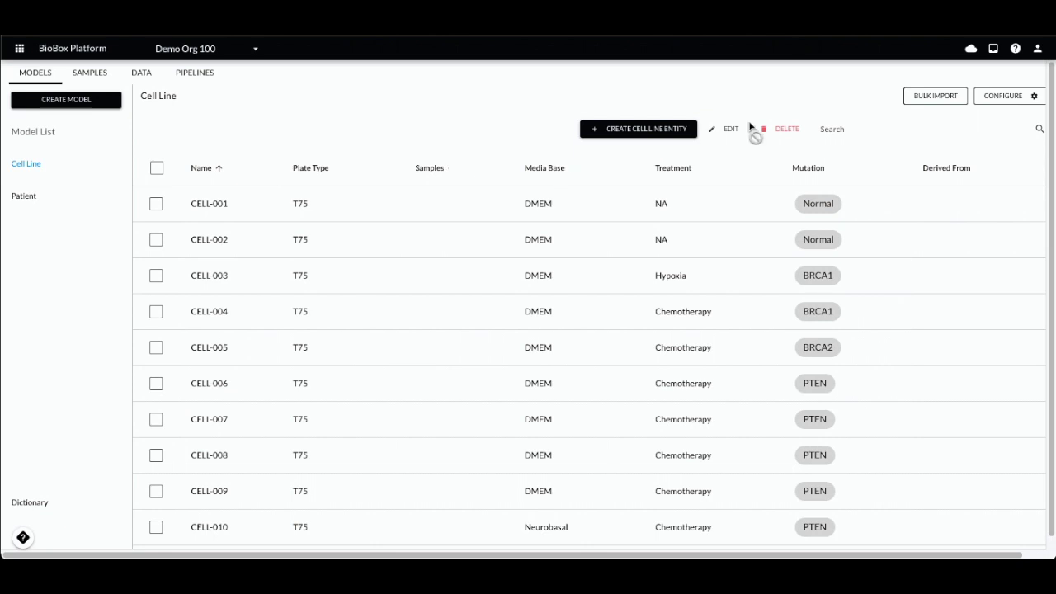
pyautogui.click(805, 170)
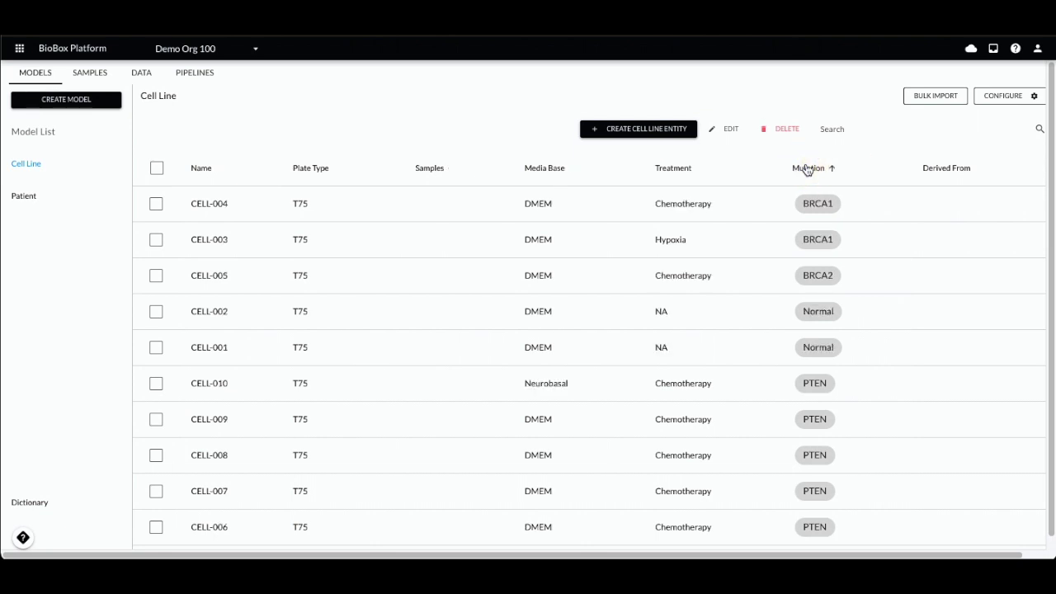
pyautogui.click(806, 168)
pyautogui.click(684, 178)
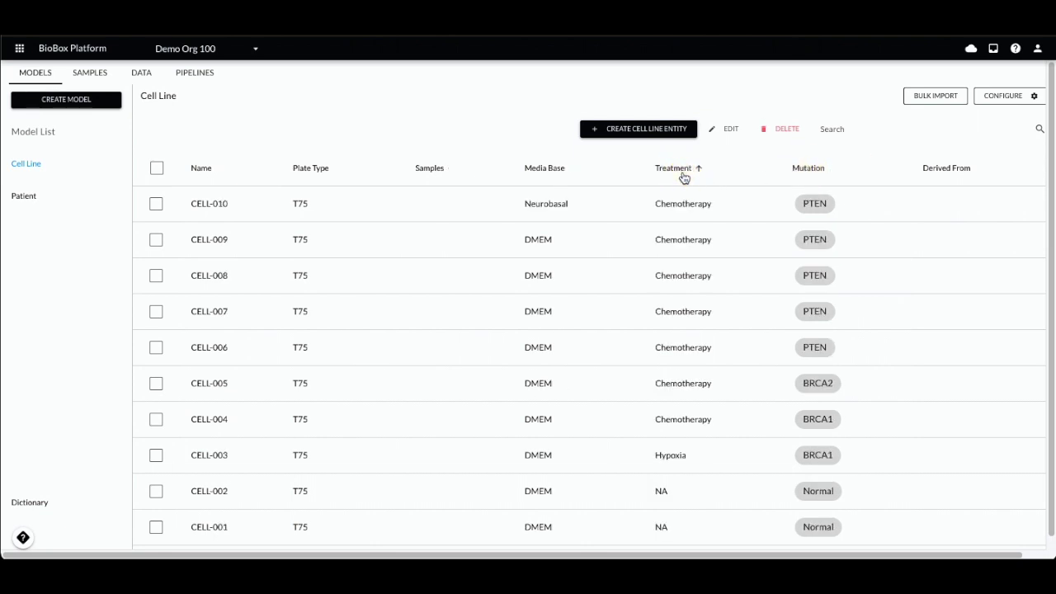
pyautogui.click(684, 179)
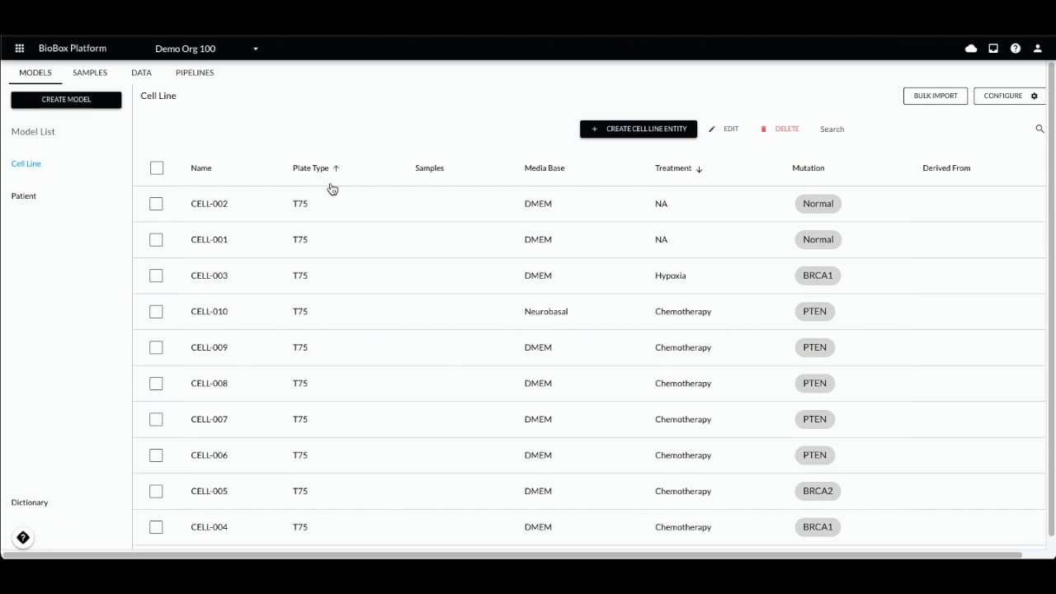
# Start a bulk import in the RNA samples and fill the Name column with CELL-001 through CELL-010
pyautogui.click(91, 76)
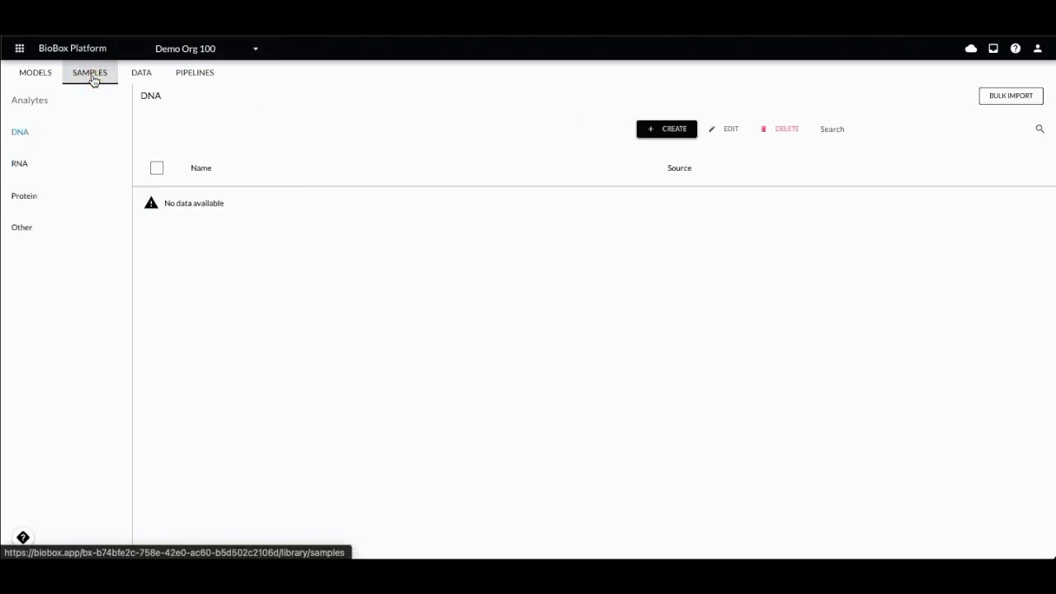
pyautogui.click(120, 154)
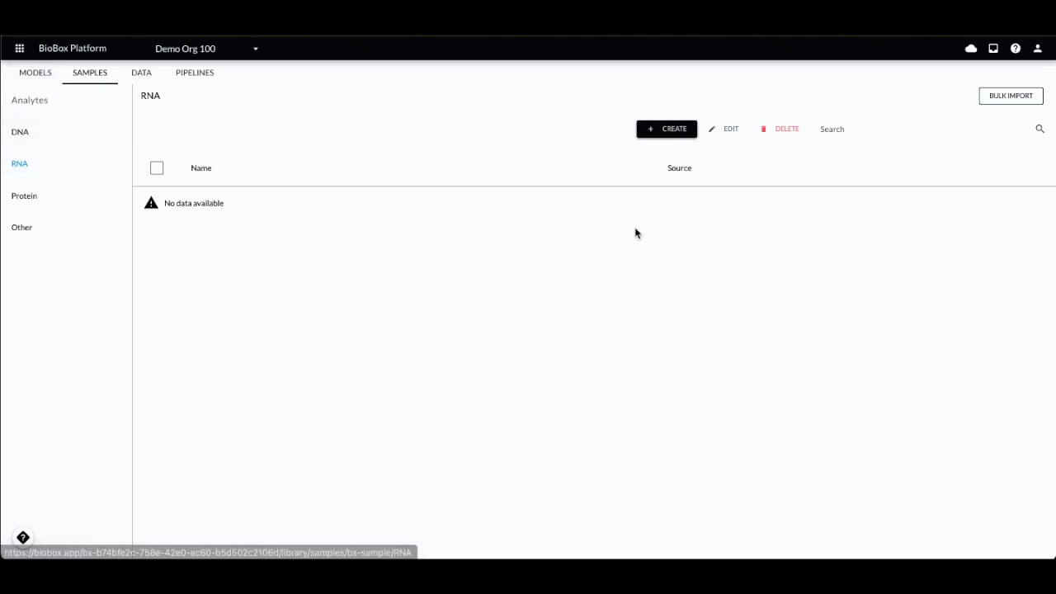
pyautogui.click(1020, 98)
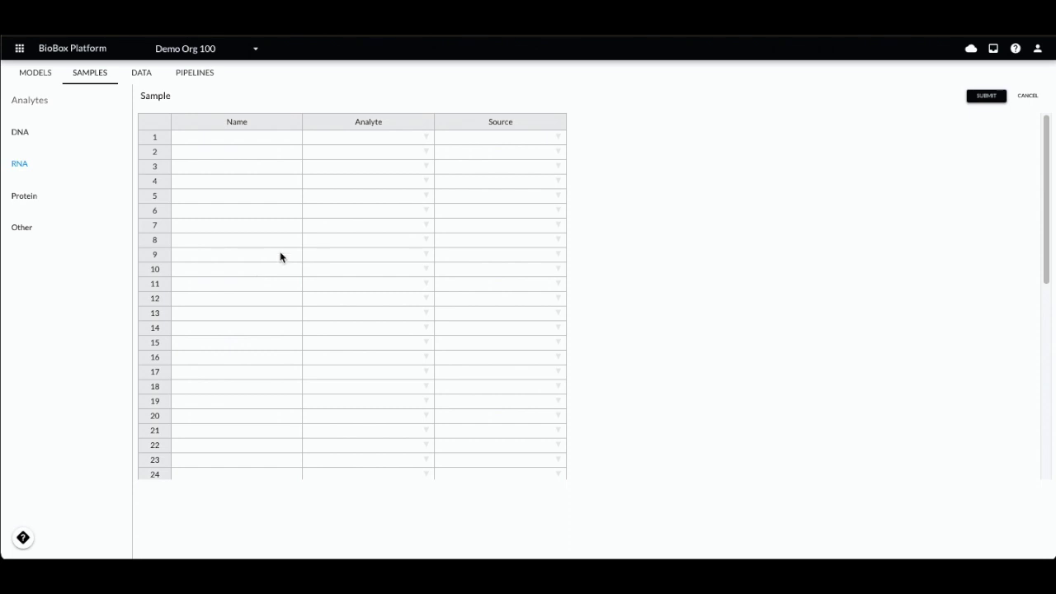
pyautogui.click(196, 141)
pyautogui.write('CELL-001 CELL-002 CELL-003 CELL-004 CELL-005 CELL-006 CELL-007 CELL-008 CELL-009 CELL-010')
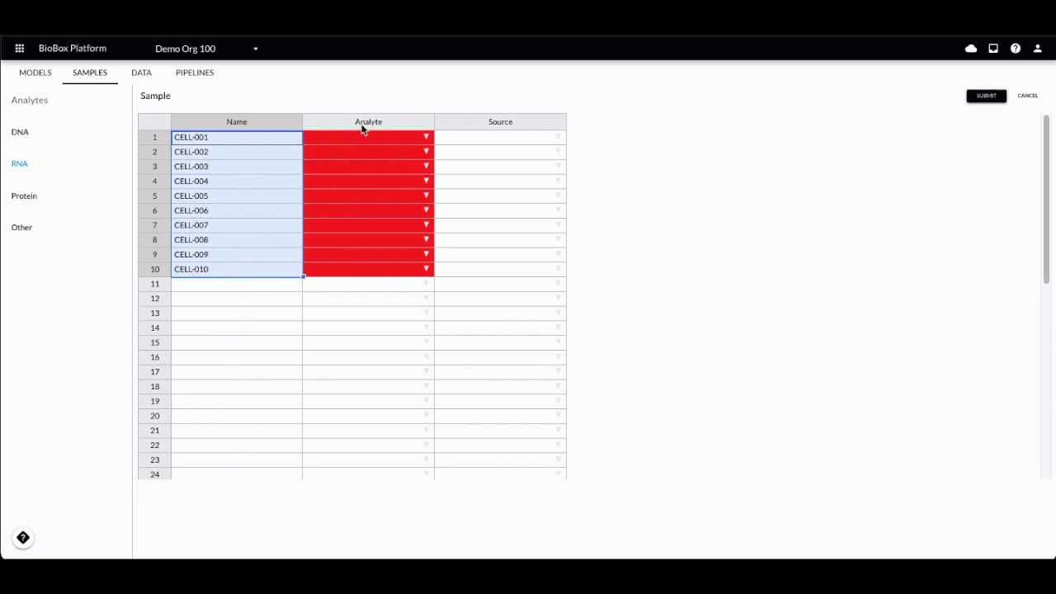
# Set the Analyte to RNA for all ten samples, CELL-001 through CELL-010
pyautogui.click(394, 137)
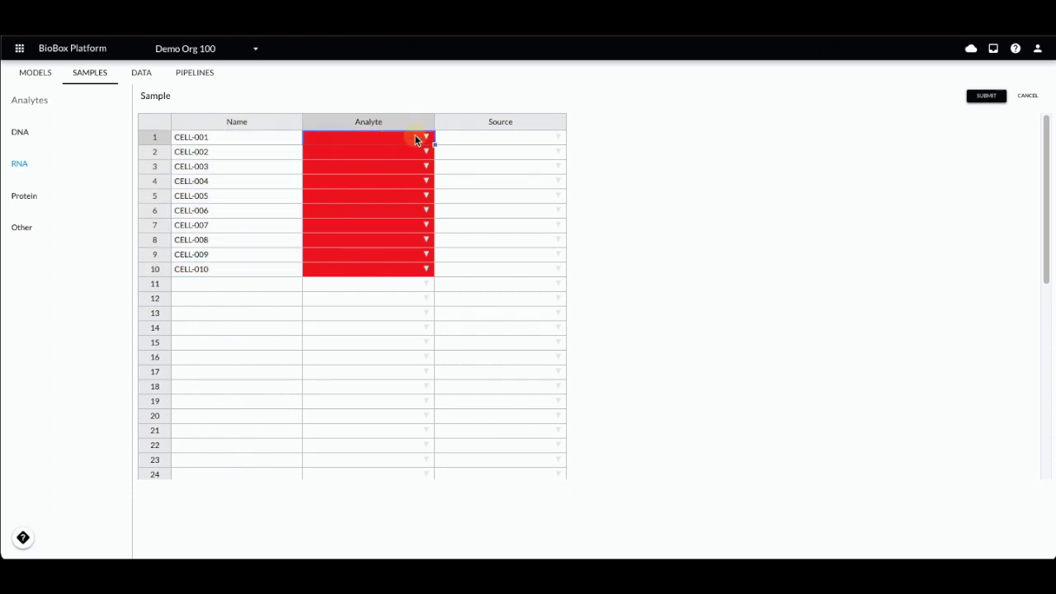
pyautogui.click(426, 137)
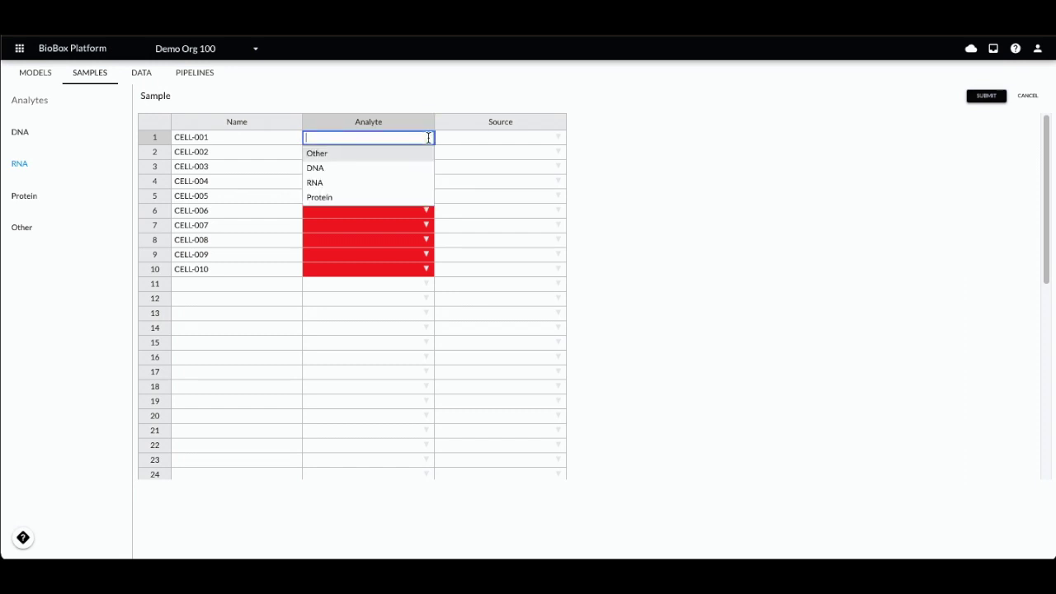
pyautogui.click(408, 183)
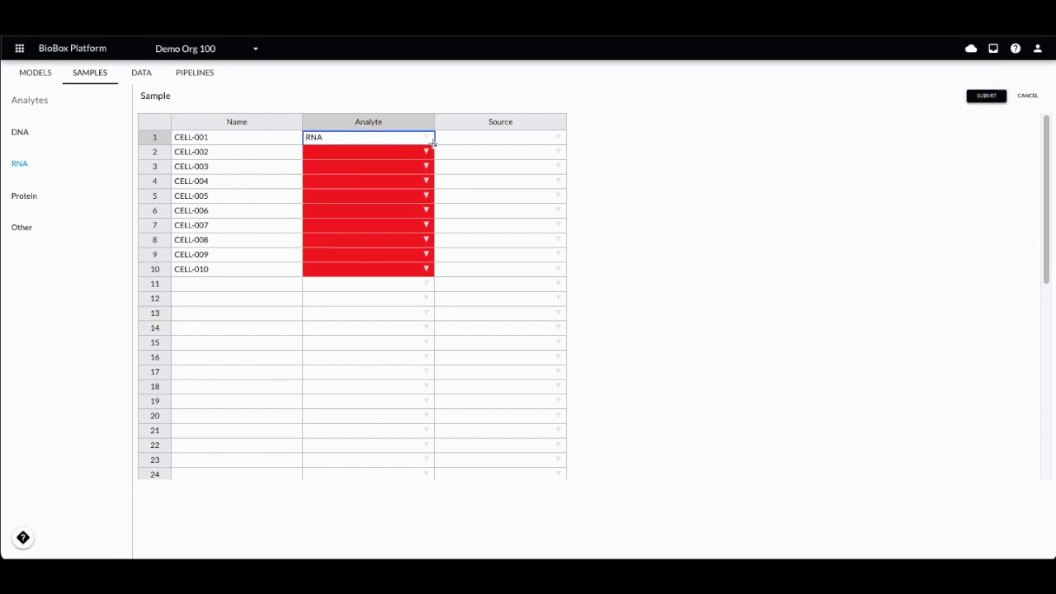
pyautogui.moveTo(431, 181); pyautogui.dragTo(436, 271)
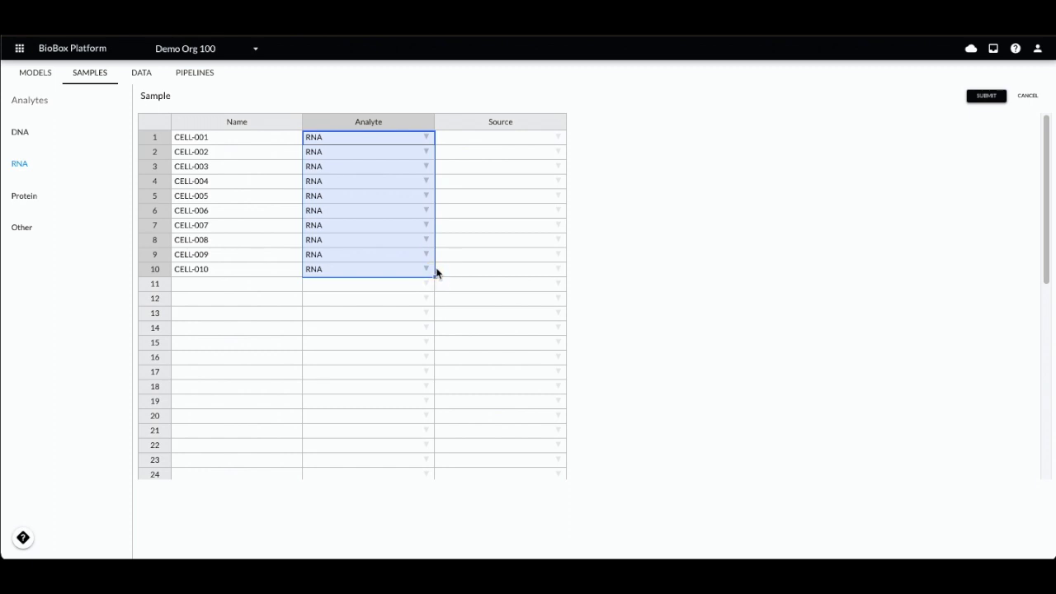
pyautogui.click(704, 198)
# Fill the Source column with CELL-001 through CELL-010 to match the sample names and submit the RNA sample import
pyautogui.click(492, 141)
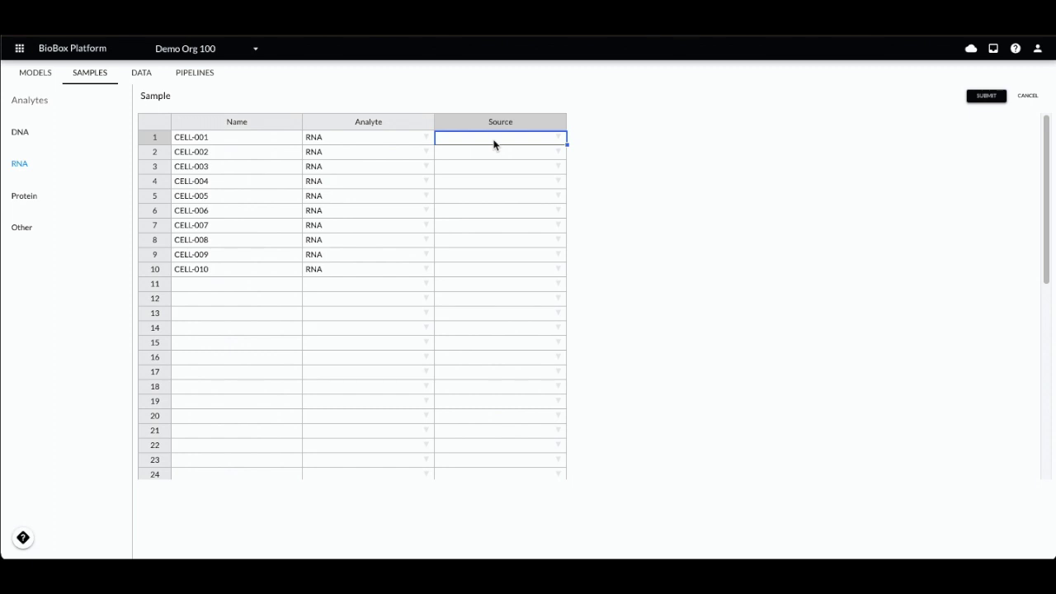
pyautogui.write('CELL-001 CELL-002 CELL-003 CELL-004 CELL-005 CELL-006 CELL-007 CELL-008 CELL-009 CELL-010')
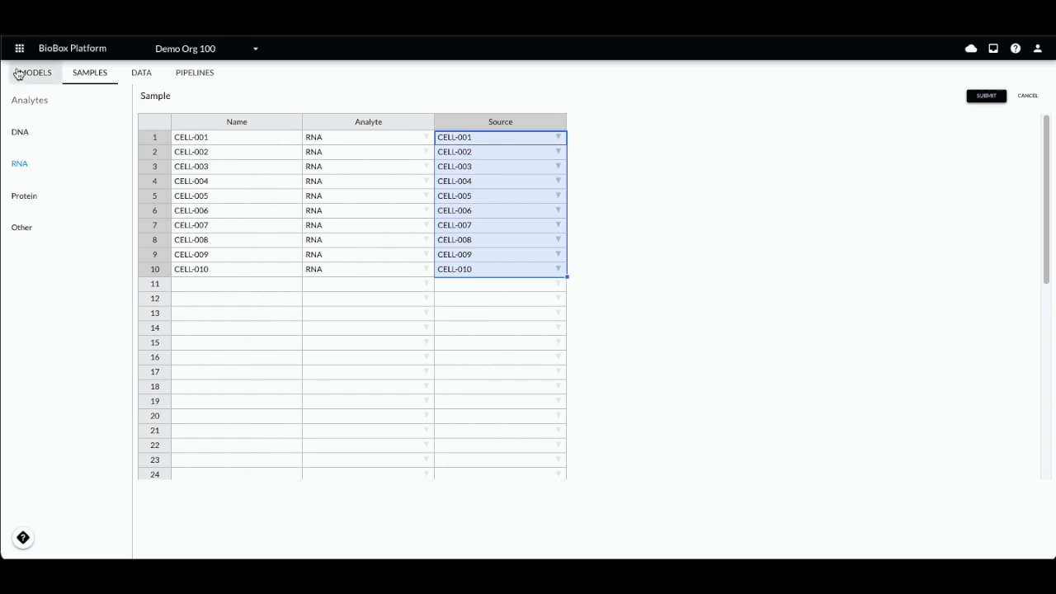
pyautogui.click(655, 220)
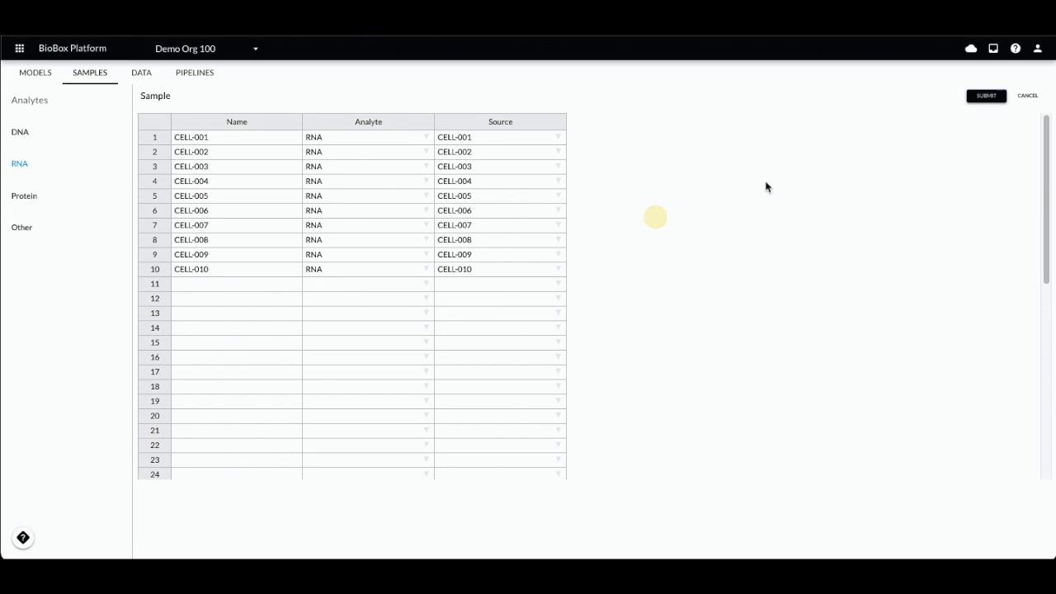
pyautogui.click(976, 97)
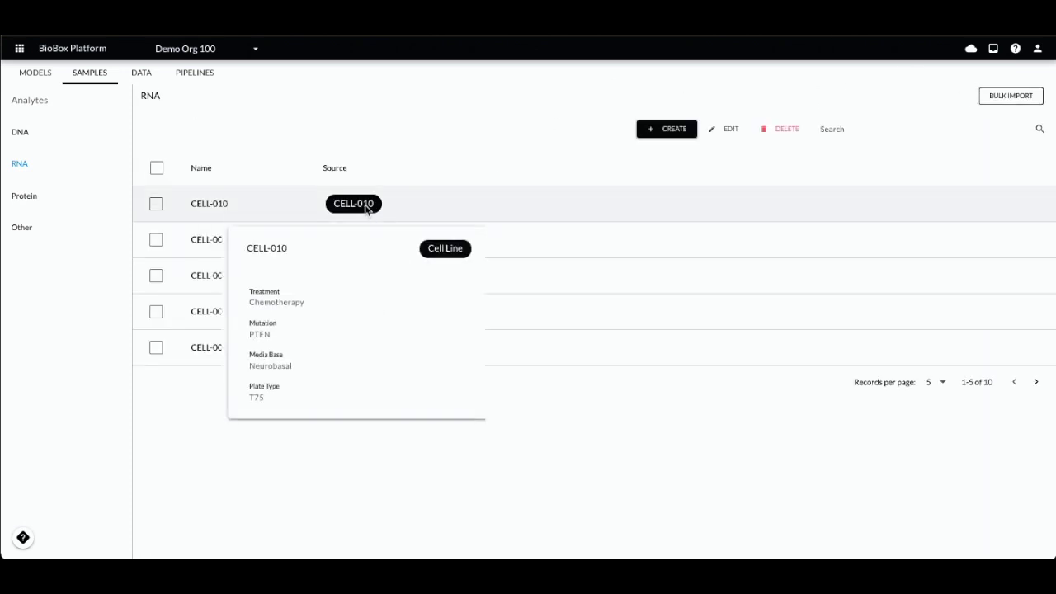
# Examine the source cell line details of RNA samples CELL-009, CELL-008 and CELL-007
pyautogui.moveTo(375, 245)
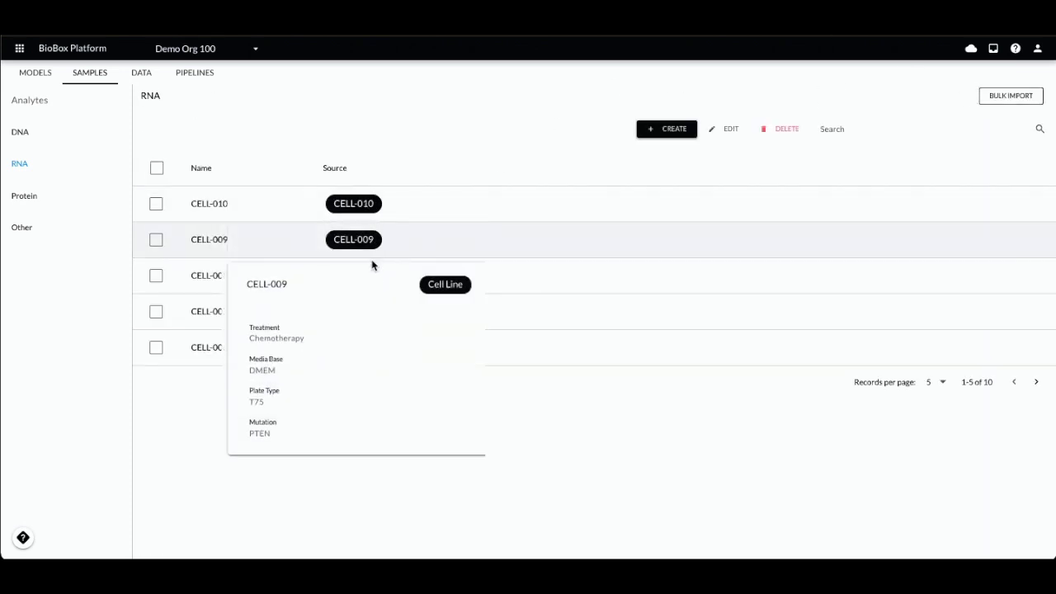
pyautogui.moveTo(370, 278)
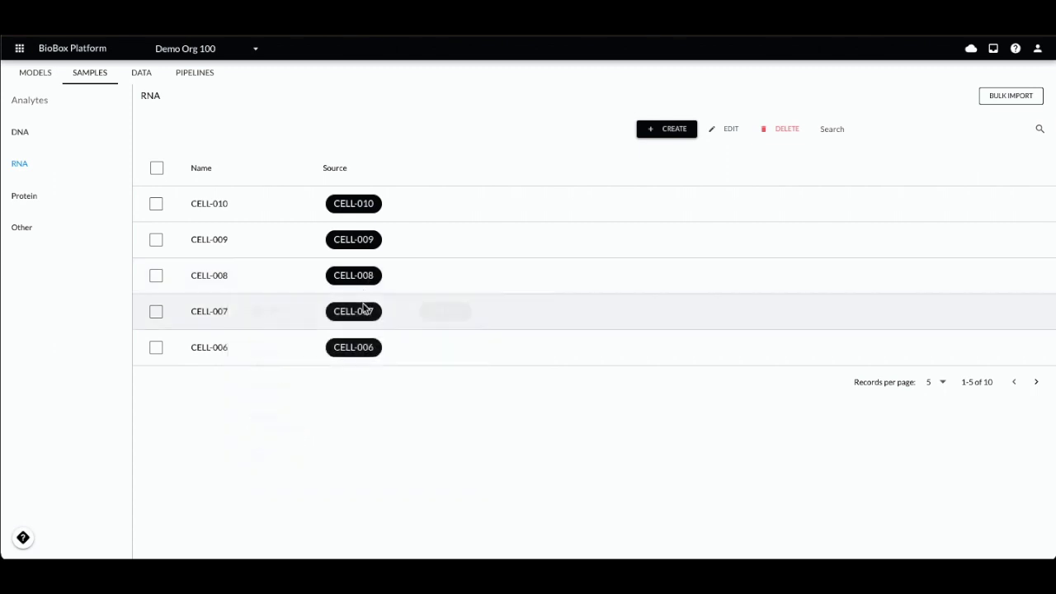
pyautogui.moveTo(364, 310)
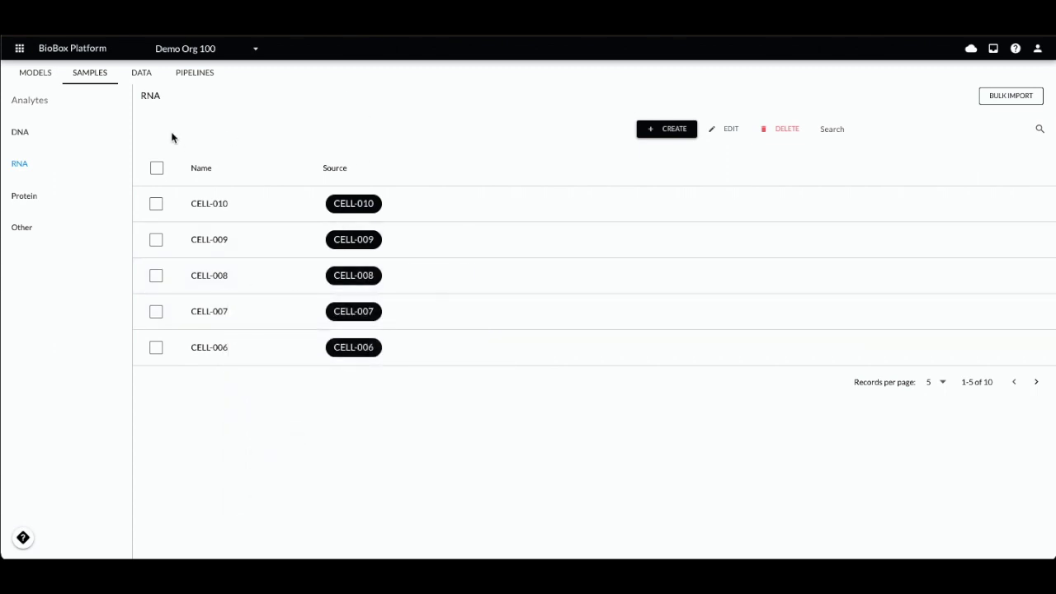
# Upload the FASTQ file MB1_1.fastq.gz to the library data for sample CELL-001 and start another FASTQ upload
pyautogui.click(145, 75)
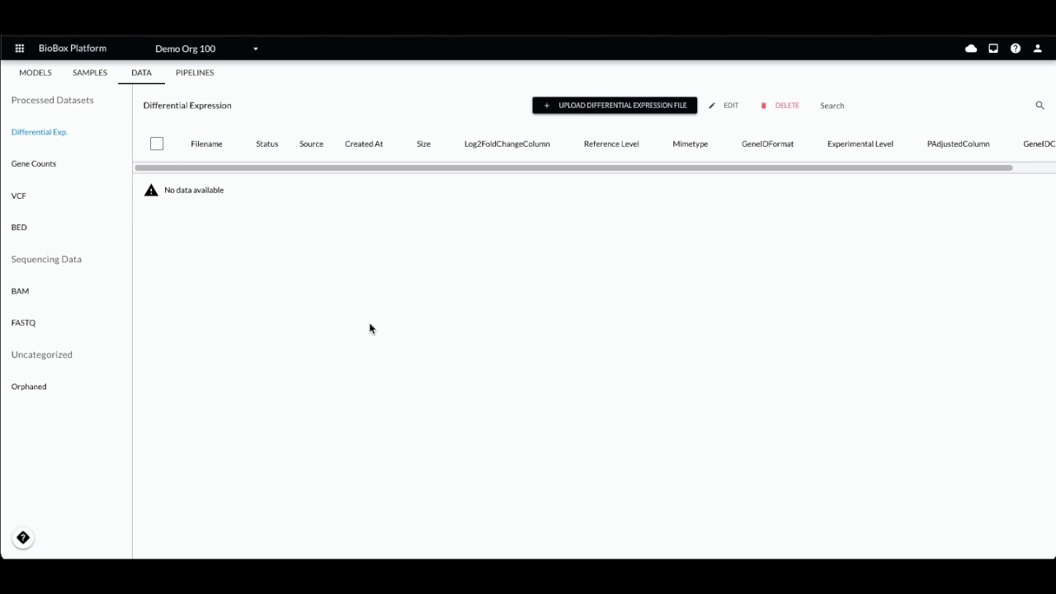
pyautogui.click(97, 323)
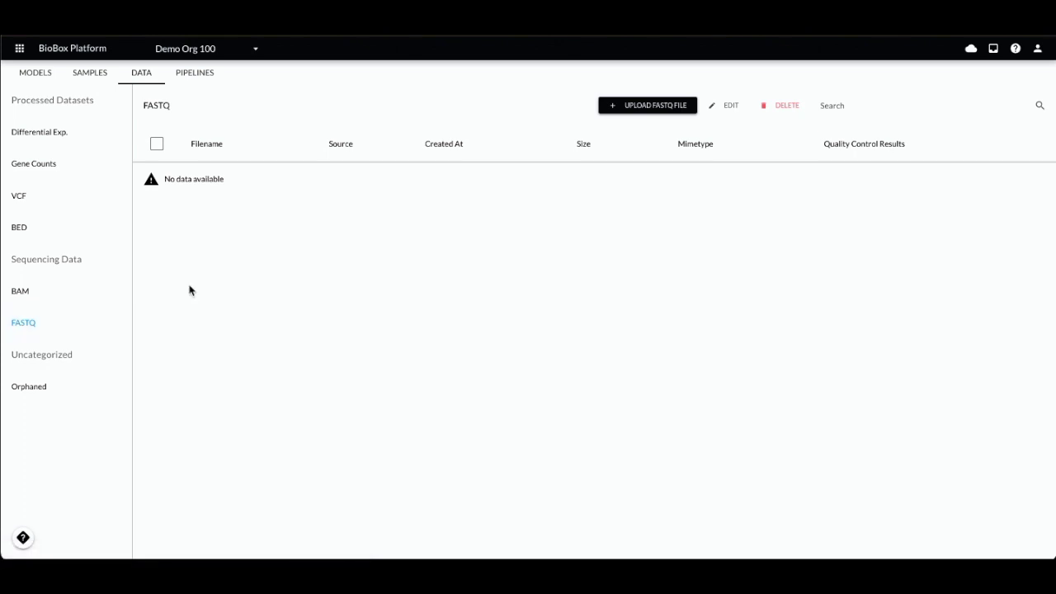
pyautogui.click(656, 106)
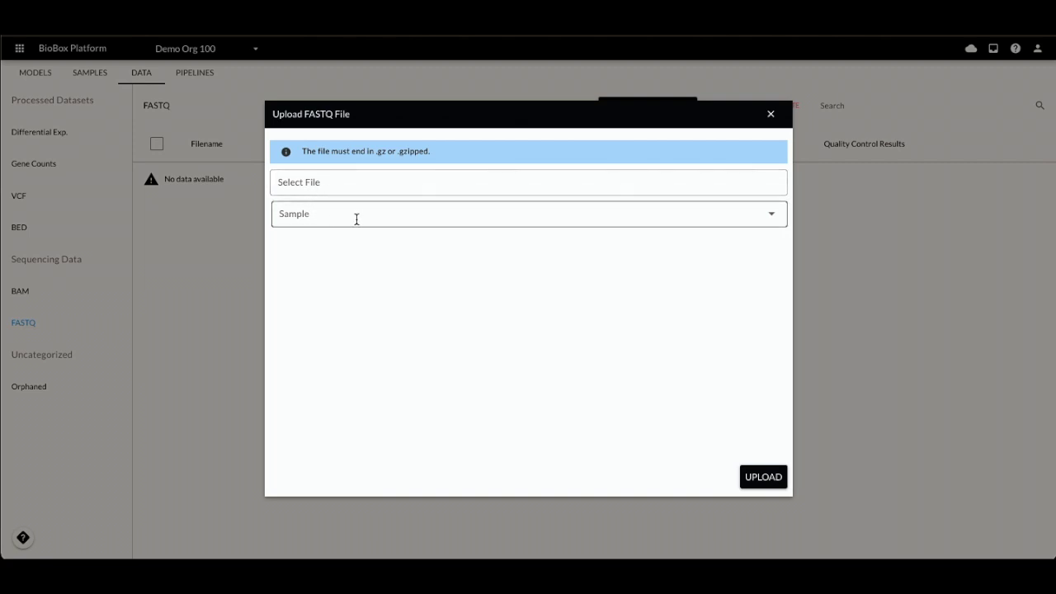
pyautogui.click(383, 199)
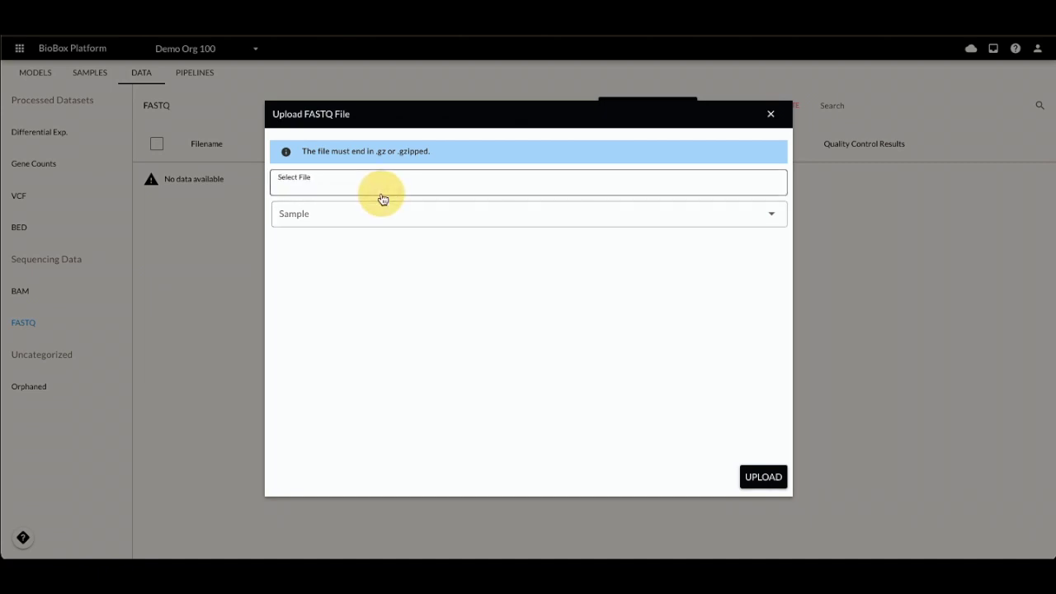
pyautogui.click(563, 212)
pyautogui.click(503, 535)
pyautogui.click(767, 478)
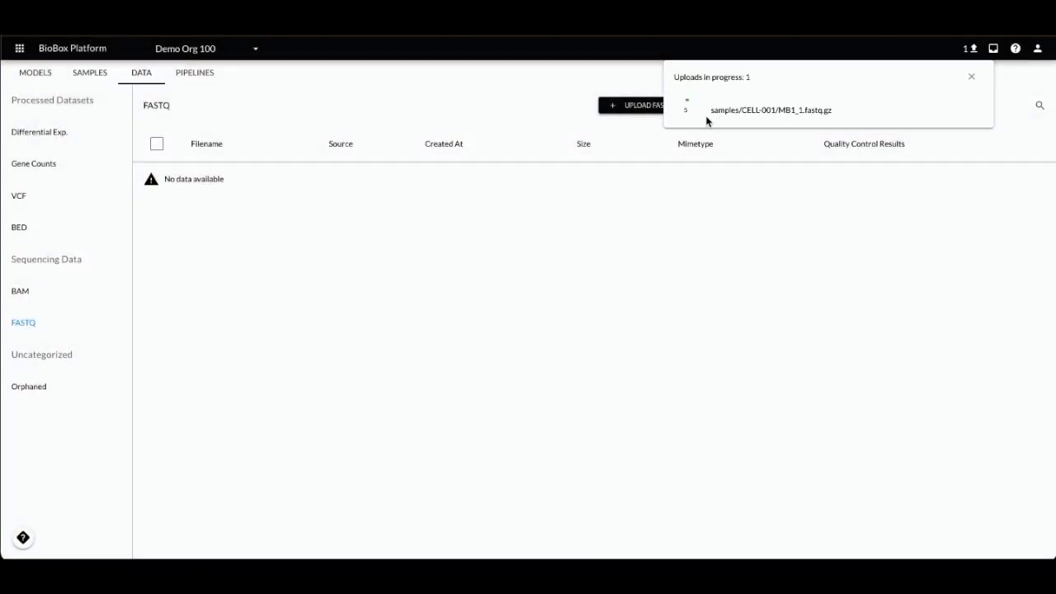
pyautogui.click(974, 79)
pyautogui.click(648, 106)
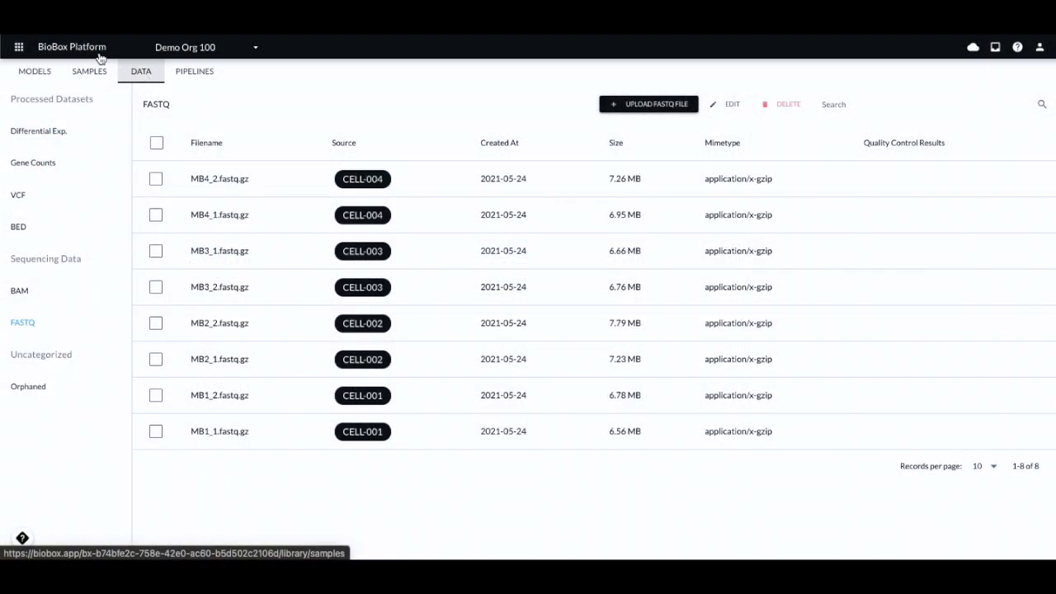
# Create an organization project named Project 001 in the Workspace
pyautogui.click(17, 46)
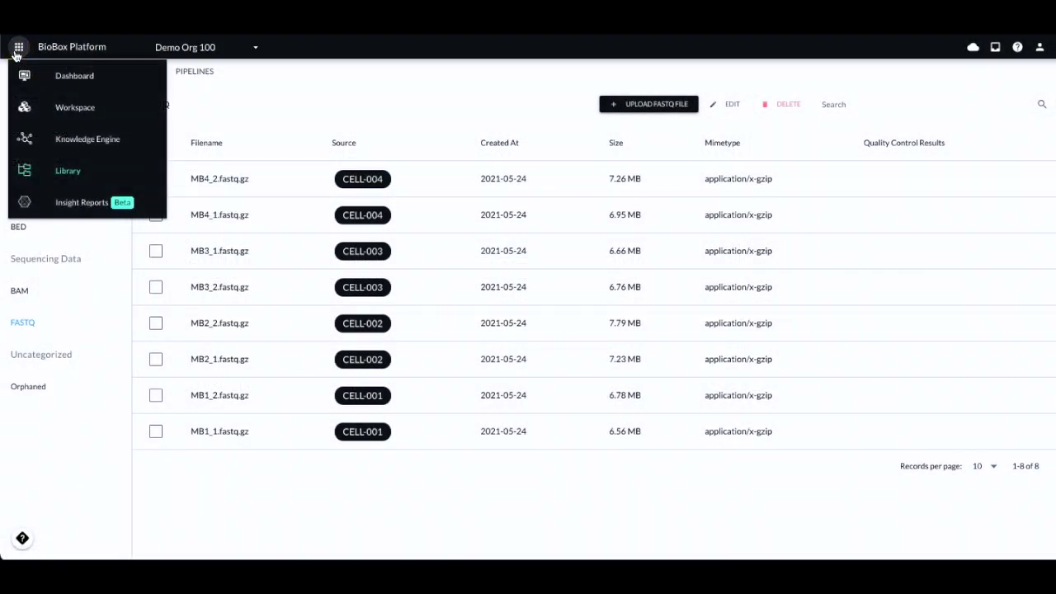
pyautogui.click(91, 120)
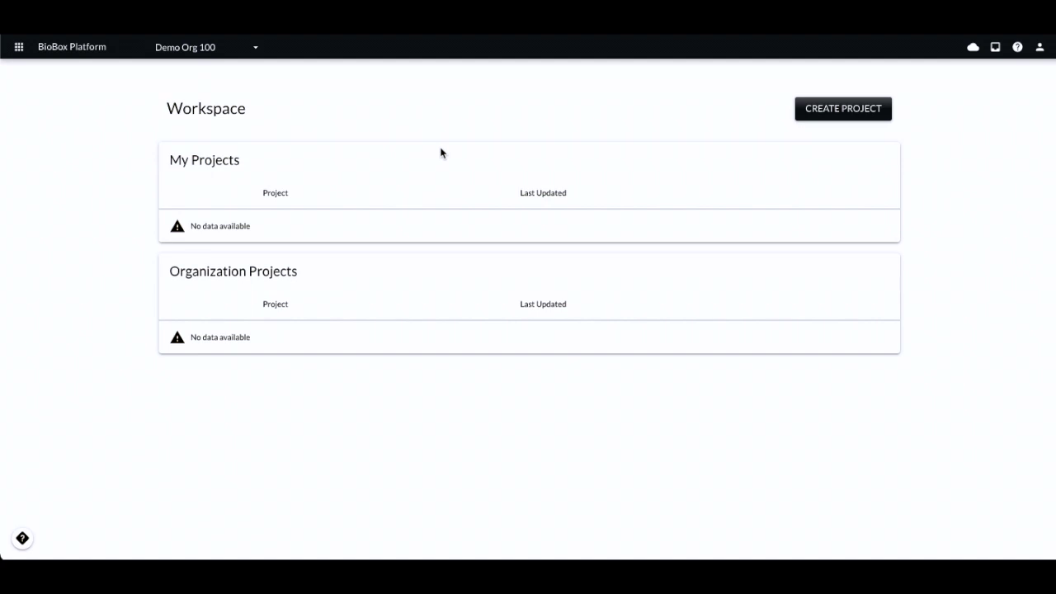
pyautogui.click(874, 108)
pyautogui.click(528, 224)
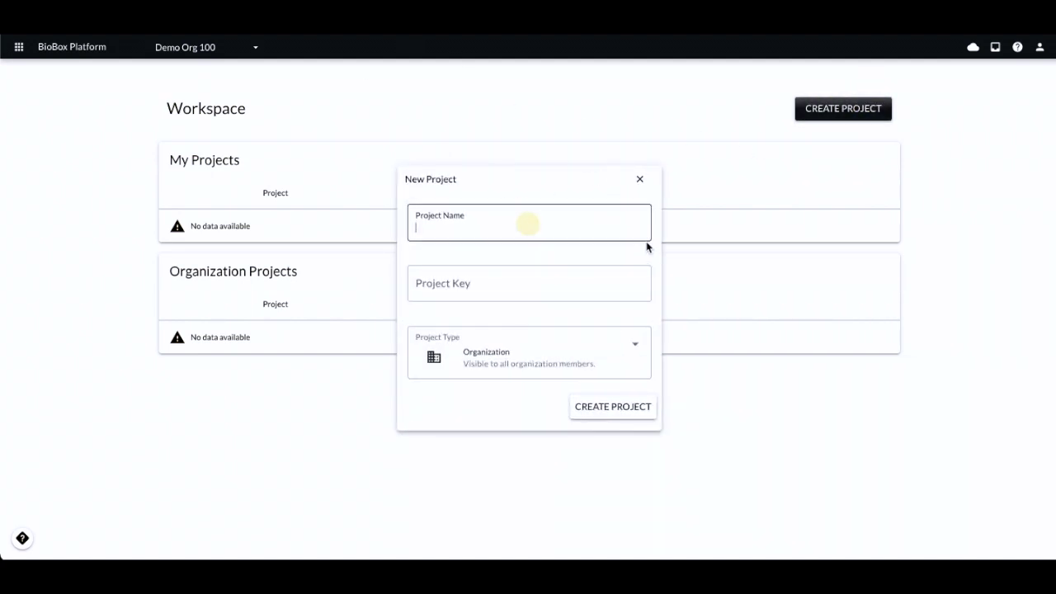
pyautogui.write('P')
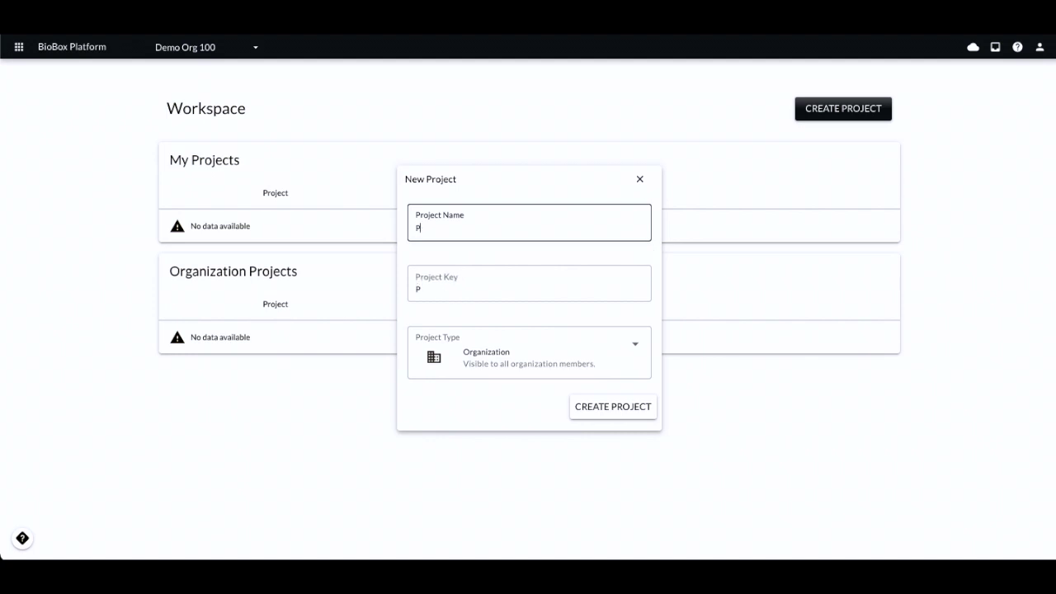
pyautogui.write('roject 001')
pyautogui.click(607, 406)
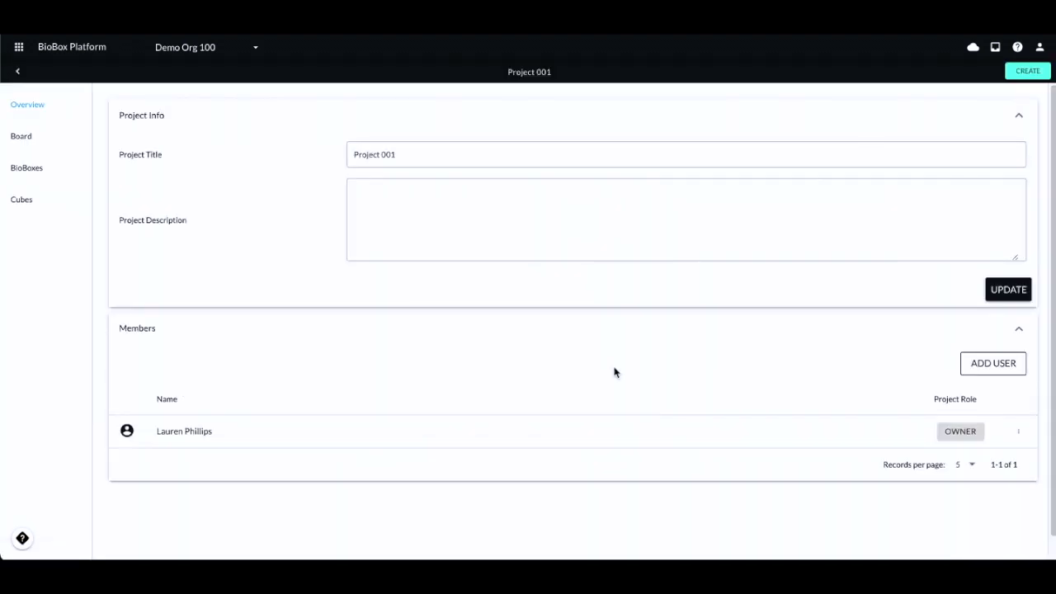
# Create a cube titled RNAseq Pipeline in Project 001
pyautogui.click(21, 199)
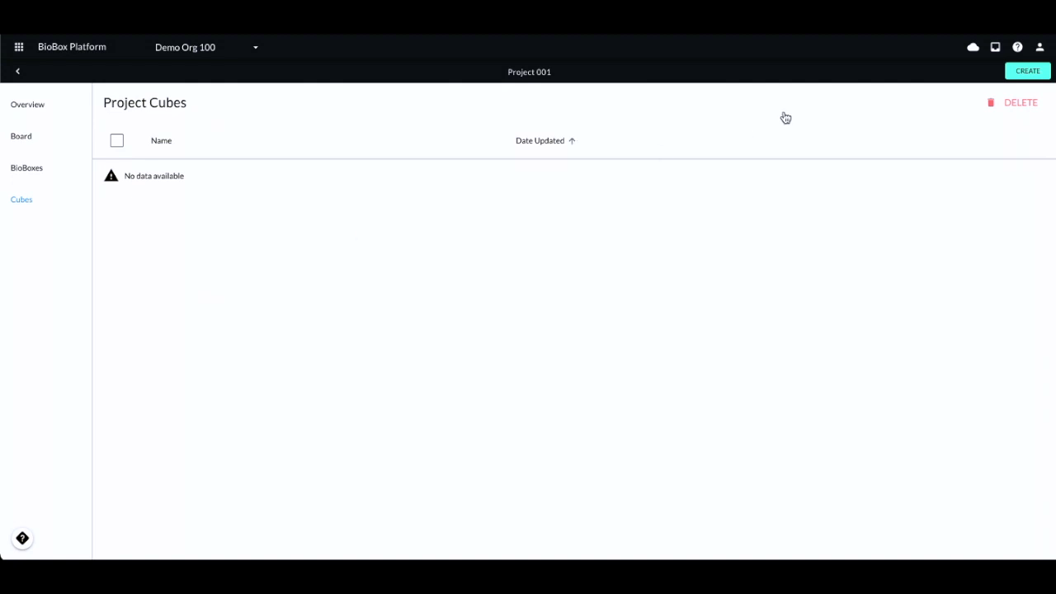
pyautogui.click(1023, 73)
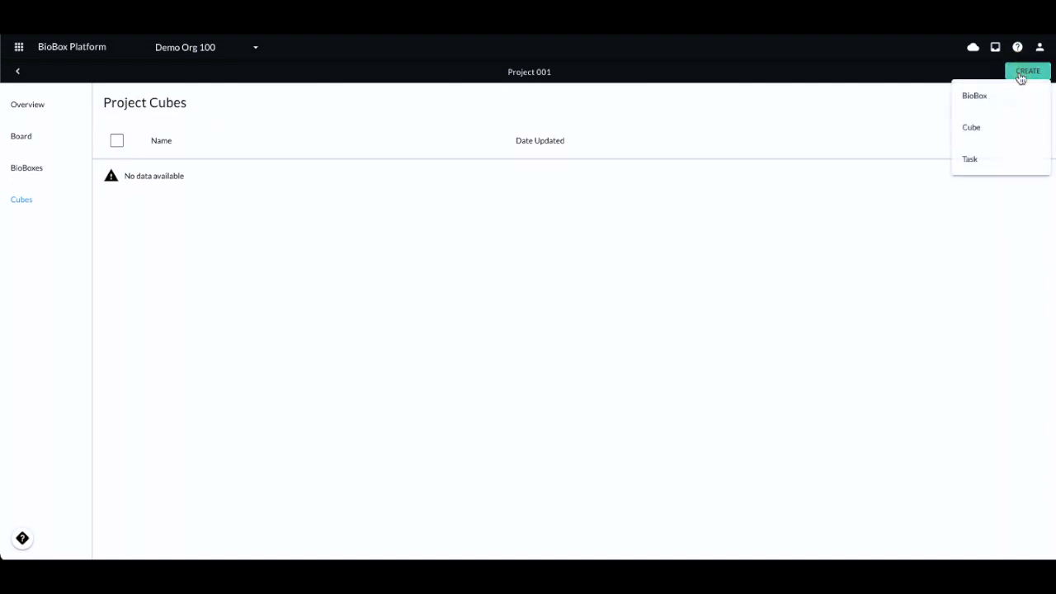
pyautogui.click(975, 131)
pyautogui.click(555, 240)
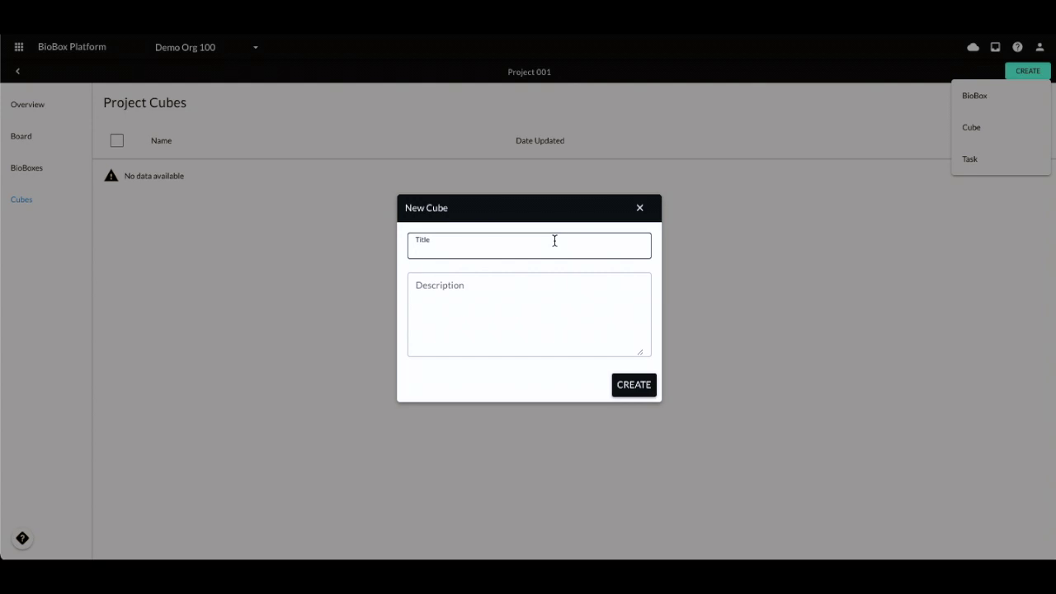
pyautogui.write('RNAseq Pipeline')
pyautogui.click(620, 384)
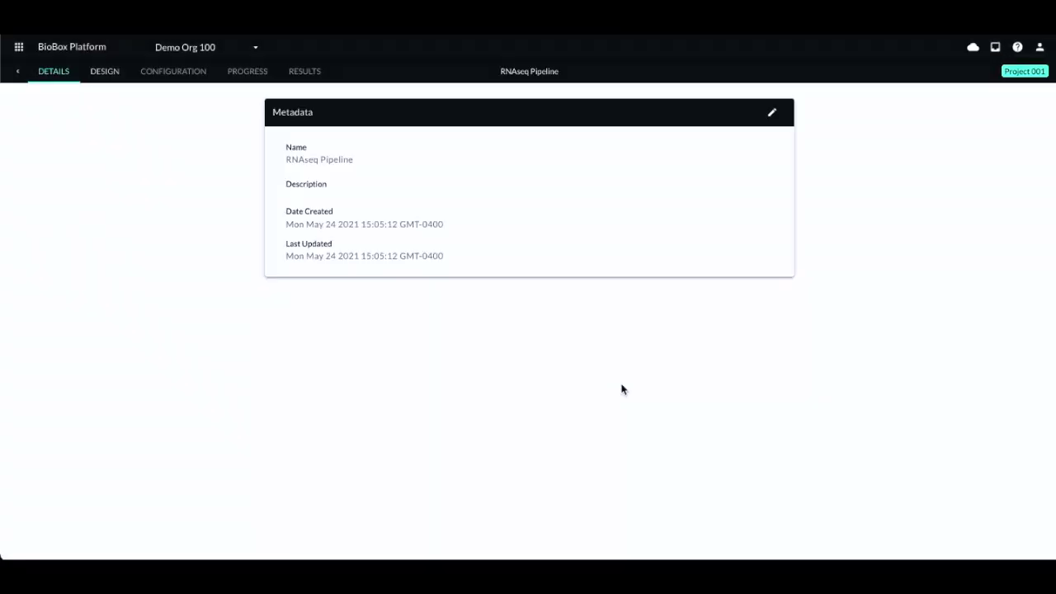
# Examine the details of the ready-made STAR Pipeline with FastQC in the cube's pipeline designs
pyautogui.click(104, 78)
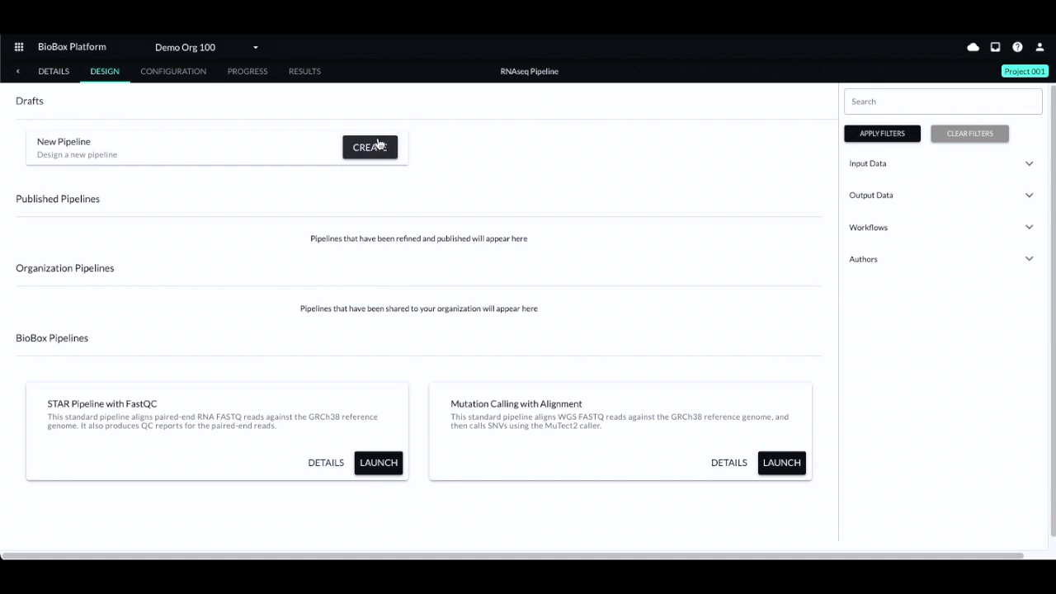
pyautogui.click(314, 467)
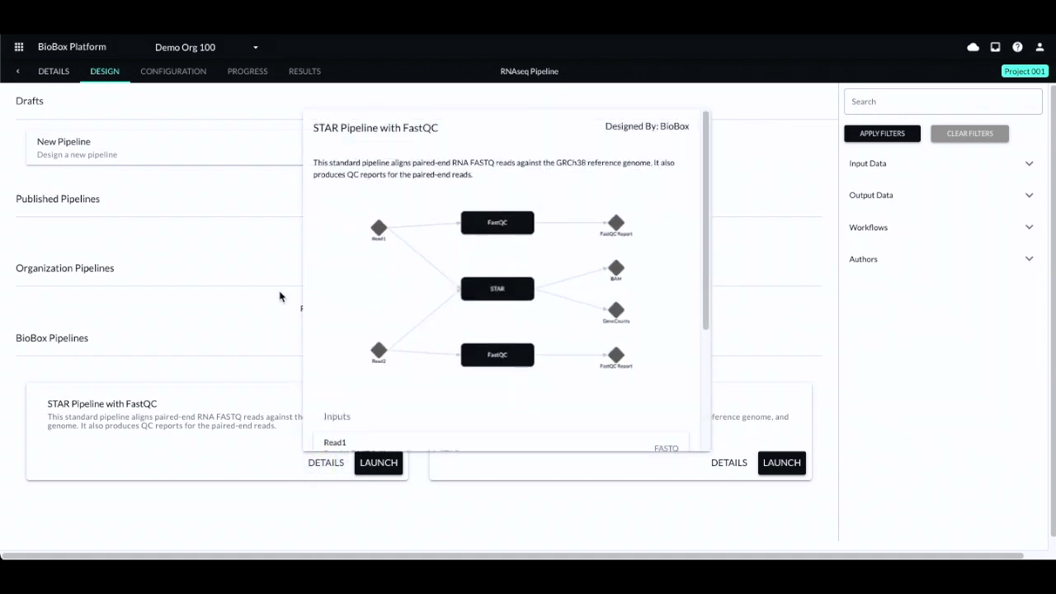
pyautogui.click(596, 492)
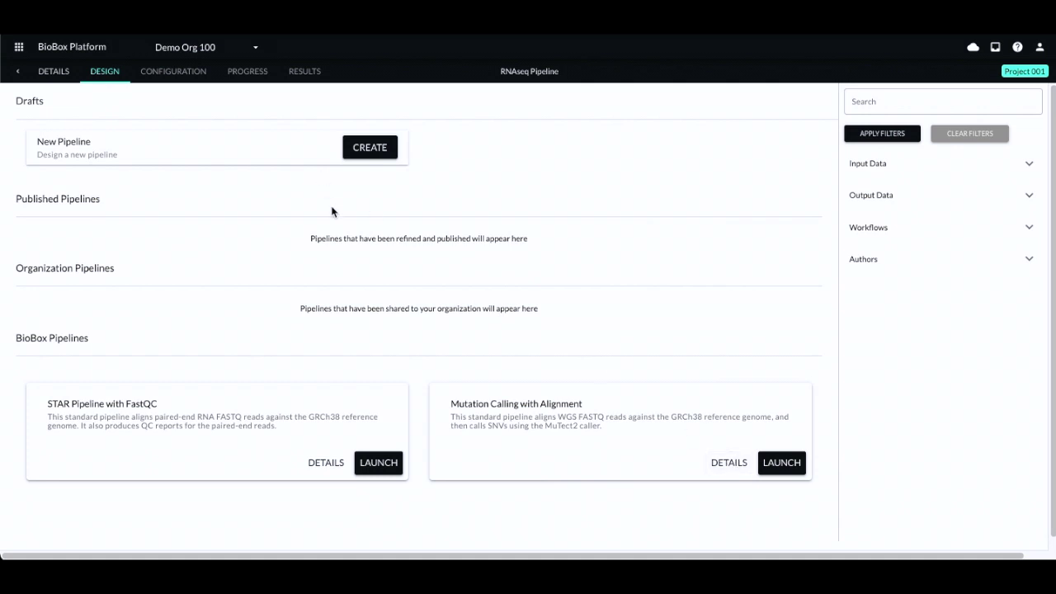
# Create a new draft pipeline and read the descriptions of the STAR and DESeq2 workflows
pyautogui.click(371, 155)
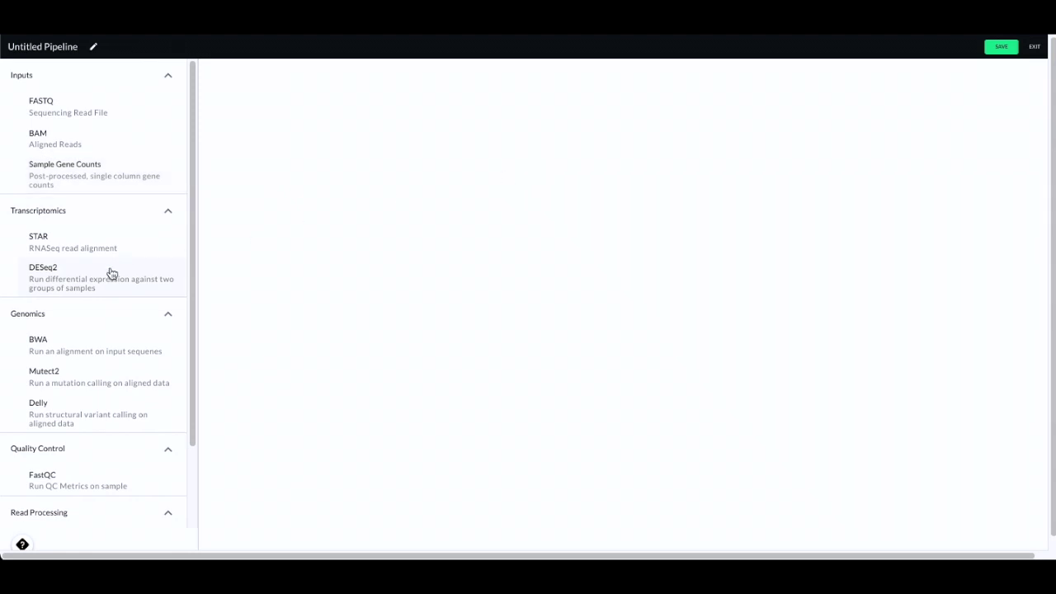
pyautogui.moveTo(106, 255)
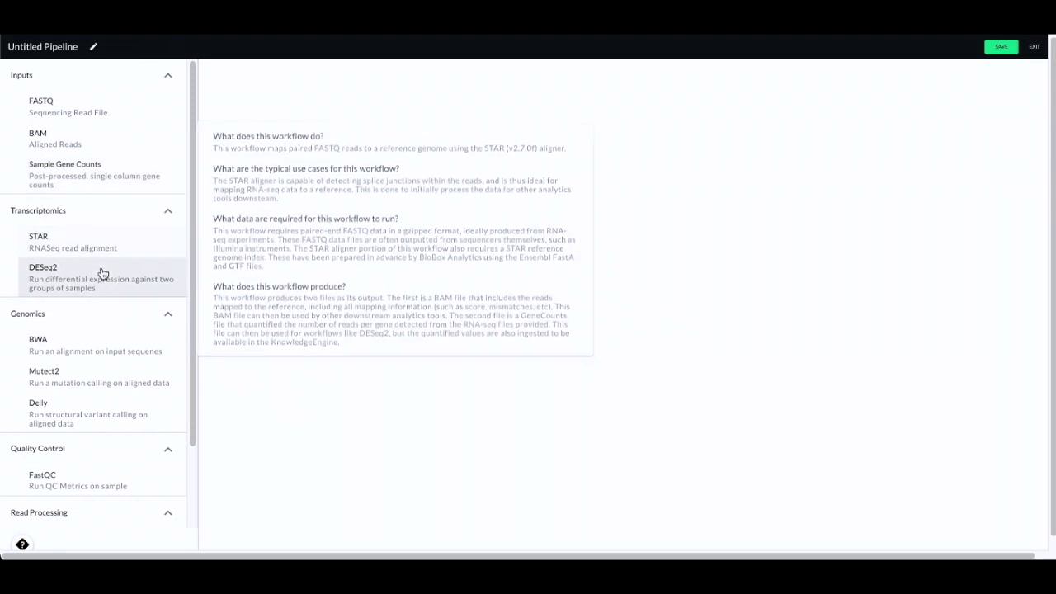
pyautogui.moveTo(101, 279)
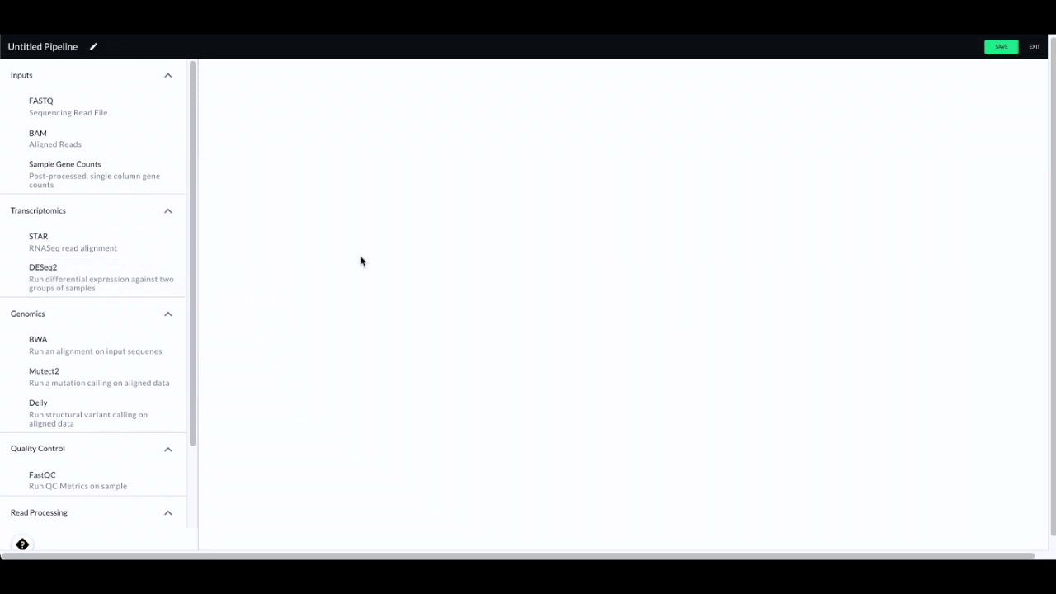
# Add two FASTQ inputs and a STAR alignment workflow to the pipeline canvas
pyautogui.click(106, 120)
pyautogui.click(106, 120)
pyautogui.moveTo(281, 245); pyautogui.dragTo(352, 284)
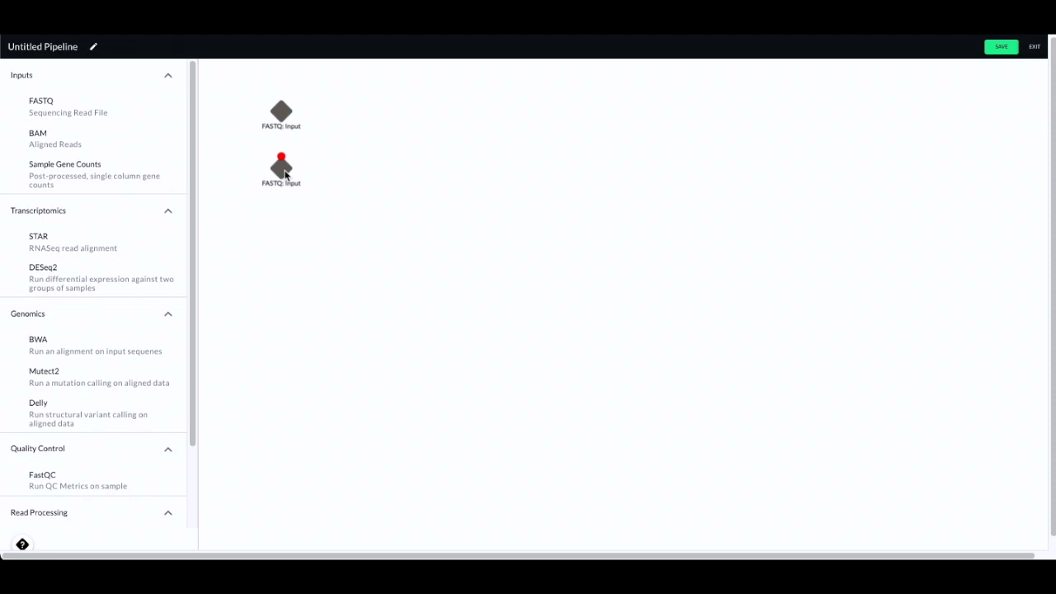
pyautogui.click(107, 246)
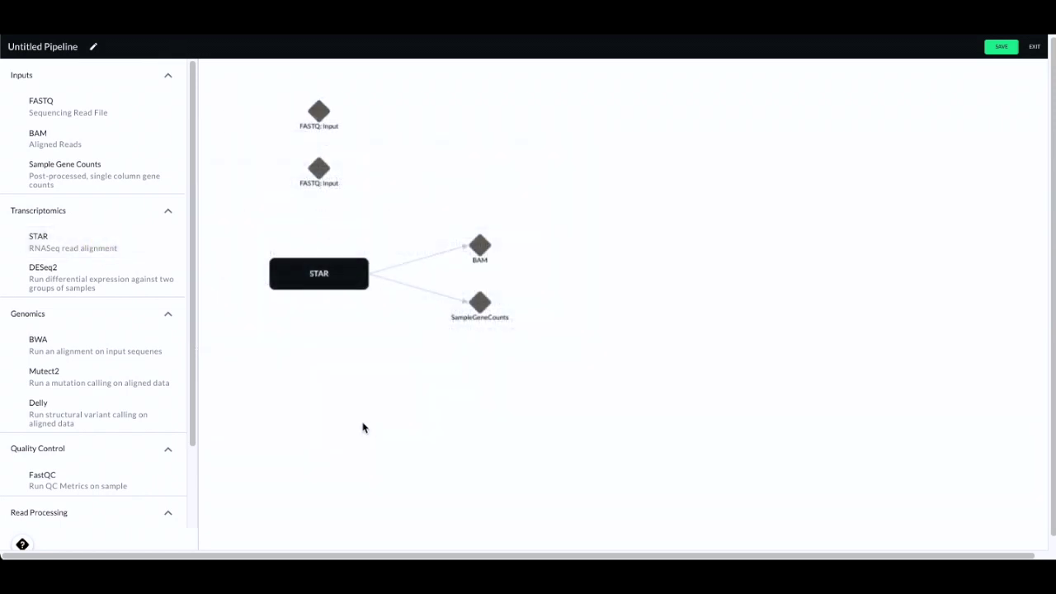
pyautogui.click(378, 417)
pyautogui.moveTo(107, 251)
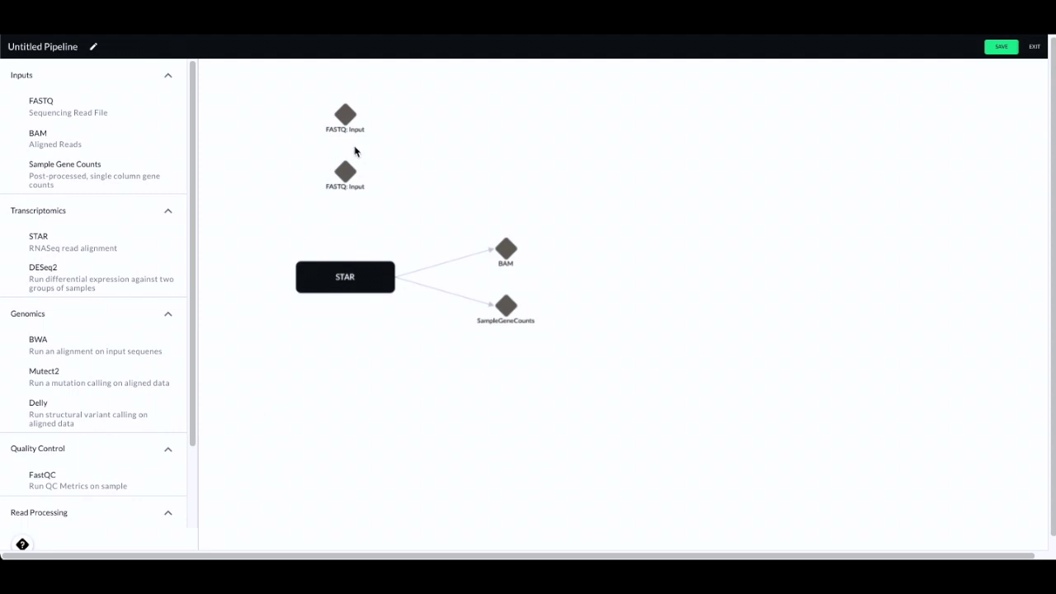
# Connect both FASTQ inputs to the STAR workflow as its Read Files
pyautogui.moveTo(348, 168)
pyautogui.moveTo(346, 162); pyautogui.dragTo(338, 287)
pyautogui.moveTo(315, 101)
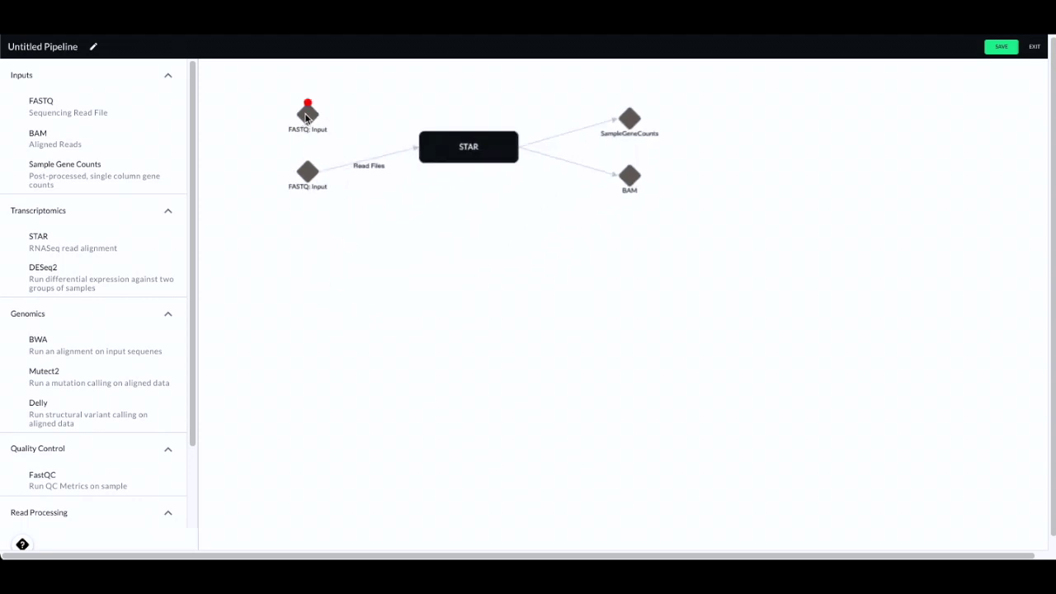
pyautogui.moveTo(308, 102); pyautogui.dragTo(437, 146)
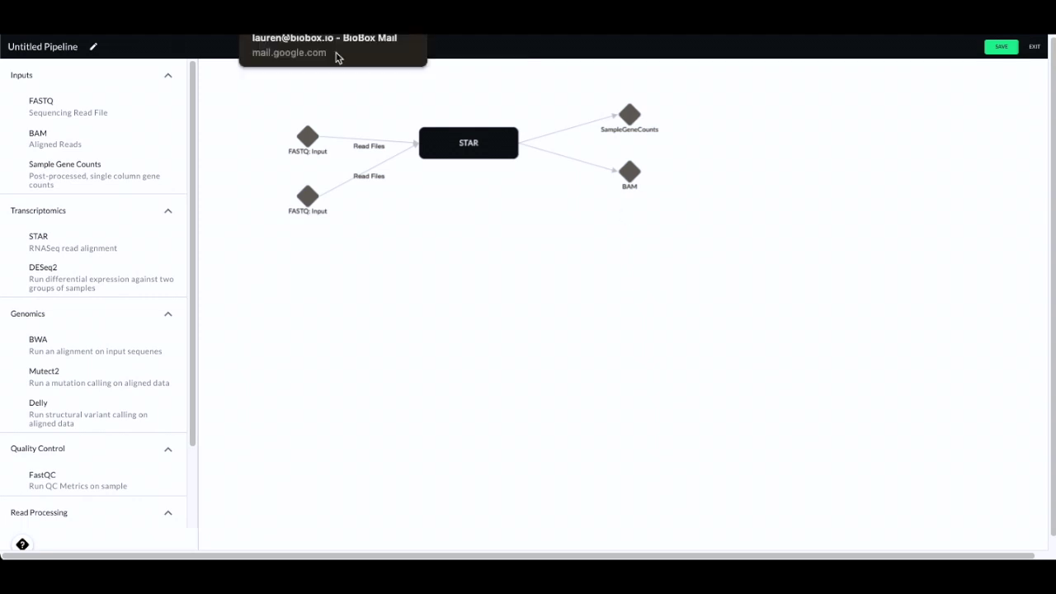
# Add two more FASTQ inputs and a second STAR workflow, and connect the new inputs to it as Read Files
pyautogui.click(94, 114)
pyautogui.click(94, 115)
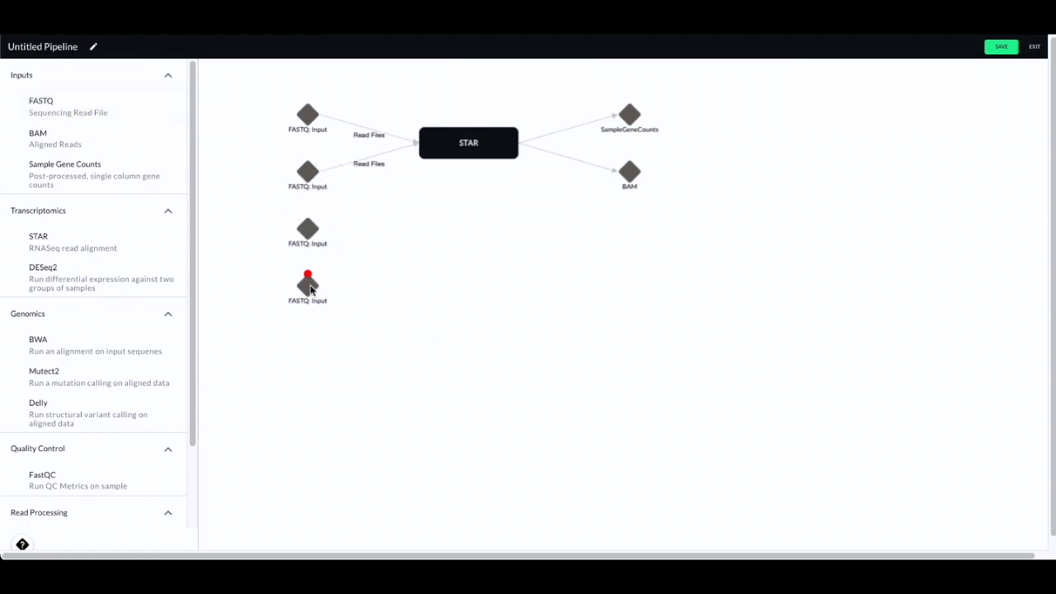
pyautogui.click(118, 255)
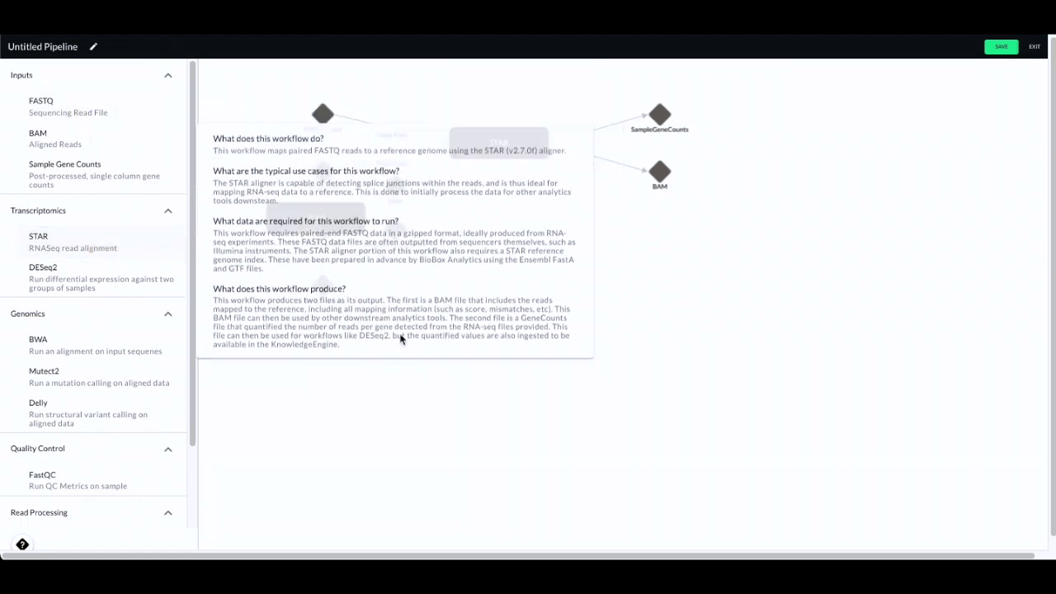
pyautogui.moveTo(346, 276); pyautogui.dragTo(359, 383)
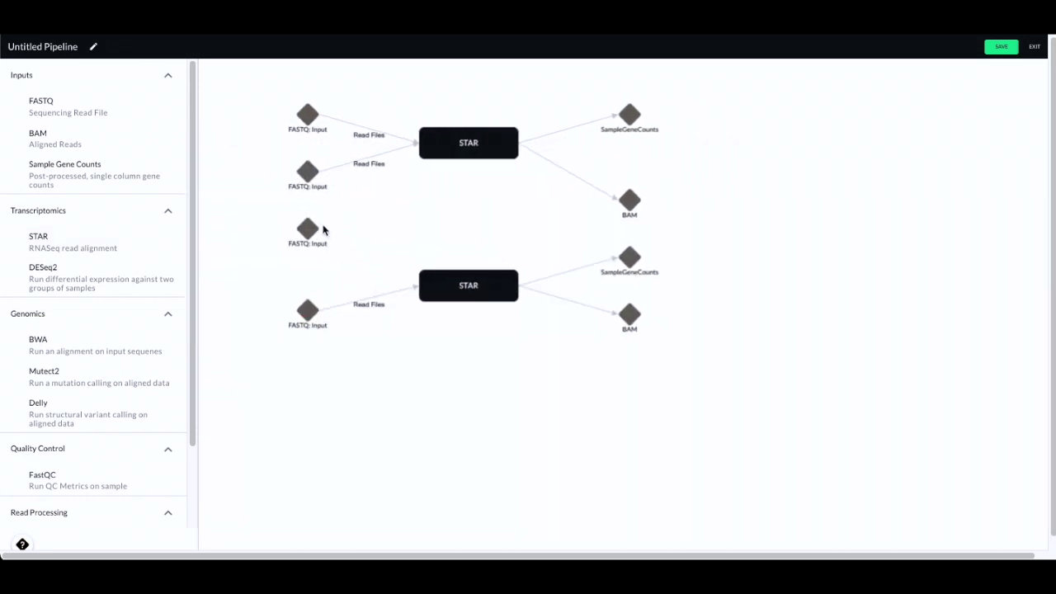
pyautogui.moveTo(307, 217); pyautogui.dragTo(481, 279)
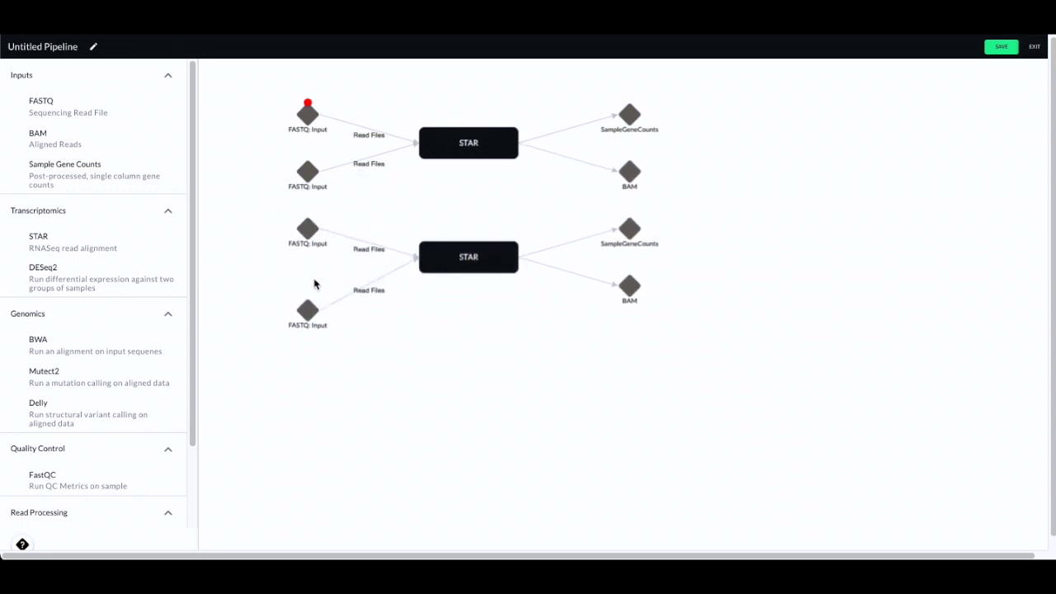
# Name the first STAR workflow's upper FASTQ input Normal Read 1
pyautogui.click(306, 123)
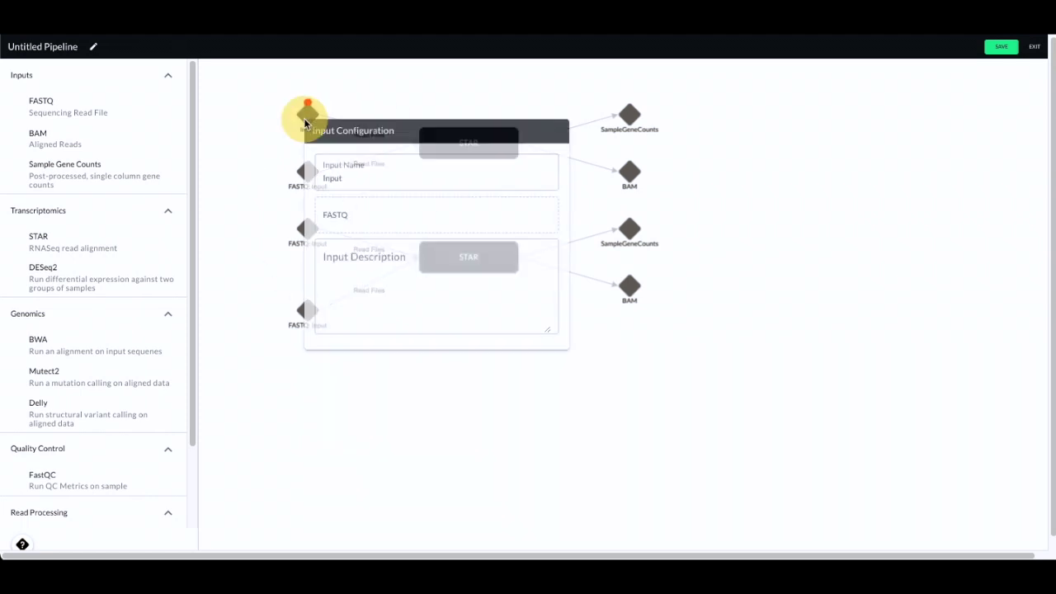
pyautogui.click(371, 180)
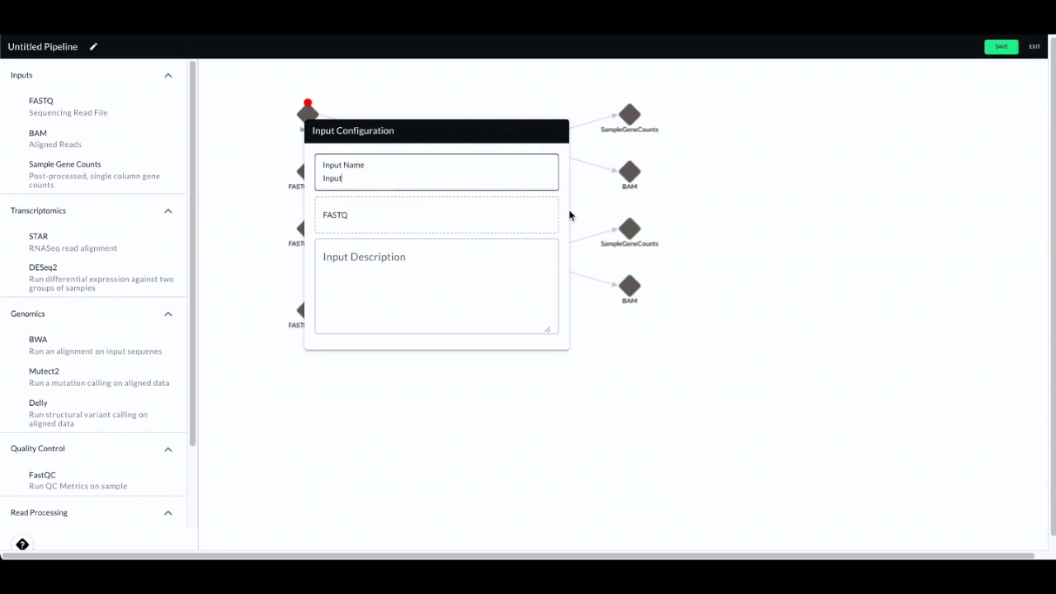
pyautogui.press('BackSpace')
pyautogui.write('Normal Read 1')
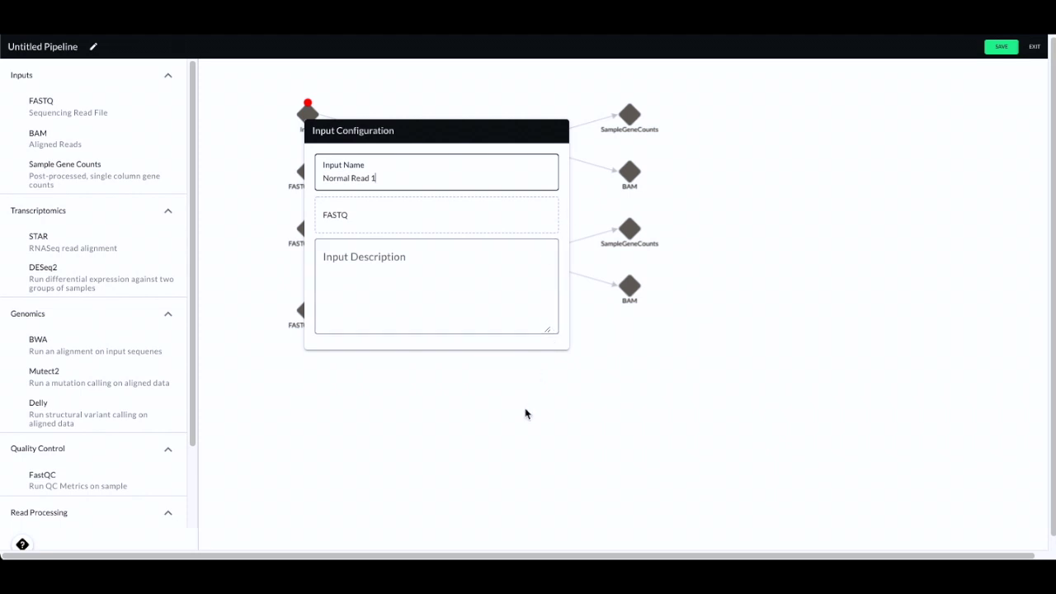
pyautogui.click(509, 436)
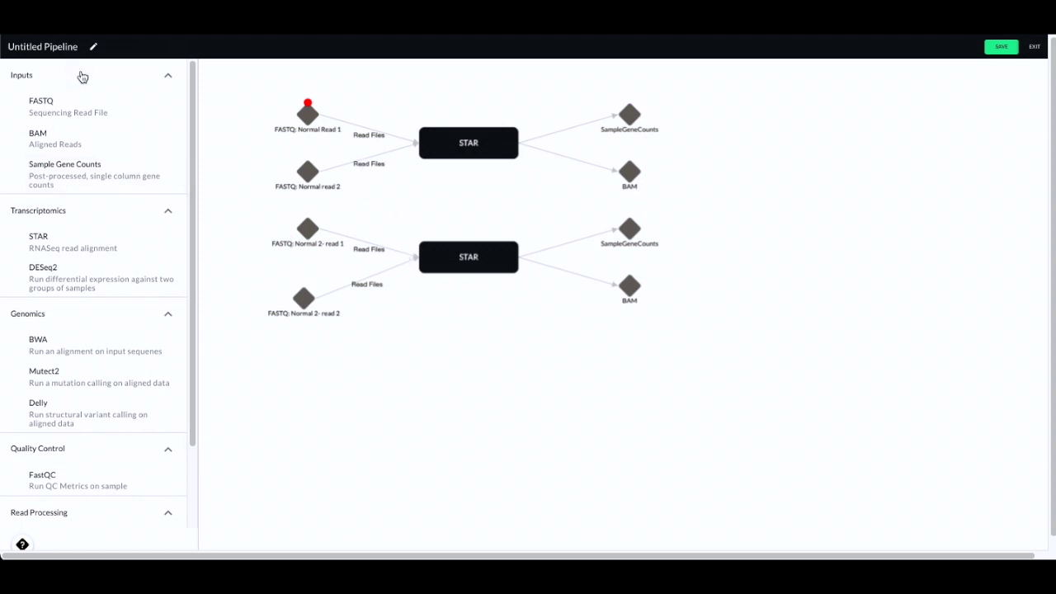
# Add two more FASTQ inputs below the Normal 2 read inputs
pyautogui.click(86, 109)
pyautogui.click(91, 111)
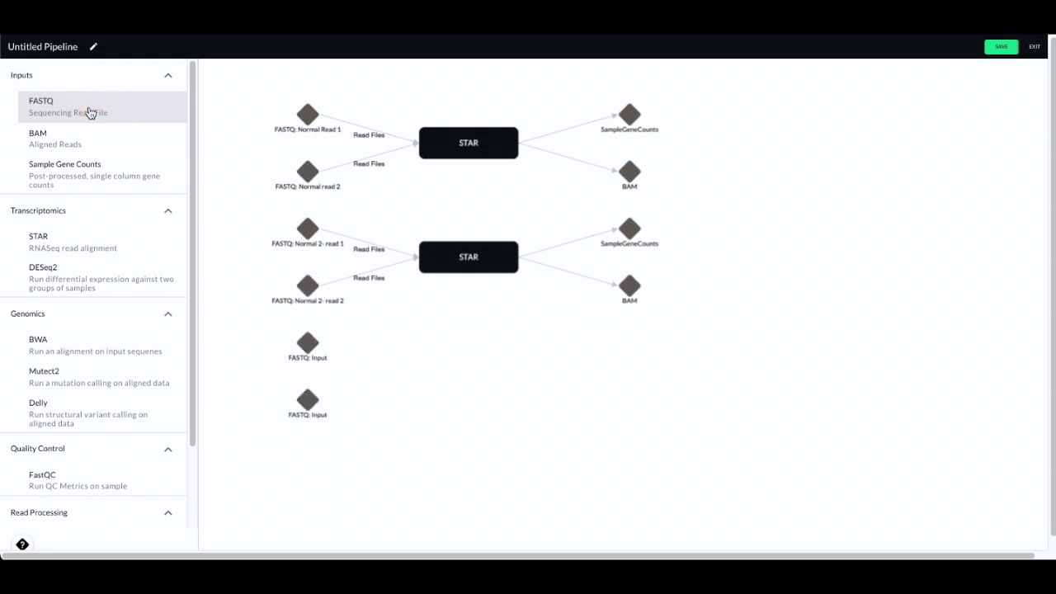
pyautogui.click(873, 384)
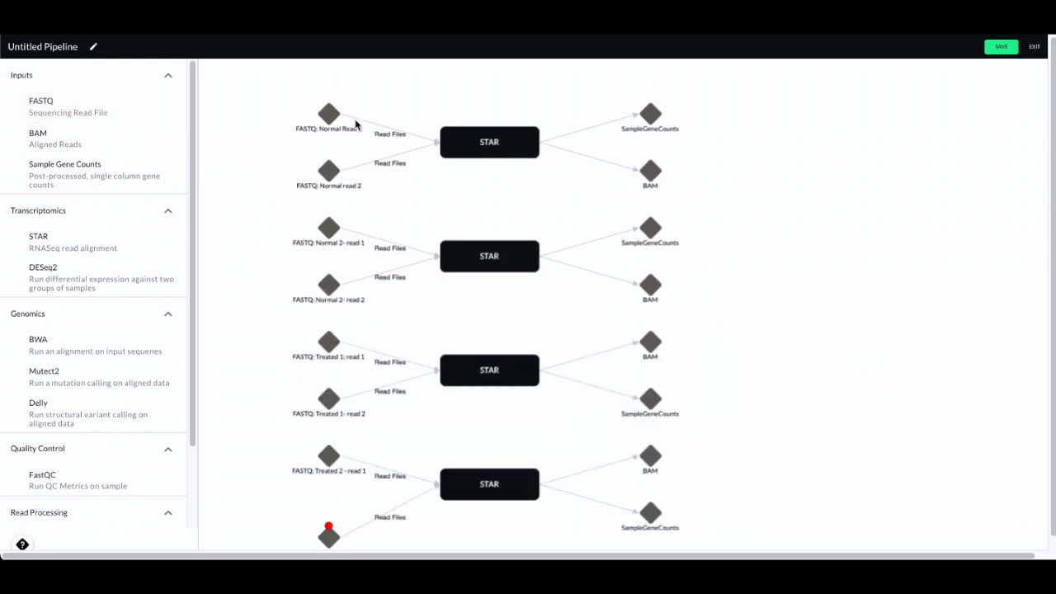
pyautogui.click(328, 114)
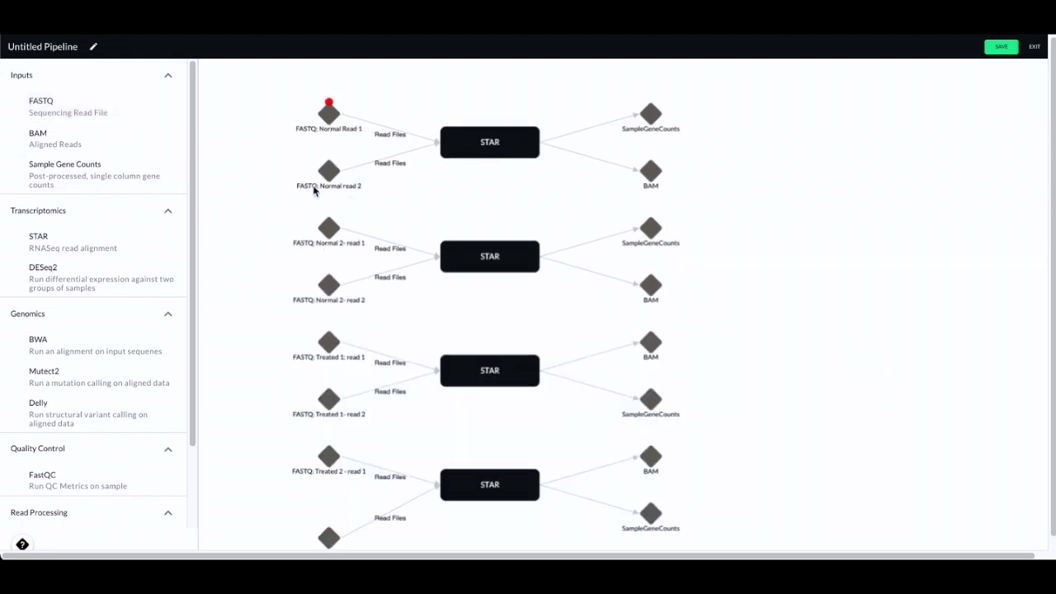
pyautogui.click(329, 172)
pyautogui.click(651, 340)
pyautogui.moveTo(735, 354); pyautogui.dragTo(707, 318)
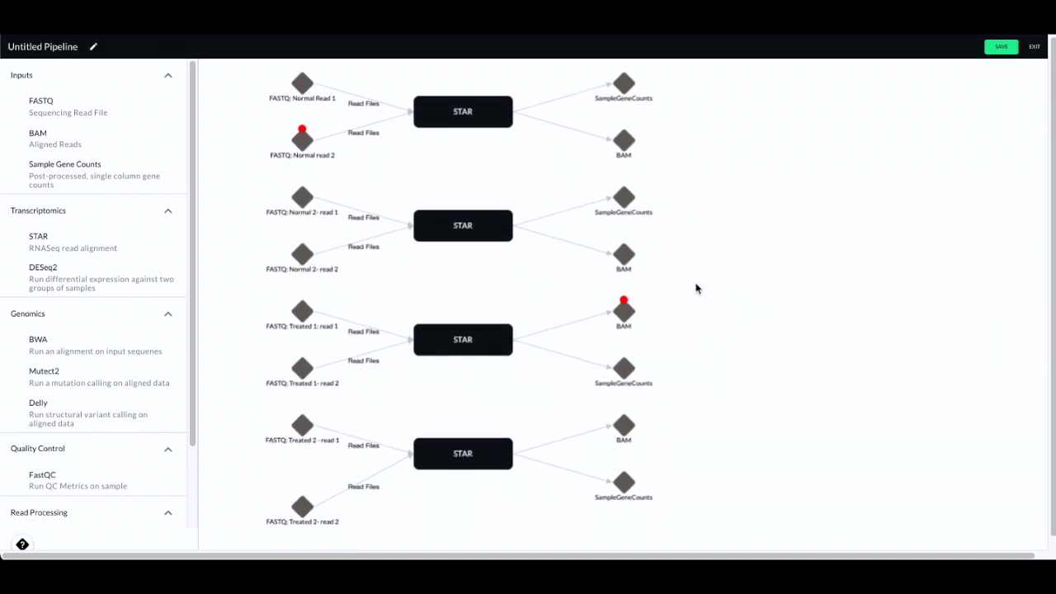
# Add a DESeq2 workflow and connect the Treated 2 SampleGeneCounts output to it as Experimental Group
pyautogui.moveTo(121, 292)
pyautogui.click(57, 272)
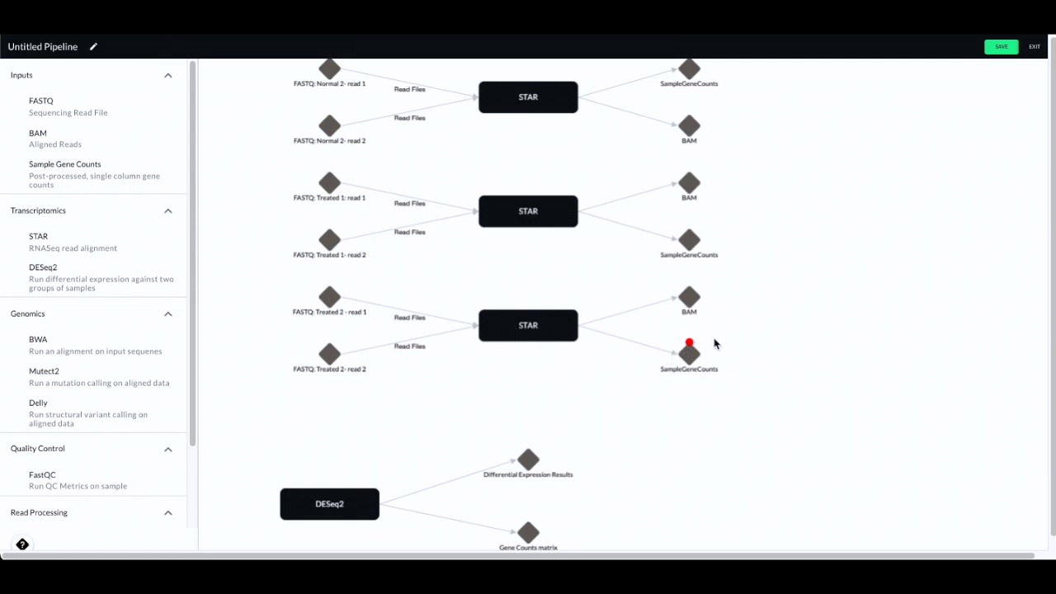
pyautogui.moveTo(692, 341); pyautogui.dragTo(313, 516)
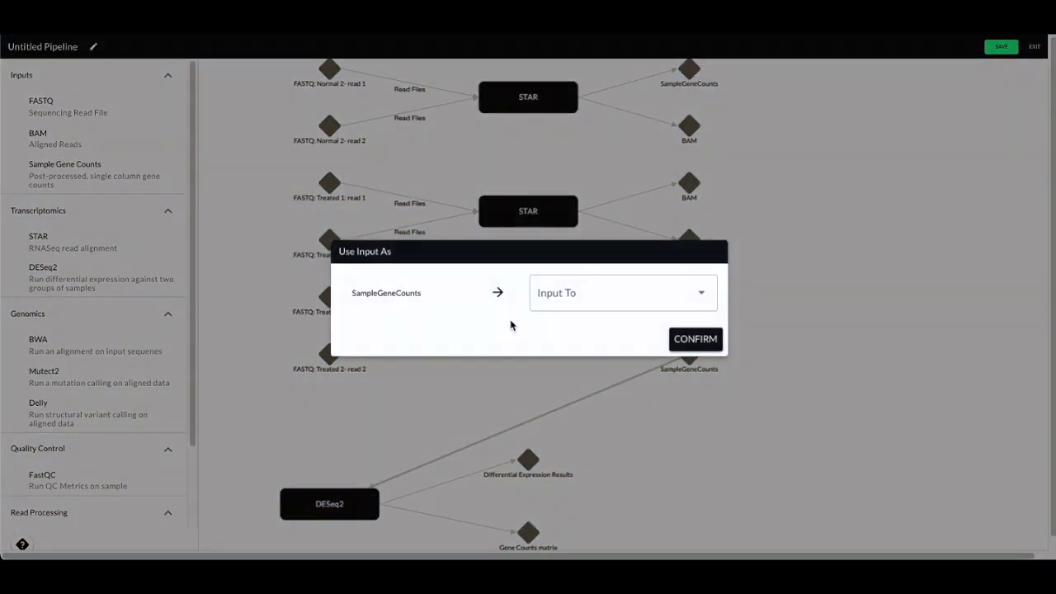
pyautogui.click(586, 298)
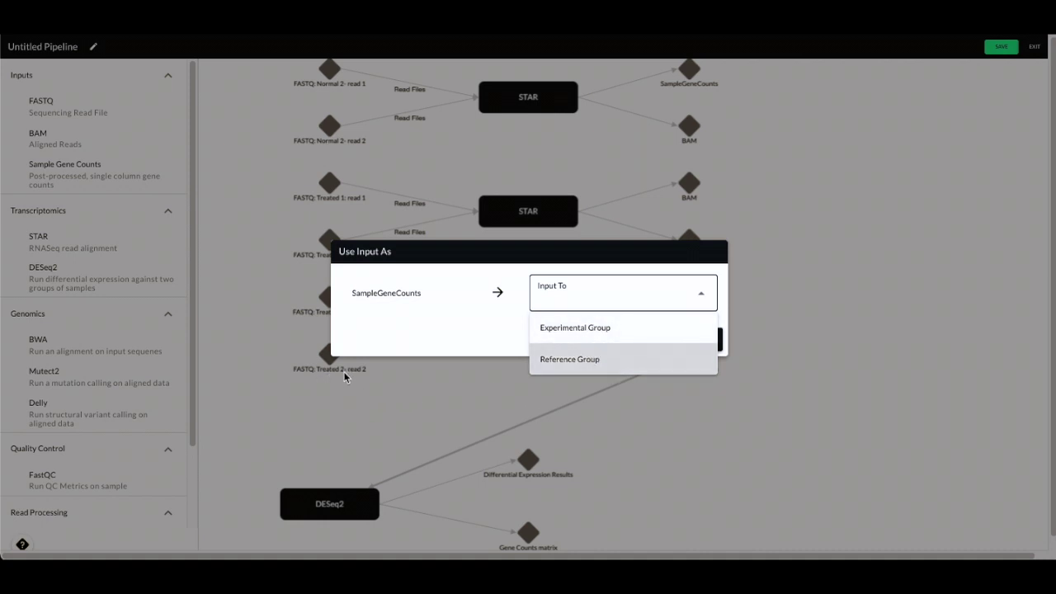
pyautogui.click(582, 332)
pyautogui.click(713, 340)
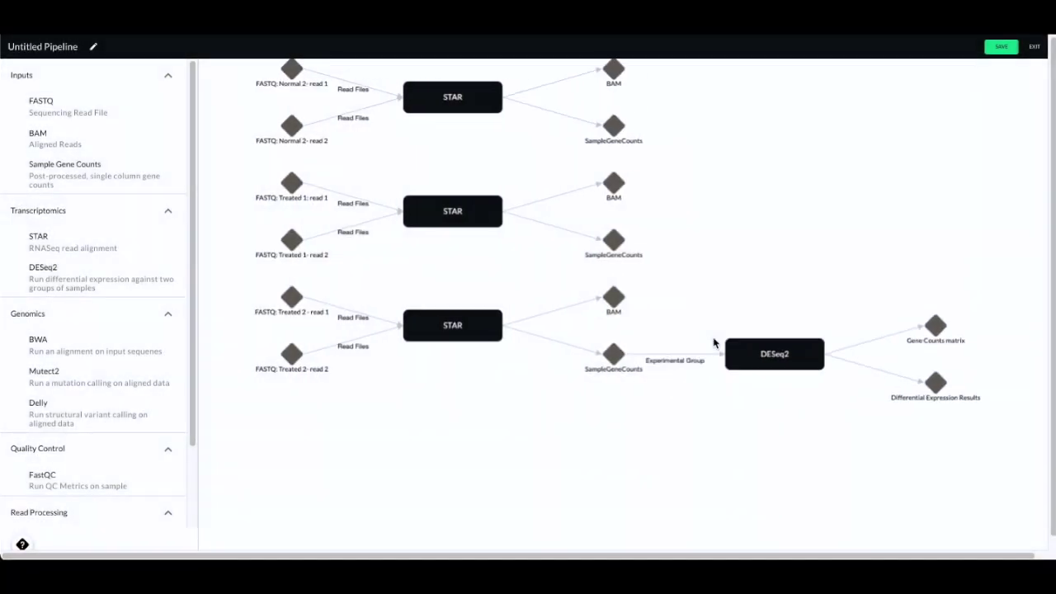
# Connect the Treated 1 SampleGeneCounts output to DESeq2 as Experimental Group
pyautogui.moveTo(700, 276); pyautogui.dragTo(726, 319)
pyautogui.moveTo(625, 309)
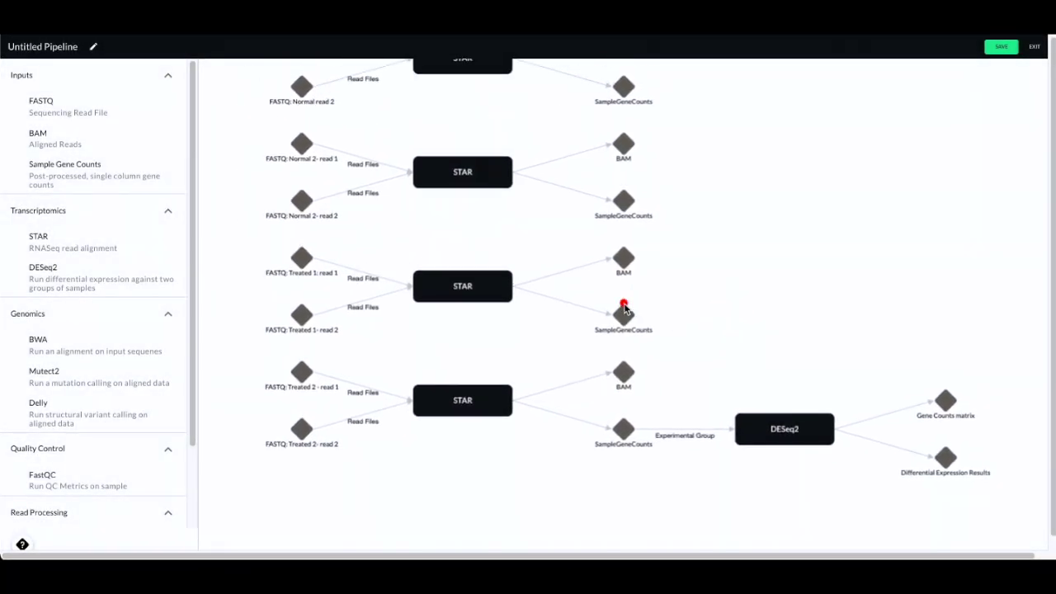
pyautogui.moveTo(624, 306); pyautogui.dragTo(678, 332)
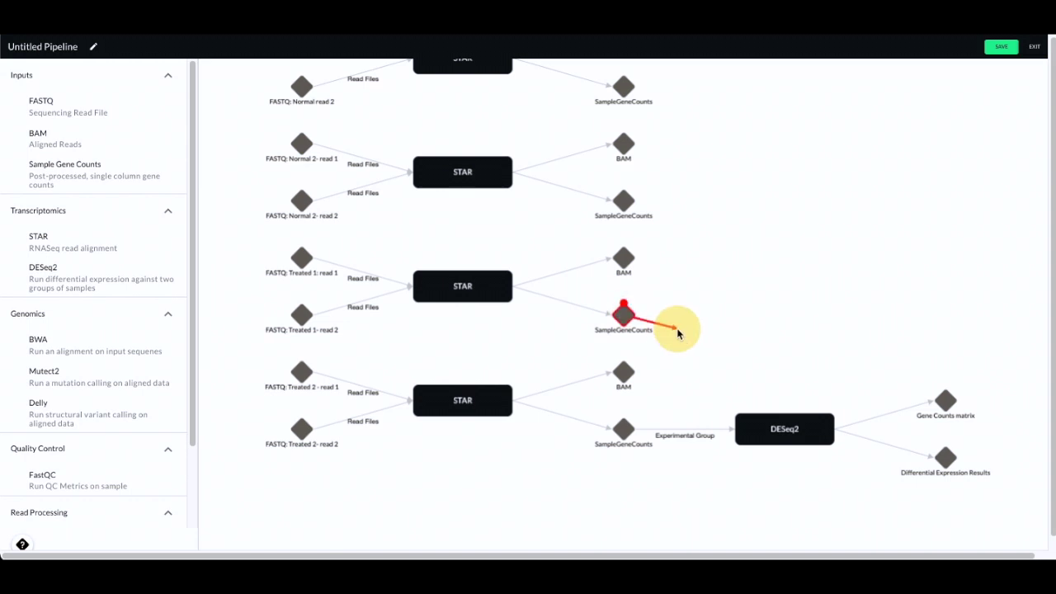
pyautogui.moveTo(678, 332); pyautogui.dragTo(786, 420)
pyautogui.click(566, 301)
pyautogui.click(573, 340)
pyautogui.click(696, 339)
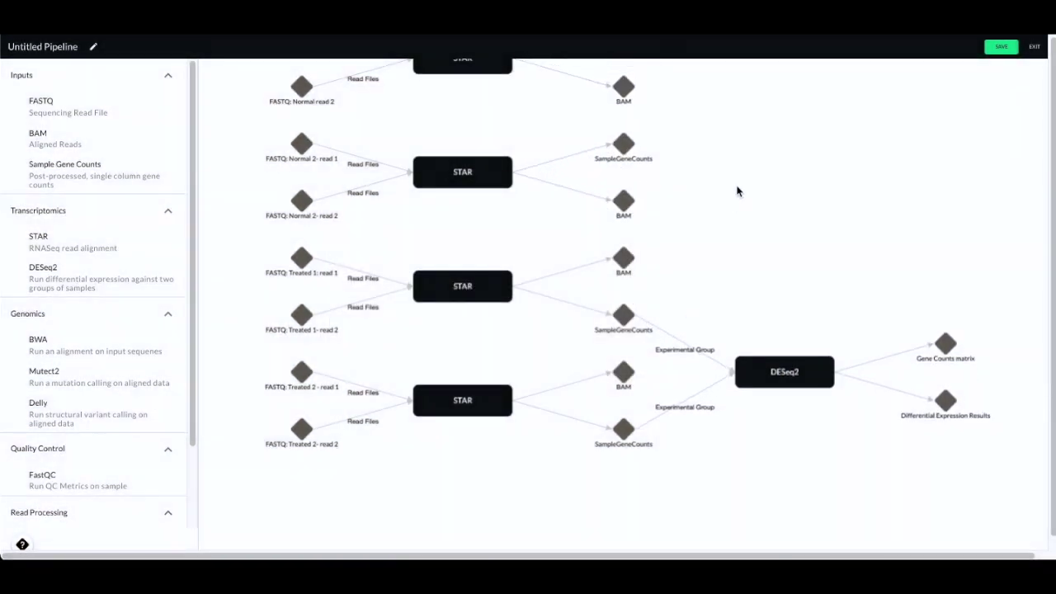
# Connect the Normal 2 SampleGeneCounts output to DESeq2 as Reference Group
pyautogui.click(731, 293)
pyautogui.moveTo(291, 257)
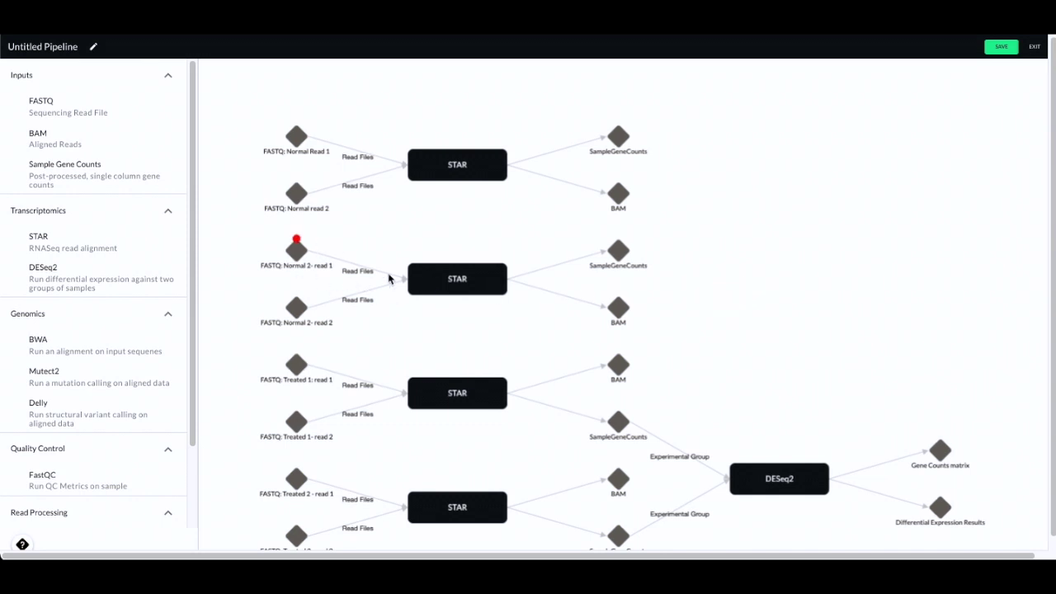
pyautogui.moveTo(623, 250)
pyautogui.moveTo(620, 241); pyautogui.dragTo(759, 474)
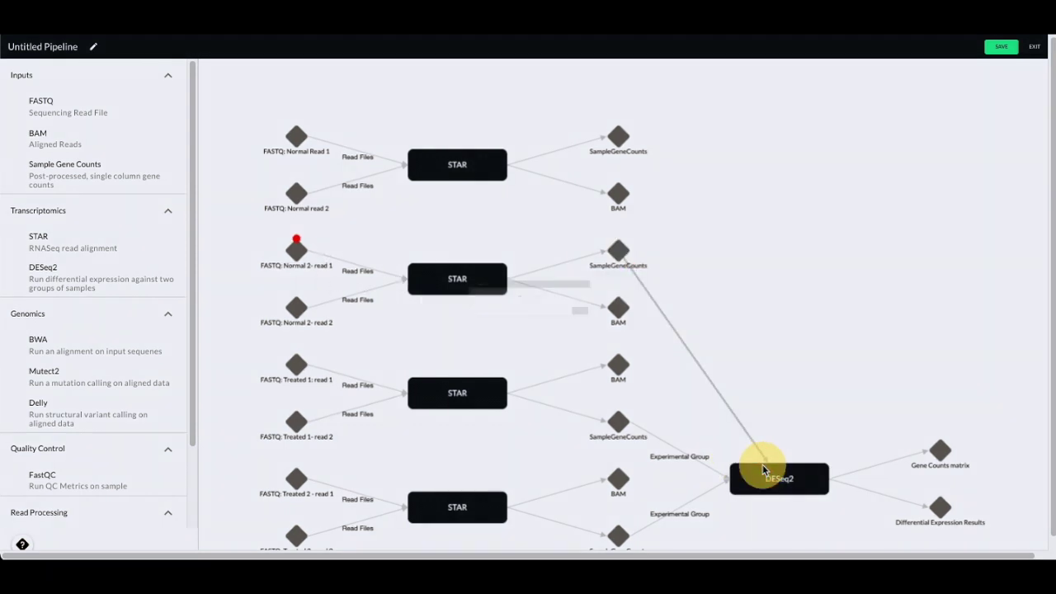
pyautogui.click(557, 295)
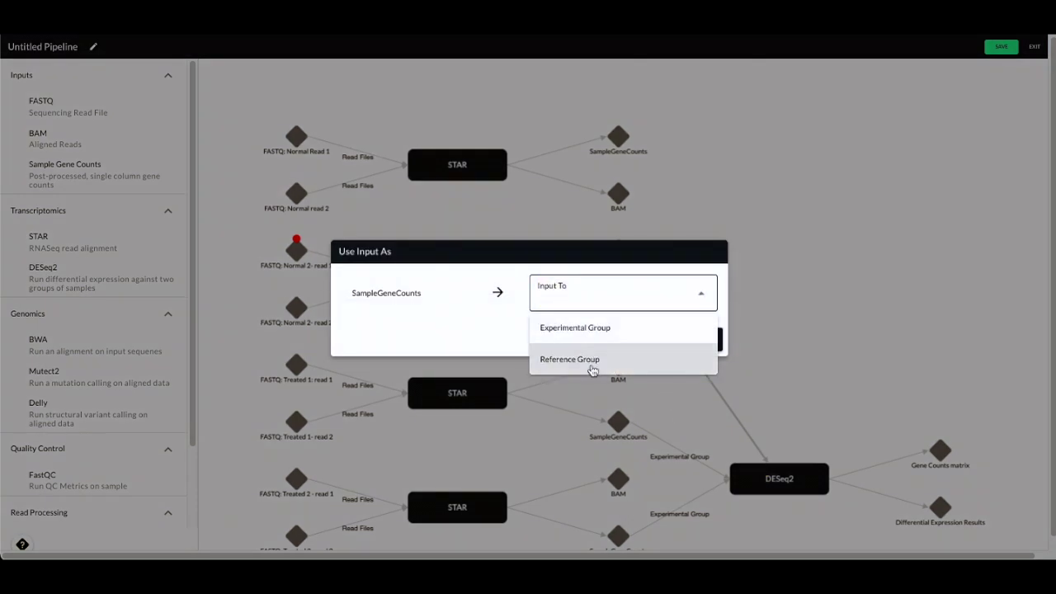
pyautogui.click(592, 363)
pyautogui.click(695, 339)
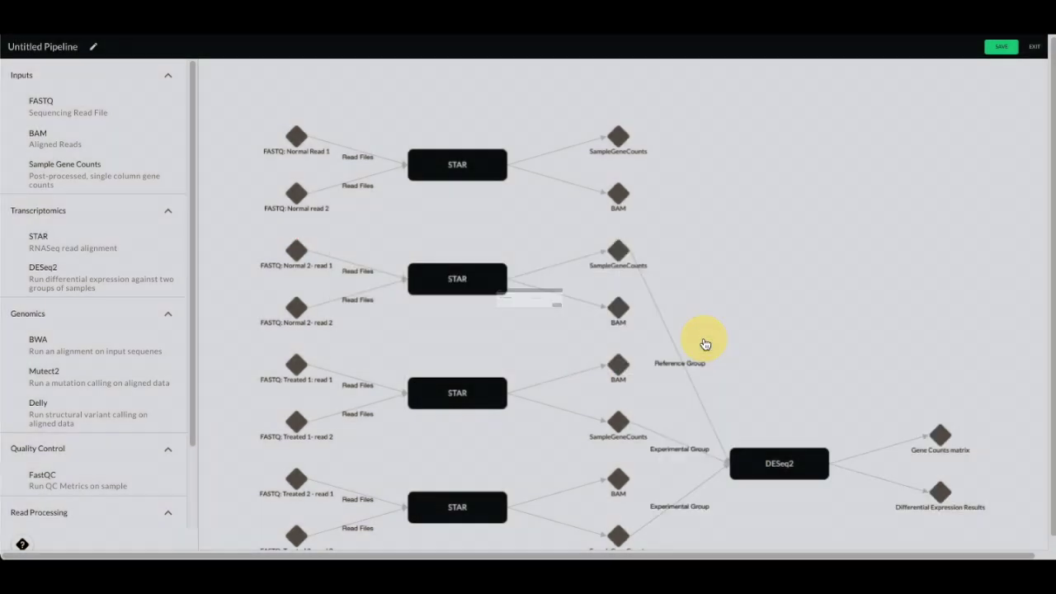
# Connect the SampleGeneCounts output of the first normal sample to DESeq2 as Reference Group
pyautogui.moveTo(619, 130); pyautogui.dragTo(771, 437)
pyautogui.click(536, 294)
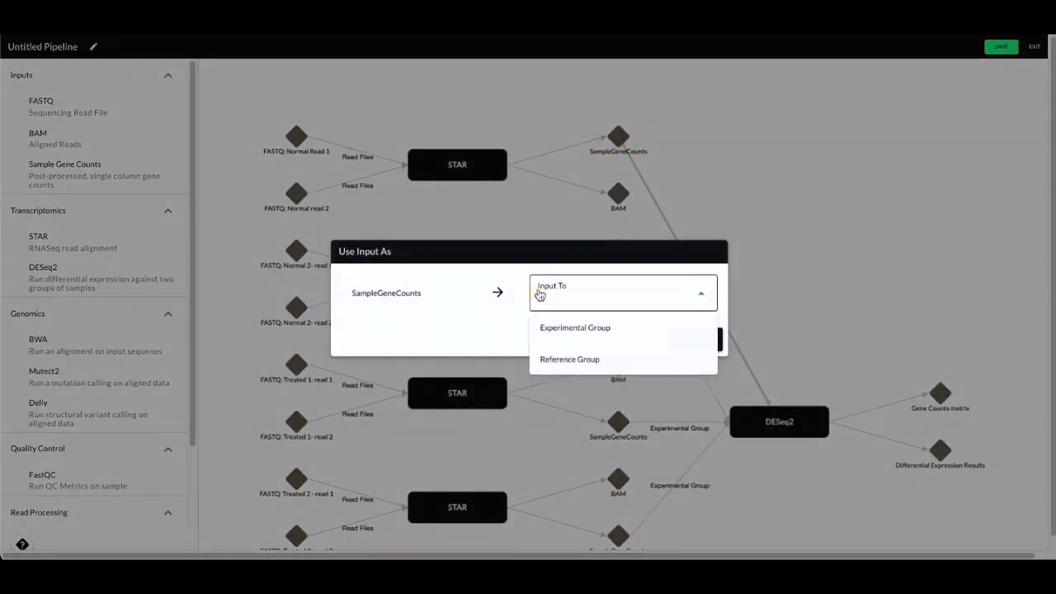
pyautogui.click(580, 363)
pyautogui.click(698, 337)
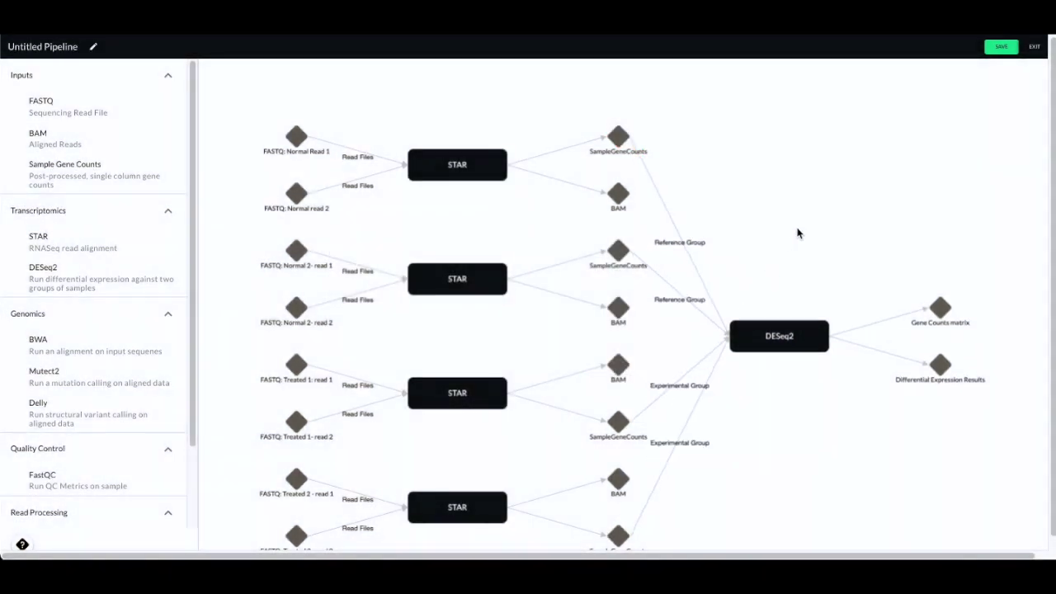
# Examine the configurable parameters of the first STAR workflow and the P-value adjustment methods offered for DESeq2
pyautogui.moveTo(799, 233); pyautogui.dragTo(767, 181)
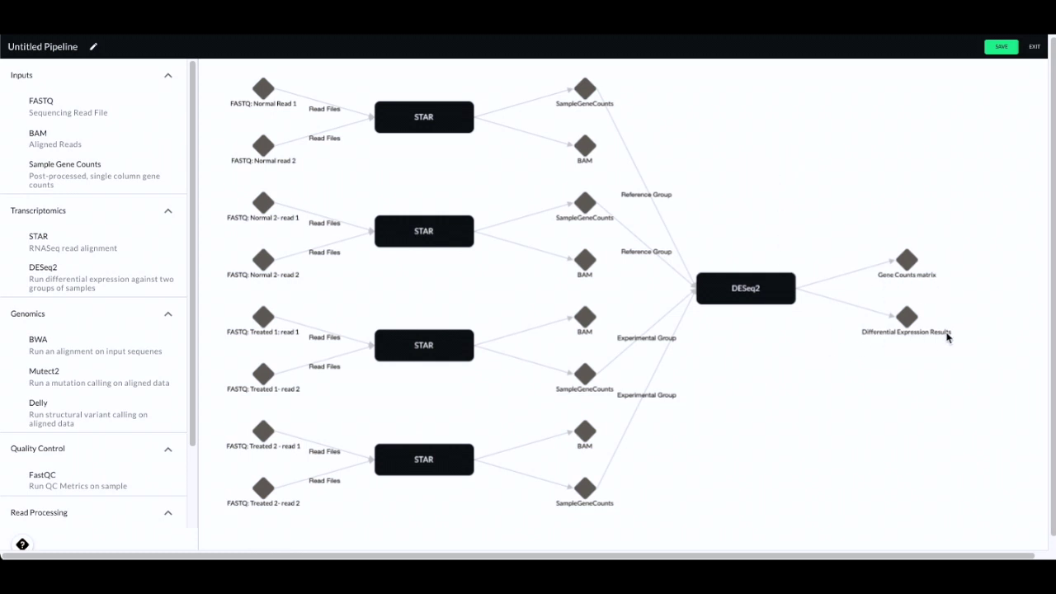
pyautogui.moveTo(831, 418); pyautogui.dragTo(870, 410)
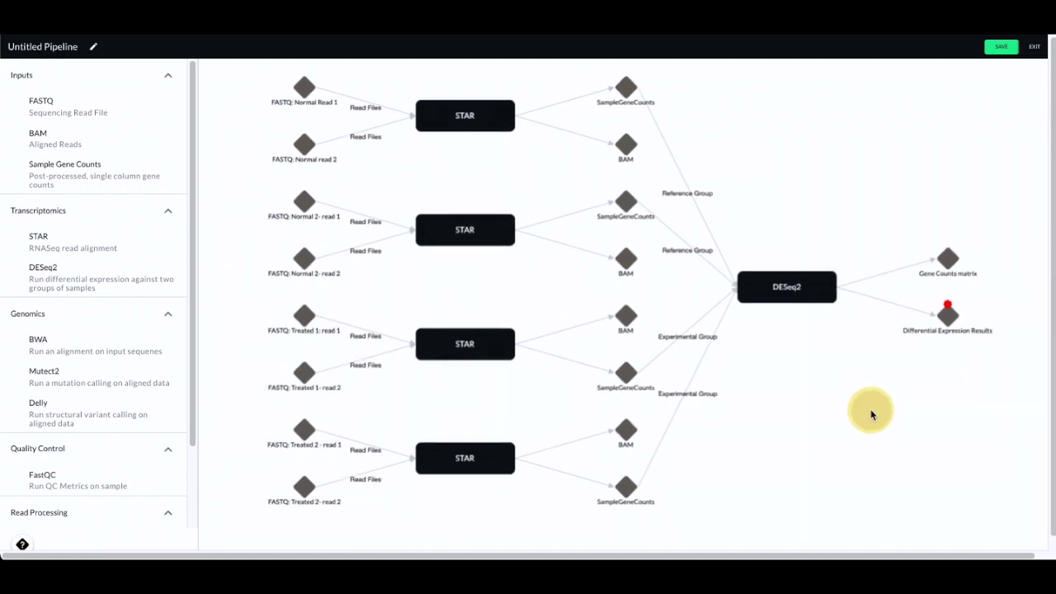
pyautogui.moveTo(506, 168); pyautogui.dragTo(556, 239)
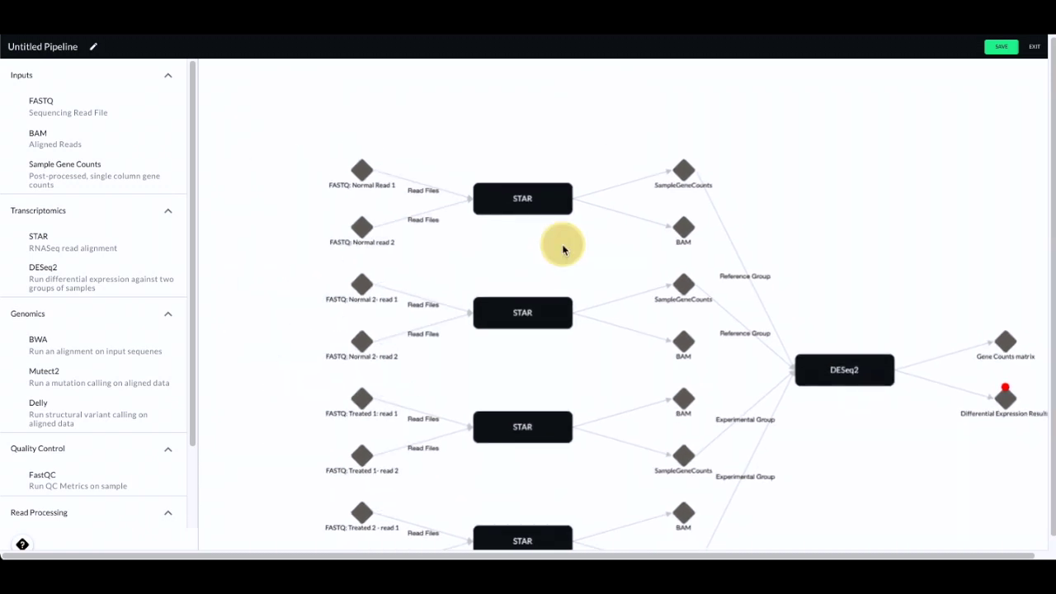
pyautogui.click(547, 202)
pyautogui.scroll(-3, 702, 325)
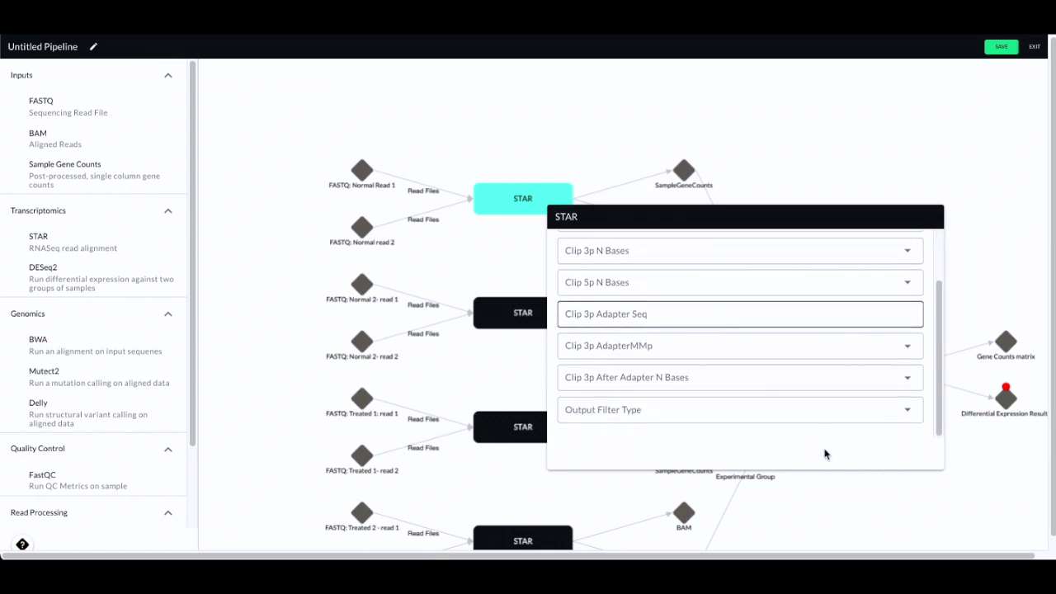
pyautogui.click(850, 503)
pyautogui.click(846, 380)
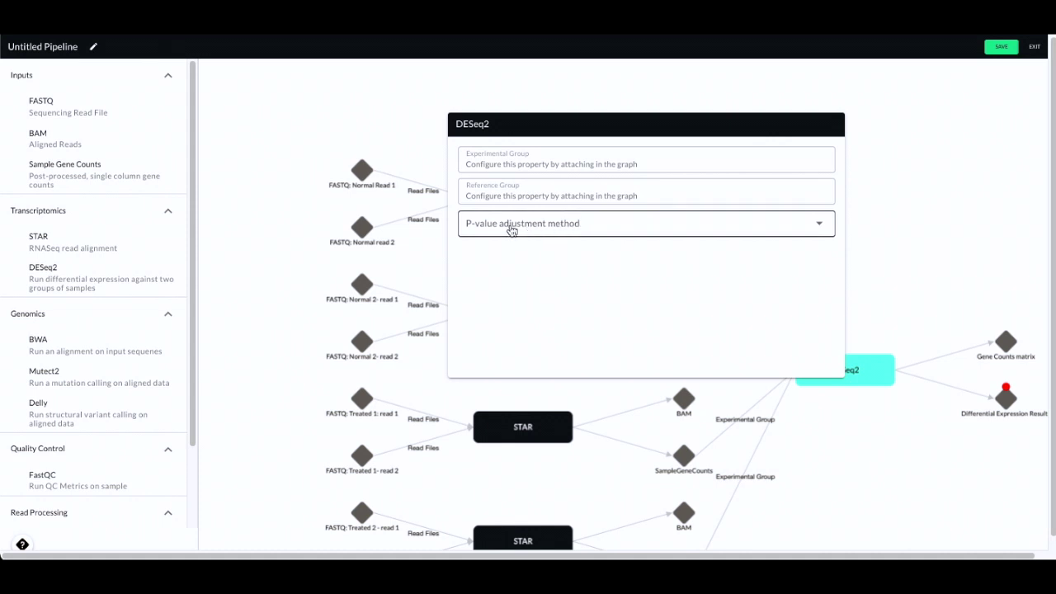
pyautogui.click(571, 230)
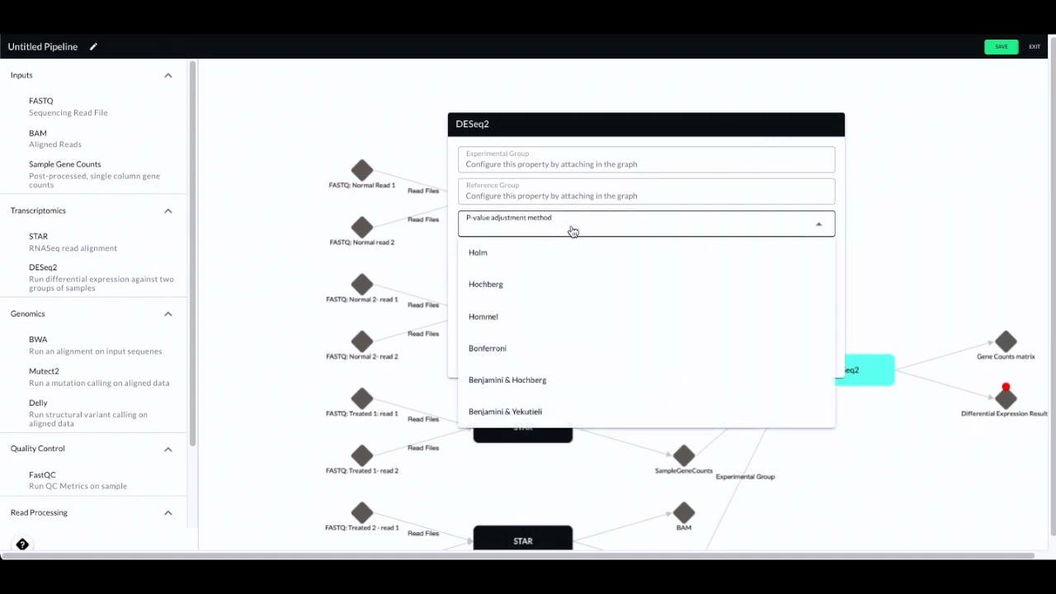
pyautogui.click(990, 230)
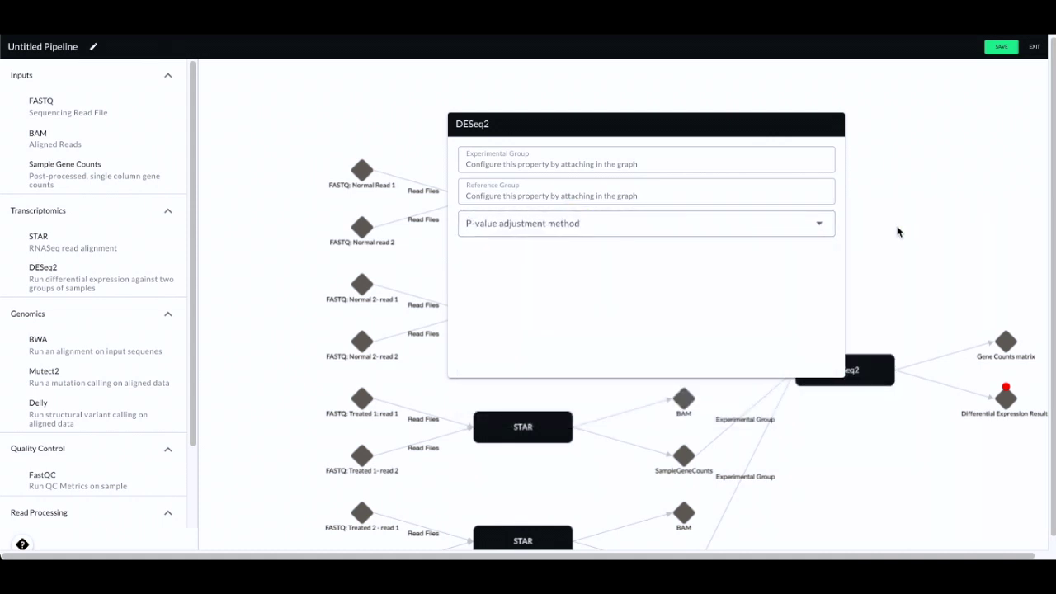
pyautogui.moveTo(891, 238); pyautogui.dragTo(823, 190)
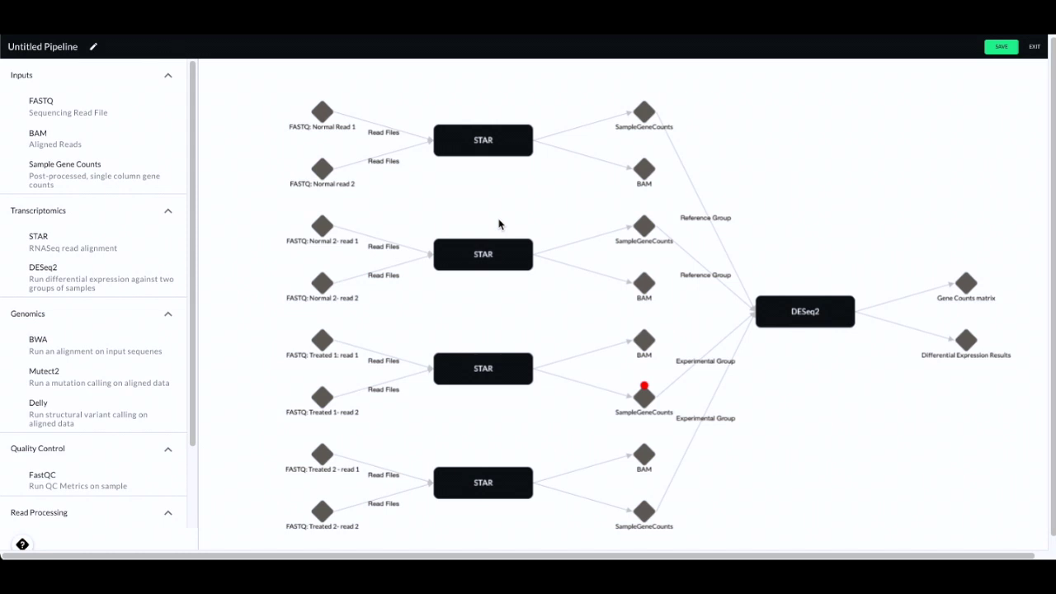
# Name the pipeline "RNAseq Pipeline" with the description "2 Normal, 2 Treated", then save it and leave the pipeline designer
pyautogui.moveTo(499, 223); pyautogui.dragTo(500, 213)
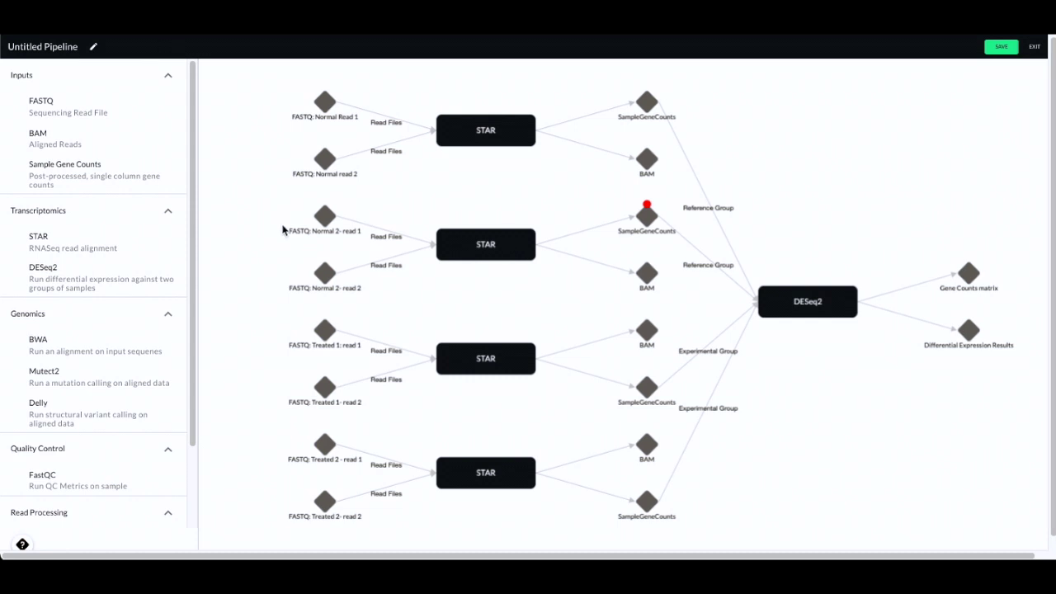
pyautogui.click(94, 51)
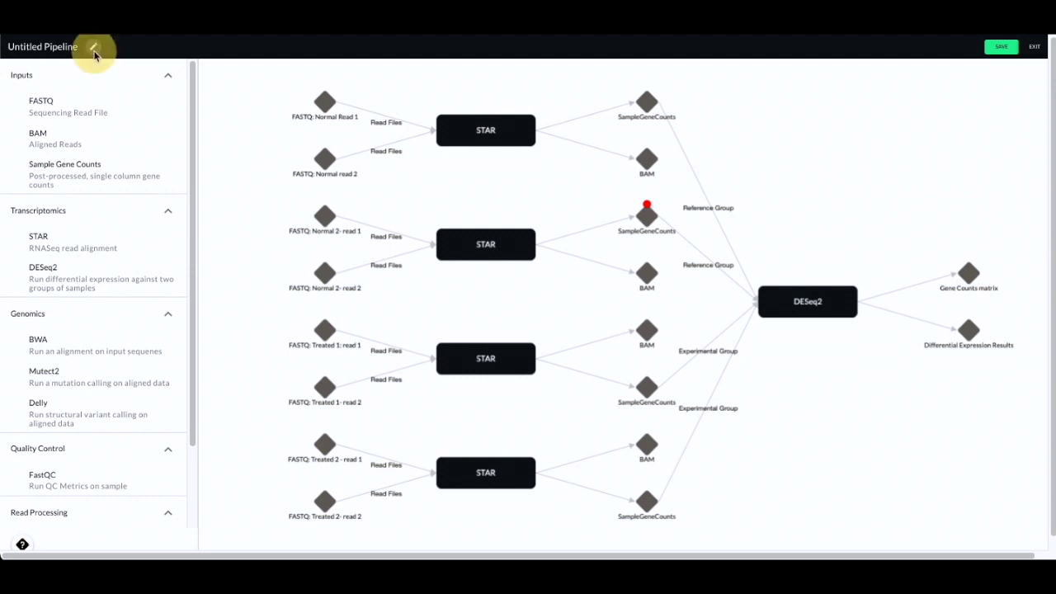
pyautogui.click(501, 257)
pyautogui.moveTo(477, 258); pyautogui.dragTo(377, 253)
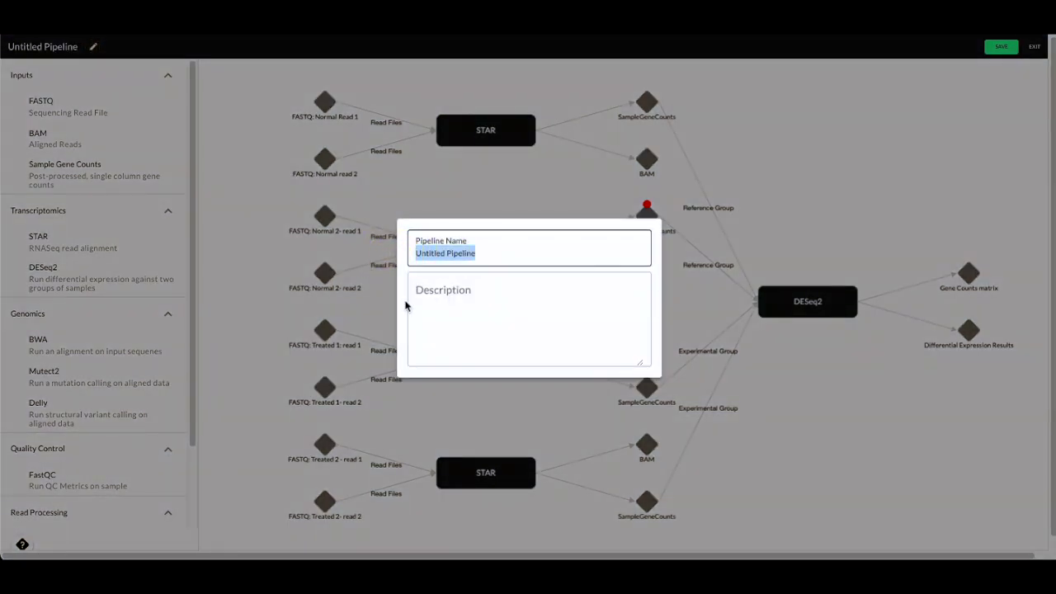
pyautogui.write('RNAseq P')
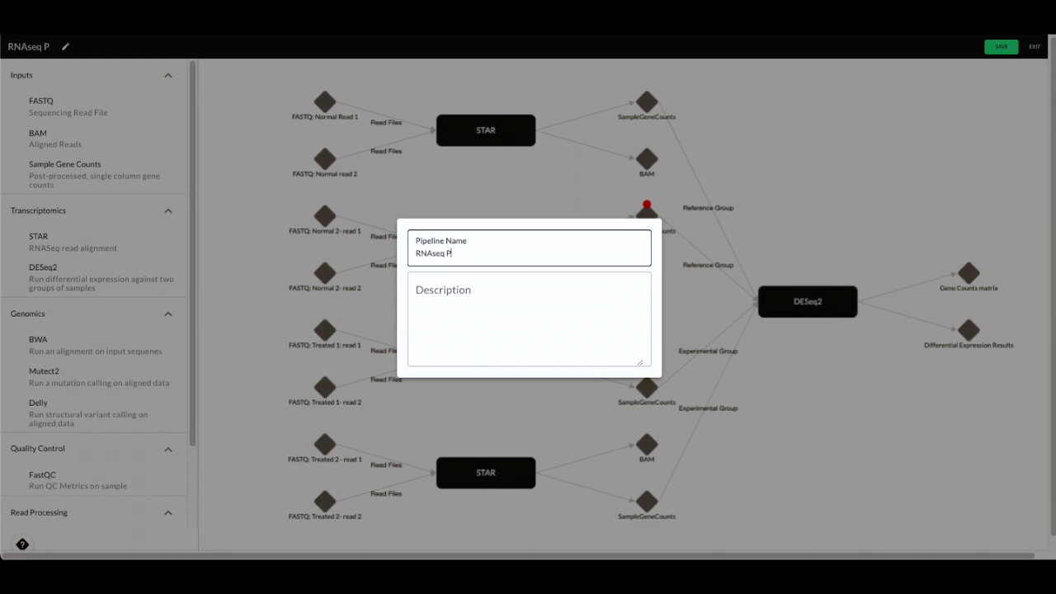
pyautogui.write('ipeline')
pyautogui.click(542, 307)
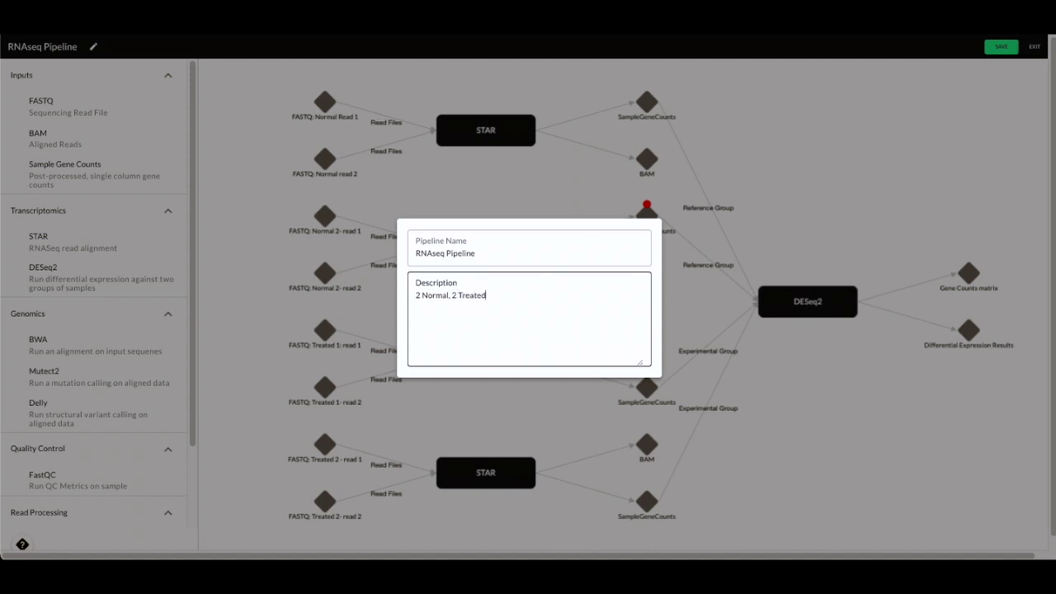
pyautogui.click(875, 243)
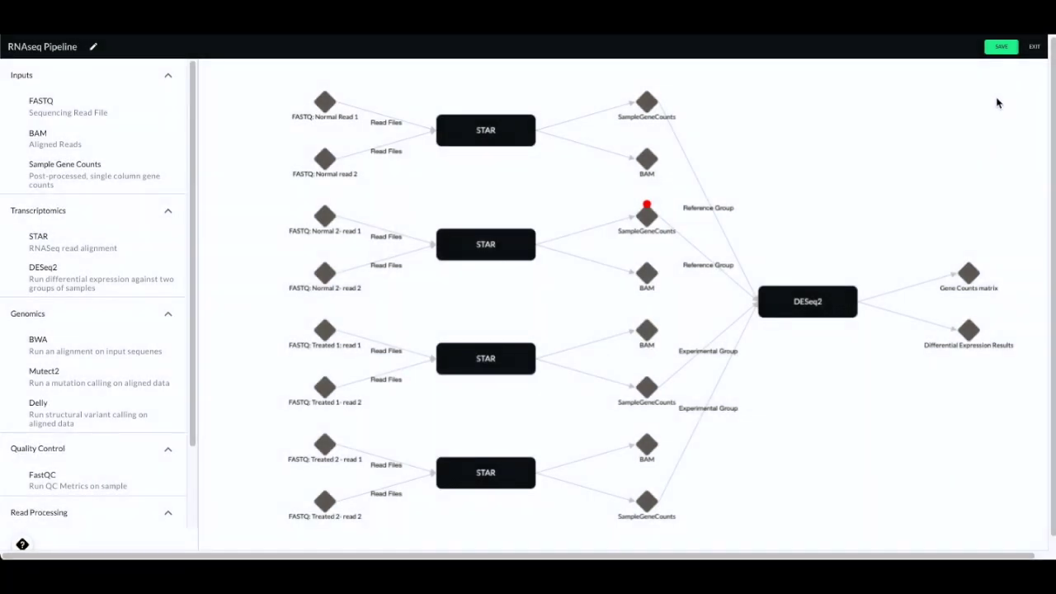
pyautogui.click(997, 50)
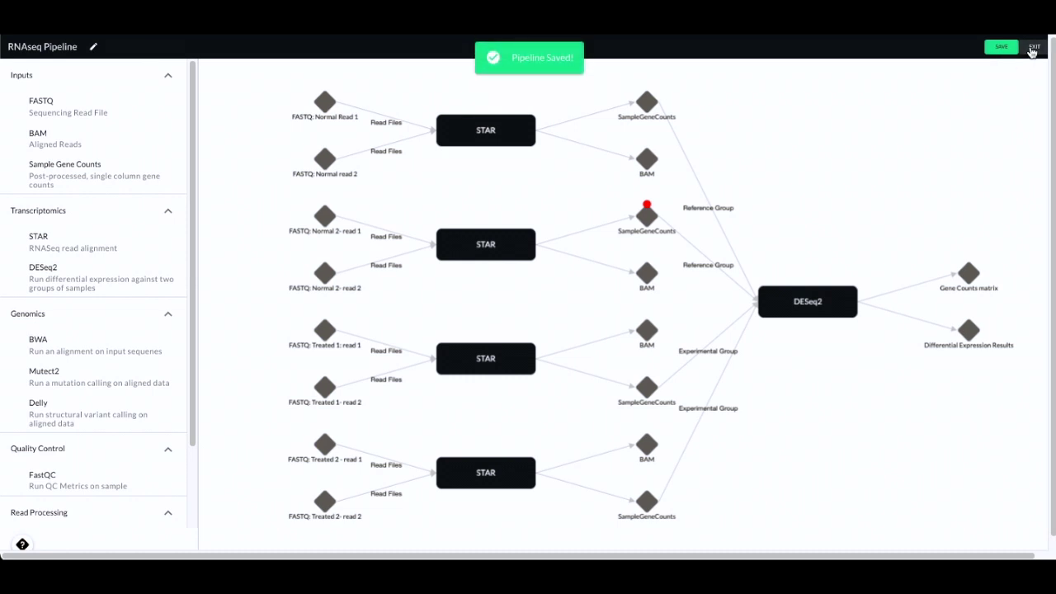
pyautogui.click(1033, 48)
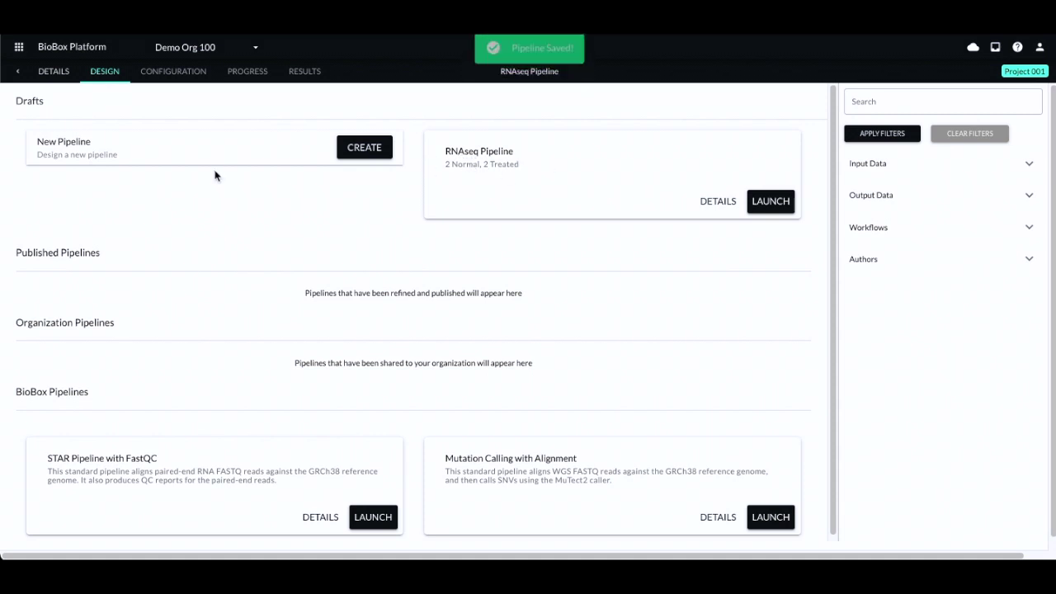
# Review the RNAseq Pipeline draft's details, including its diagram, inputs and outputs
pyautogui.click(729, 198)
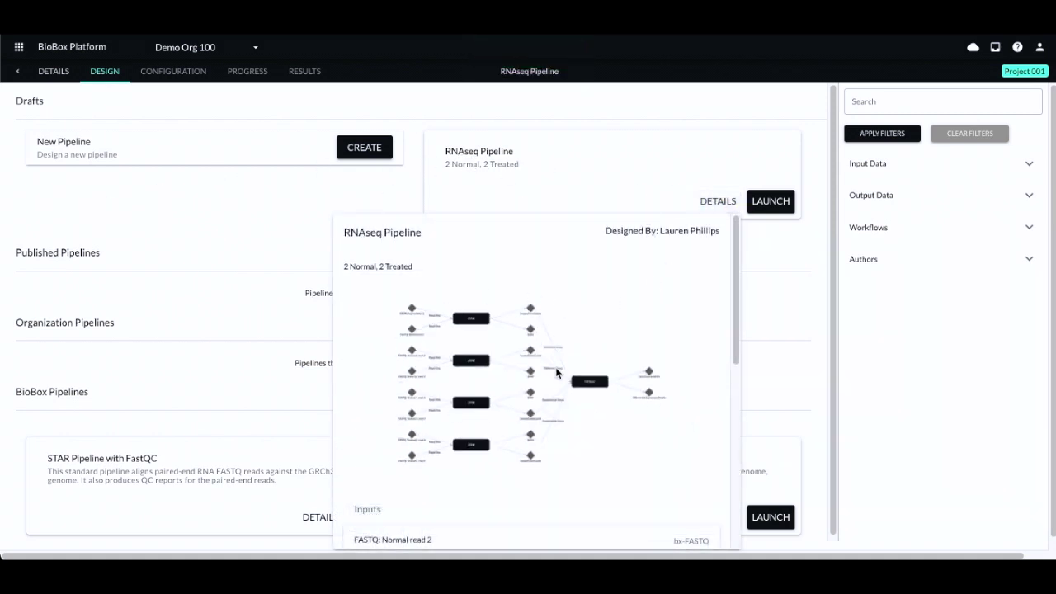
pyautogui.moveTo(737, 306); pyautogui.dragTo(724, 495)
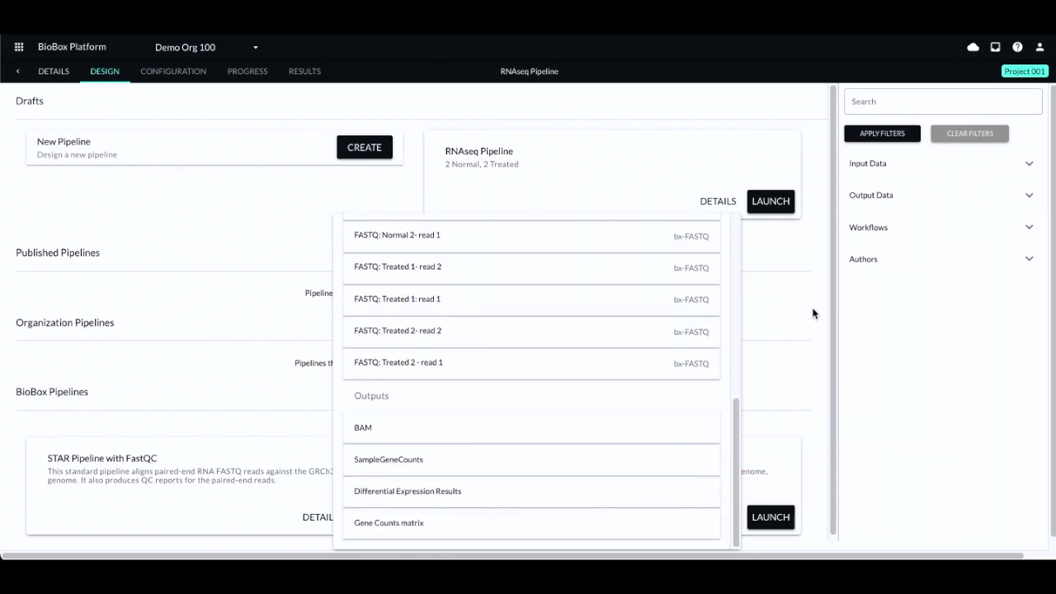
pyautogui.click(792, 320)
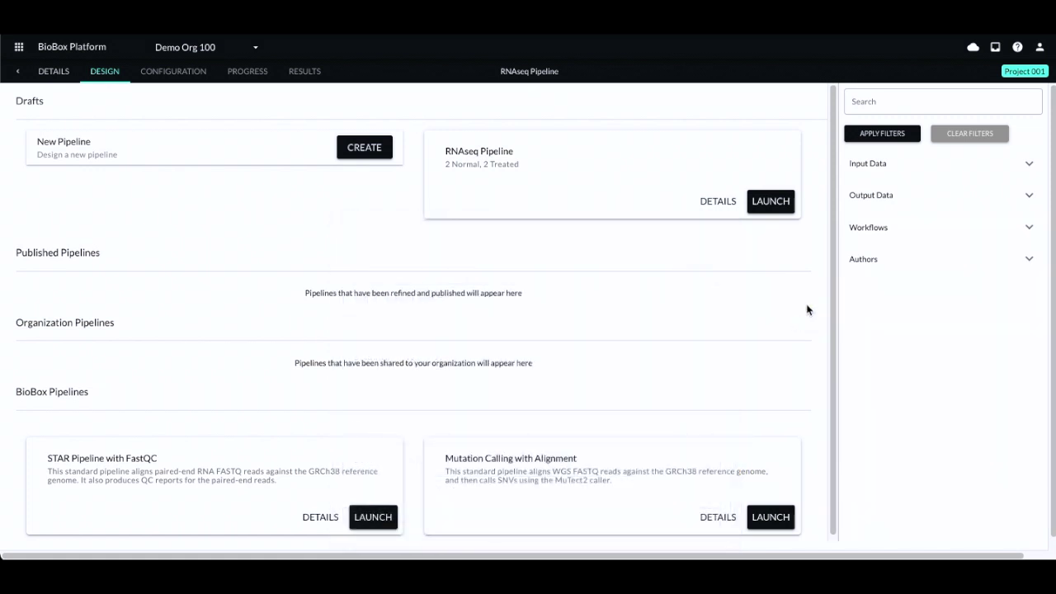
# Launch RNAseq Pipeline with MB1–MB2 FASTQ files as Normal and MB3–MB4 as Treated, assigning _1 files to read 2 and _2 to read 1
pyautogui.click(769, 204)
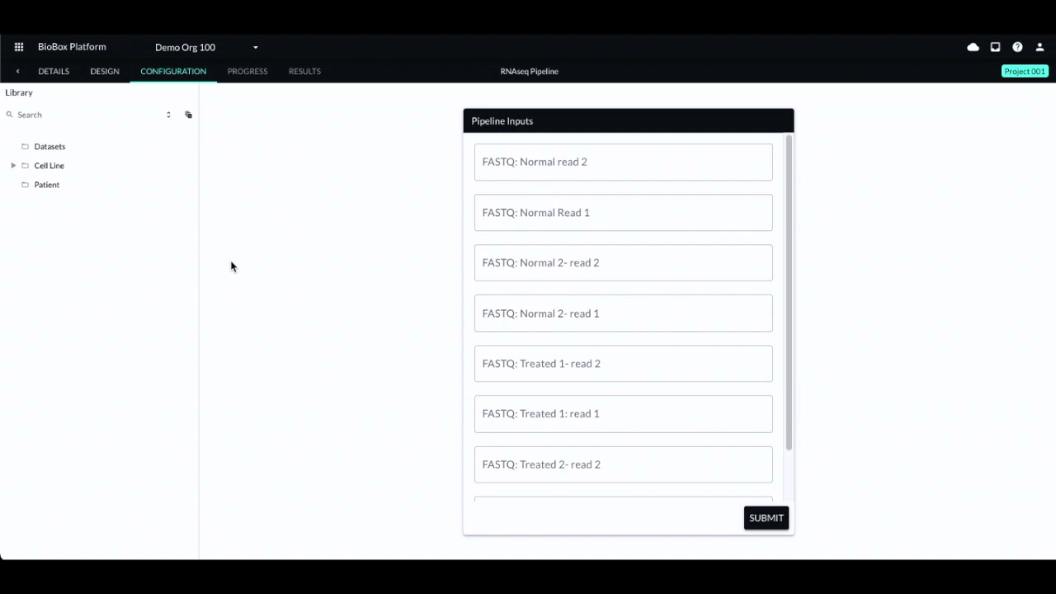
pyautogui.click(171, 117)
pyautogui.scroll(-5, 99, 327)
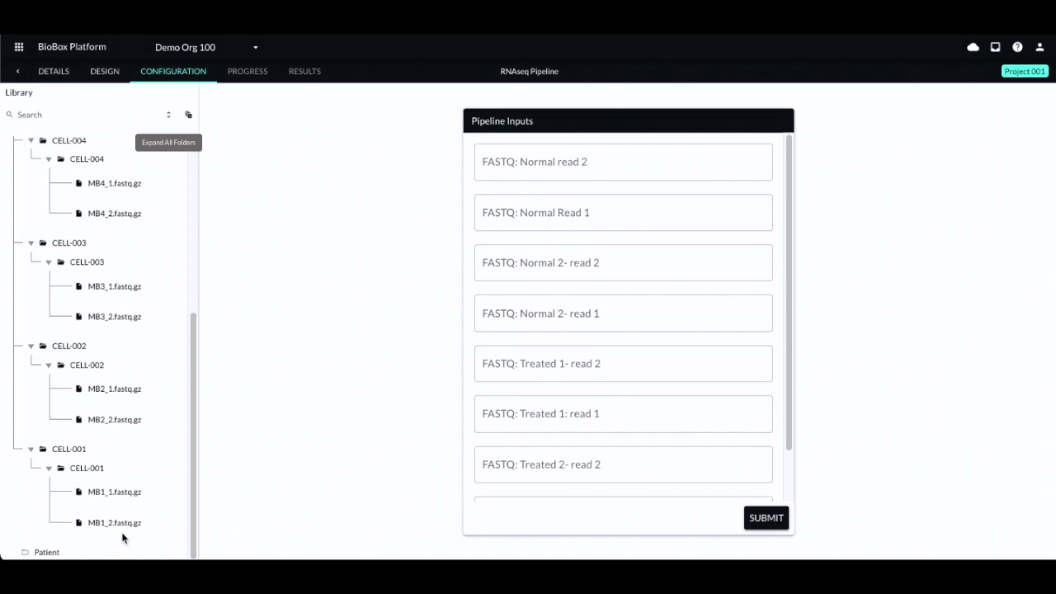
pyautogui.click(318, 334)
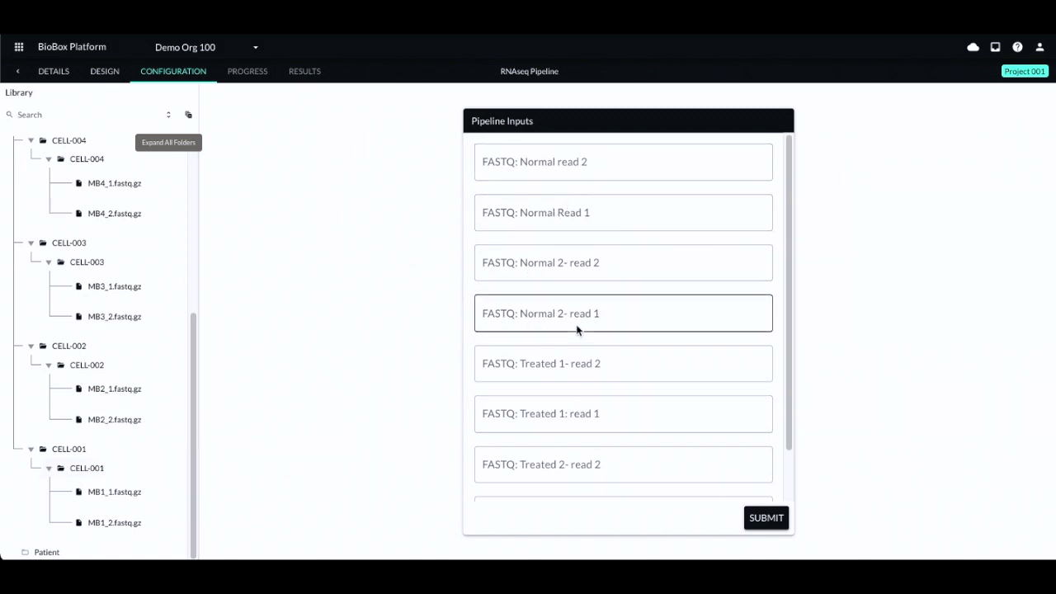
pyautogui.moveTo(127, 493); pyautogui.dragTo(544, 155)
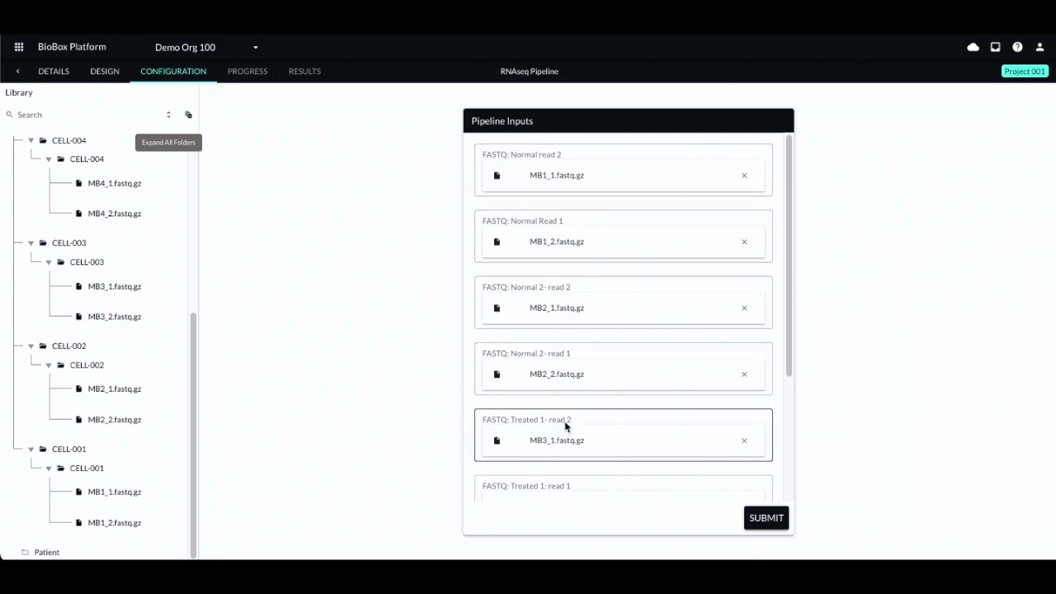
pyautogui.scroll(-3, 624, 429)
pyautogui.click(762, 516)
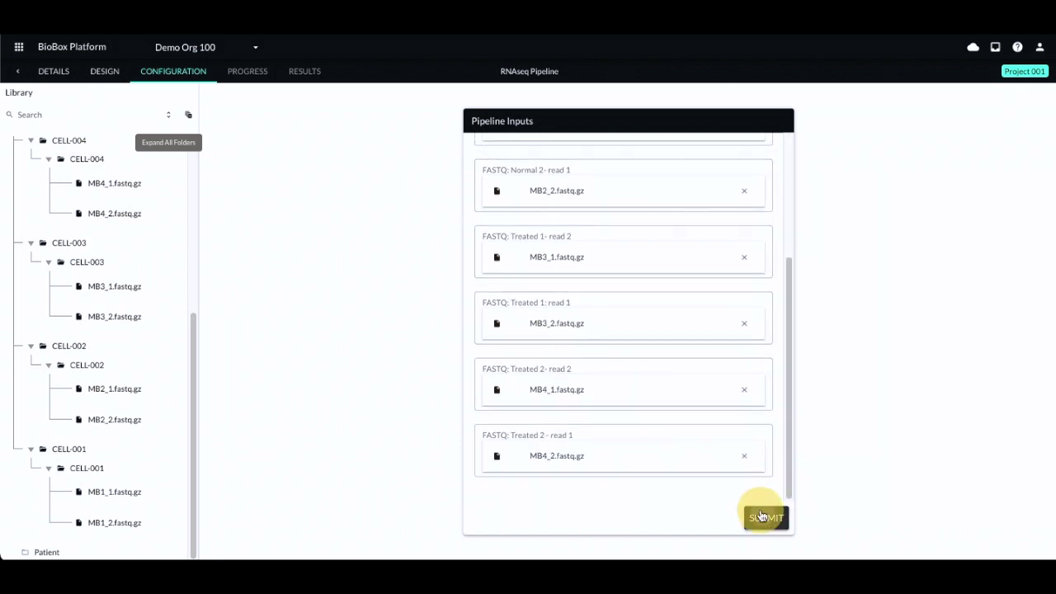
# Examine the processing stages of the STAR and DESeq2 workflows in the running pipeline's progress view
pyautogui.click(190, 251)
pyautogui.moveTo(206, 435); pyautogui.dragTo(234, 400)
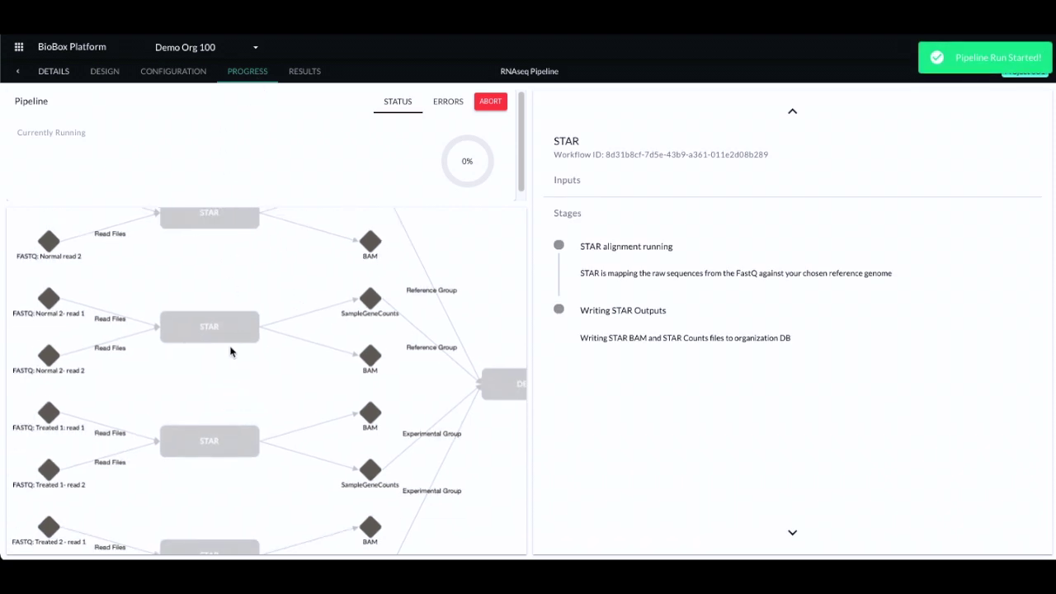
pyautogui.click(210, 330)
pyautogui.click(207, 443)
pyautogui.moveTo(222, 486); pyautogui.dragTo(201, 489)
pyautogui.click(206, 507)
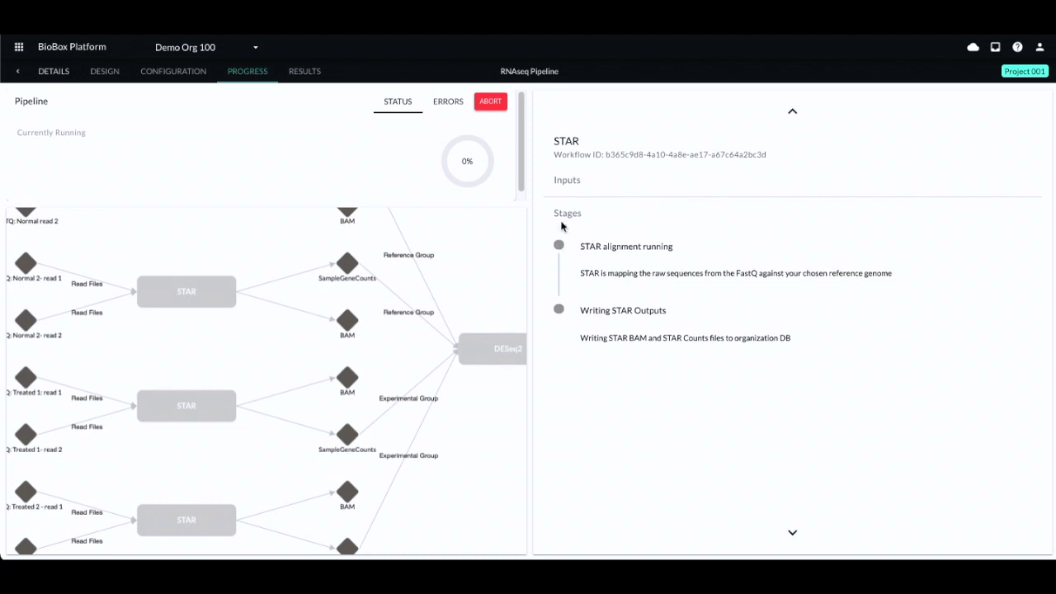
pyautogui.click(501, 355)
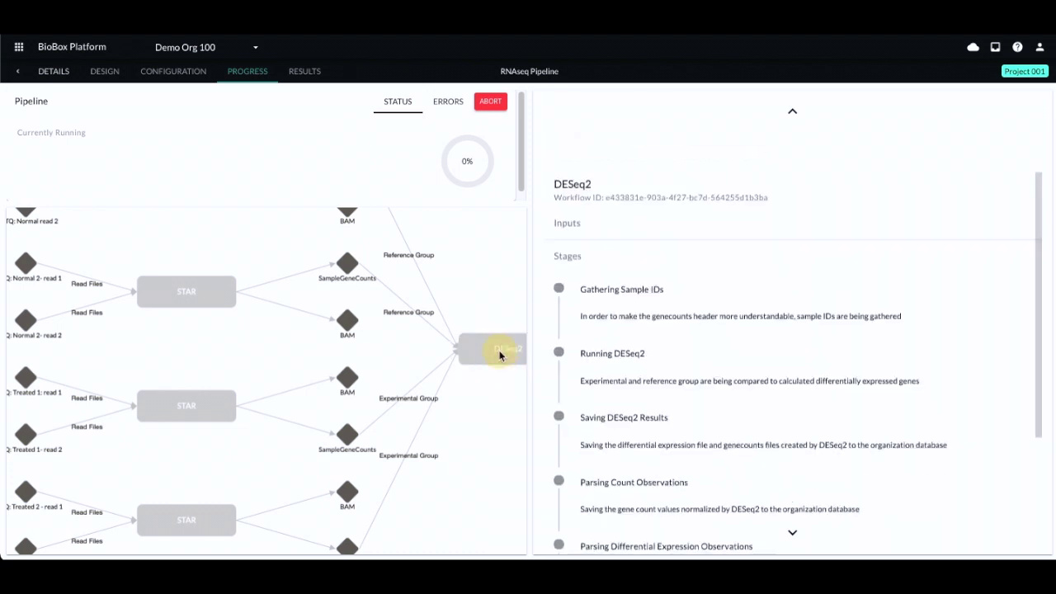
pyautogui.moveTo(467, 418); pyautogui.dragTo(412, 431)
pyautogui.click(165, 312)
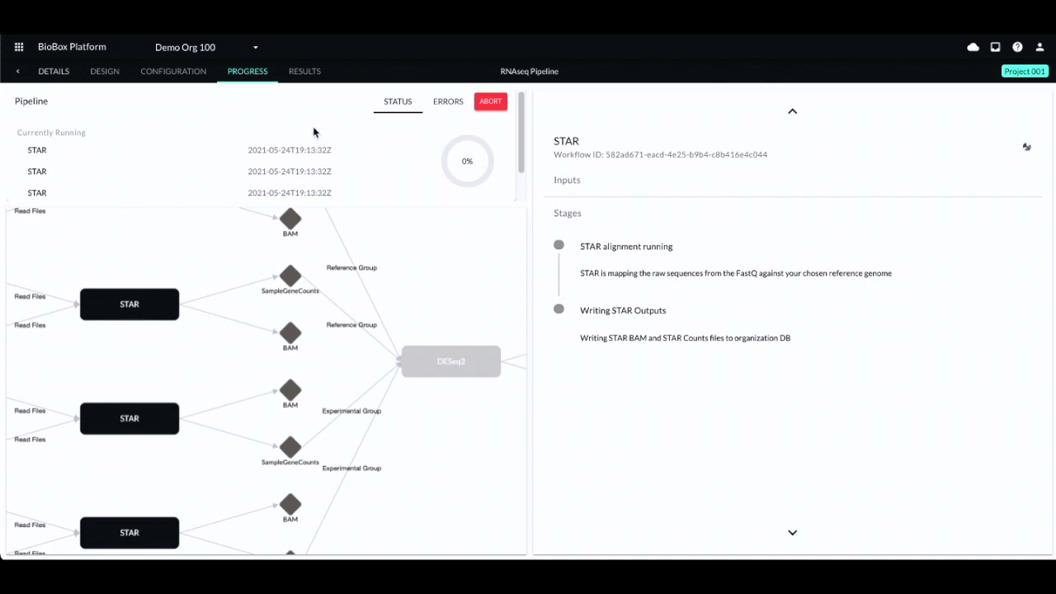
pyautogui.click(446, 112)
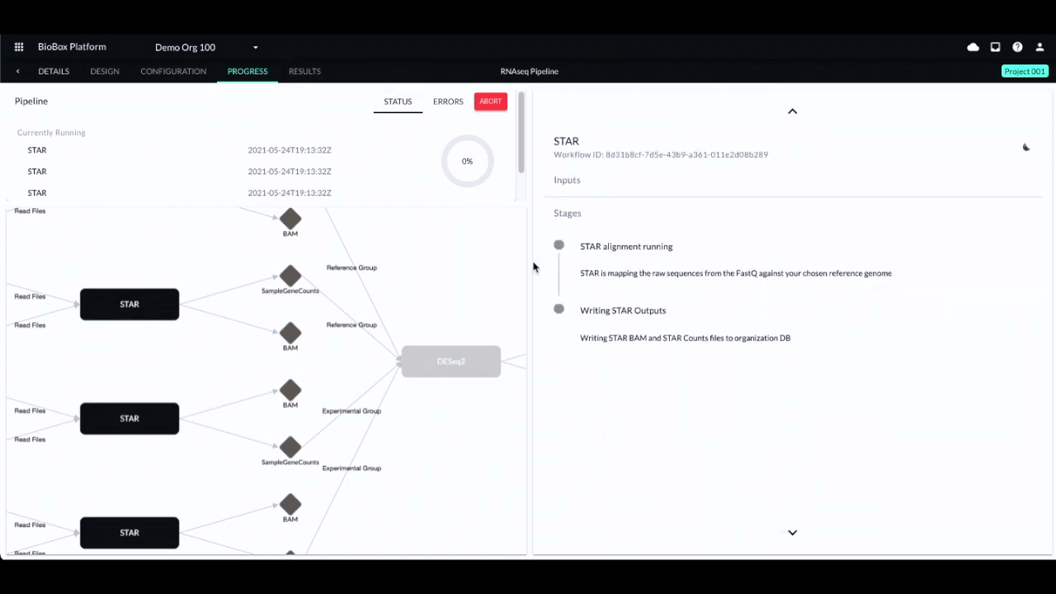
# Read the metadata and methods description recorded in the RNAseq Pipeline's details
pyautogui.click(65, 72)
pyautogui.scroll(-1, 429, 355)
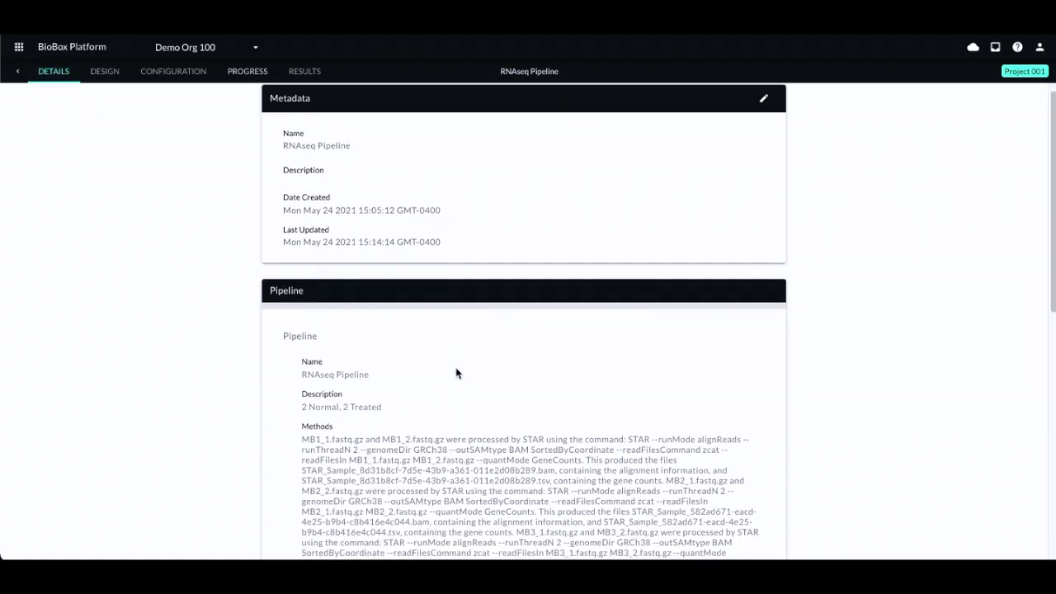
pyautogui.scroll(-3, 456, 373)
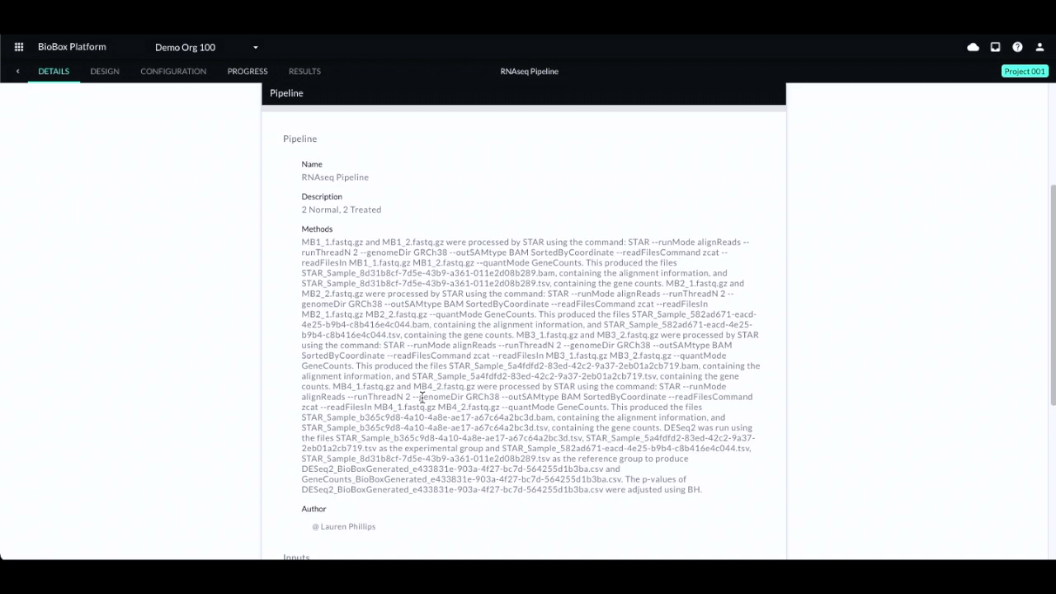
pyautogui.click(573, 353)
# Inspect the completed stages and output files of the first STAR workflow and of DESeq2 in the pipeline results
pyautogui.click(249, 71)
pyautogui.click(212, 241)
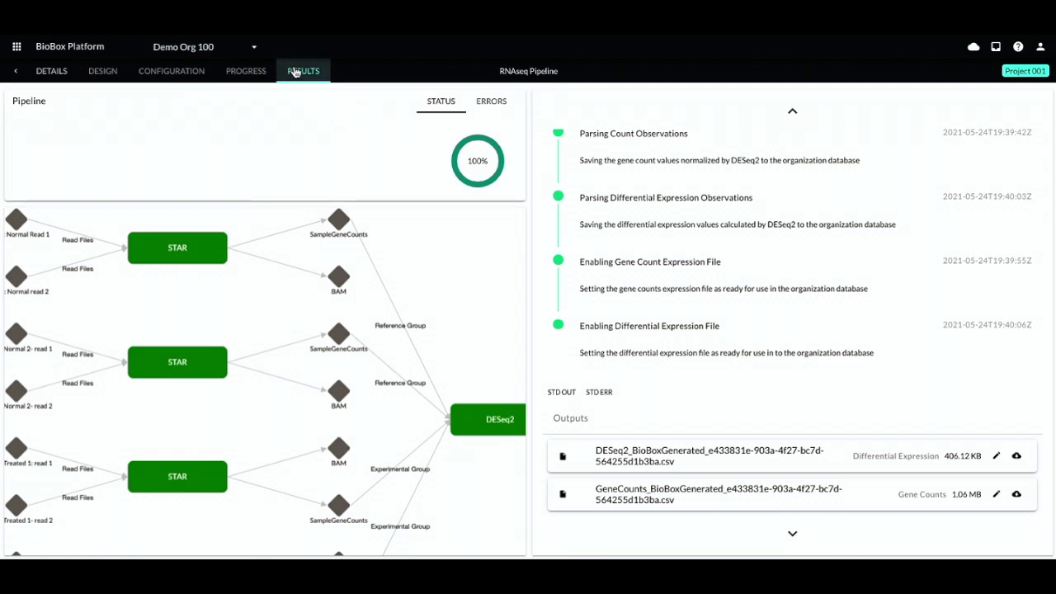
pyautogui.click(190, 255)
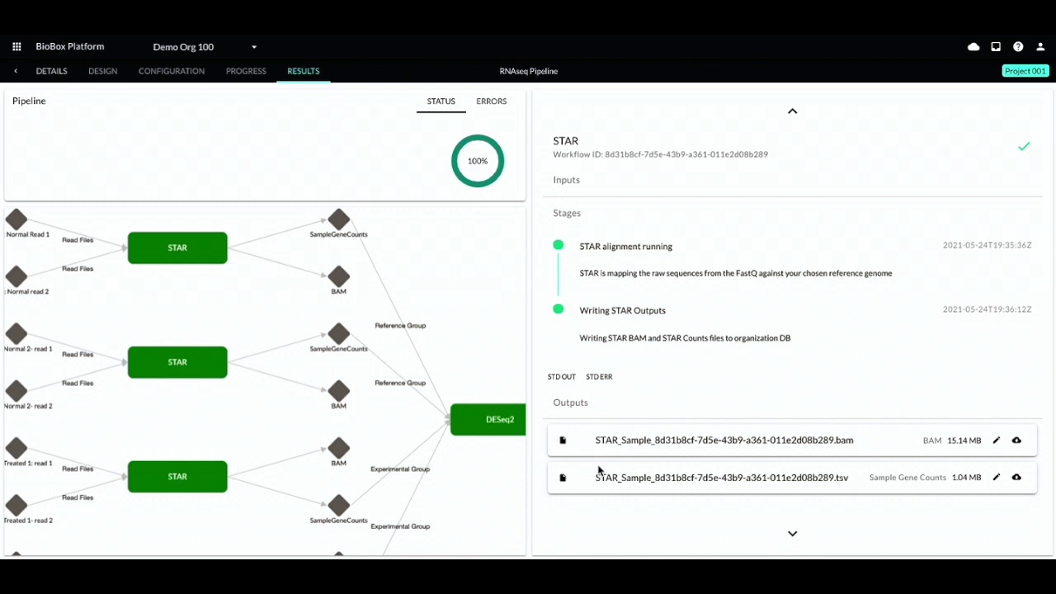
pyautogui.click(492, 420)
pyautogui.scroll(-5, 746, 370)
# Return to Project 001 and create a new BioBox titled "Heatmap"
pyautogui.click(16, 72)
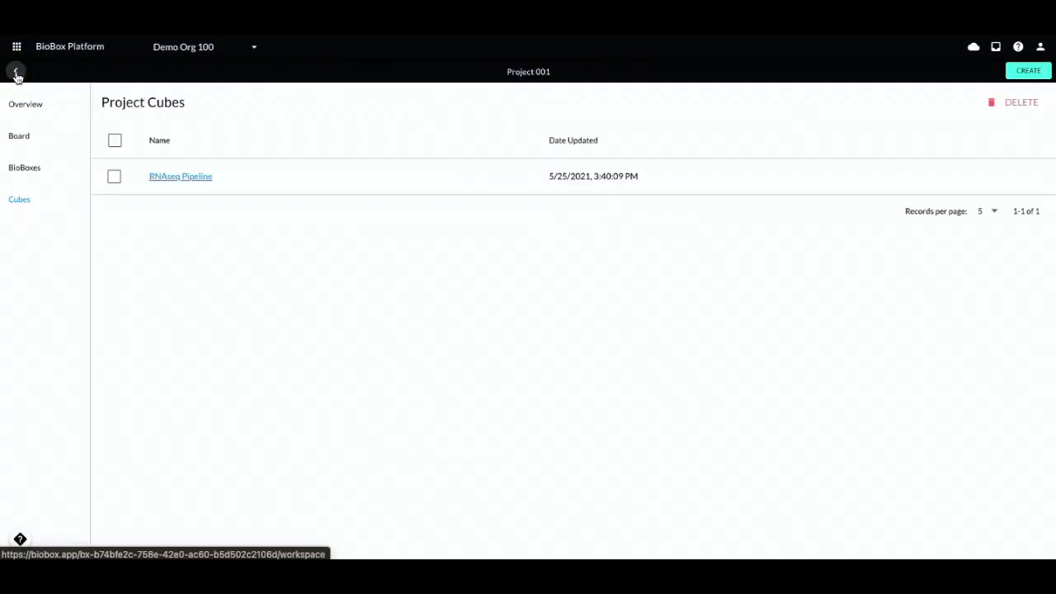
pyautogui.click(37, 168)
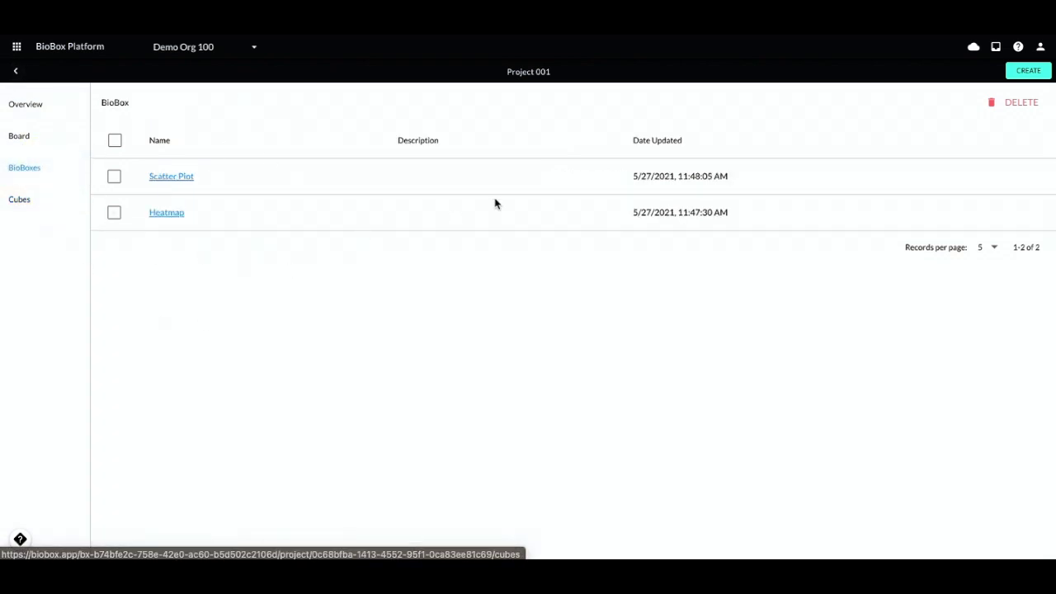
pyautogui.click(1013, 72)
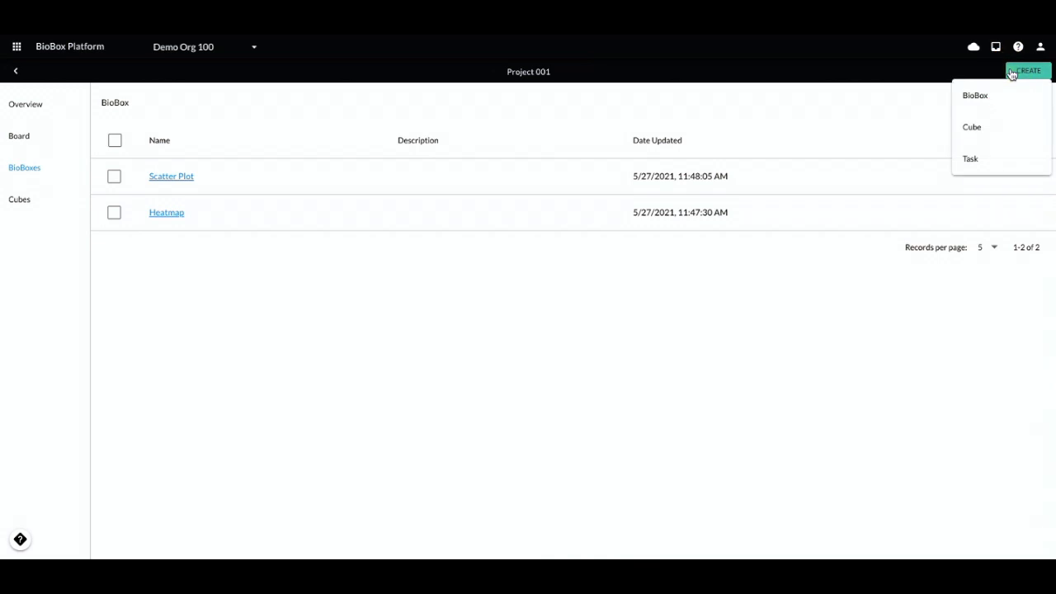
pyautogui.click(994, 96)
pyautogui.click(521, 247)
pyautogui.write('Heatmap')
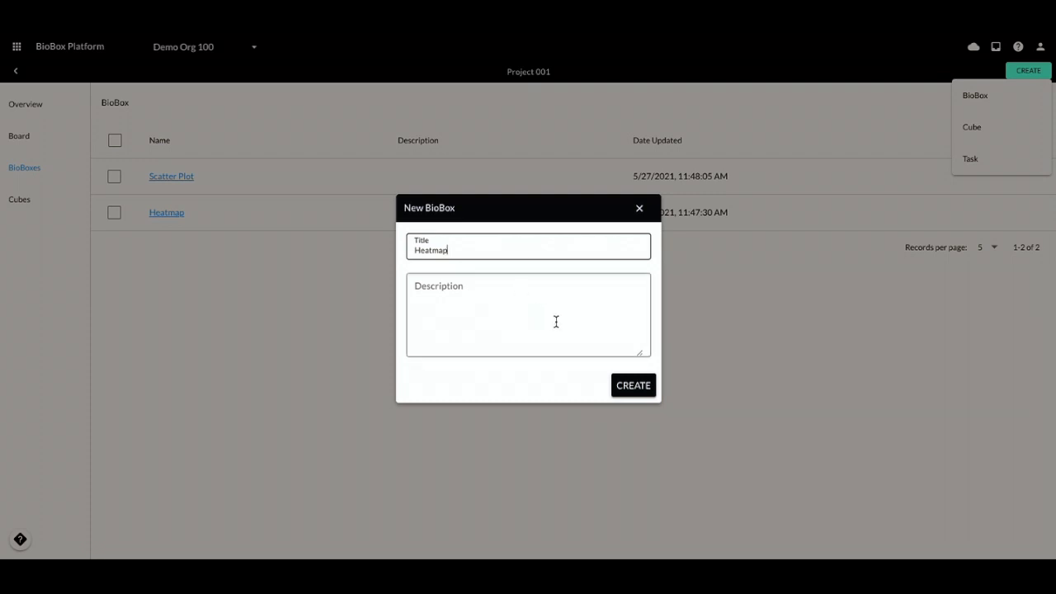
pyautogui.click(634, 387)
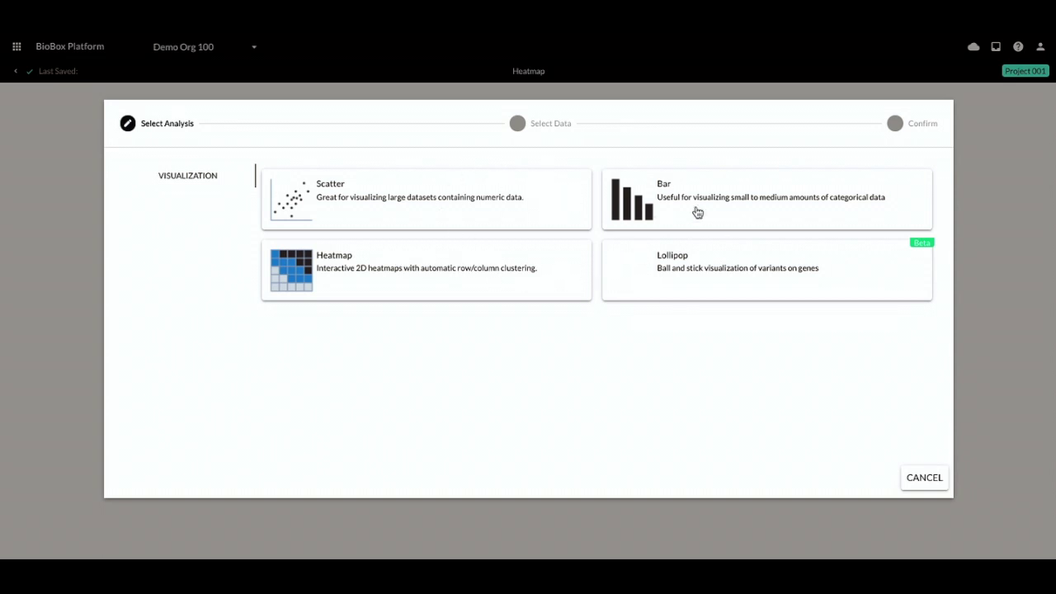
# Create a Heatmap visualization analysis from the GeneCounts_BioBoxGenerated file produced by Project 001
pyautogui.click(515, 259)
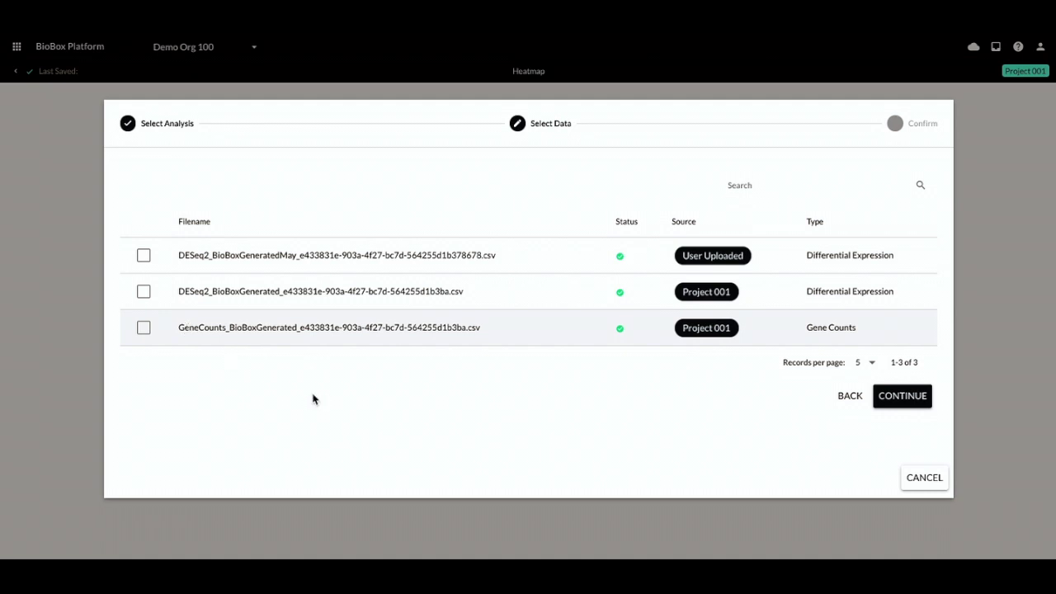
pyautogui.moveTo(722, 329)
pyautogui.click(144, 330)
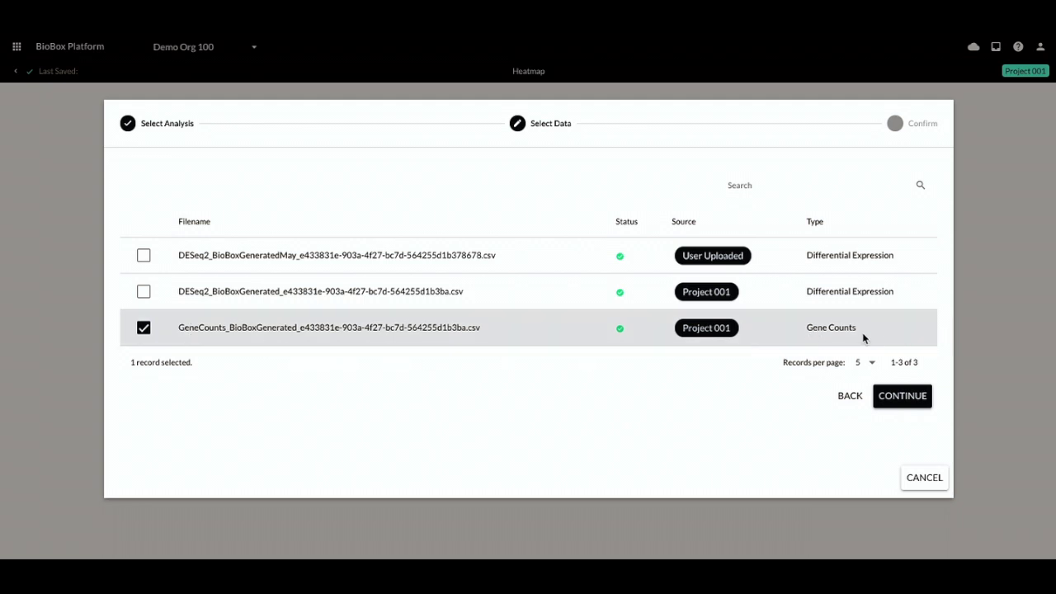
pyautogui.click(922, 400)
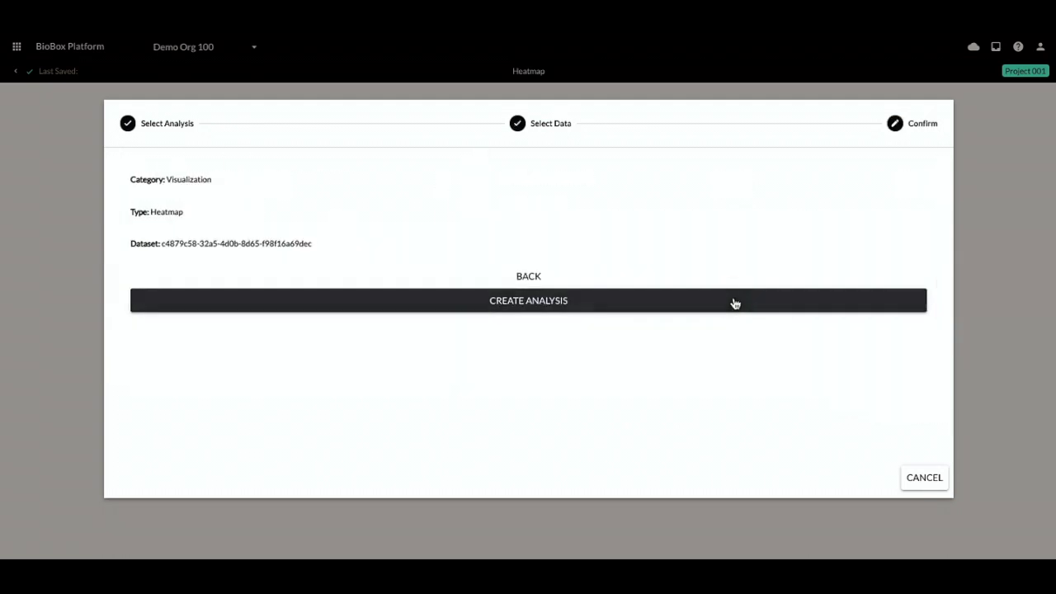
pyautogui.click(733, 302)
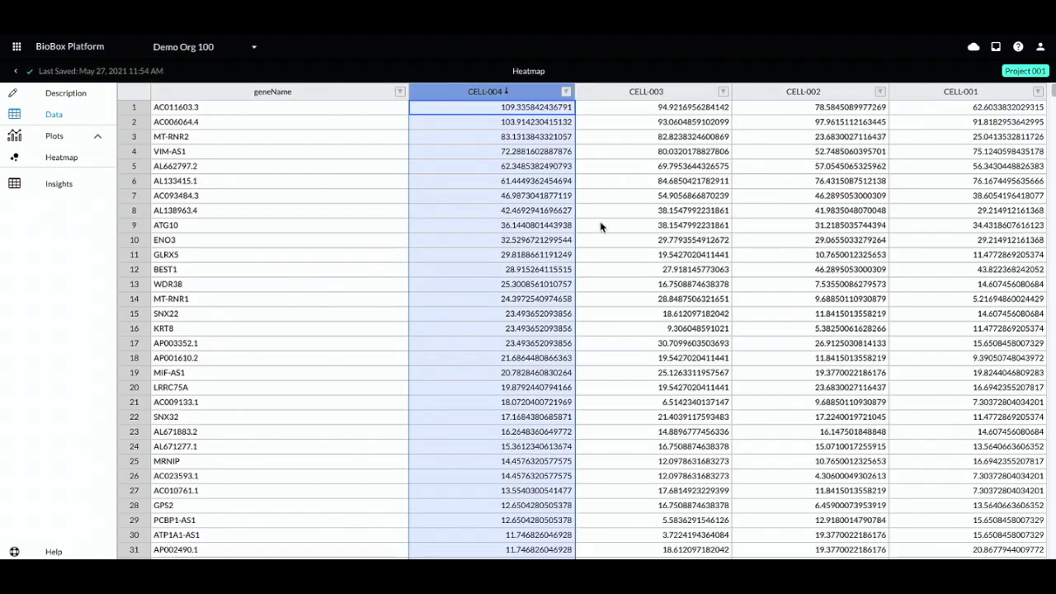
pyautogui.click(649, 254)
pyautogui.click(767, 491)
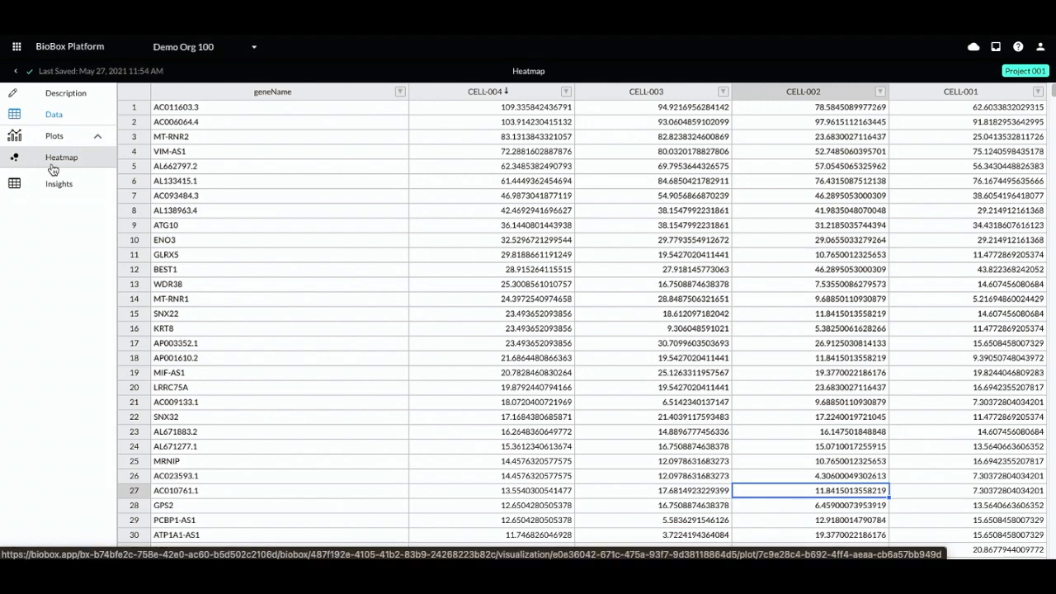
# Open the heatmap plot and add the Mutation and Treatment metadata as annotation rows above the samples
pyautogui.moveTo(55, 180)
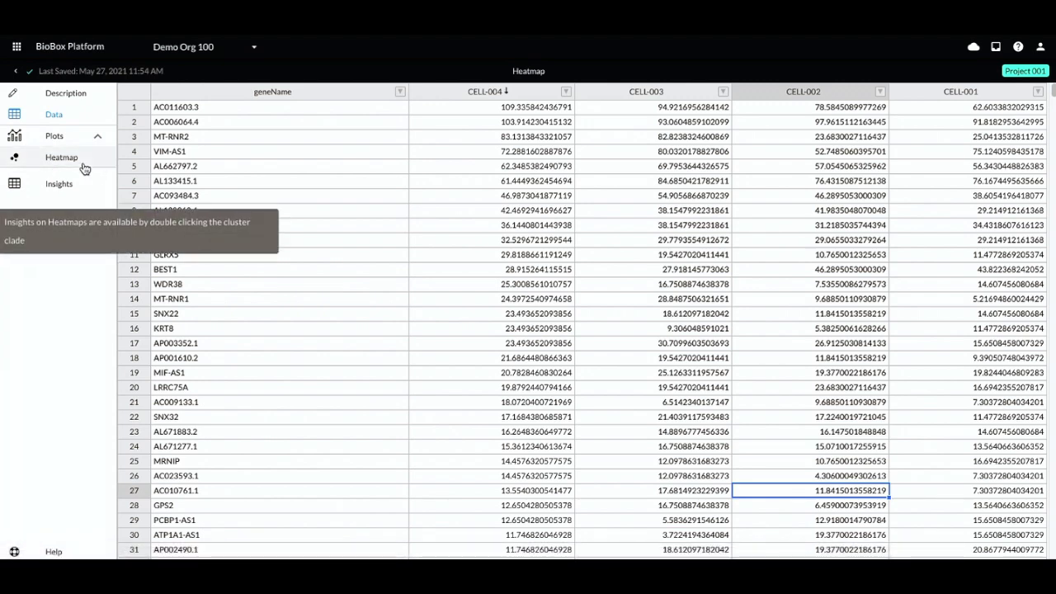
pyautogui.click(83, 162)
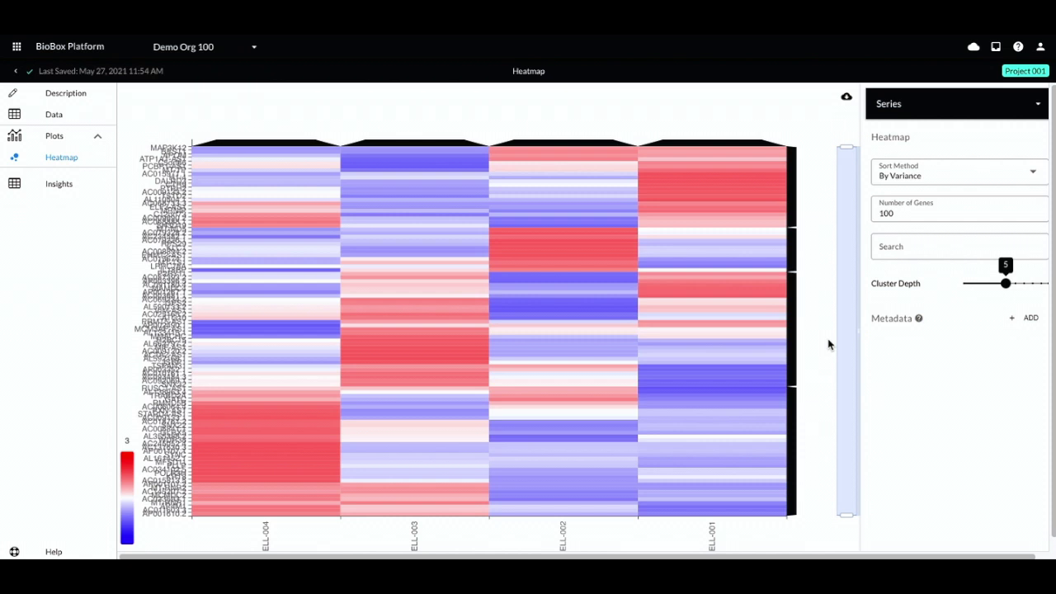
pyautogui.moveTo(920, 321)
pyautogui.click(1027, 320)
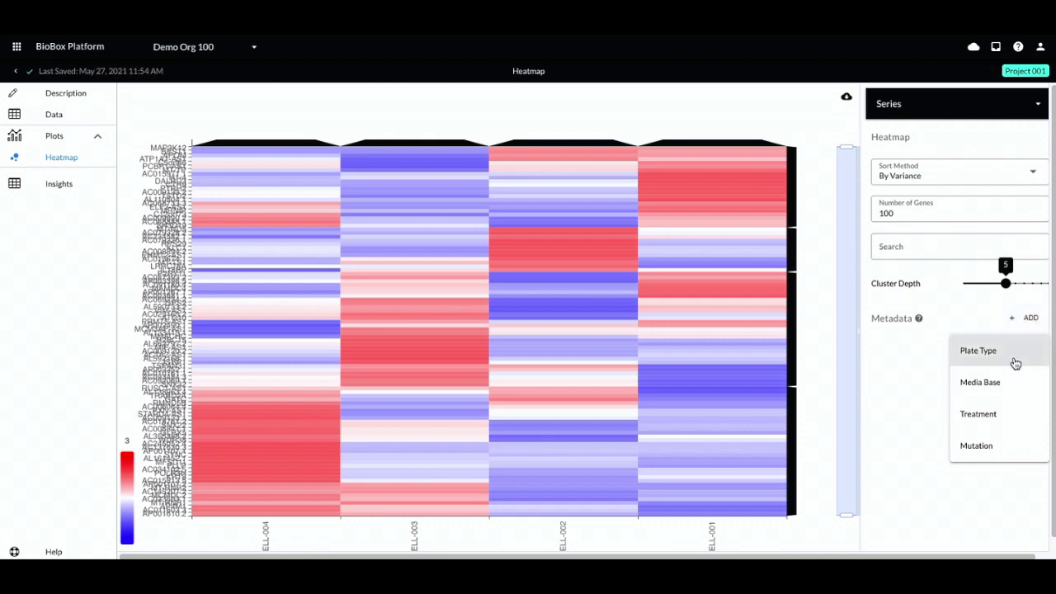
pyautogui.click(999, 446)
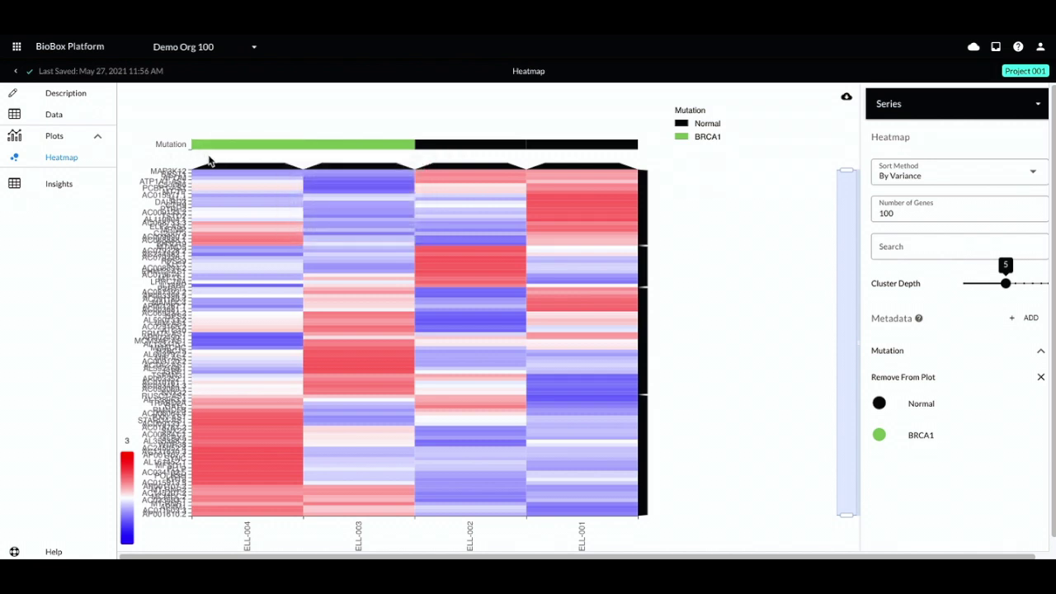
pyautogui.click(1021, 317)
pyautogui.click(1022, 421)
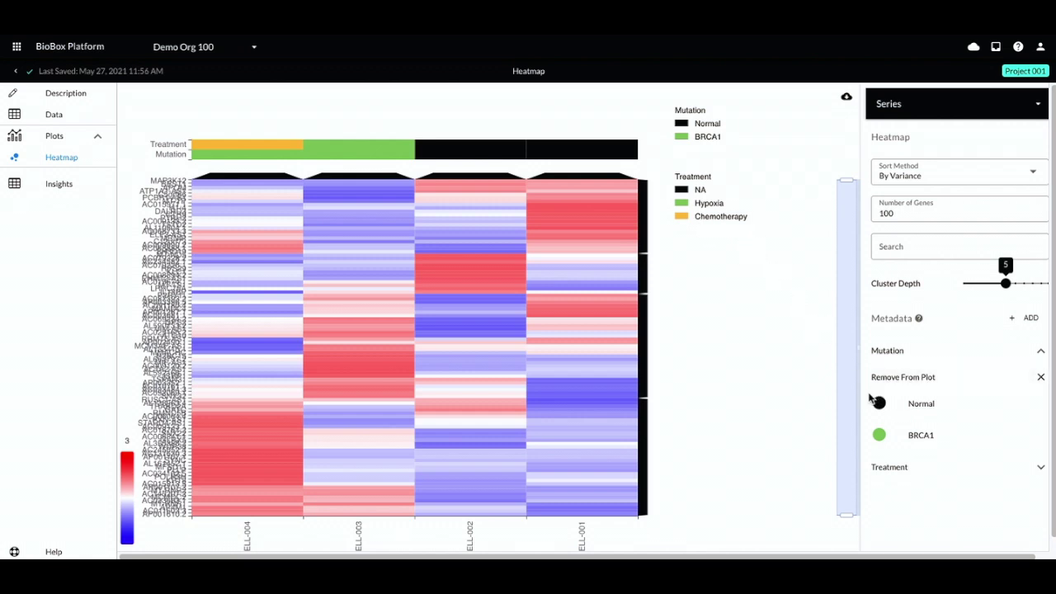
# Recolor the Treatment annotation's Hypoxia group cyan and the Mutation annotation's BRCA1 group red
pyautogui.click(891, 467)
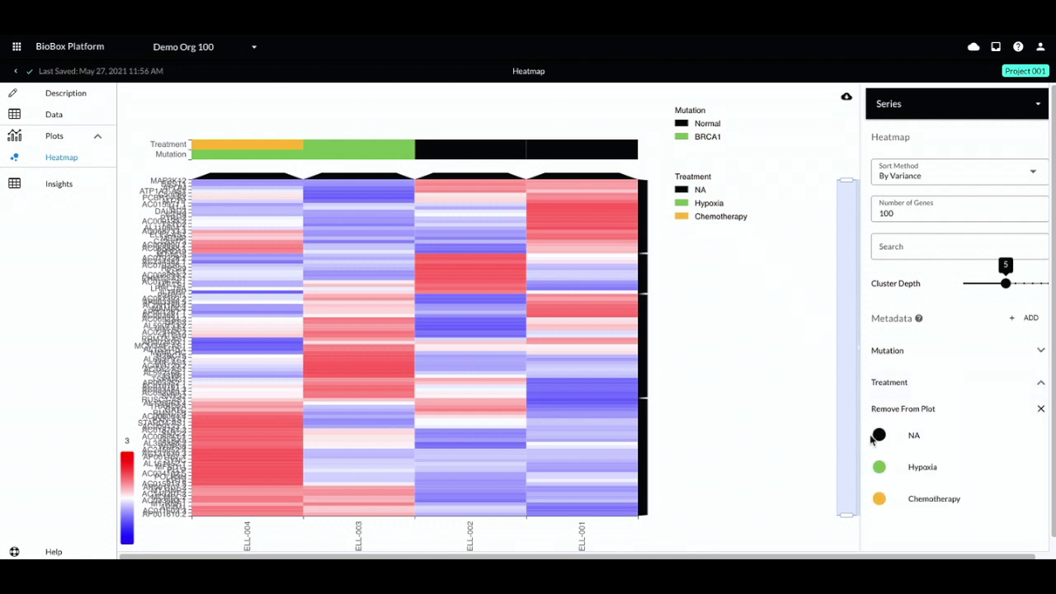
pyautogui.click(880, 468)
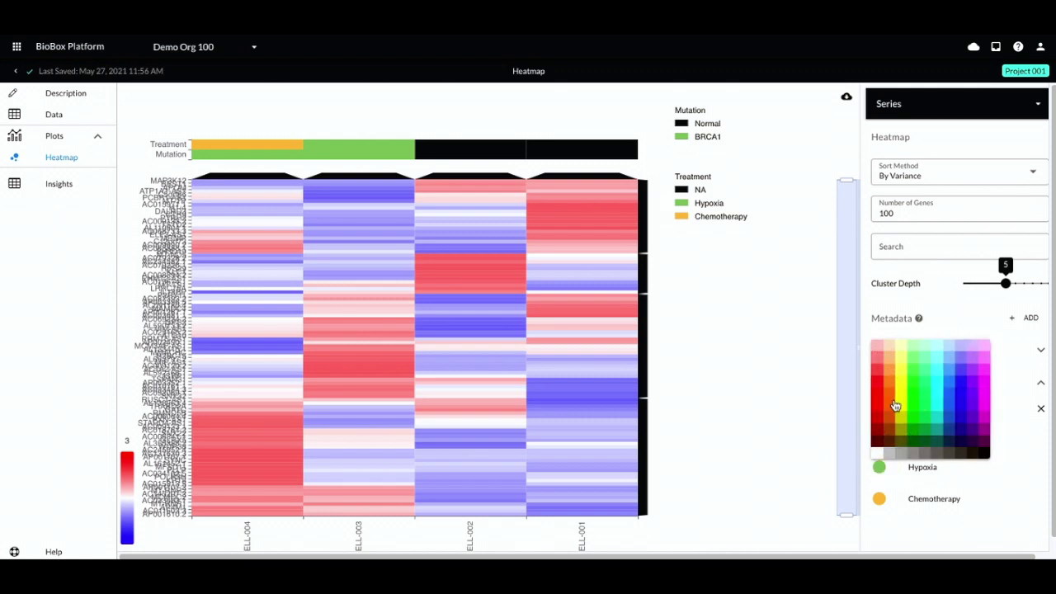
pyautogui.click(936, 403)
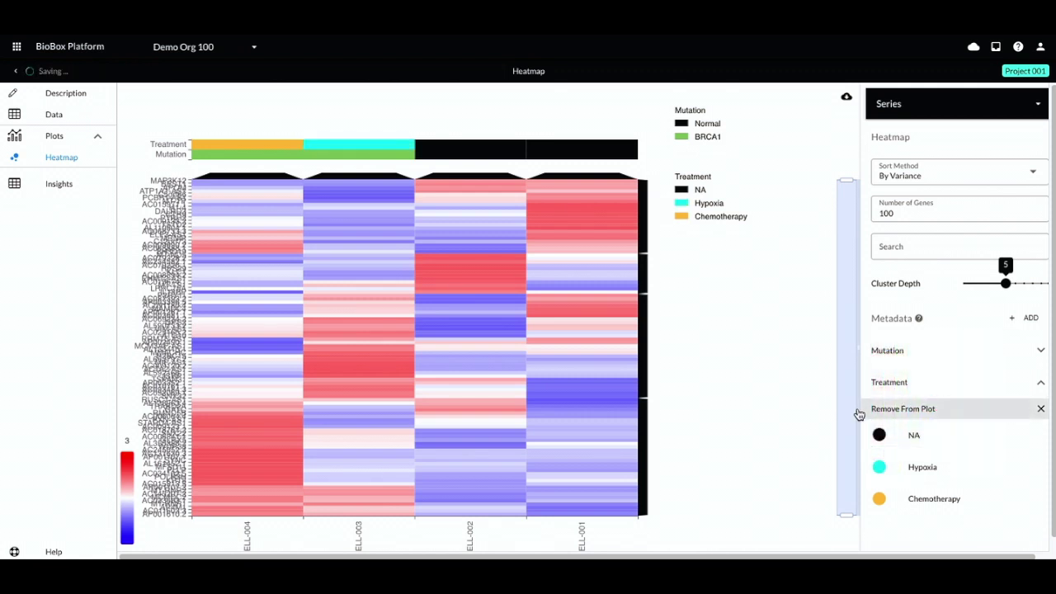
pyautogui.click(891, 382)
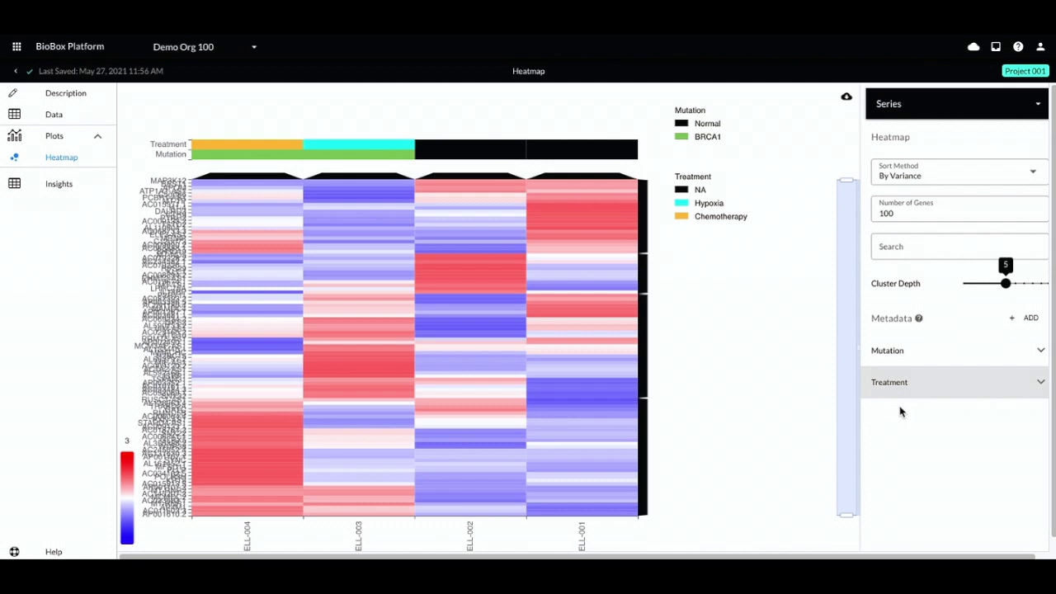
pyautogui.click(896, 361)
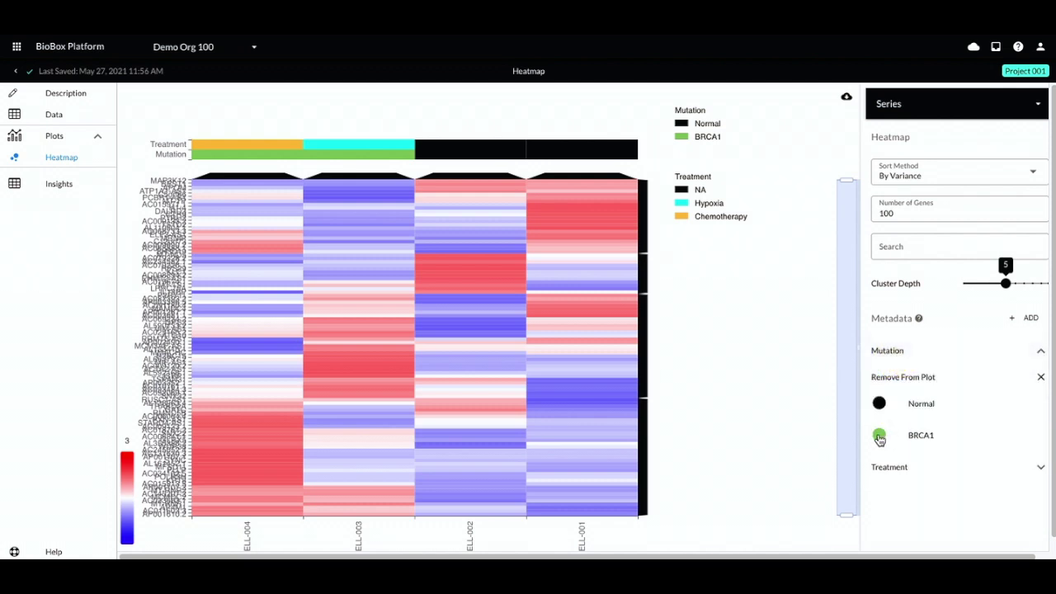
pyautogui.click(879, 437)
pyautogui.click(880, 373)
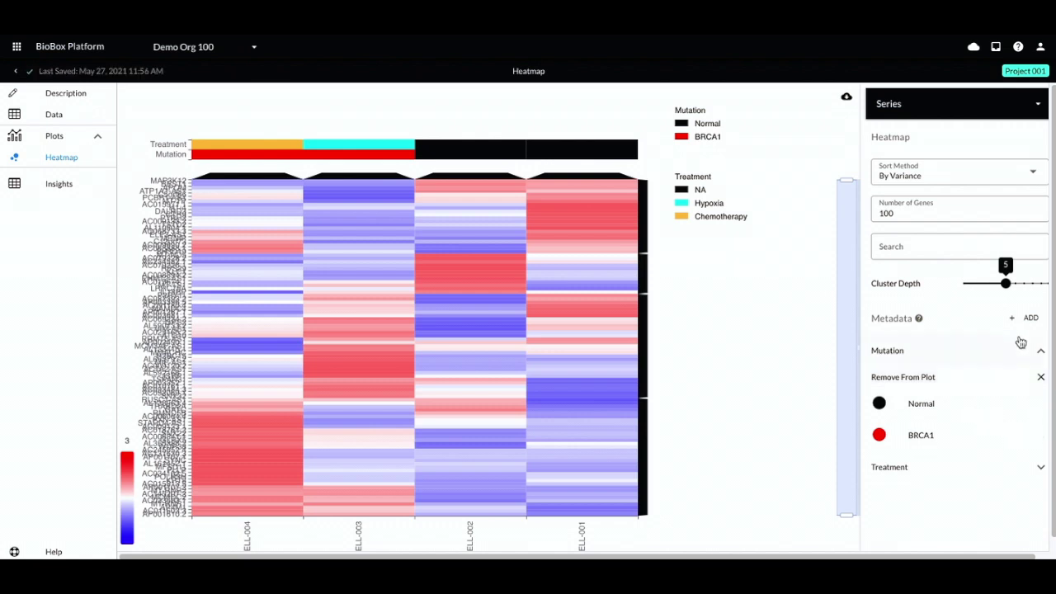
# Remove the Mutation annotation from the plot and add it again so its row sits above Treatment
pyautogui.click(1041, 378)
pyautogui.click(1028, 318)
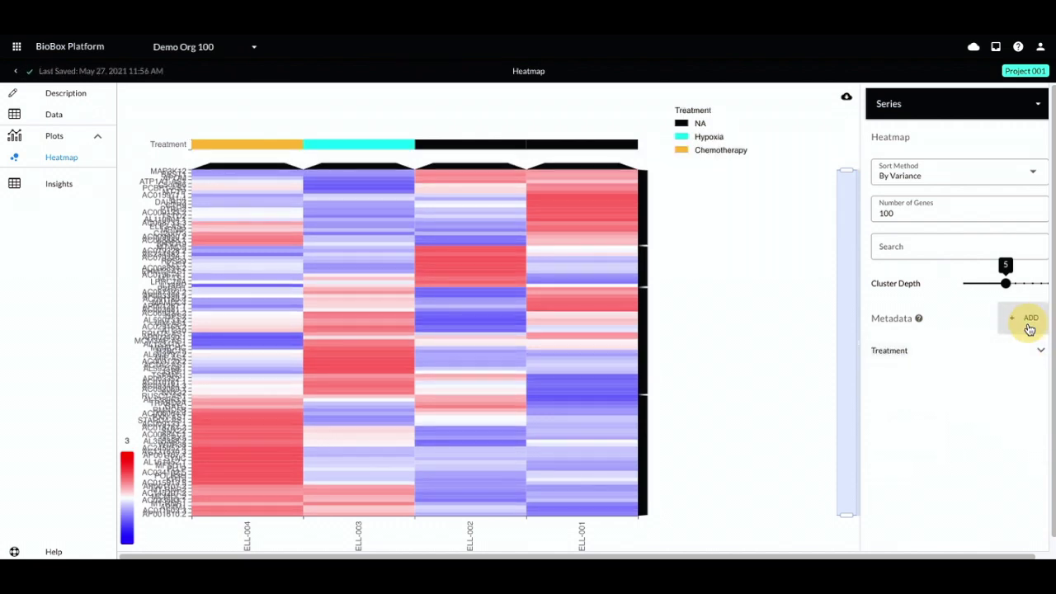
pyautogui.click(1002, 443)
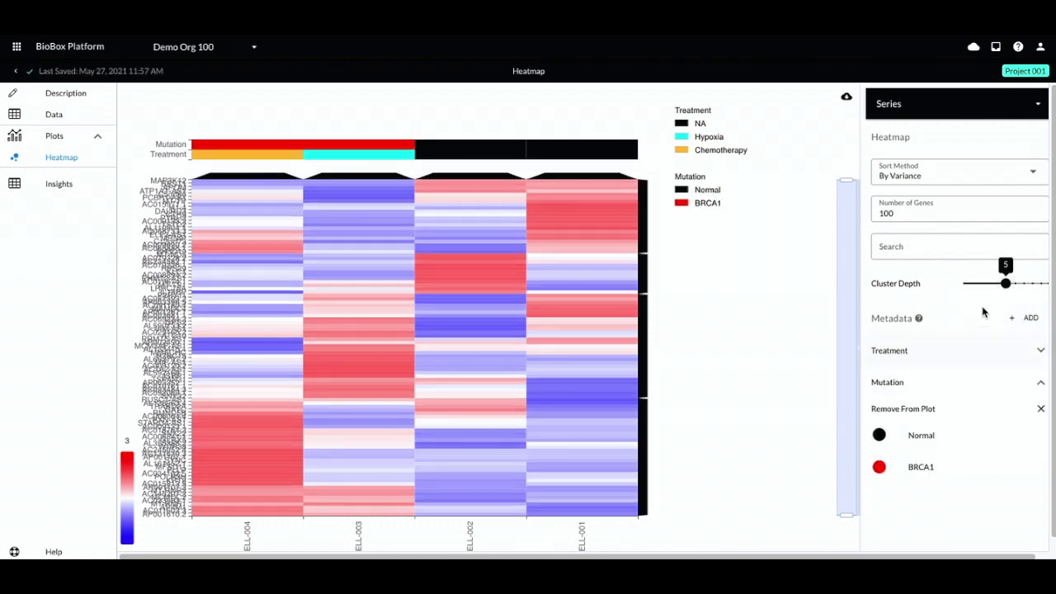
# Set the heatmap's cluster depth to 2 and its number of genes to 50, keeping the sort method By Variance
pyautogui.moveTo(1004, 283); pyautogui.dragTo(977, 286)
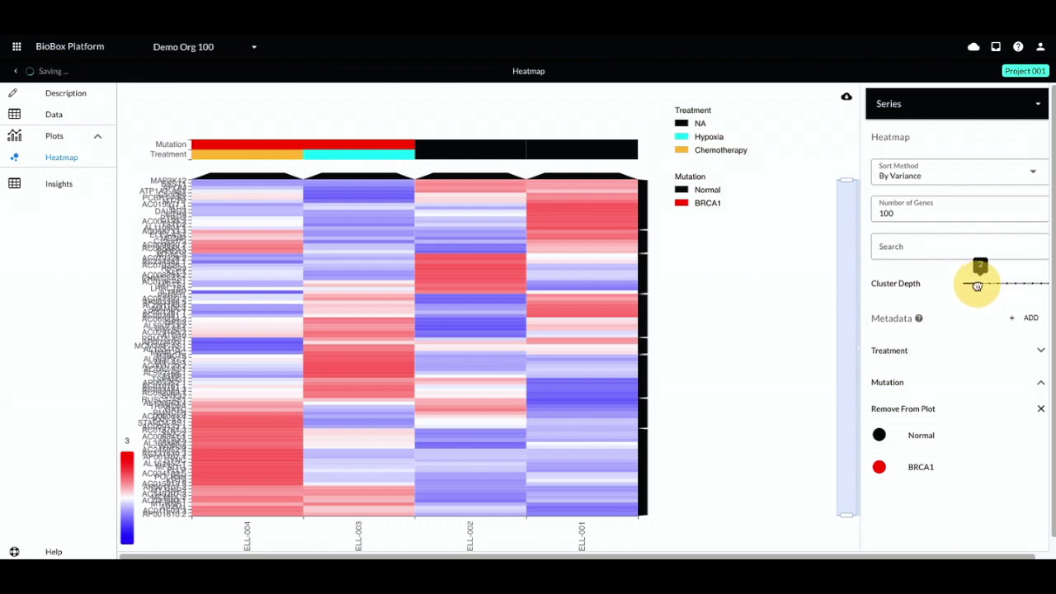
pyautogui.click(944, 180)
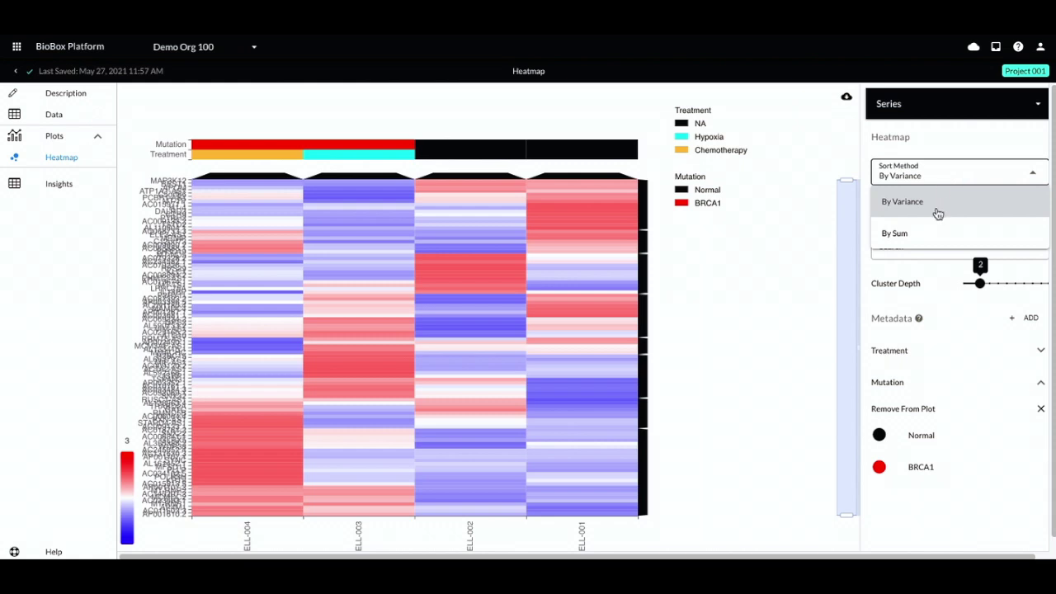
pyautogui.click(924, 515)
pyautogui.click(909, 213)
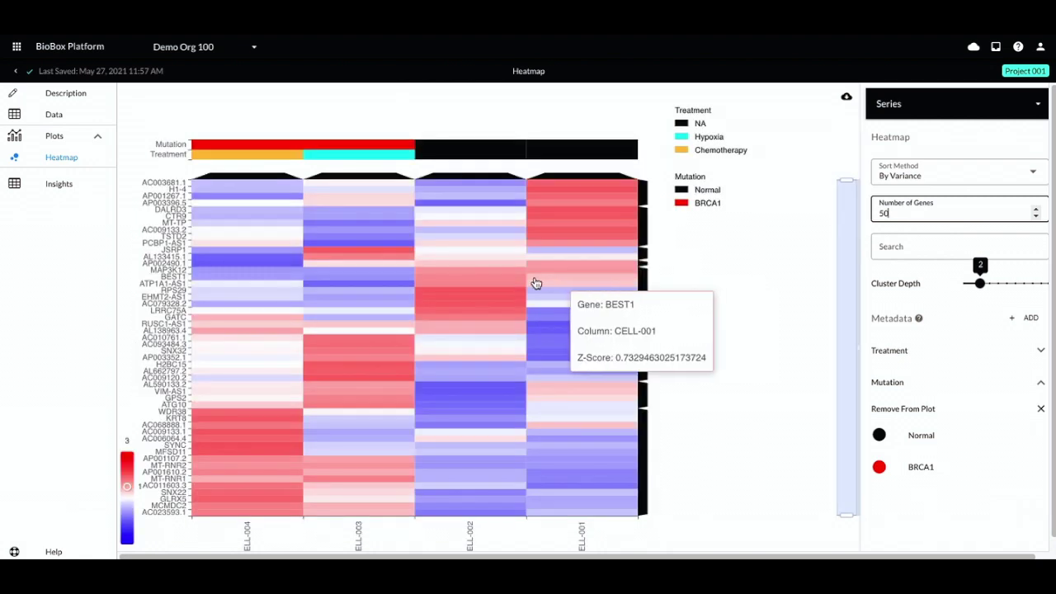
# Inspect the summaries of heatmap genes such as GATC and RPS29 and the Z-scores of individual cells
pyautogui.click(170, 321)
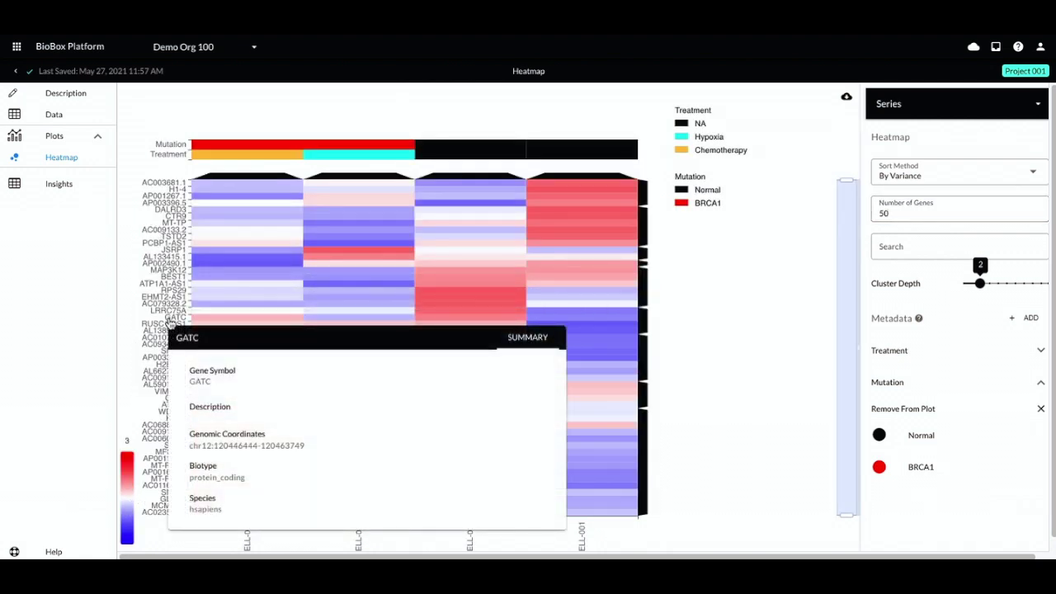
pyautogui.click(170, 294)
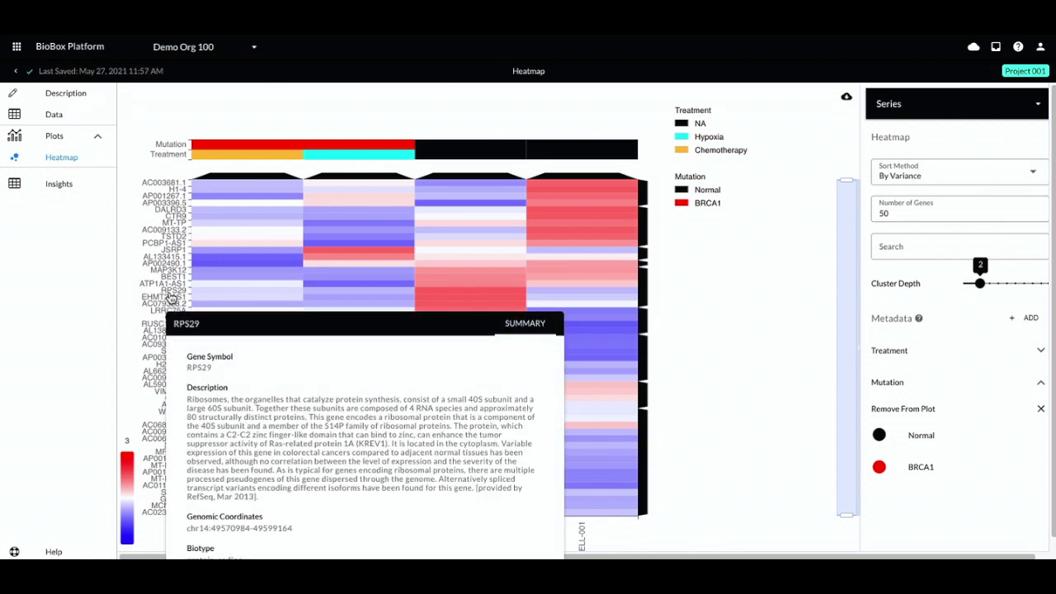
pyautogui.click(172, 288)
pyautogui.click(172, 278)
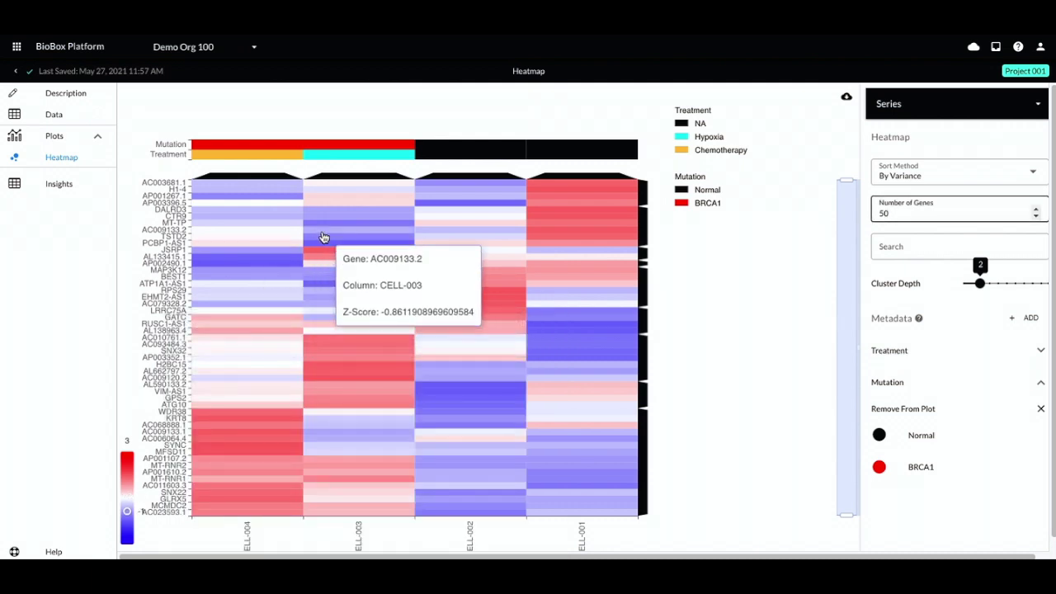
pyautogui.moveTo(256, 327)
pyautogui.moveTo(334, 387)
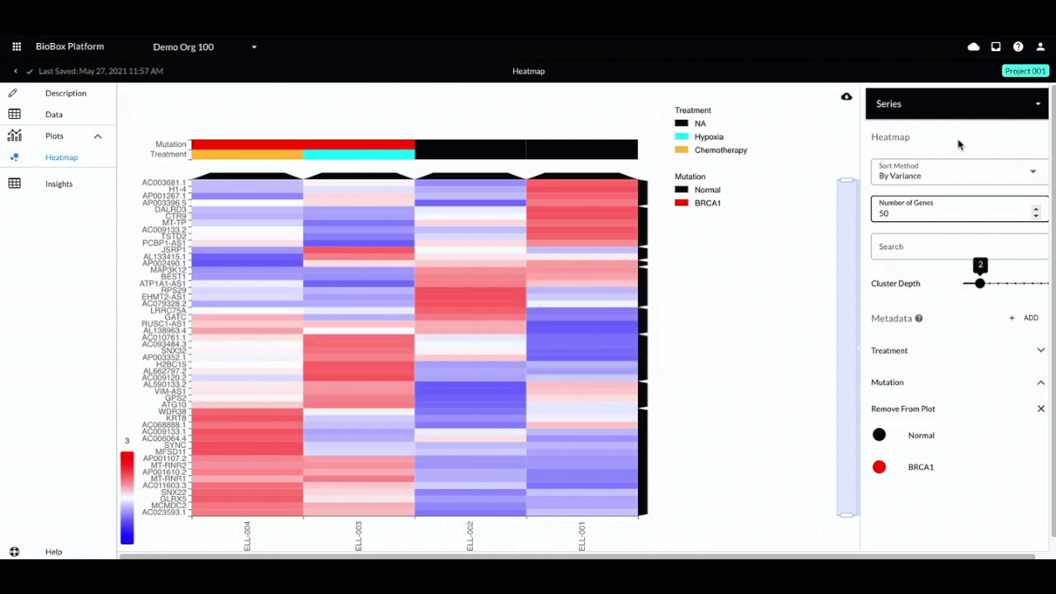
# Change the heatmap's Visual Map colors to cyan for the minima and purple for the maxima
pyautogui.click(953, 104)
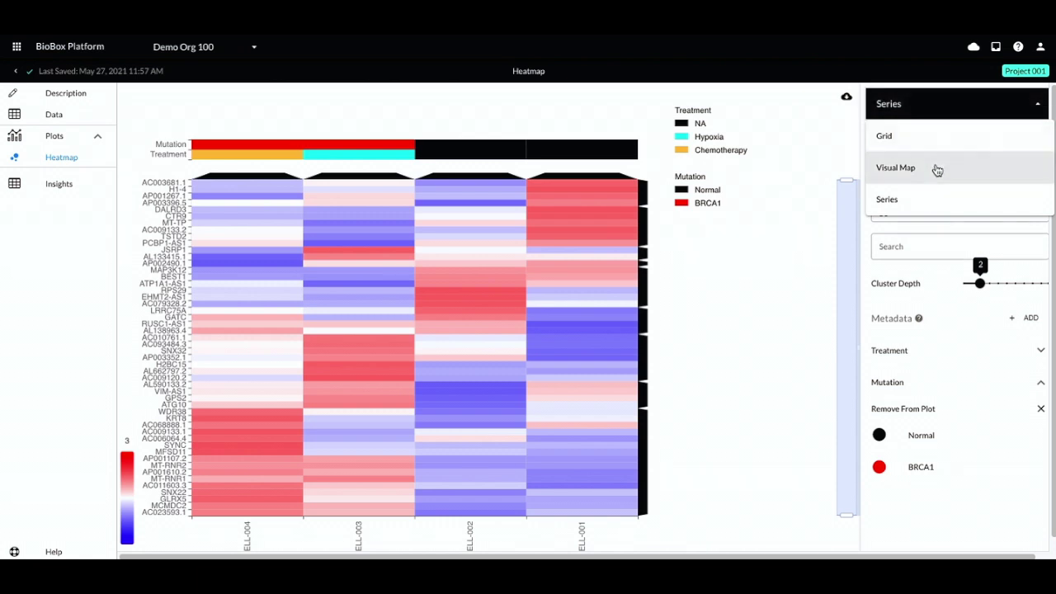
pyautogui.click(937, 169)
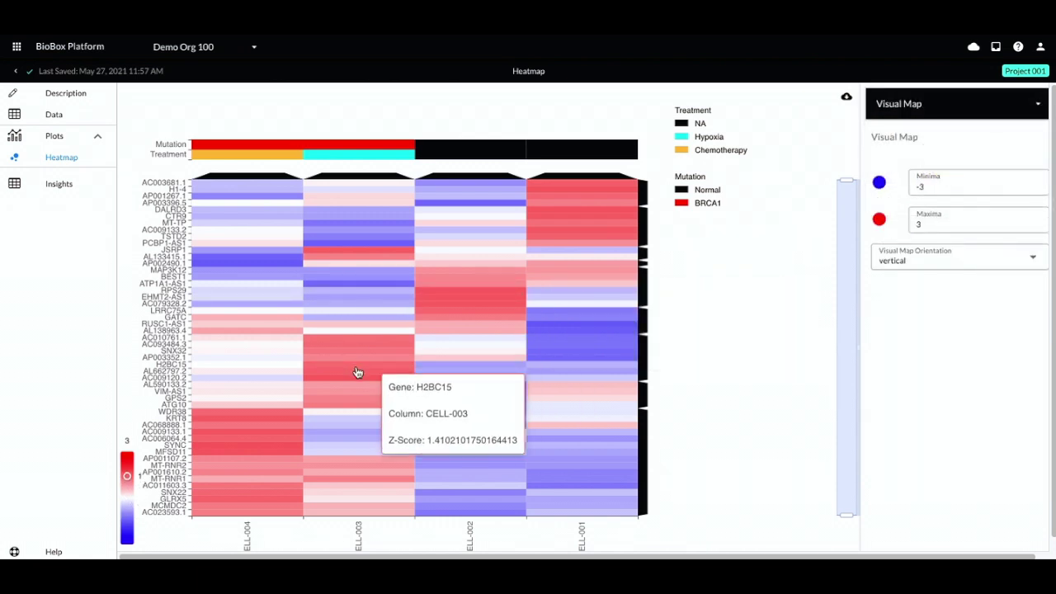
pyautogui.click(880, 183)
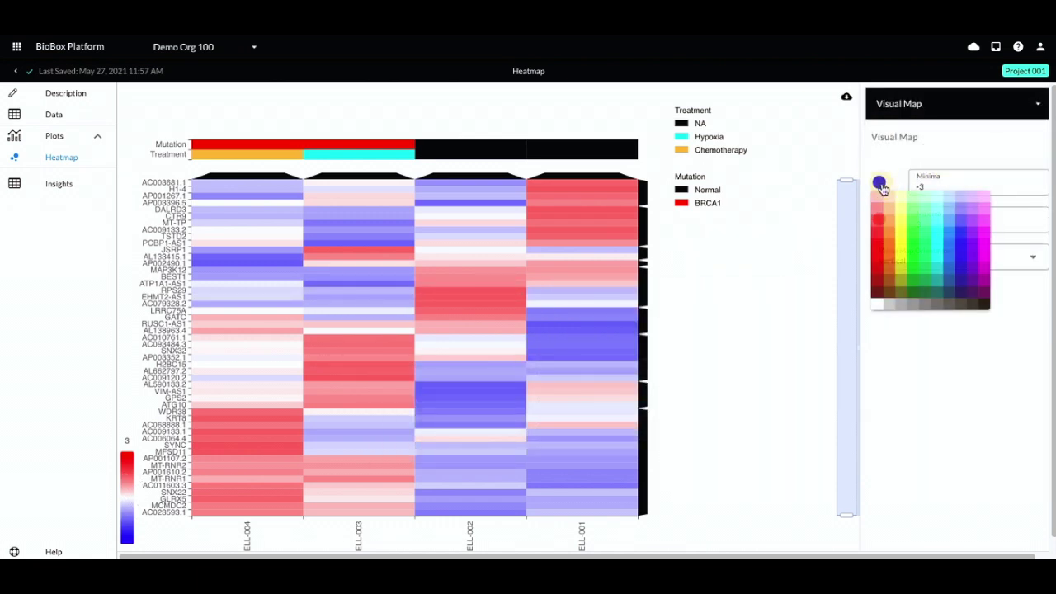
pyautogui.click(928, 251)
pyautogui.click(880, 219)
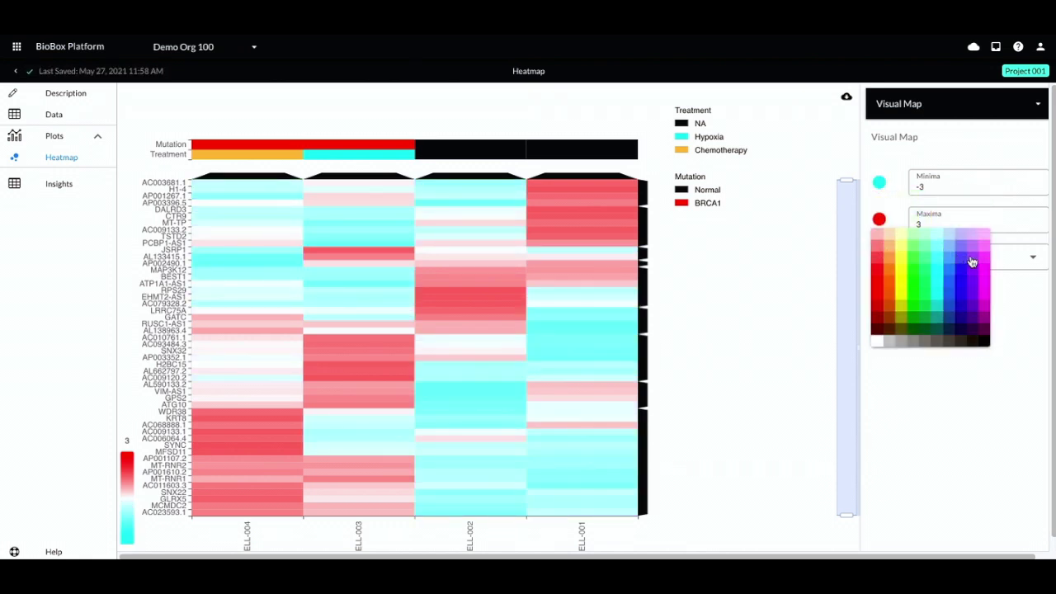
pyautogui.click(972, 262)
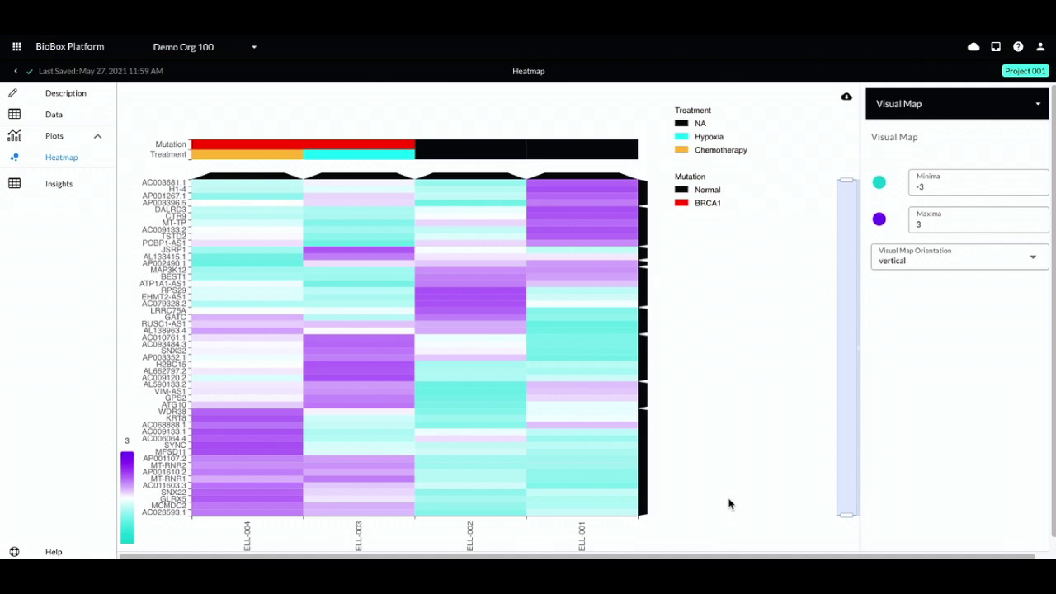
# Open the enrichment insights for the lowest gene cluster in the heatmap and review its Gene Ontology charts
pyautogui.moveTo(642, 465)
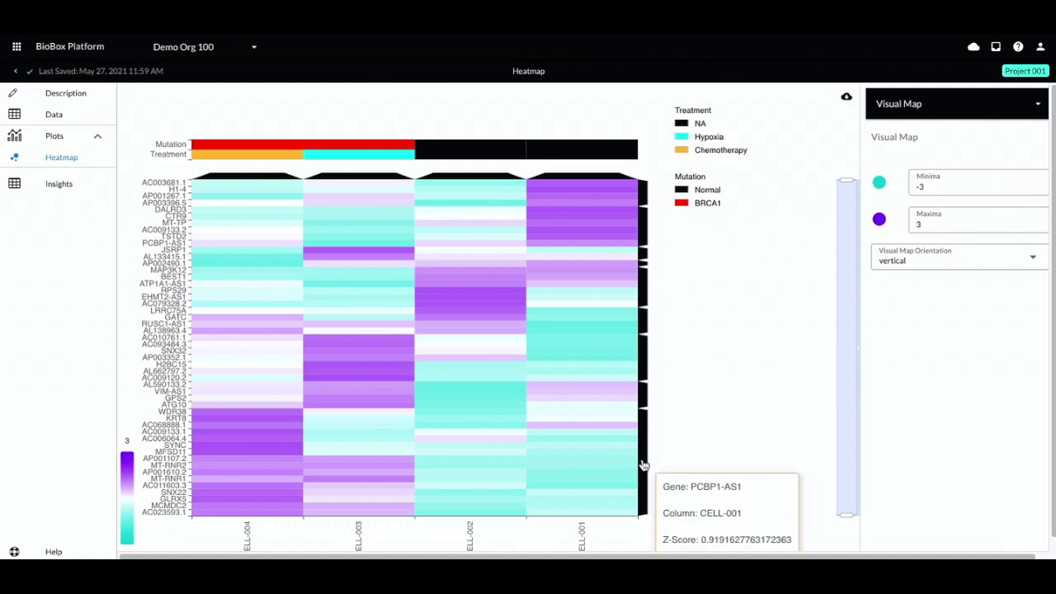
pyautogui.click(642, 465)
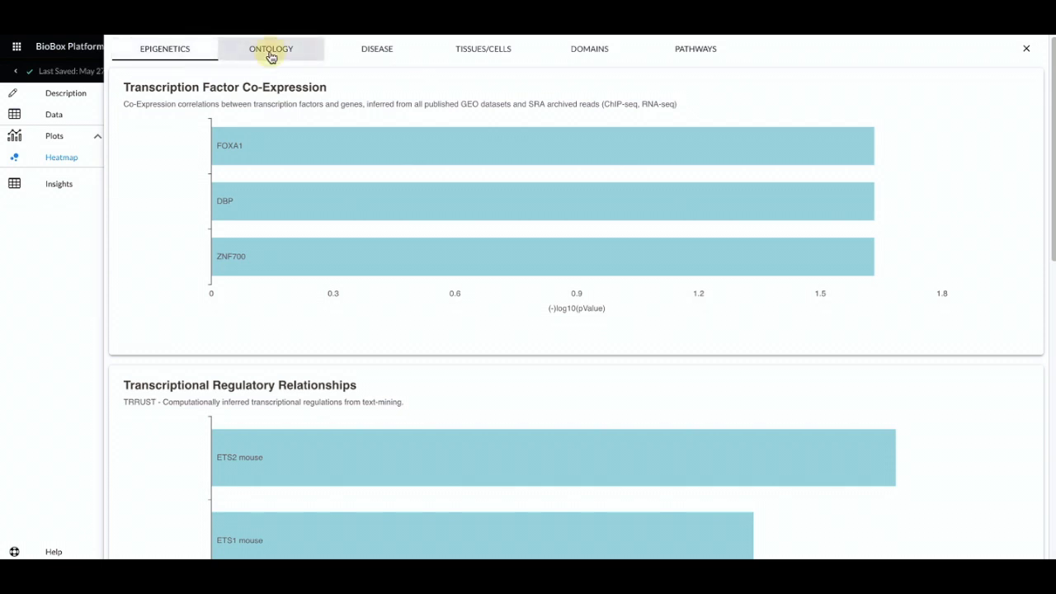
pyautogui.click(270, 52)
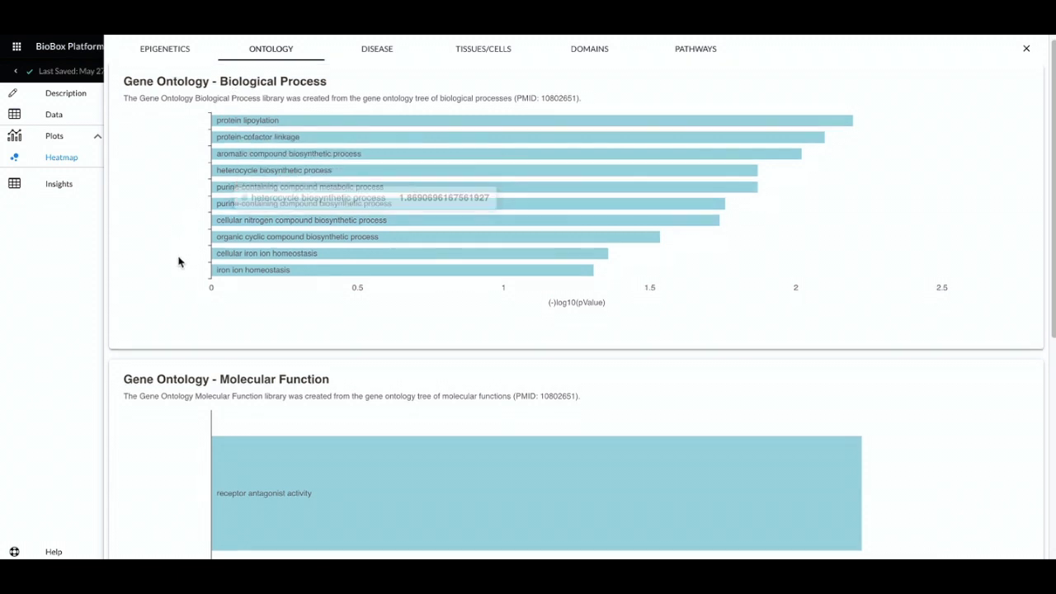
pyautogui.scroll(-4, 179, 261)
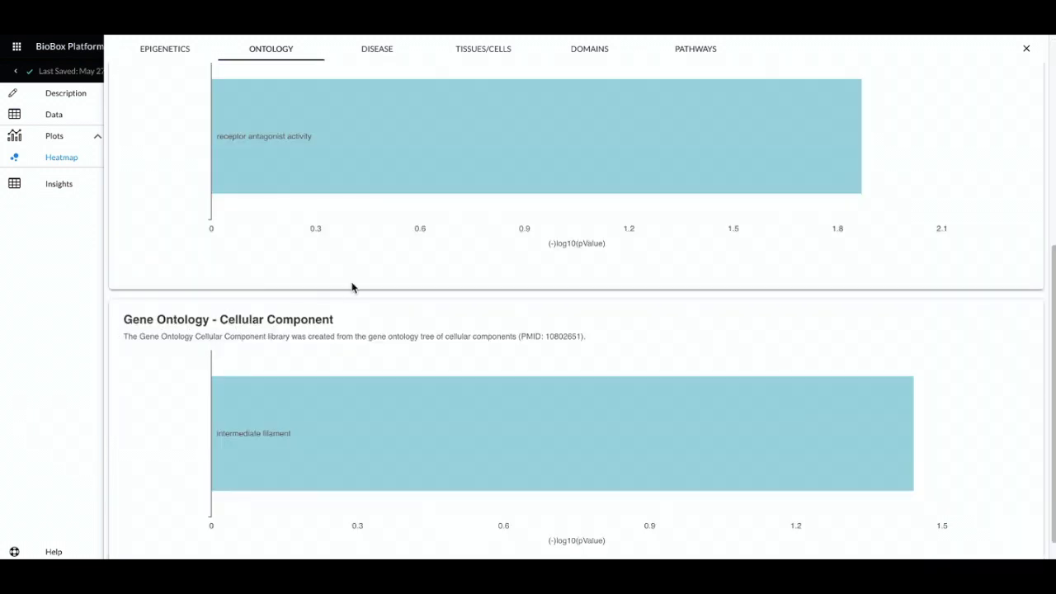
pyautogui.scroll(5, 352, 287)
# Review the cluster's disease enrichment charts, including OMIM Disease, OMIM Expanded and MSigDB Computational
pyautogui.click(382, 56)
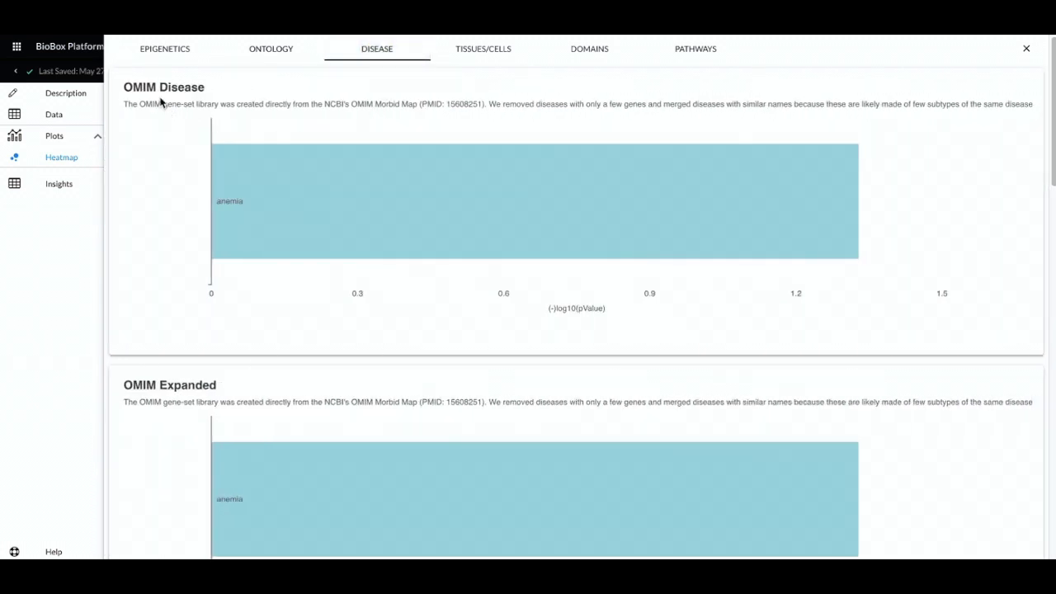
pyautogui.scroll(-4, 243, 313)
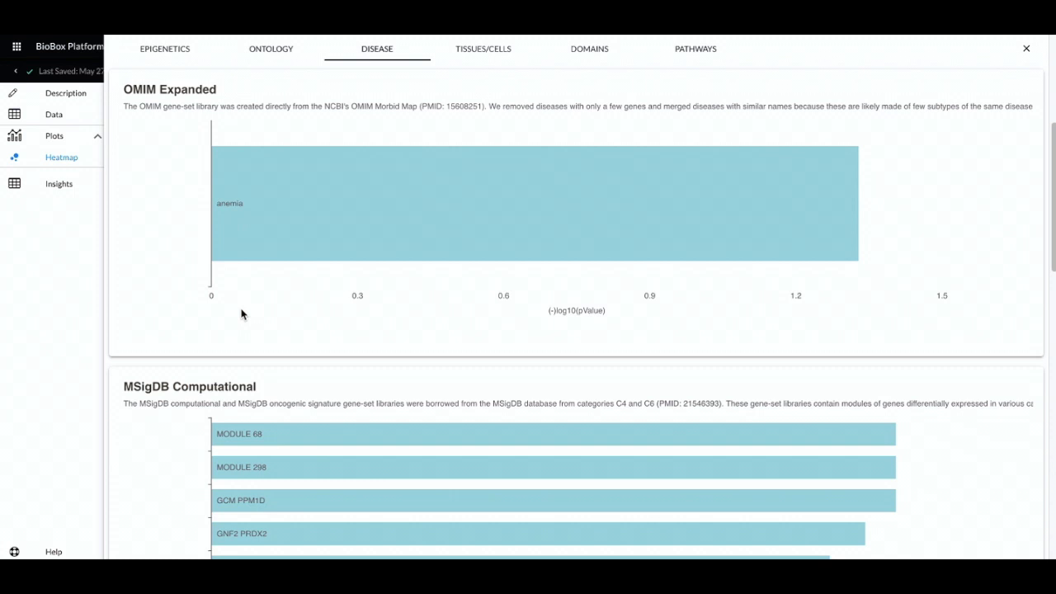
pyautogui.scroll(-1, 242, 314)
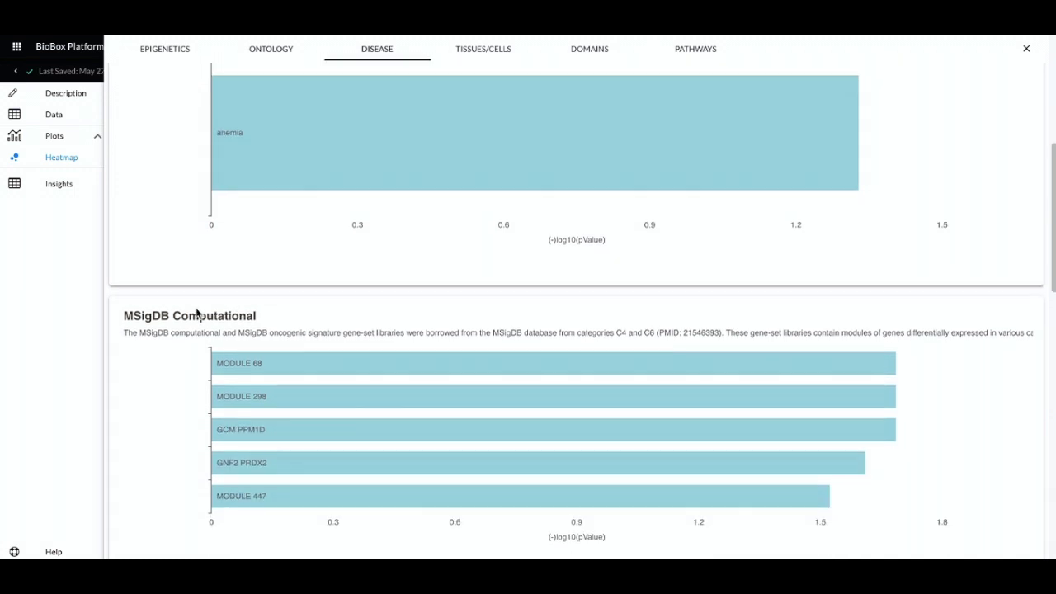
pyautogui.scroll(-5, 195, 311)
pyautogui.scroll(10, 231, 229)
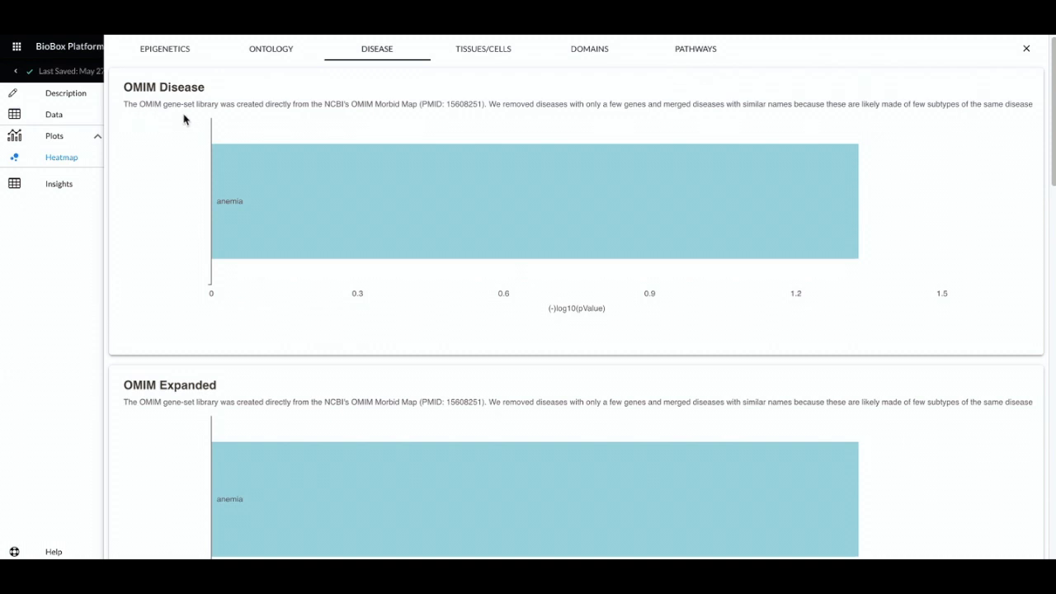
pyautogui.scroll(-4, 264, 318)
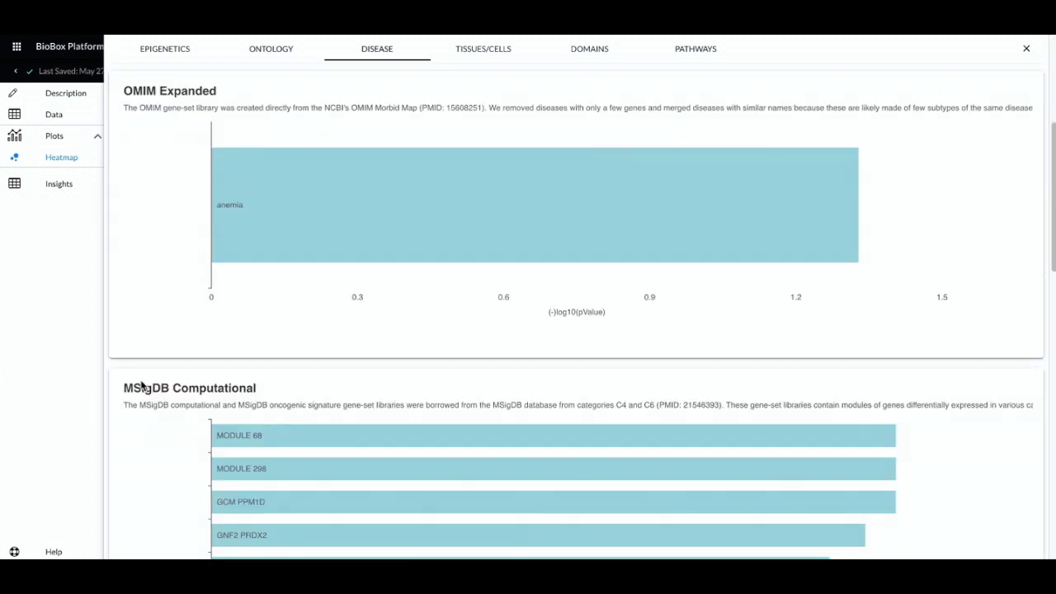
pyautogui.scroll(4, 252, 395)
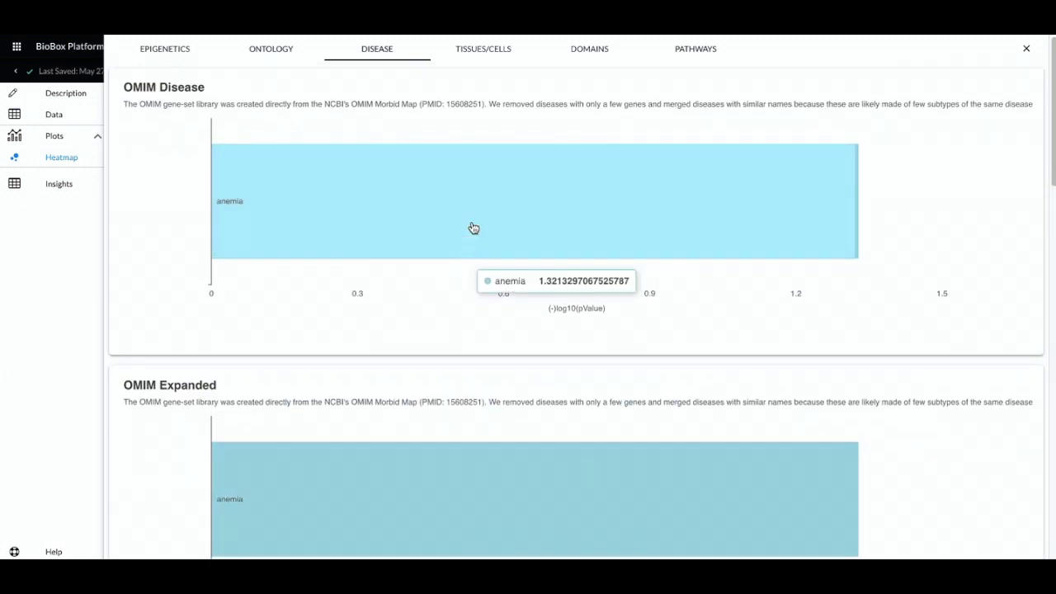
# Review the cluster's tissue and cell enrichment charts, then its protein domain charts, including Pfam InterPro Domains and Pfam Domains 2019
pyautogui.click(481, 48)
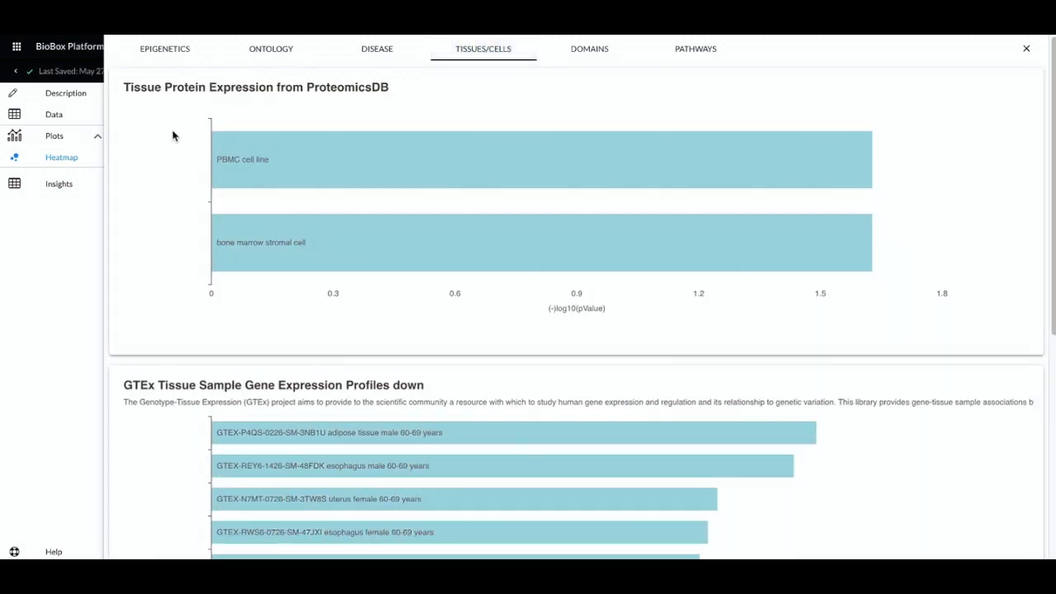
pyautogui.scroll(-1, 175, 337)
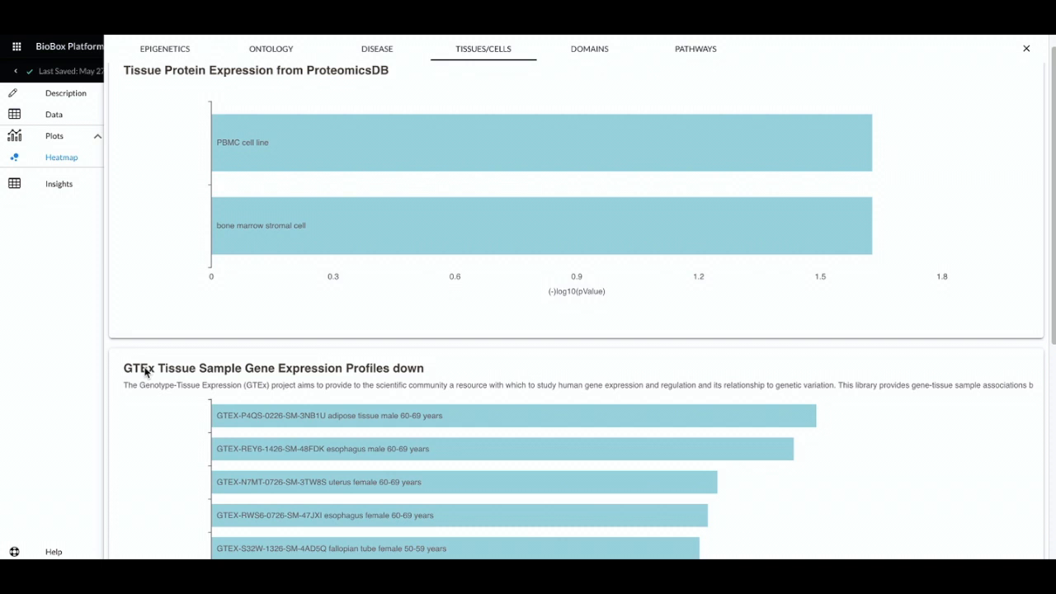
pyautogui.scroll(-5, 144, 371)
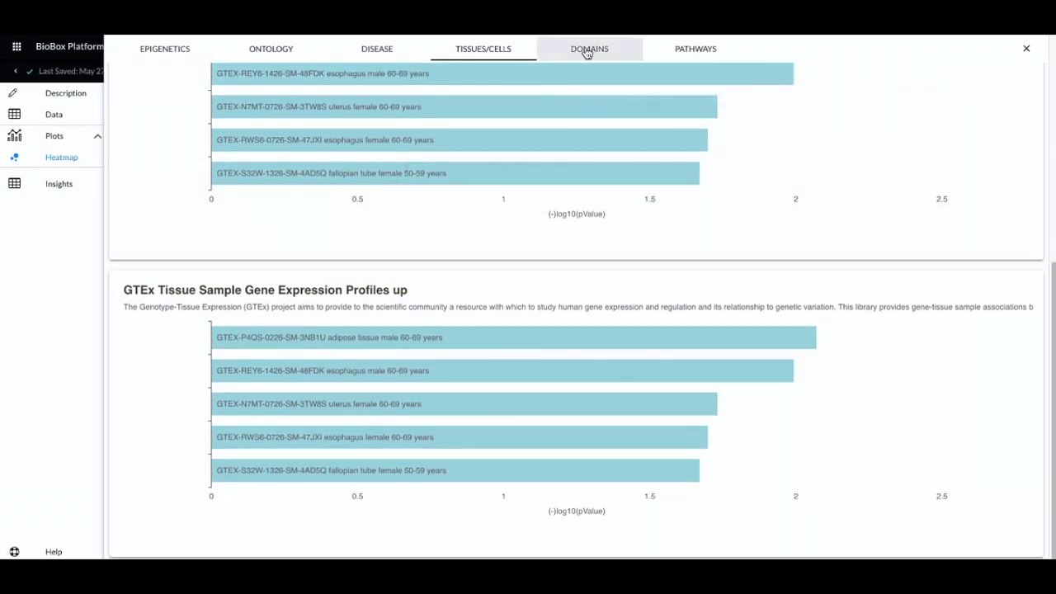
pyautogui.click(587, 52)
pyautogui.scroll(2, 620, 238)
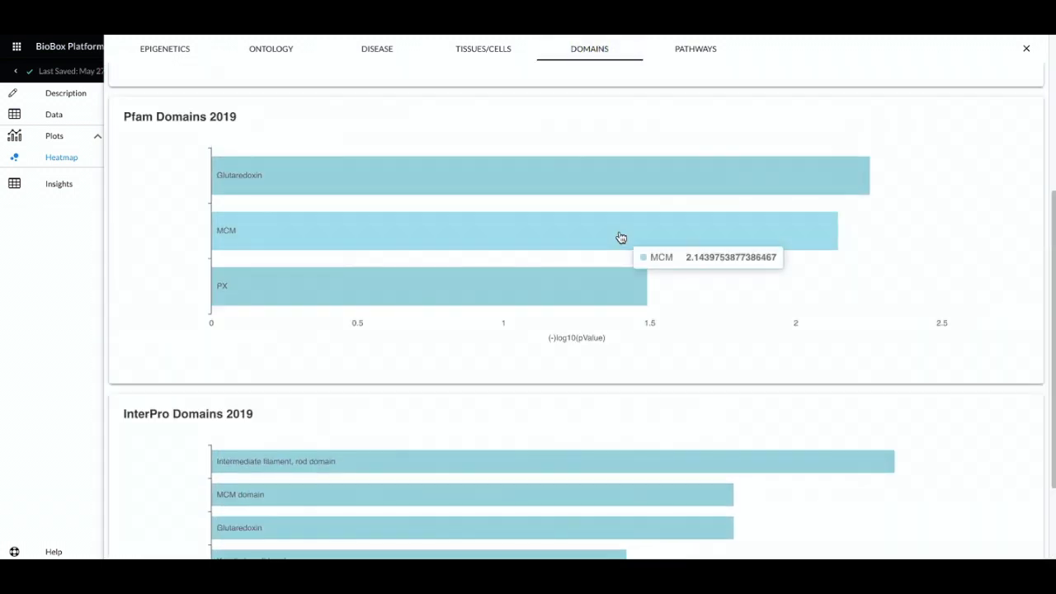
pyautogui.scroll(3, 620, 237)
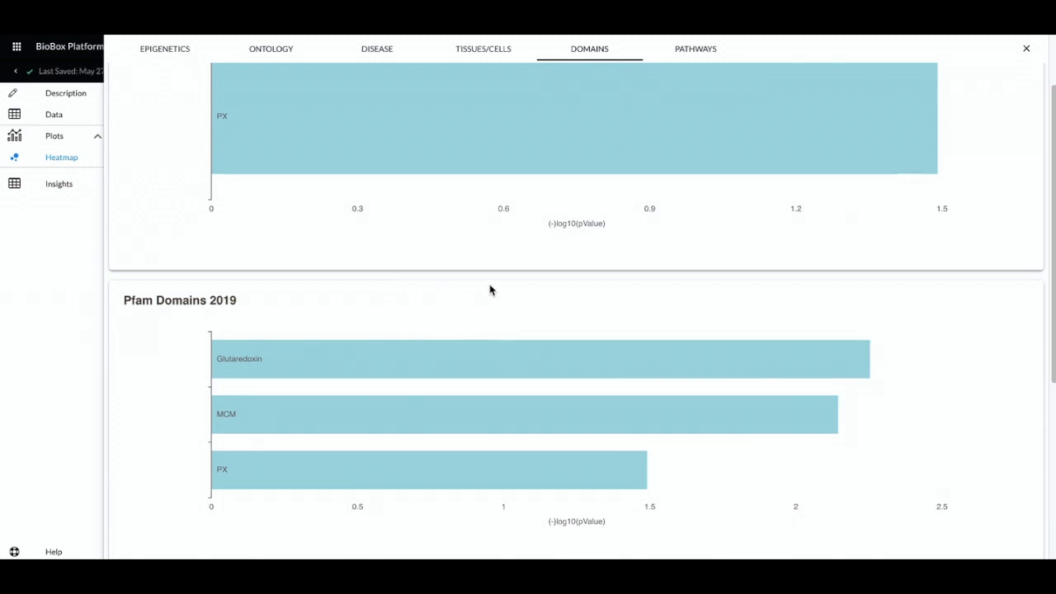
pyautogui.scroll(-4, 490, 290)
pyautogui.scroll(5, 342, 328)
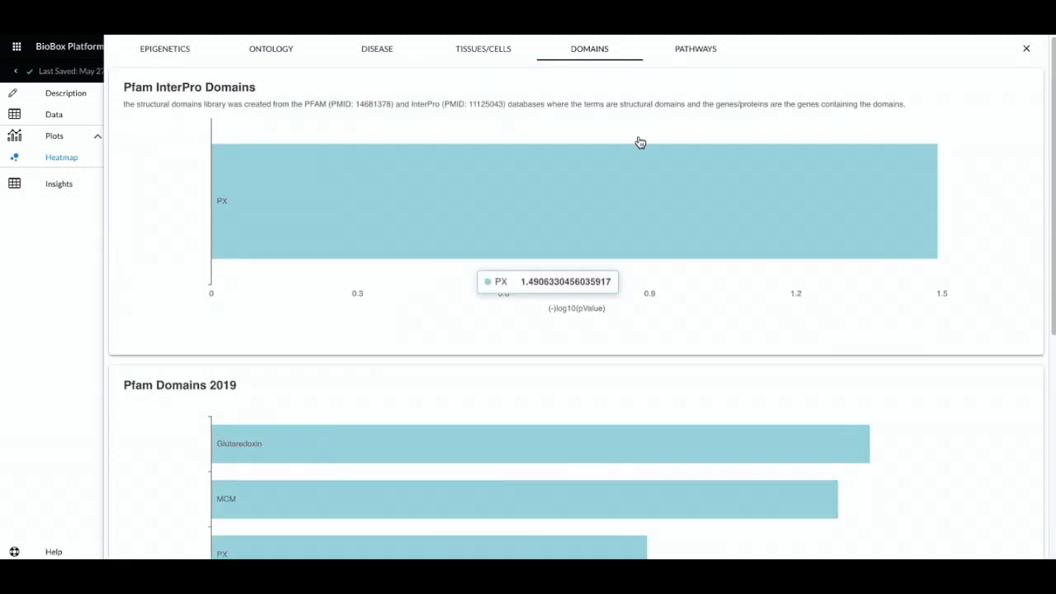
# Open the Reactome pathway "rRNA modification in the mitochondrion" and examine its enriched genes MT-RNR1 and MT-RNR2, including MT-RNR1's observations
pyautogui.click(689, 52)
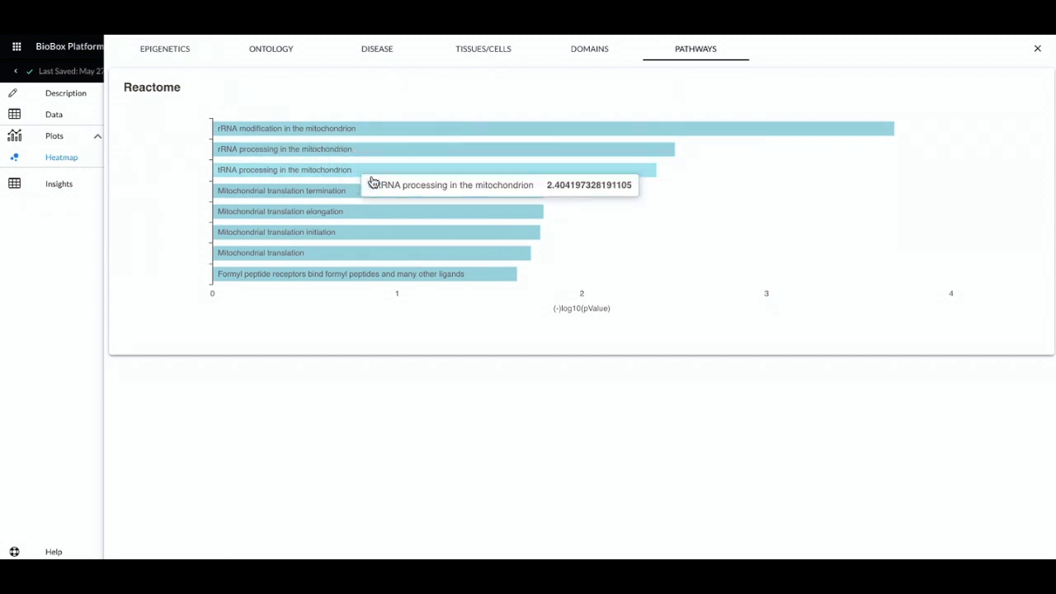
pyautogui.moveTo(332, 135)
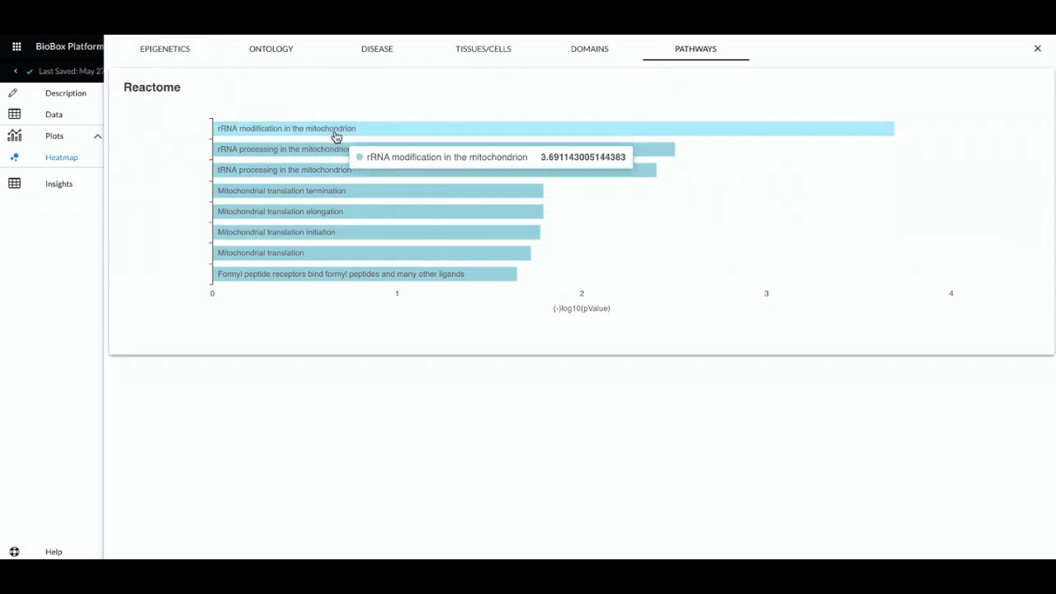
pyautogui.click(776, 134)
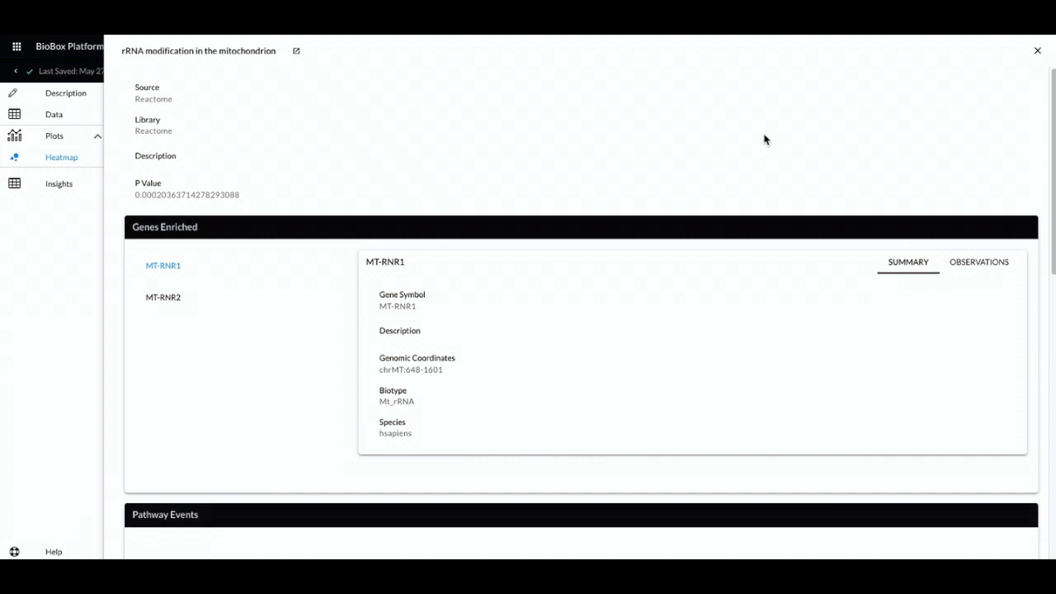
pyautogui.click(189, 297)
pyautogui.click(203, 278)
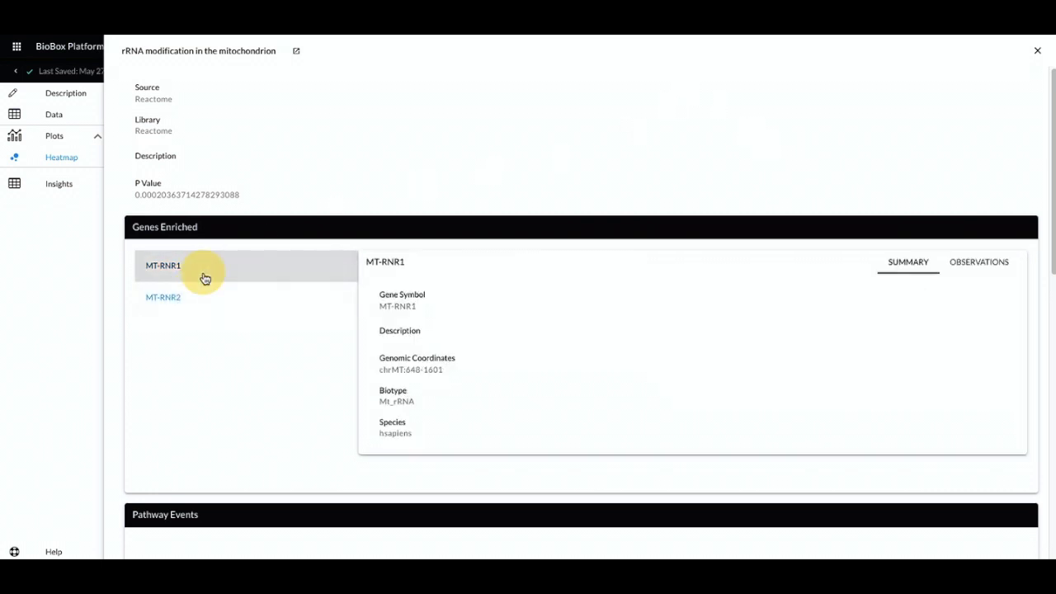
pyautogui.click(1008, 265)
pyautogui.scroll(-1, 658, 386)
pyautogui.scroll(-3, 658, 385)
pyautogui.scroll(-2, 640, 375)
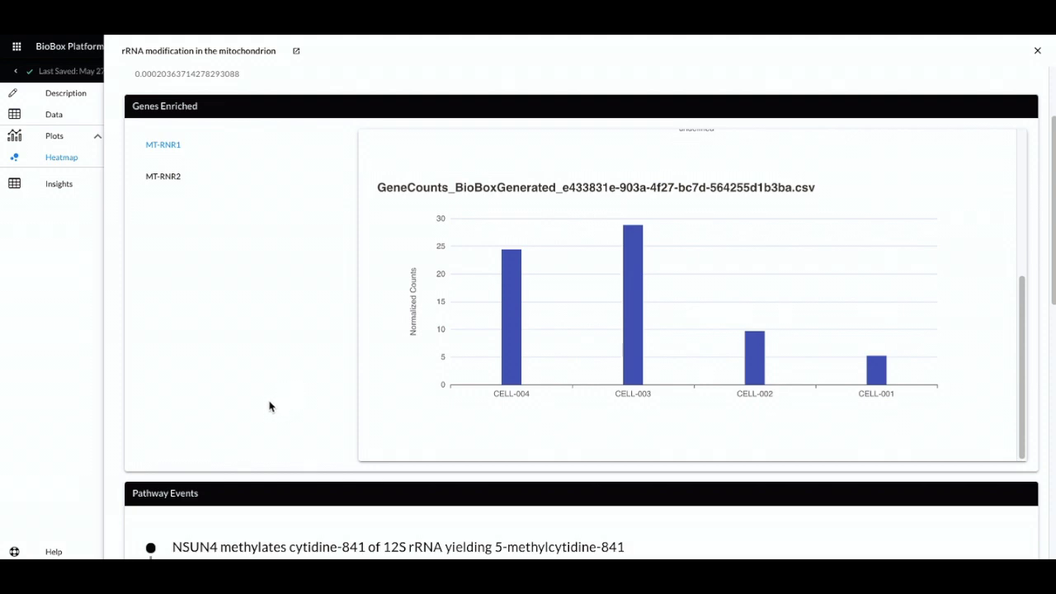
# Review the pathway's events and the diagram of the NSUN4 methylation event, and close the pathway details and cluster insights
pyautogui.scroll(-9, 247, 499)
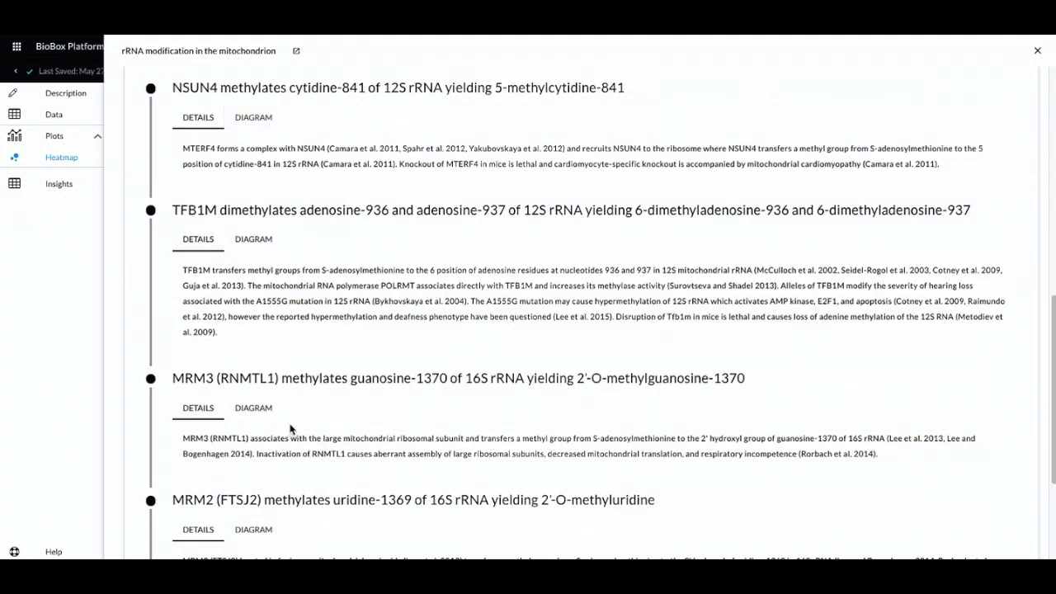
pyautogui.scroll(-2, 325, 413)
pyautogui.scroll(10, 325, 412)
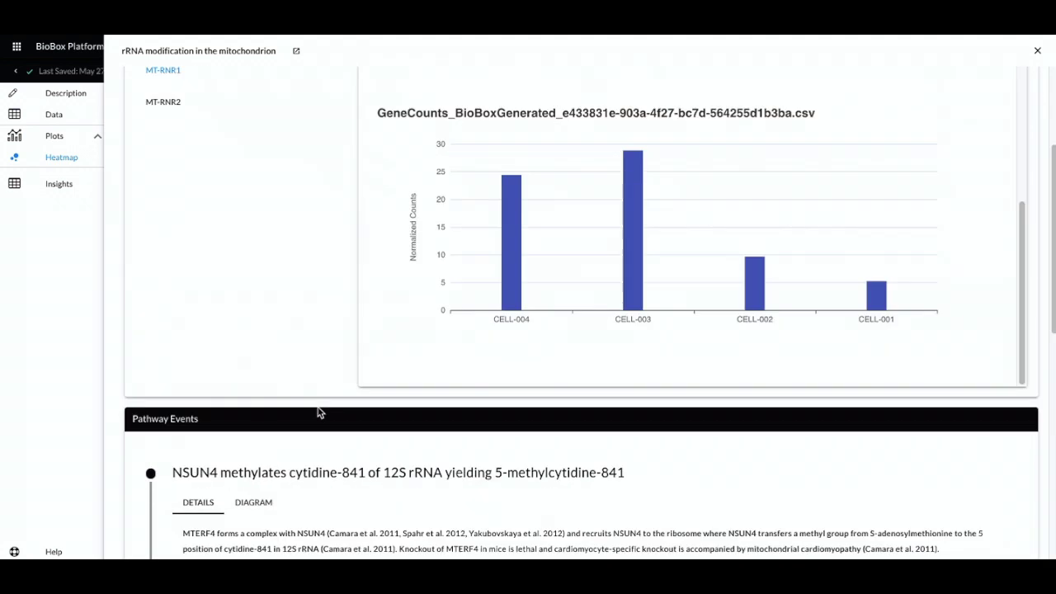
pyautogui.click(253, 501)
pyautogui.scroll(-5, 295, 345)
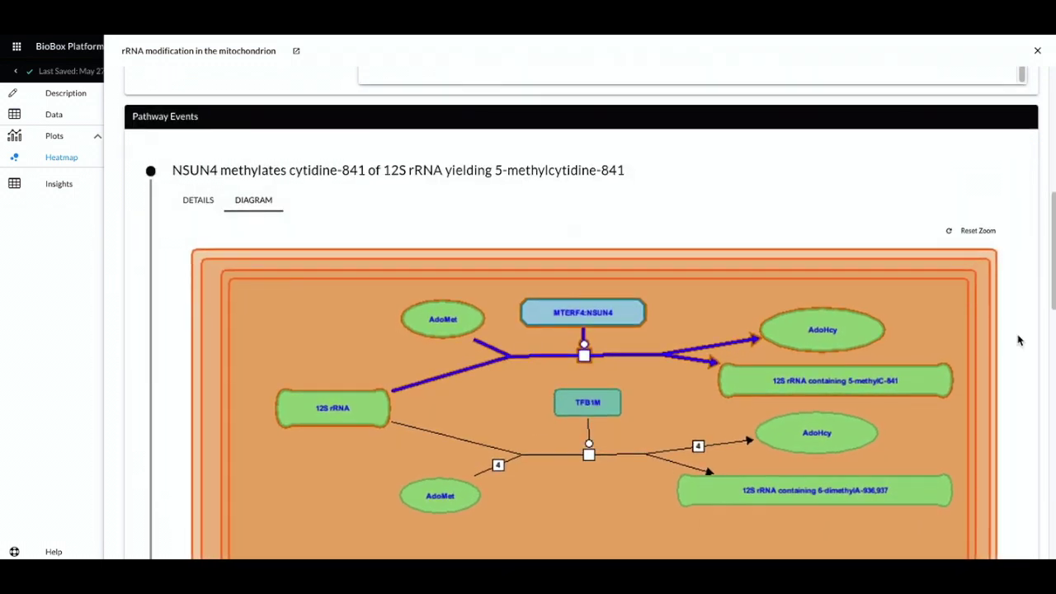
pyautogui.scroll(-2, 1023, 339)
pyautogui.scroll(-2, 1022, 355)
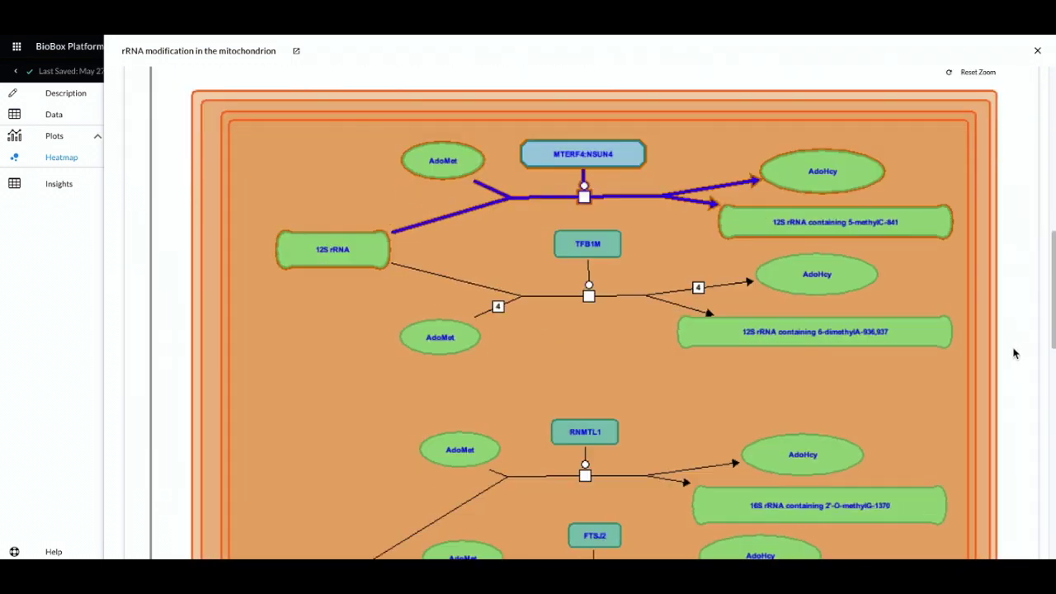
pyautogui.scroll(8, 1009, 354)
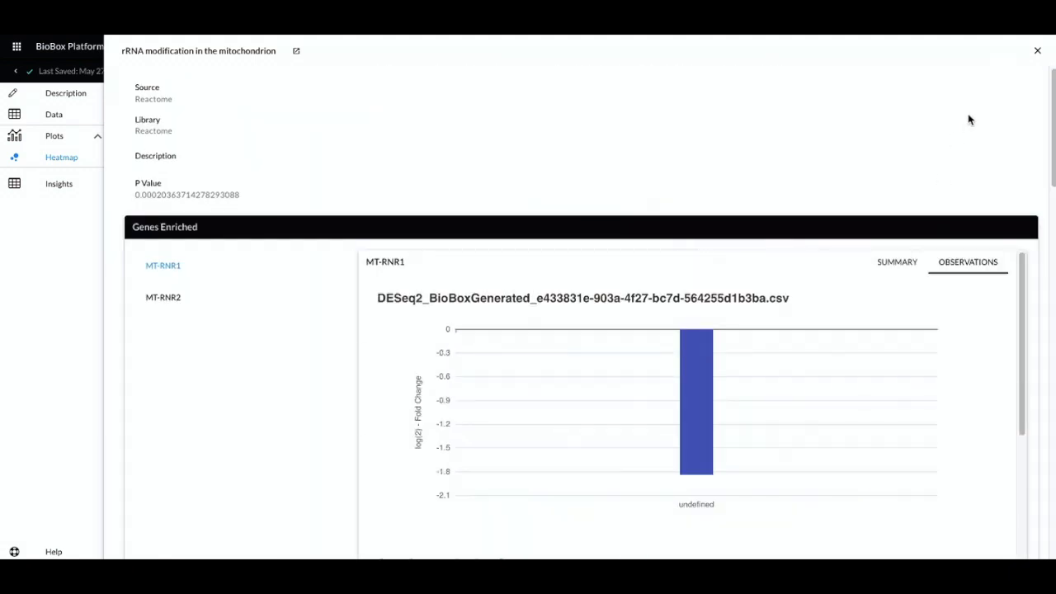
pyautogui.click(1037, 51)
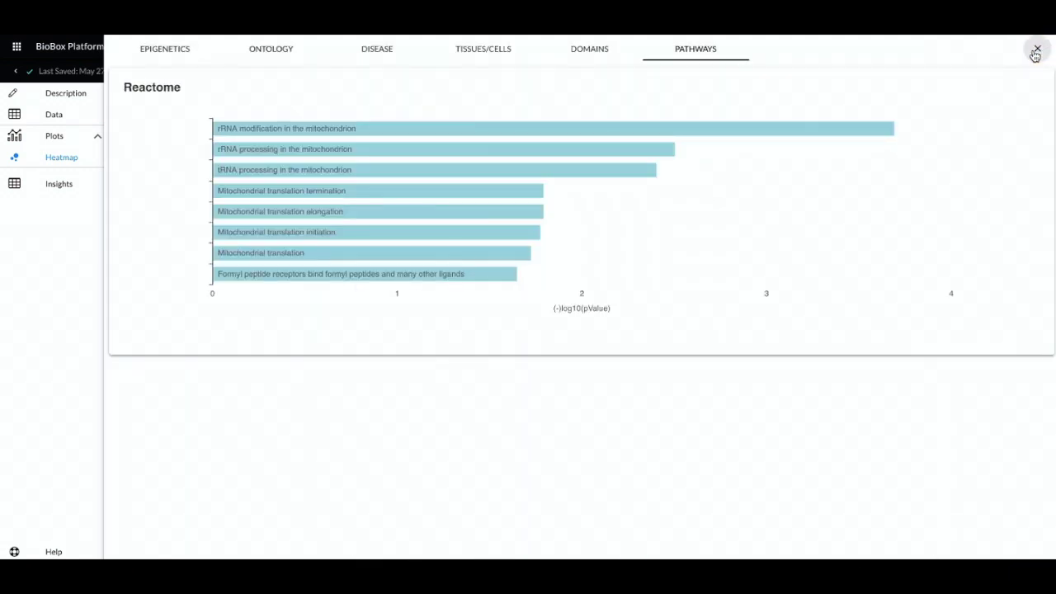
pyautogui.click(1038, 52)
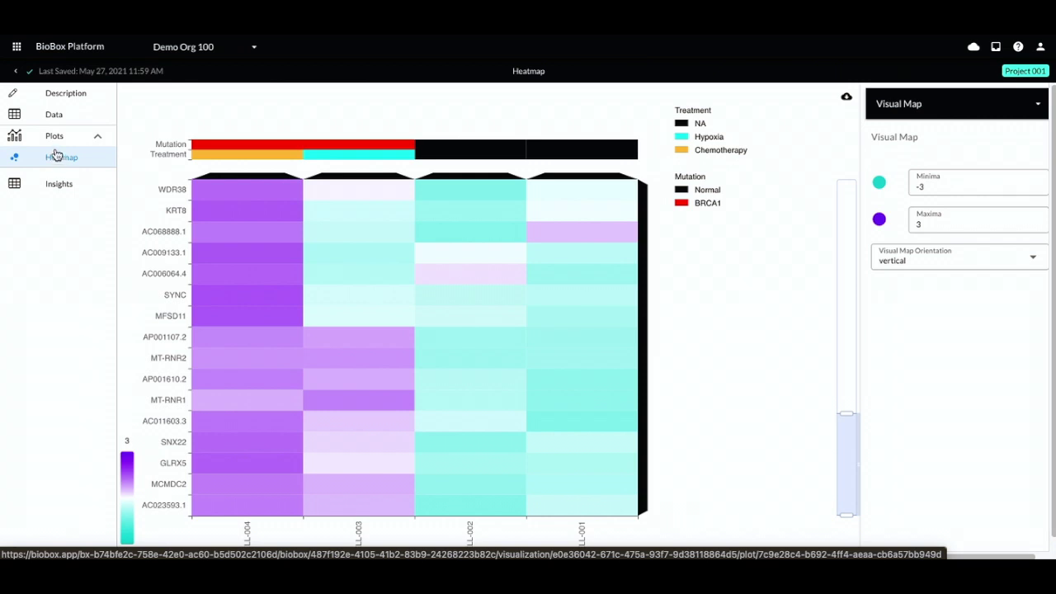
# Return to Project 001 and create a new BioBox titled "Scatter Plot 2"
pyautogui.click(18, 72)
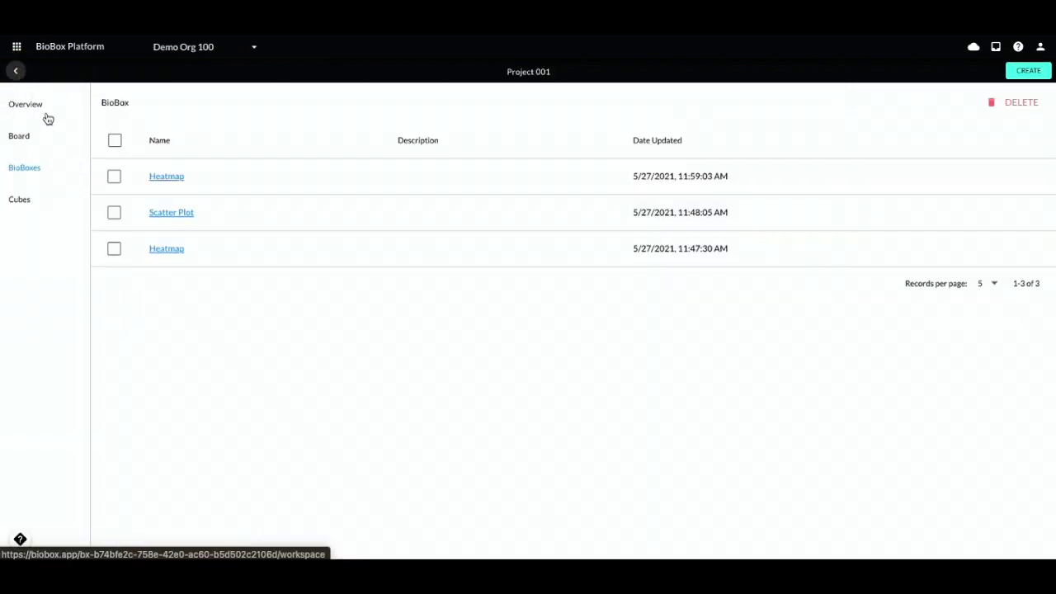
pyautogui.click(1012, 73)
pyautogui.click(988, 109)
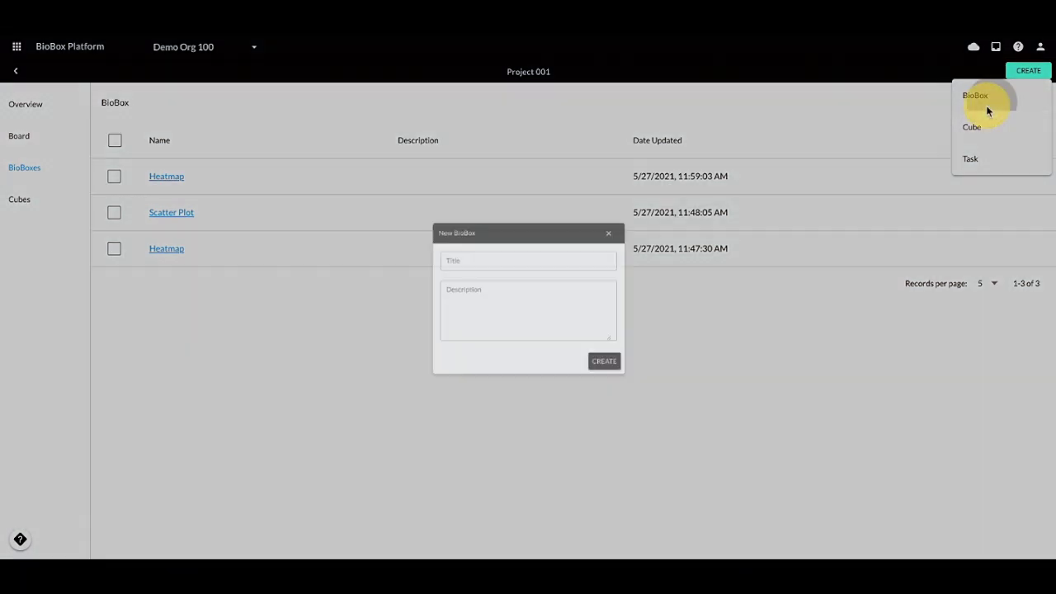
pyautogui.click(525, 252)
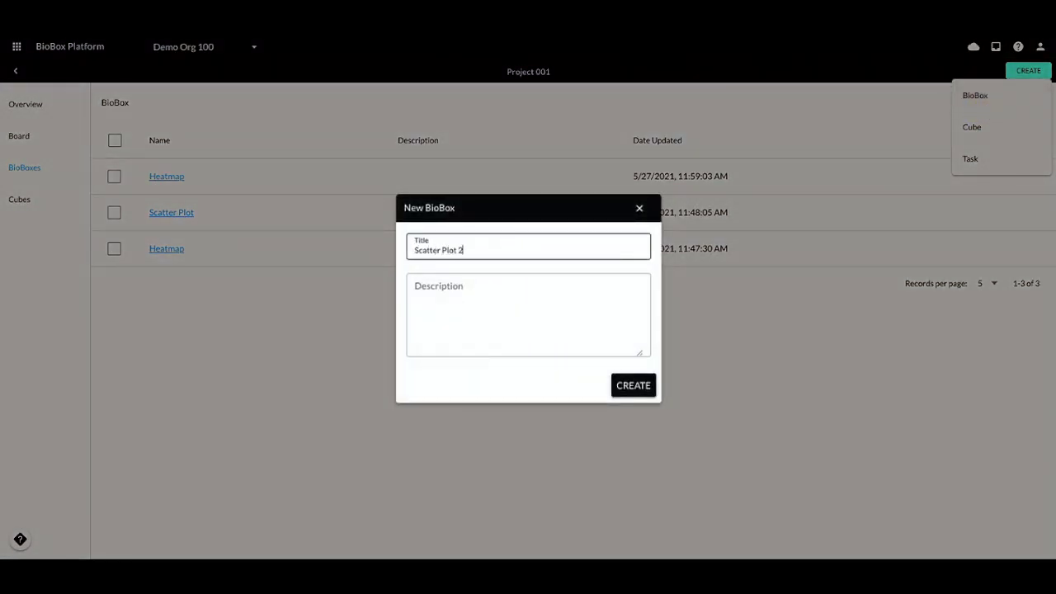
pyautogui.write('Scatter Plot 2')
pyautogui.click(625, 394)
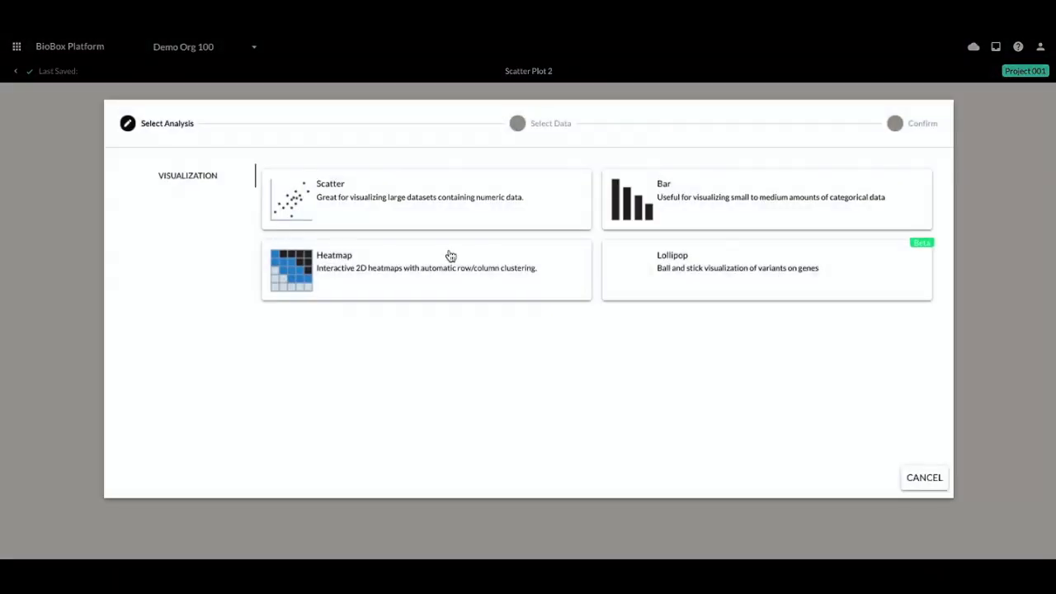
# Set up a Scatter analysis using the user-uploaded file DESeq2_BioBoxGeneratedMay_e433831e-903a-4f27-bc7d-564255d1b378678.csv
pyautogui.click(429, 192)
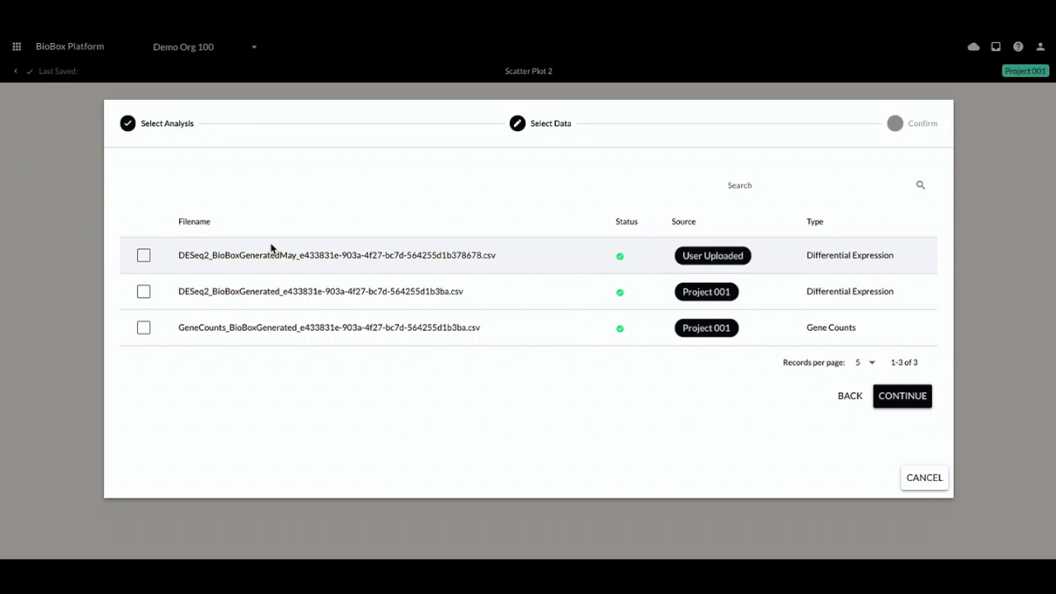
pyautogui.click(144, 255)
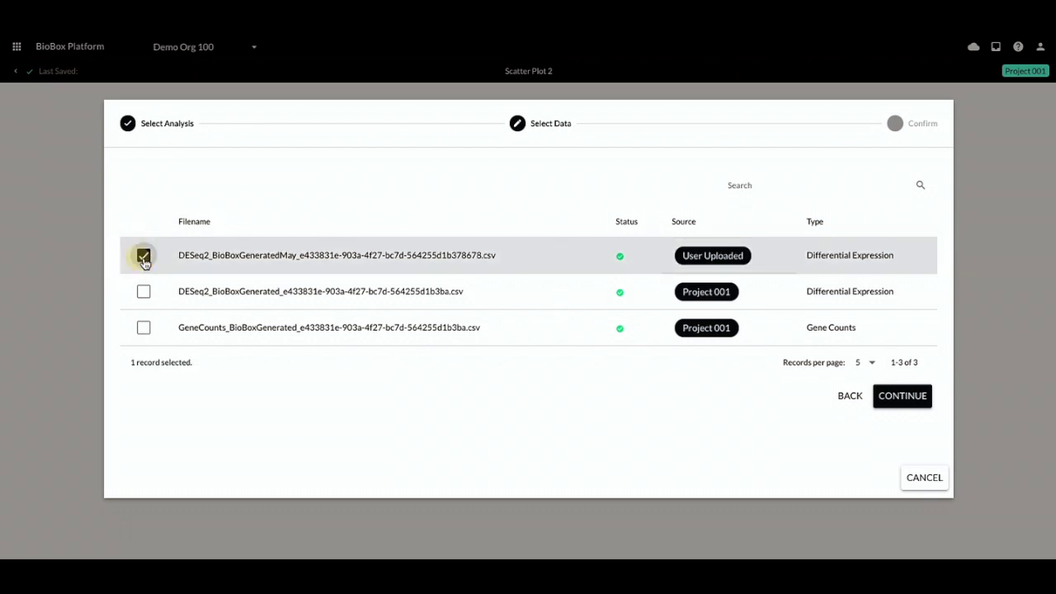
pyautogui.click(883, 401)
pyautogui.click(739, 298)
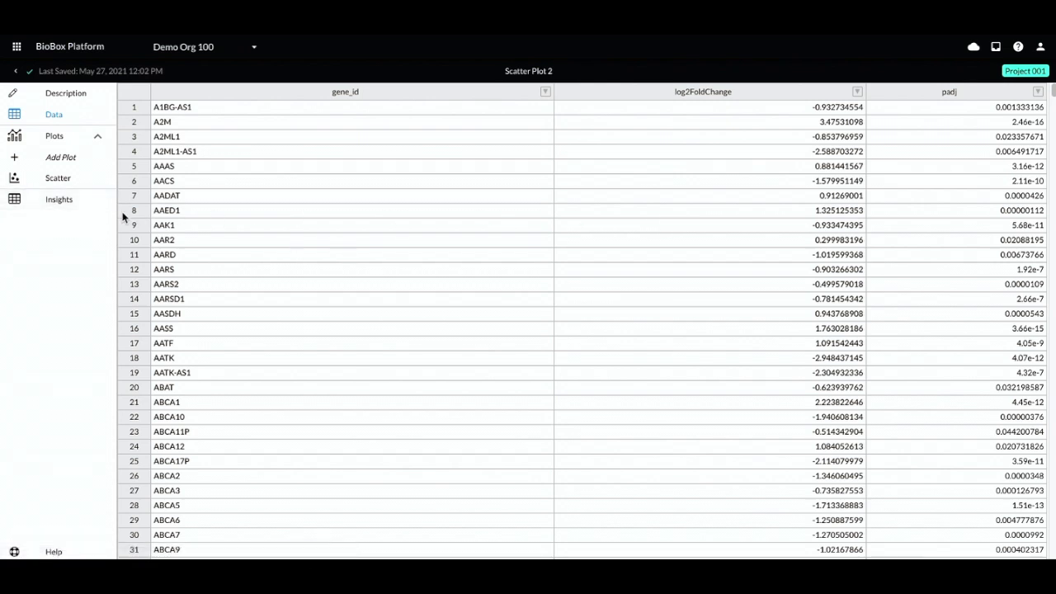
# Open the scatter plot and assign log2FoldChange to its X axis values and padj to its Y axis values
pyautogui.click(76, 180)
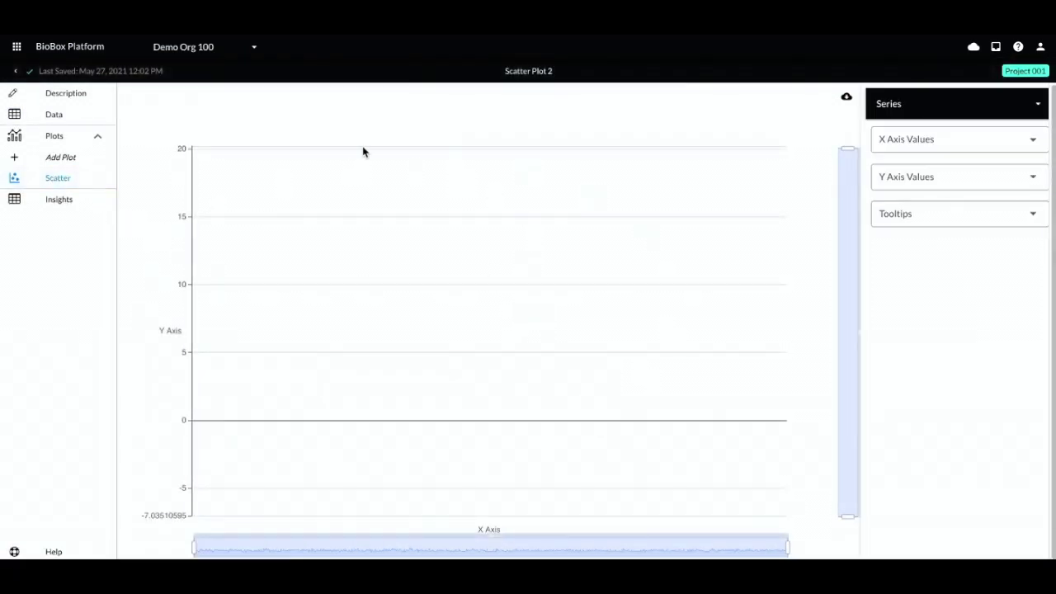
pyautogui.click(949, 141)
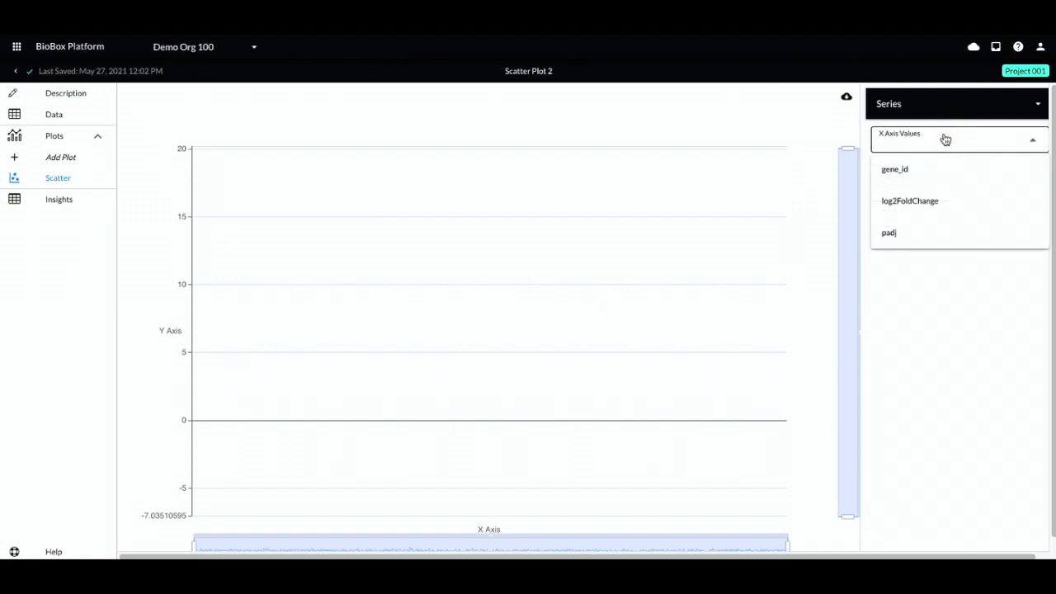
pyautogui.click(937, 202)
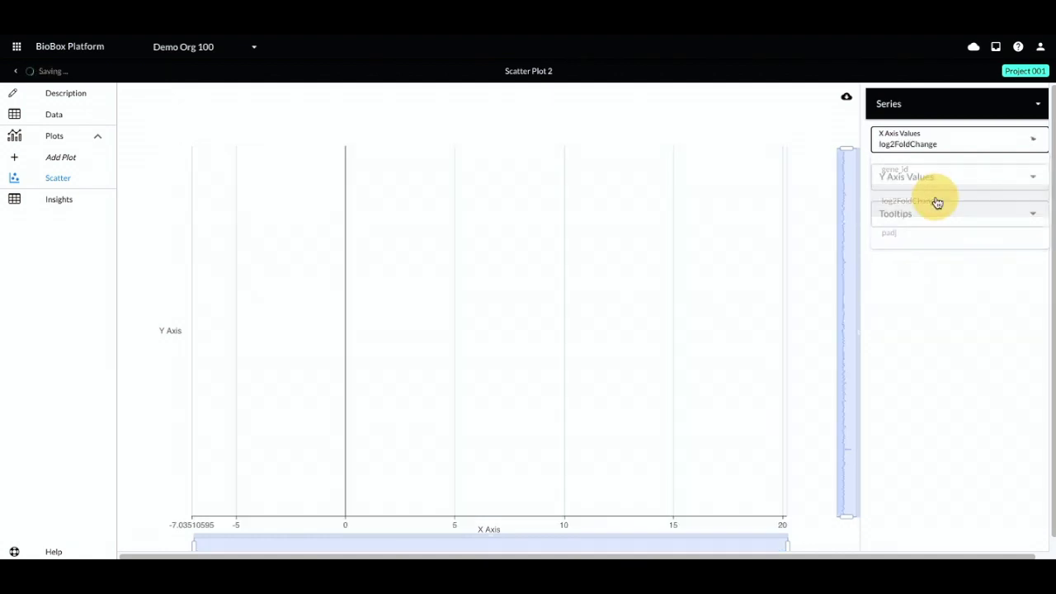
pyautogui.click(928, 184)
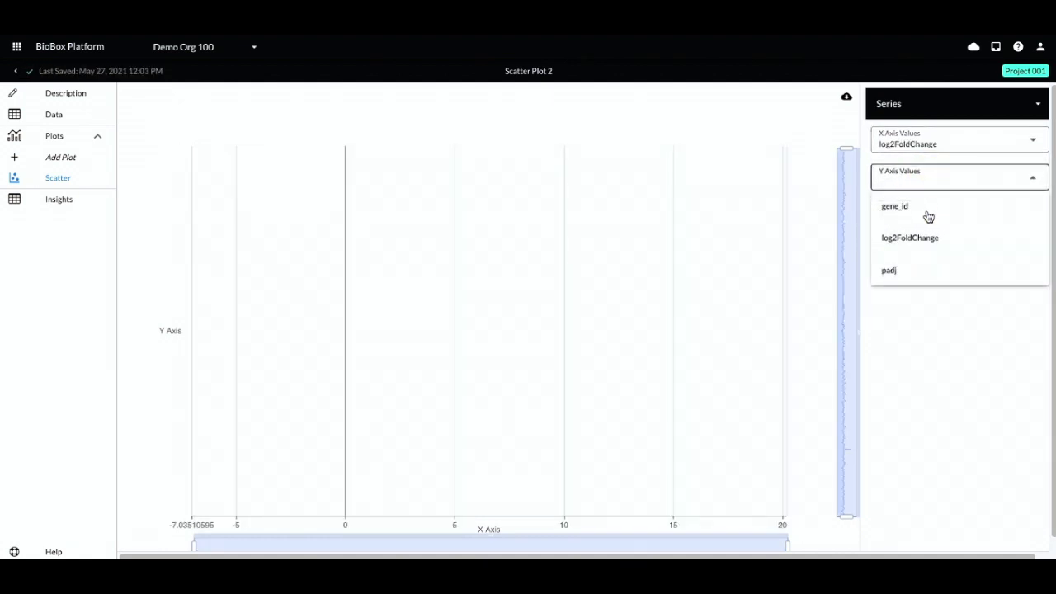
pyautogui.click(927, 277)
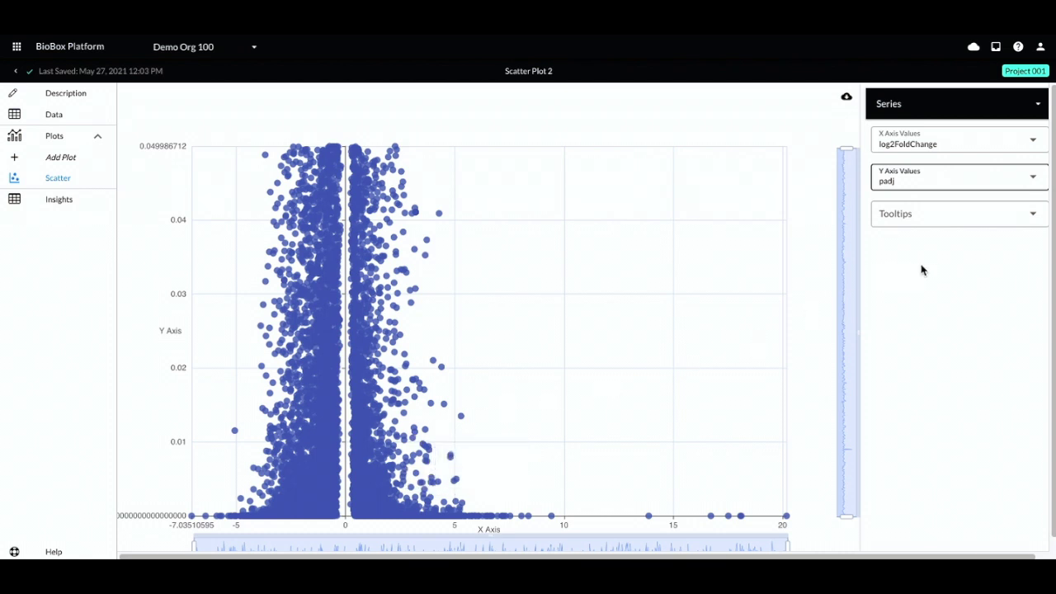
# Add gene_id, log2FoldChange and padj to the scatter plot's tooltips and inspect them on individual points
pyautogui.click(902, 227)
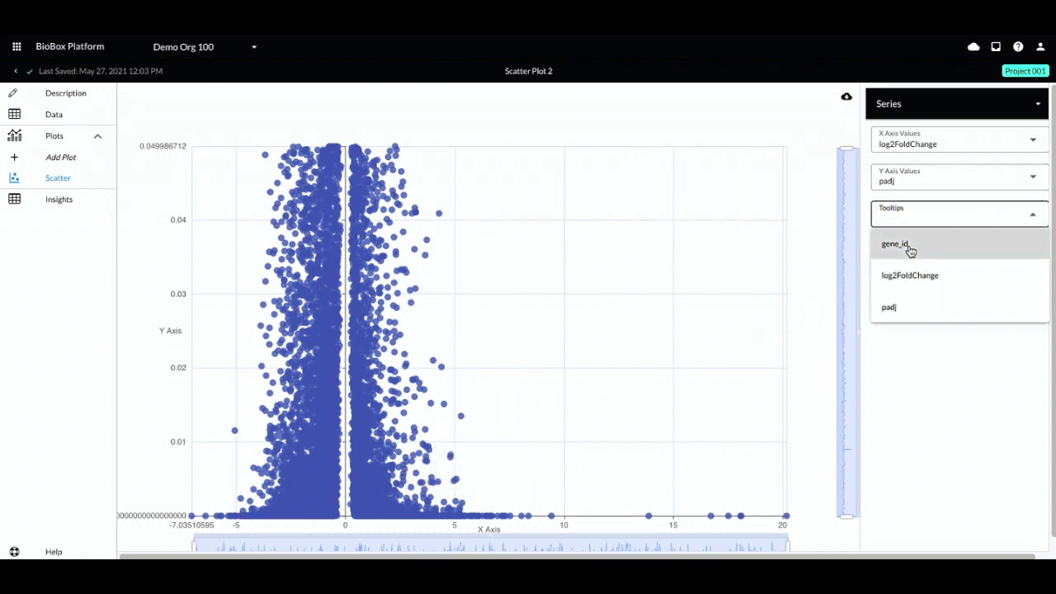
pyautogui.click(910, 249)
pyautogui.click(911, 278)
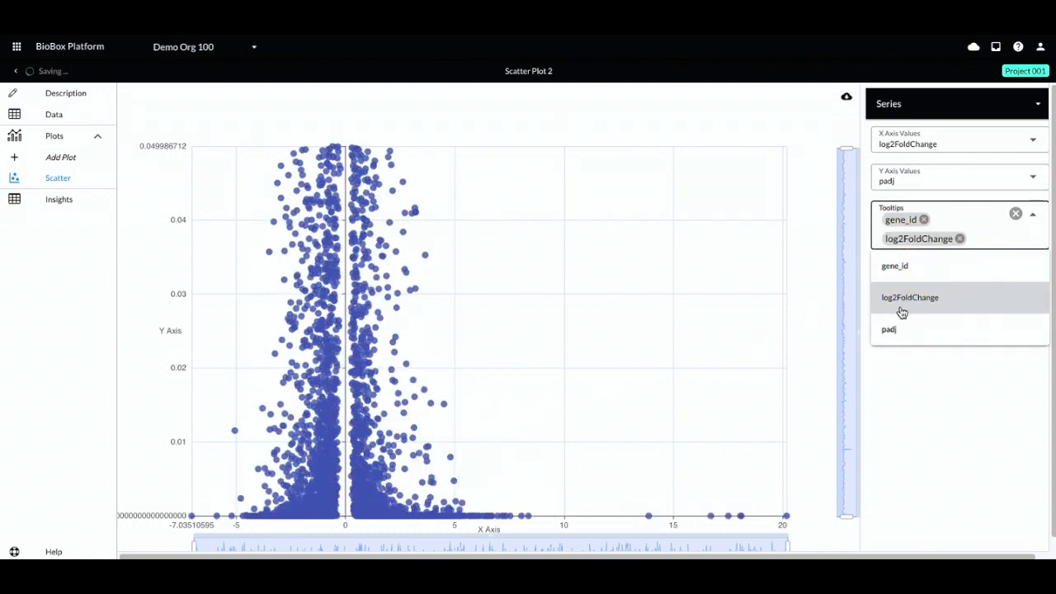
pyautogui.click(907, 333)
pyautogui.click(952, 432)
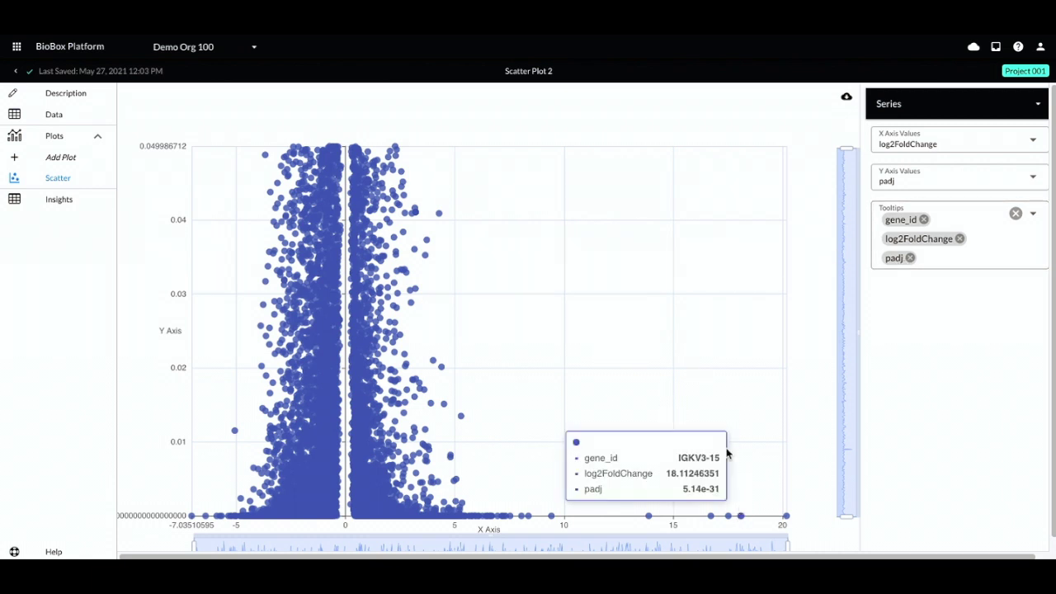
pyautogui.moveTo(711, 518)
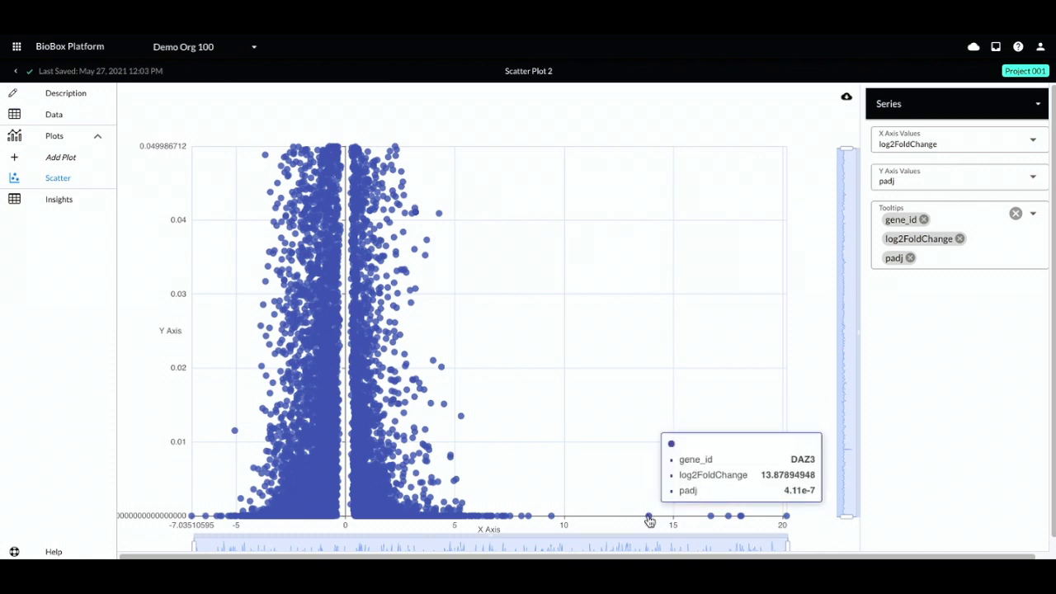
pyautogui.moveTo(345, 493)
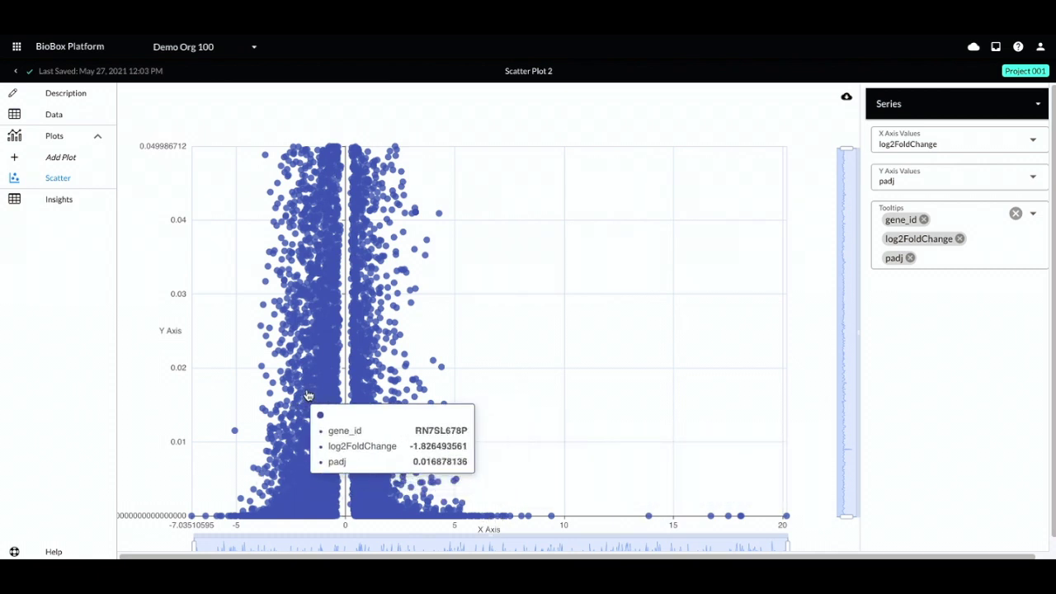
# Open the axes settings, try the Logarithmic type on the X axis and return it to Numerical
pyautogui.click(911, 108)
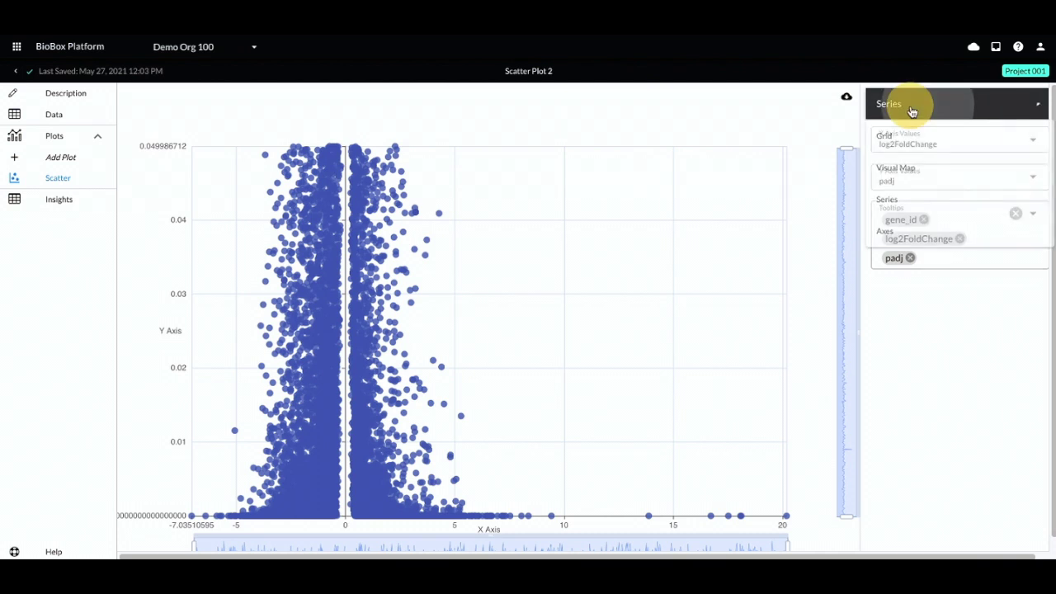
pyautogui.click(912, 227)
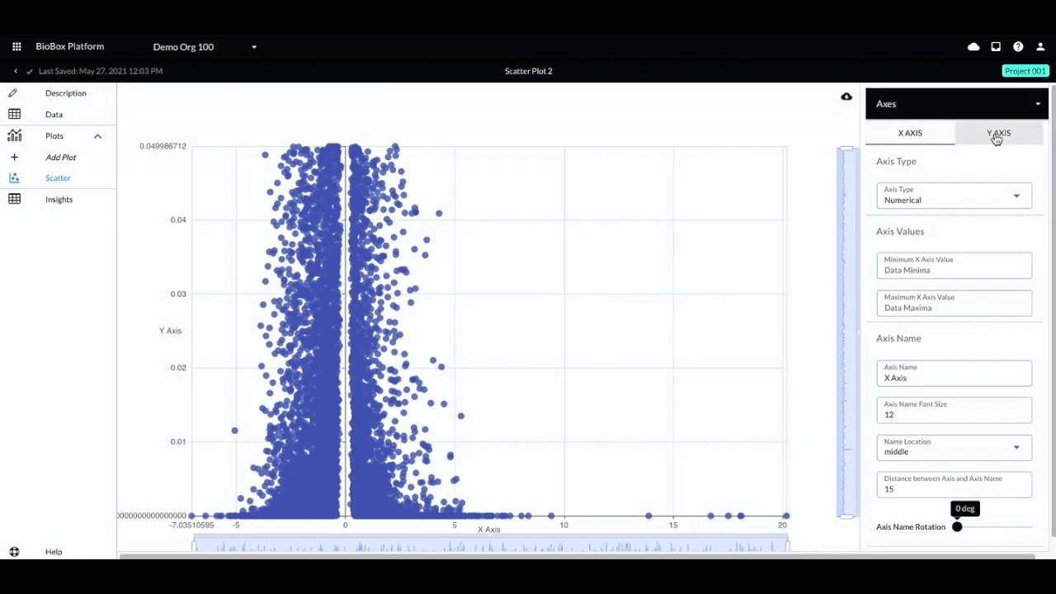
pyautogui.click(939, 203)
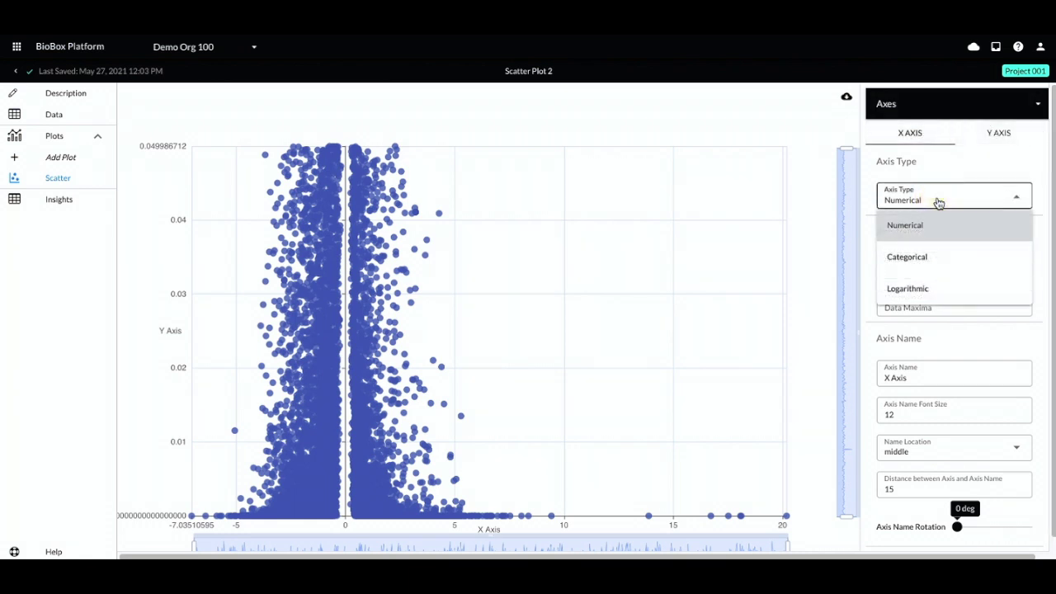
pyautogui.click(946, 296)
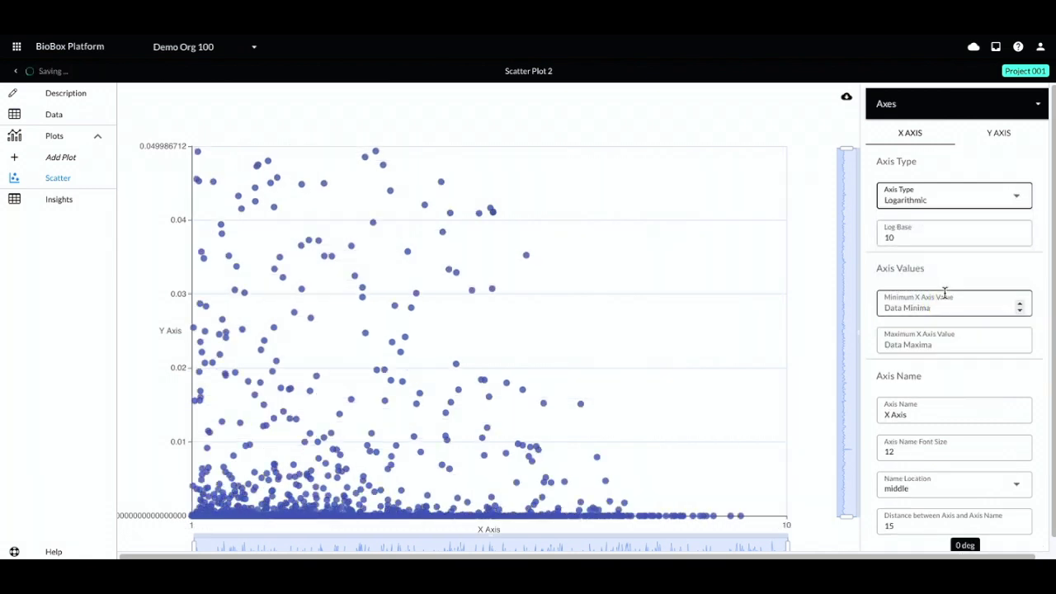
pyautogui.click(927, 207)
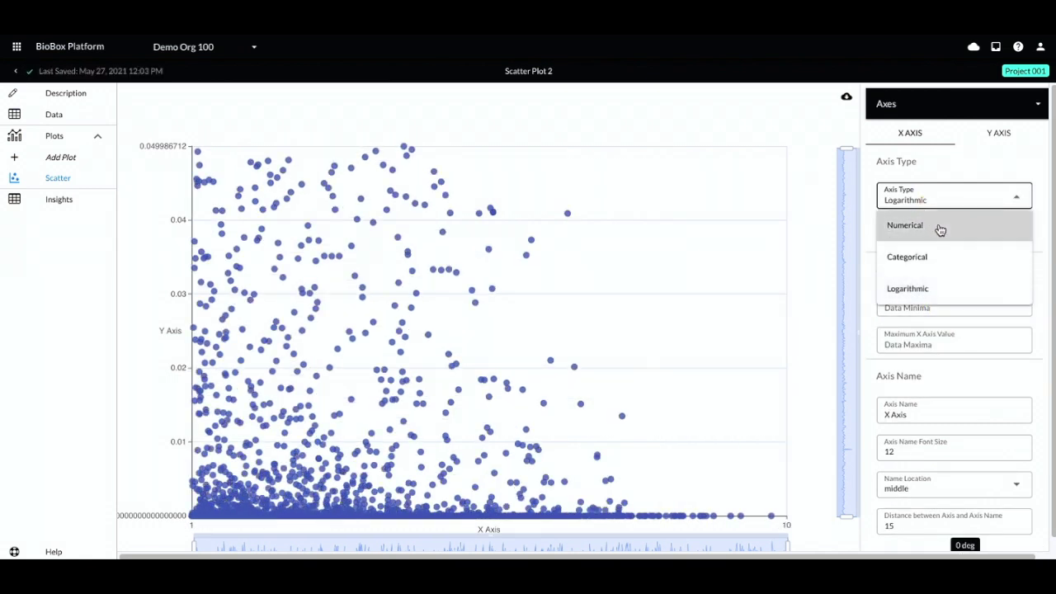
pyautogui.click(938, 226)
# Set the X axis range to a minimum of -5 and a maximum of 5
pyautogui.click(936, 269)
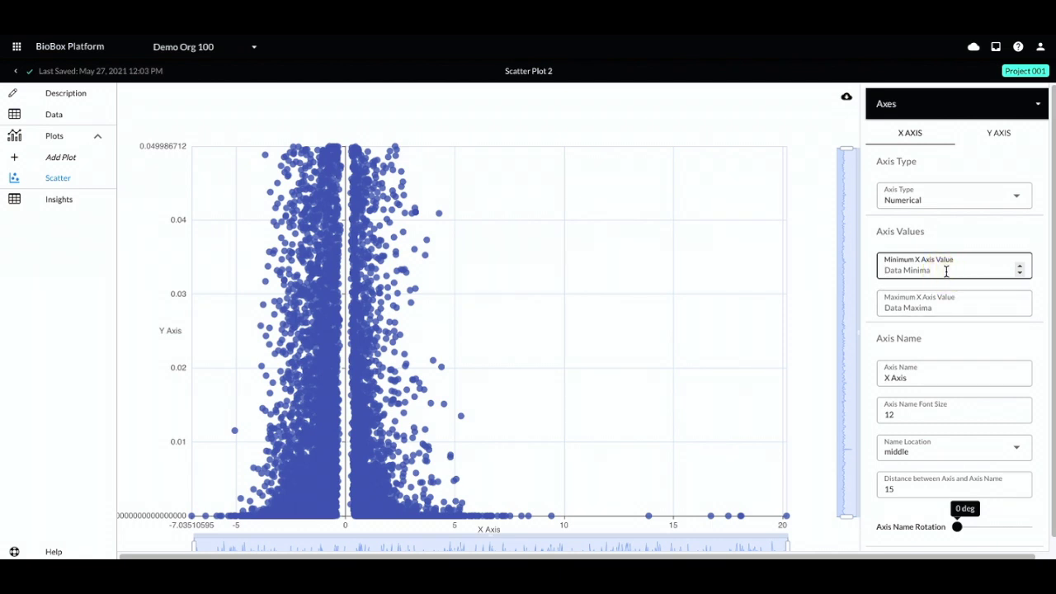
pyautogui.write('-5')
pyautogui.click(958, 299)
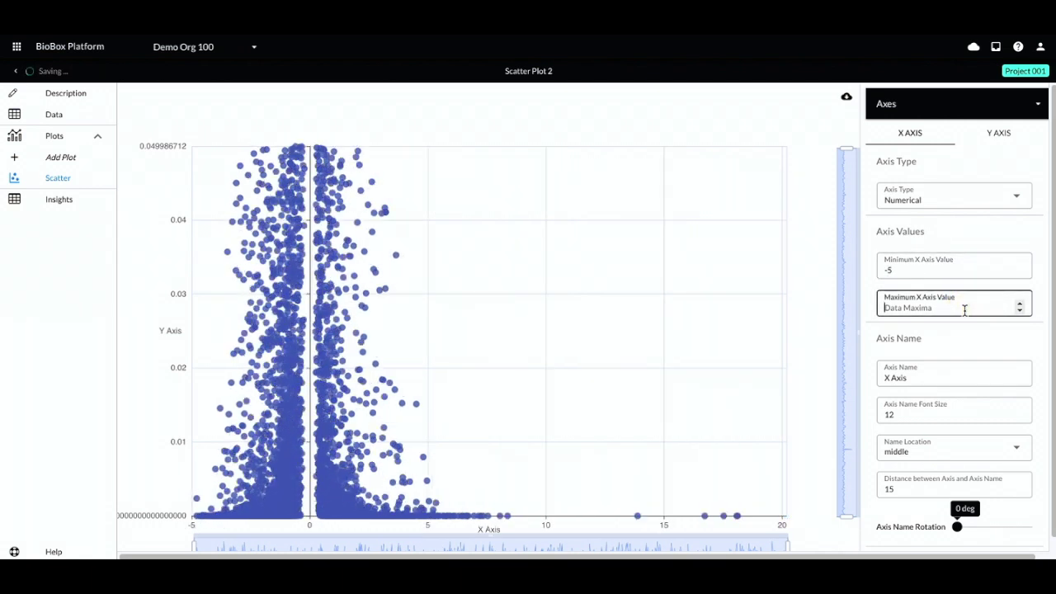
pyautogui.write('5')
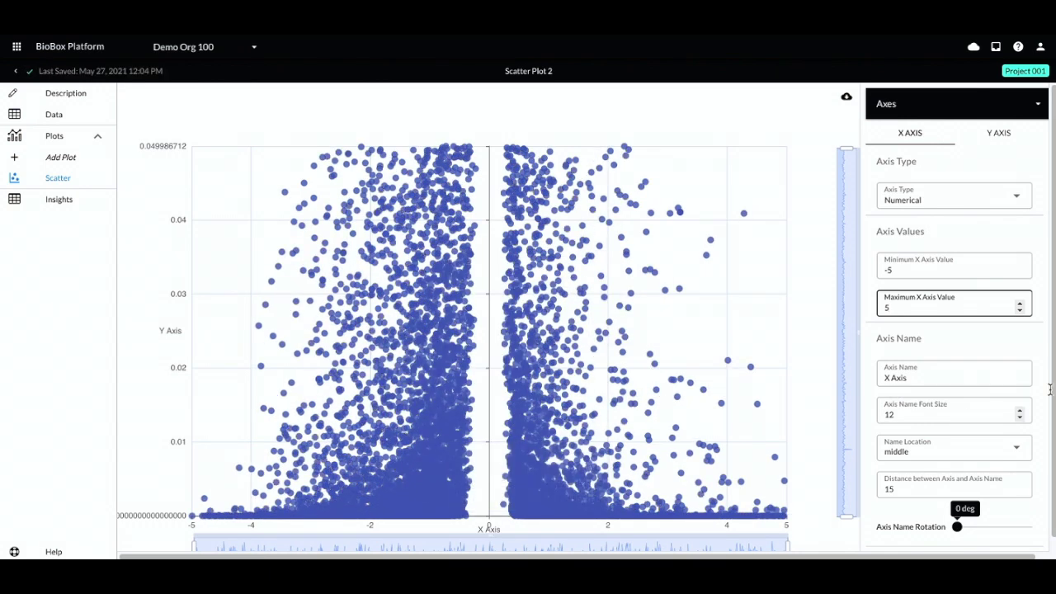
# Name the X axis "Log 2 Fold Change" and set its name font size to 13
pyautogui.moveTo(918, 373); pyautogui.dragTo(879, 375)
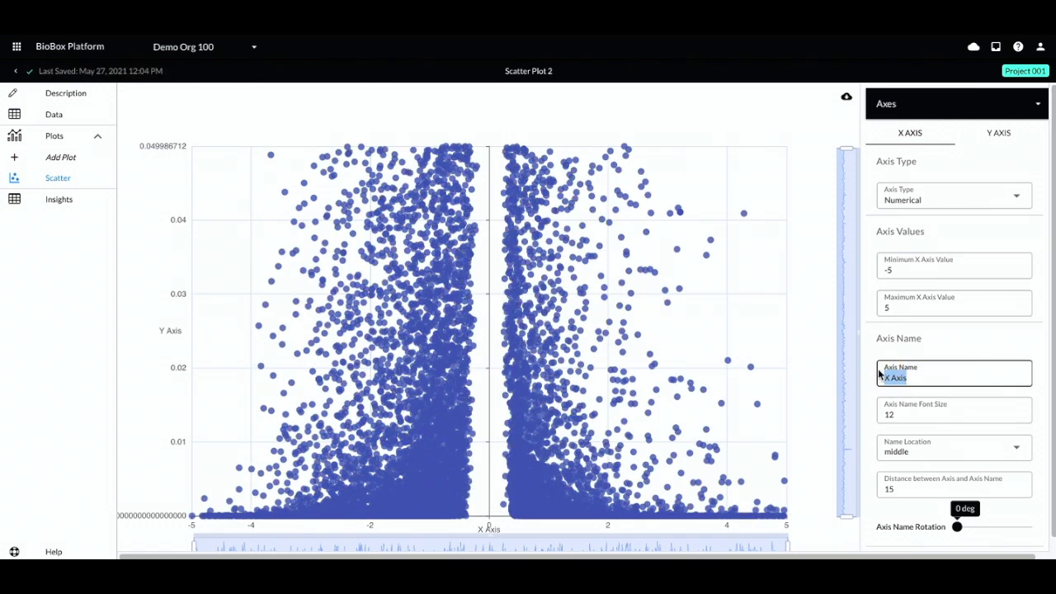
pyautogui.press('BackSpace')
pyautogui.write('Log 2 Fold Cha')
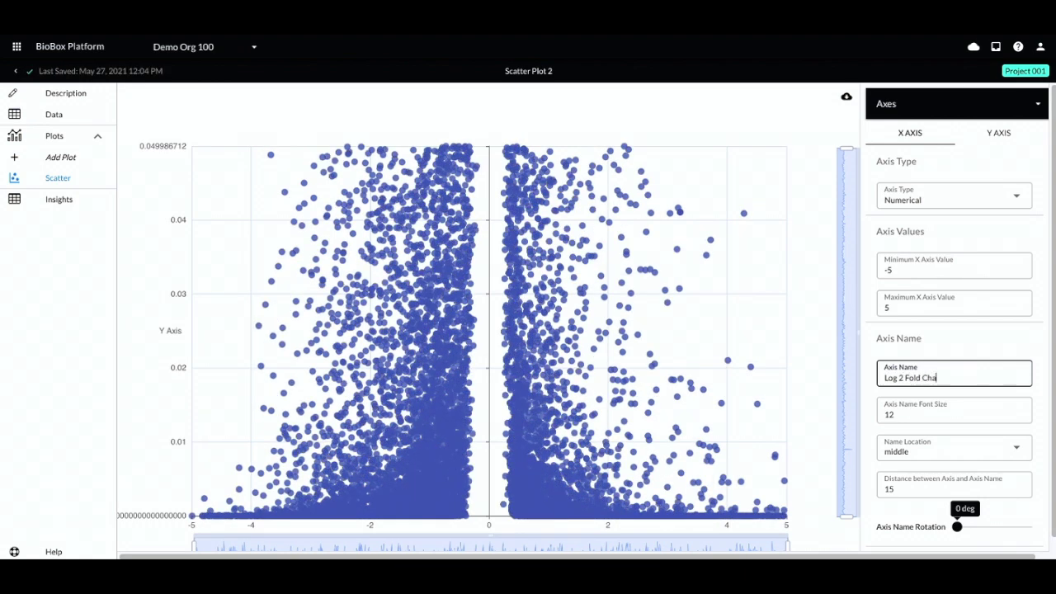
pyautogui.write('nge')
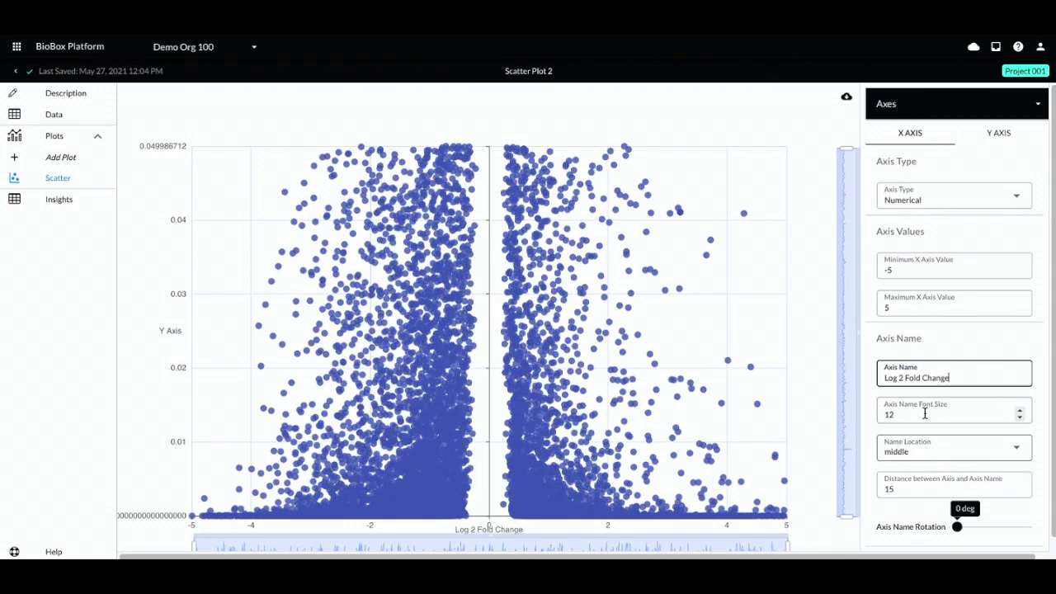
pyautogui.click(1021, 419)
pyautogui.click(1020, 419)
pyautogui.click(1021, 410)
pyautogui.click(1021, 410)
pyautogui.click(1021, 411)
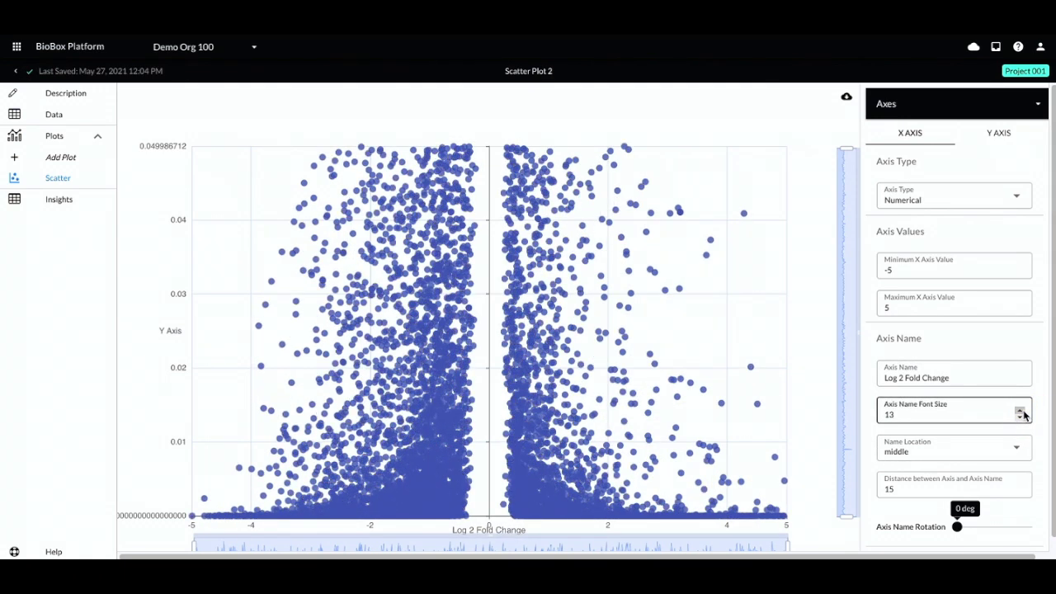
pyautogui.scroll(-3, 1023, 446)
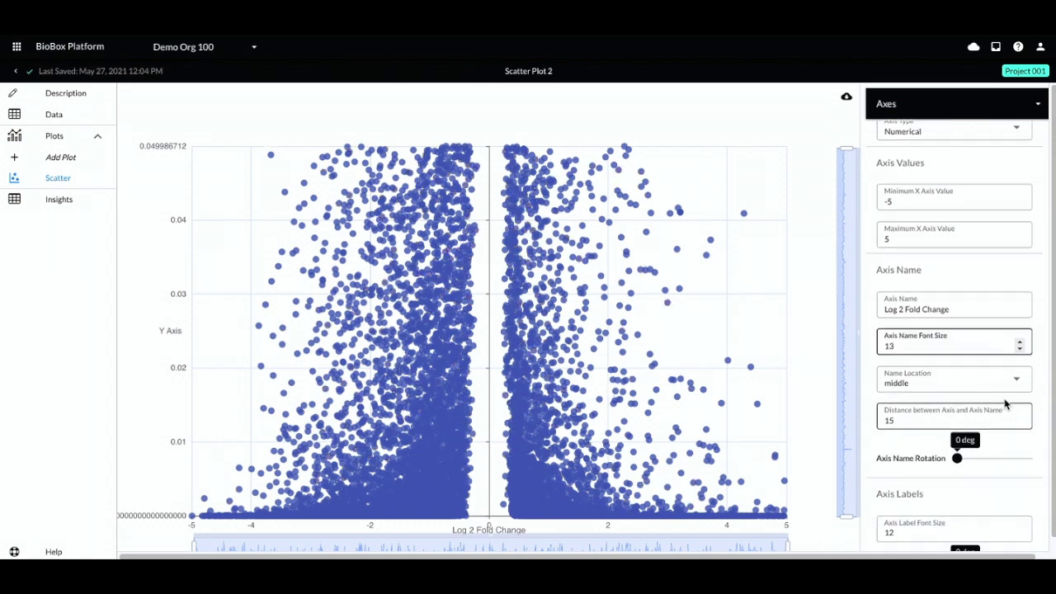
pyautogui.moveTo(1018, 427); pyautogui.dragTo(950, 422)
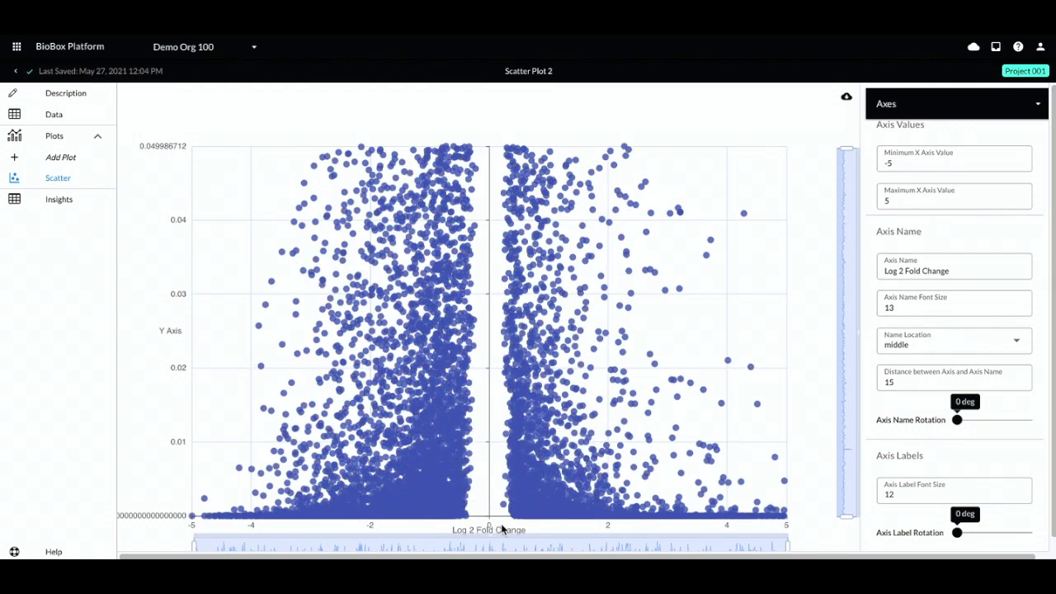
pyautogui.scroll(-1, 1018, 449)
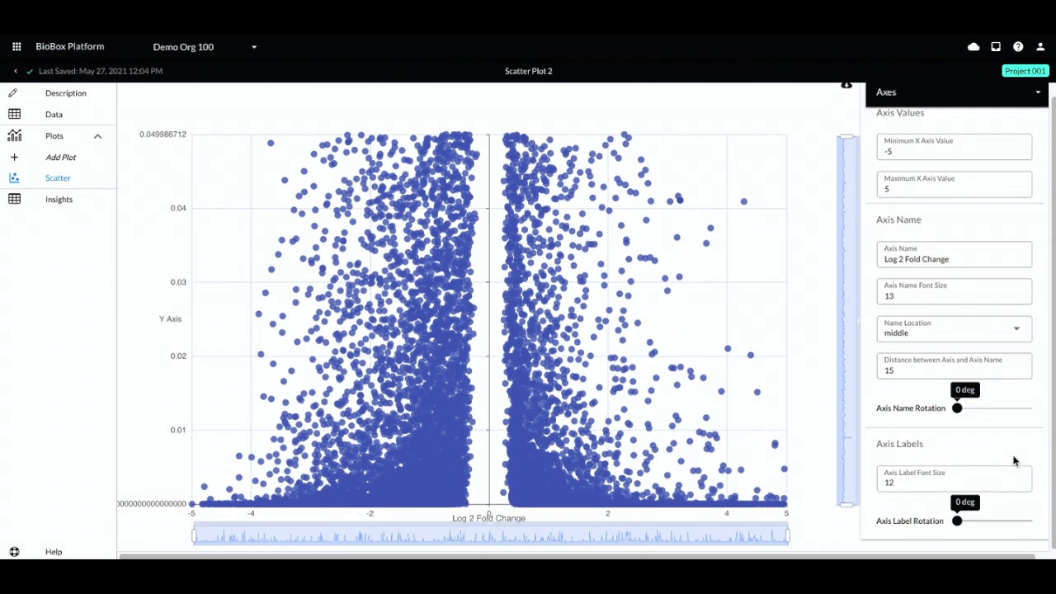
pyautogui.moveTo(960, 522); pyautogui.dragTo(927, 523)
# Name the Y axis "P adjusted", with a name distance of 30 and a name rotation of 90 degrees
pyautogui.scroll(3, 929, 284)
pyautogui.click(990, 138)
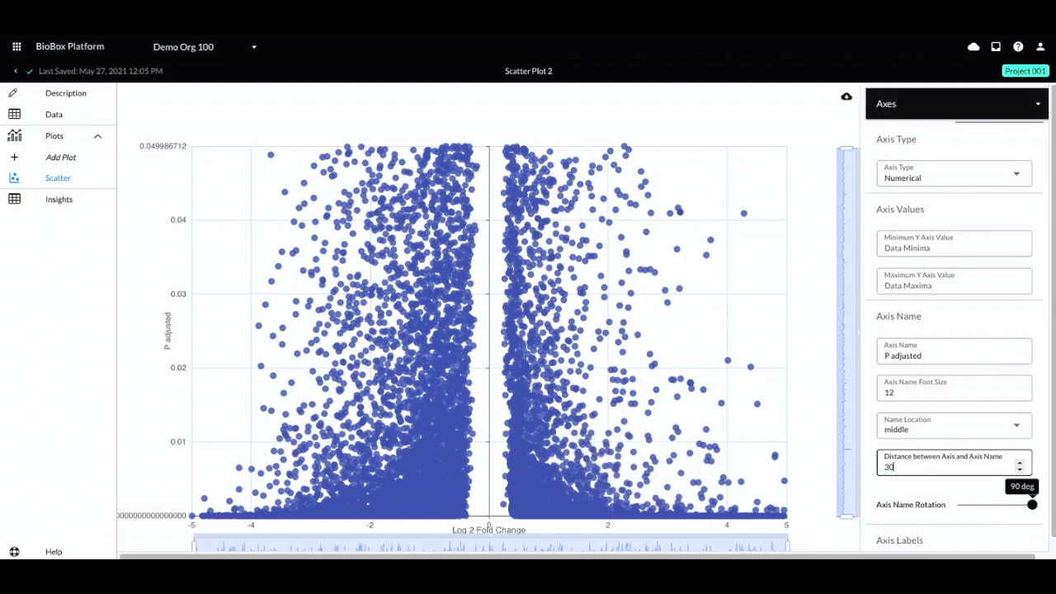
# Set the visual map dimension to log2FoldChange and give Color 1 a range from 0 to 5
pyautogui.click(895, 106)
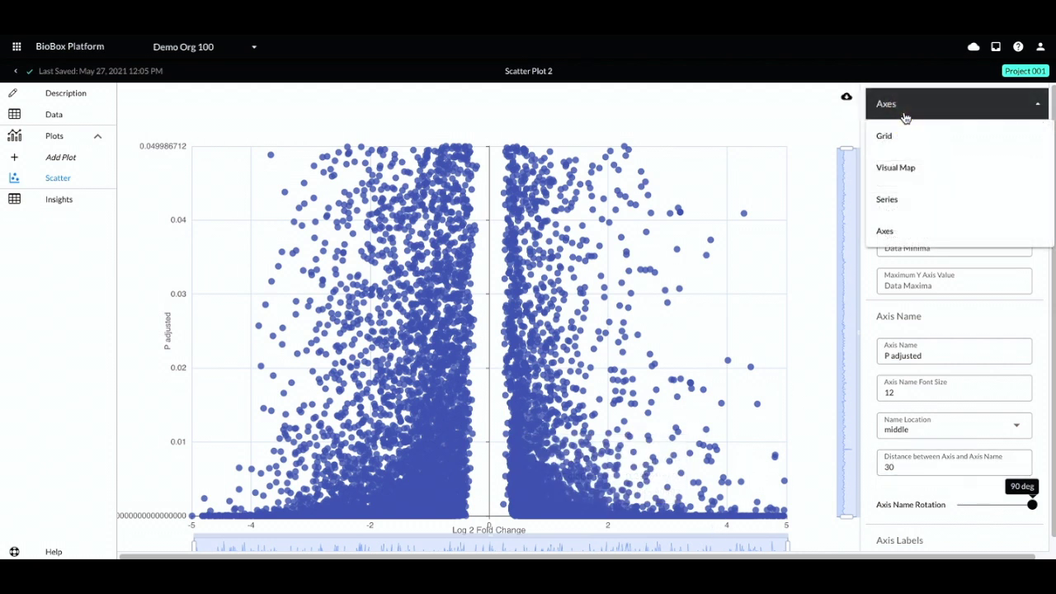
pyautogui.click(917, 179)
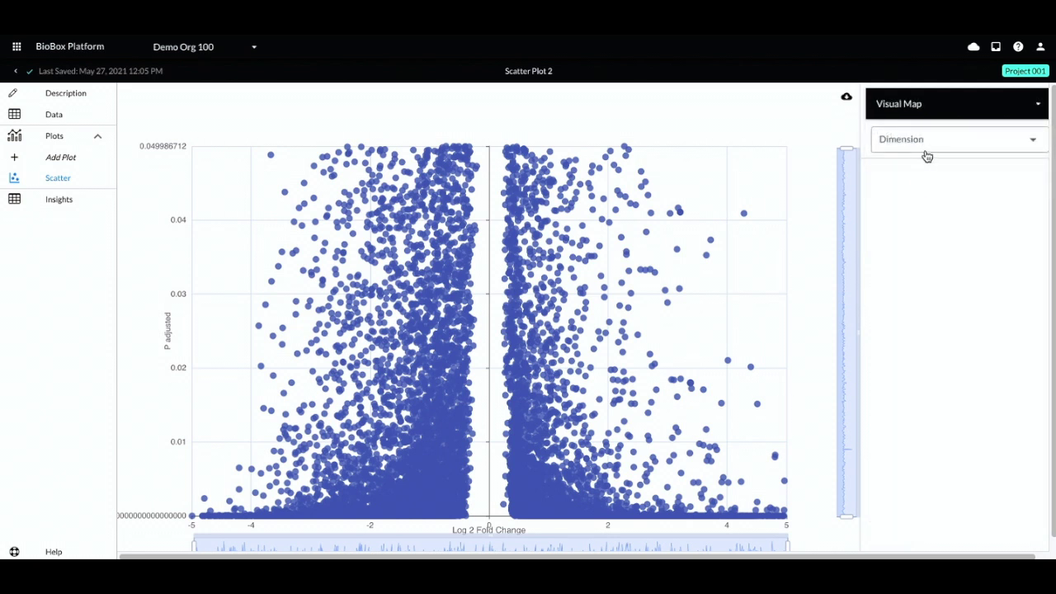
pyautogui.click(929, 149)
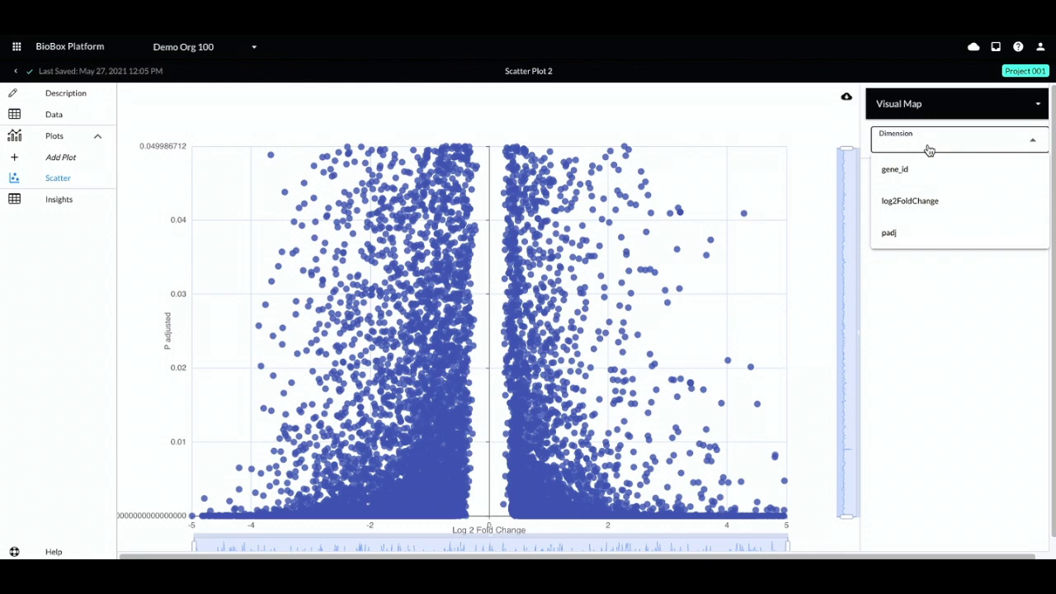
pyautogui.click(950, 213)
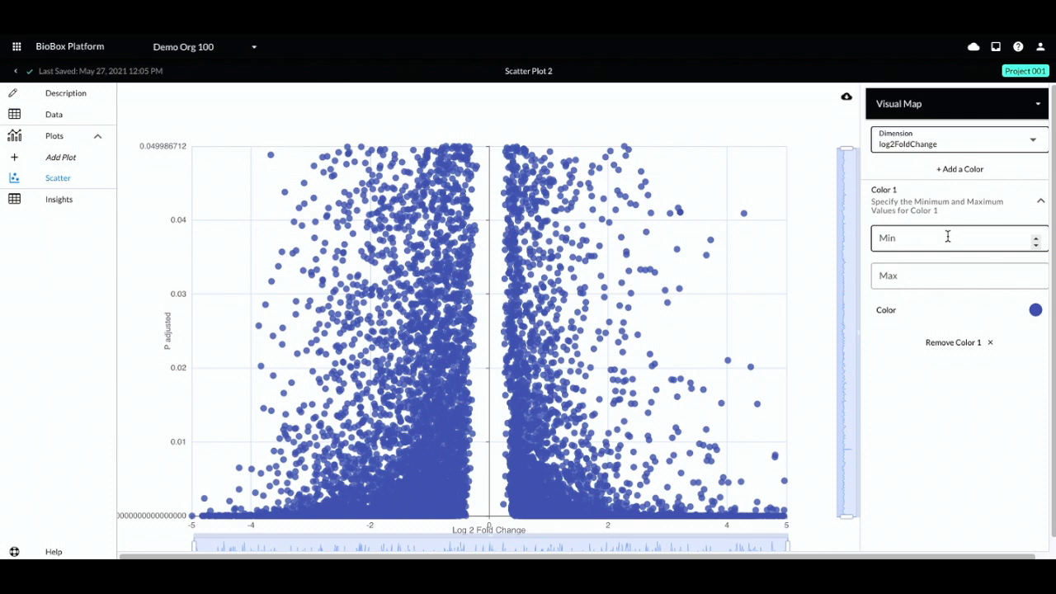
pyautogui.click(948, 236)
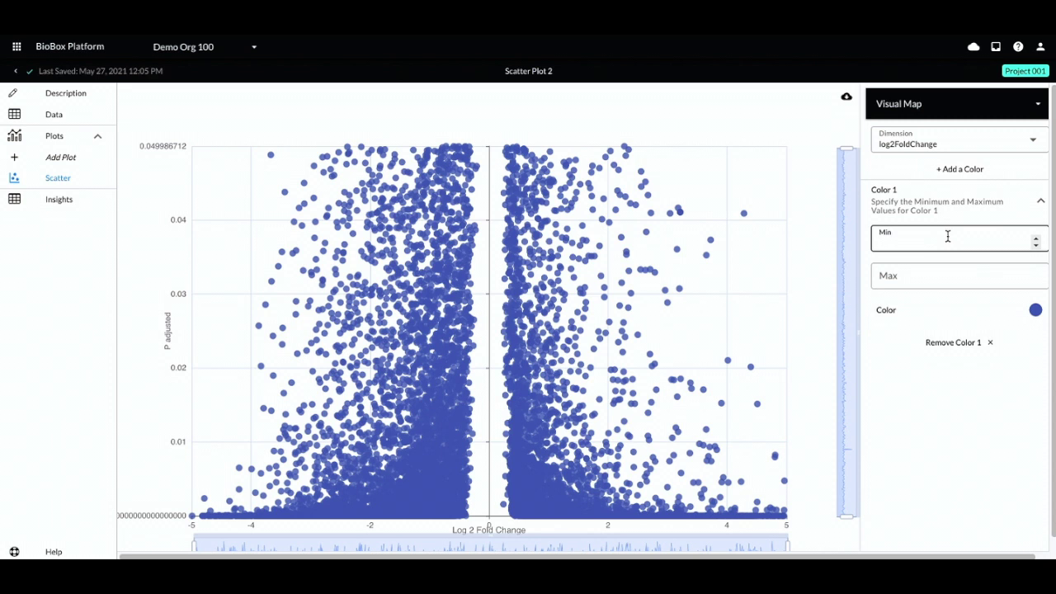
pyautogui.write('0')
pyautogui.click(966, 283)
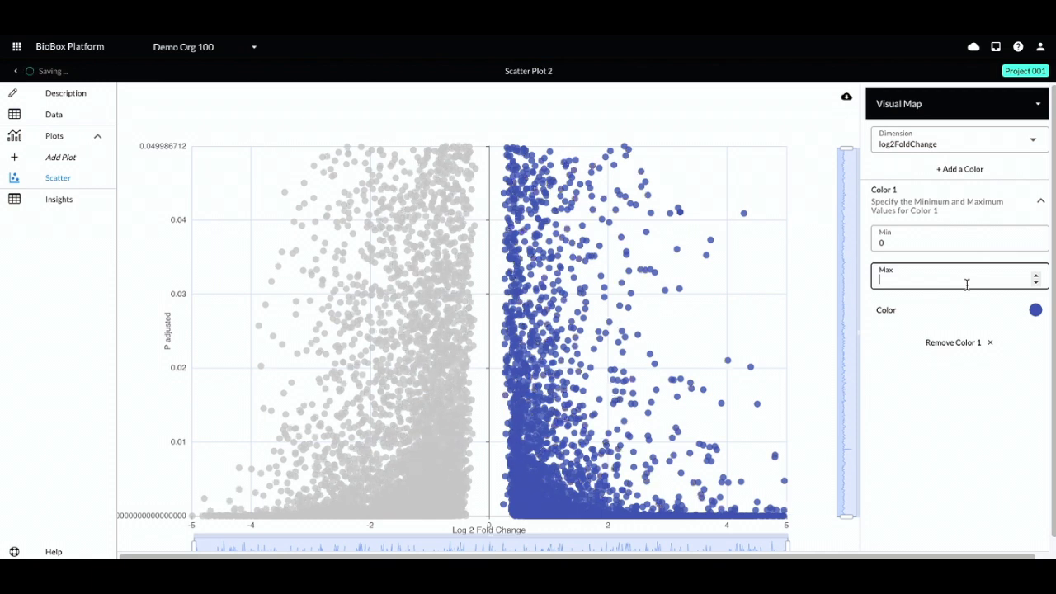
pyautogui.write('5')
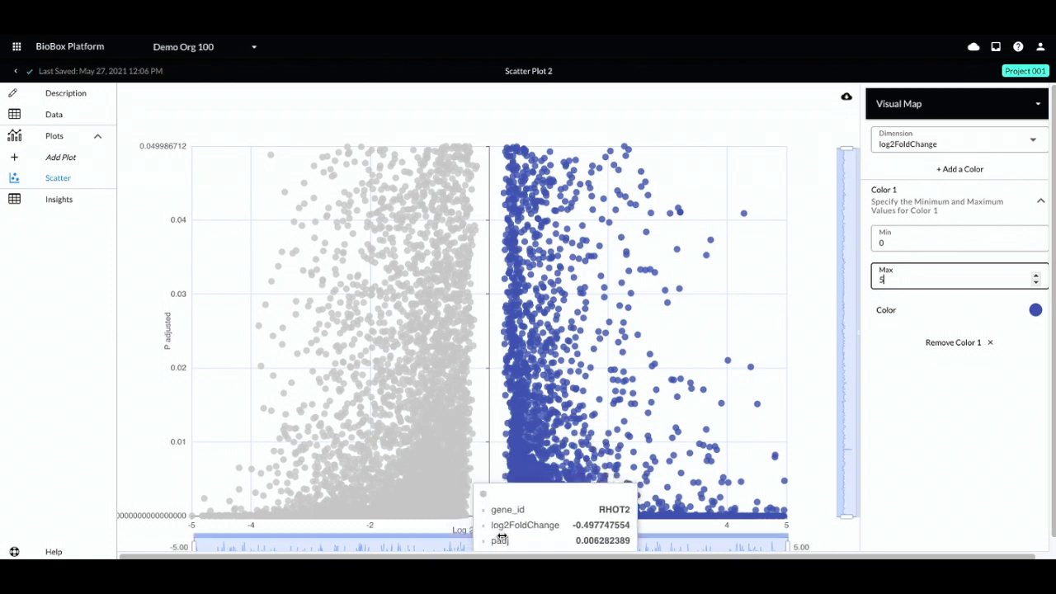
# Add a second visual map color in red for log2FoldChange values from -5 to 0
pyautogui.click(966, 171)
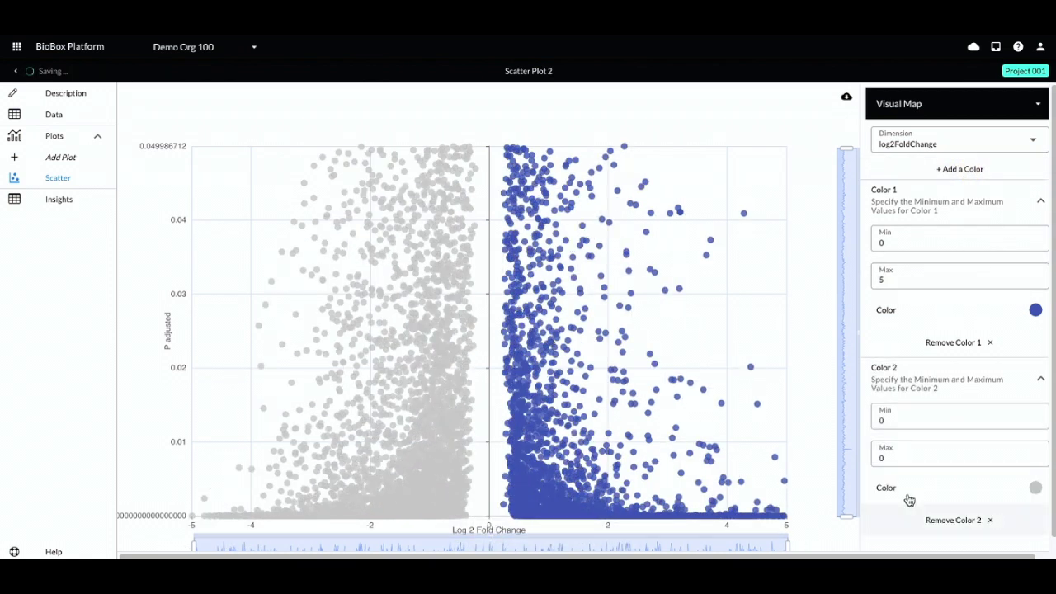
pyautogui.click(899, 419)
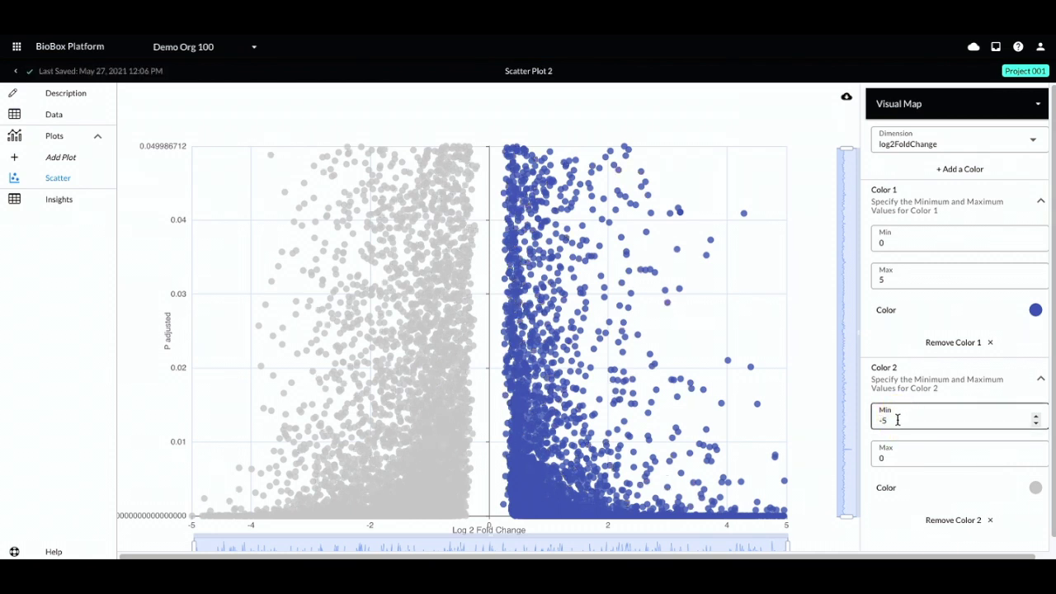
pyautogui.click(1036, 490)
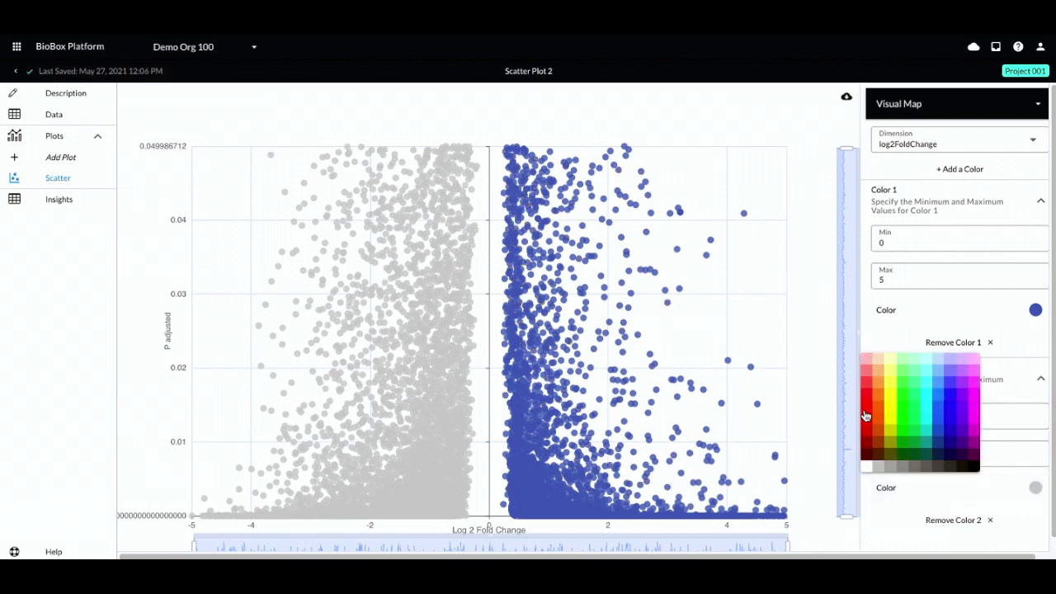
pyautogui.click(865, 415)
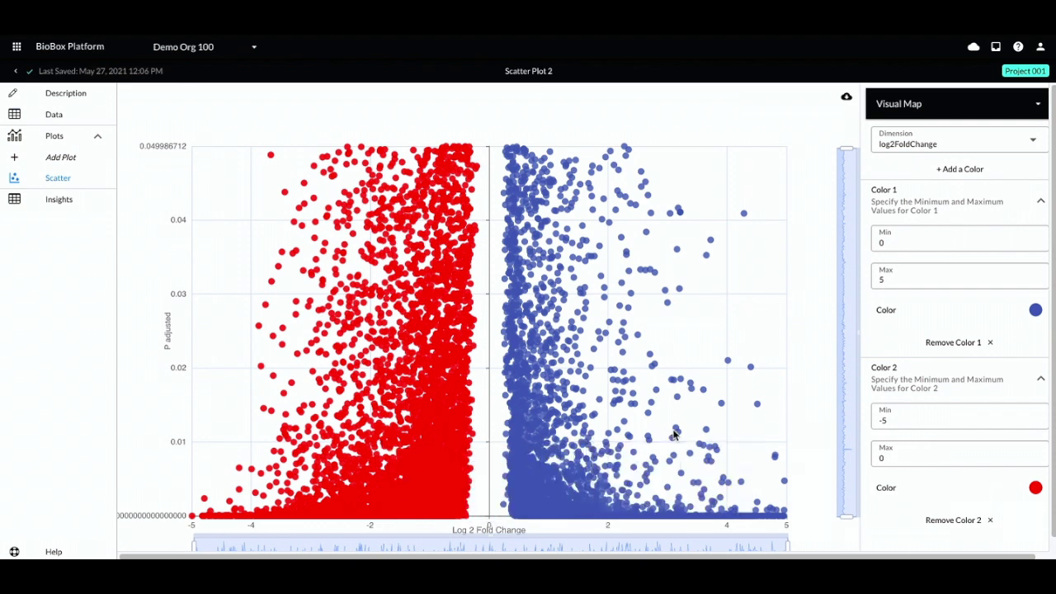
pyautogui.moveTo(675, 435)
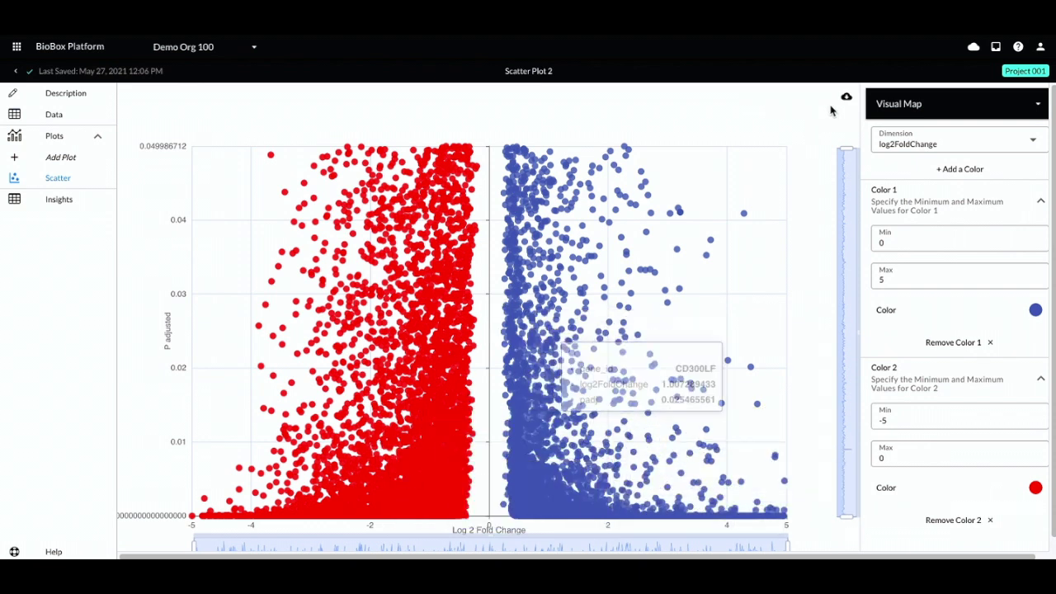
# Title the plot "Volcano Plot" and turn off its gridlines in the grid settings
pyautogui.click(897, 114)
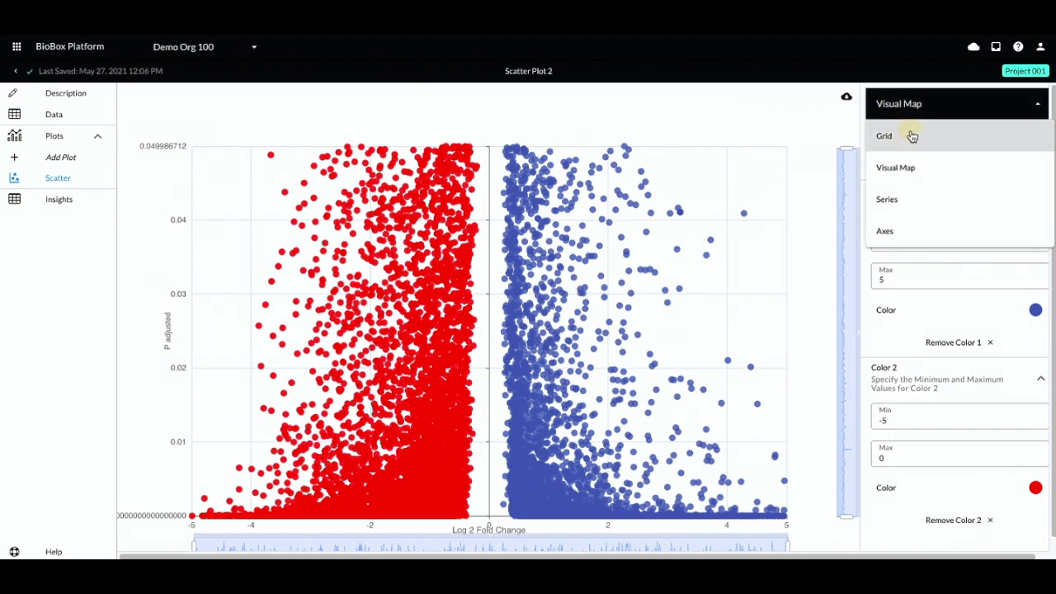
pyautogui.click(908, 135)
pyautogui.click(930, 144)
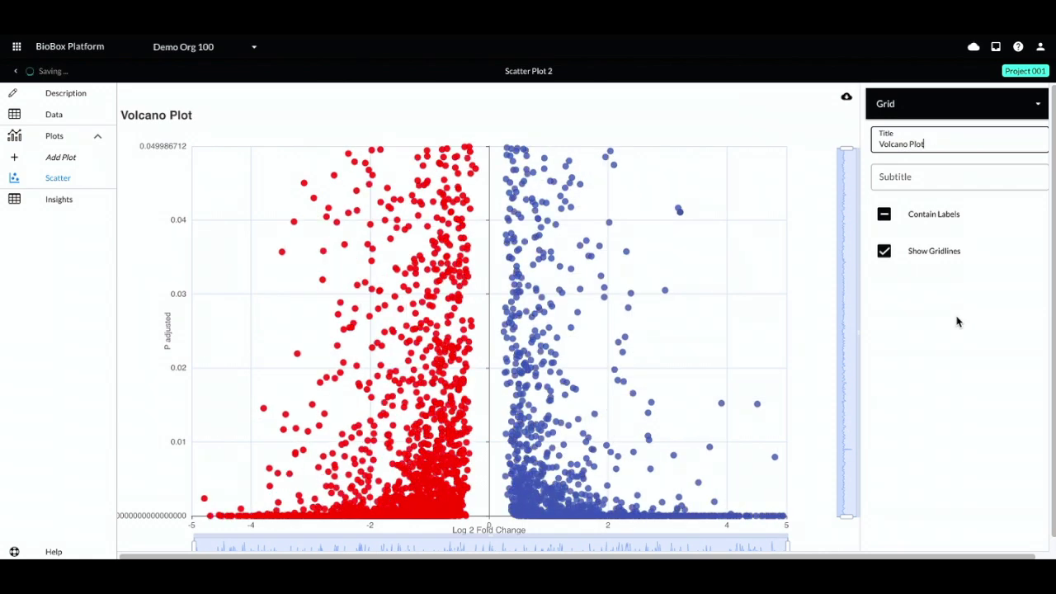
pyautogui.click(882, 251)
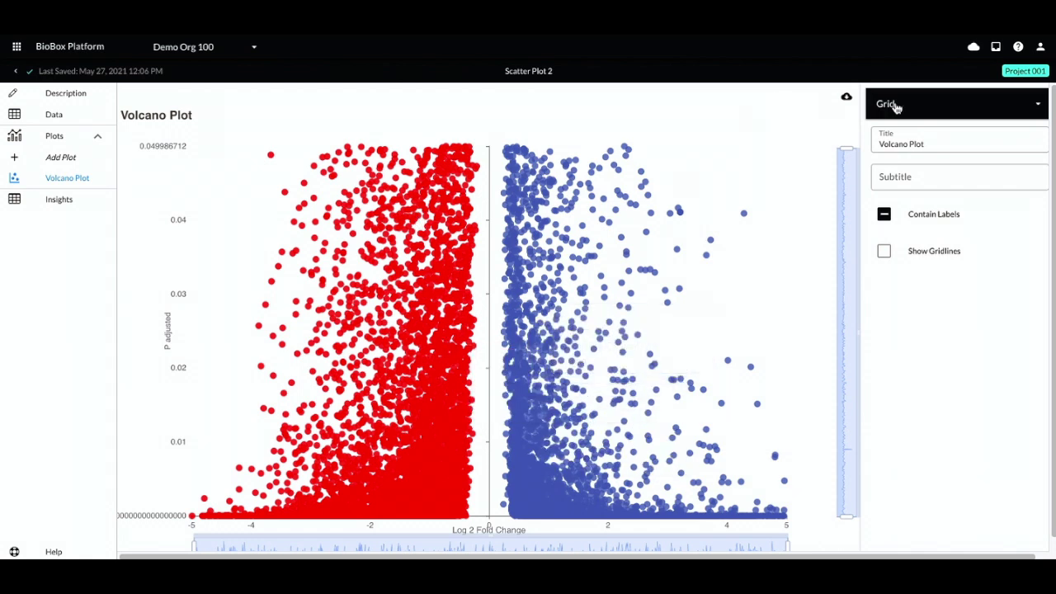
# Examine the plot's export options, including the available image types, and close them without downloading
pyautogui.click(846, 97)
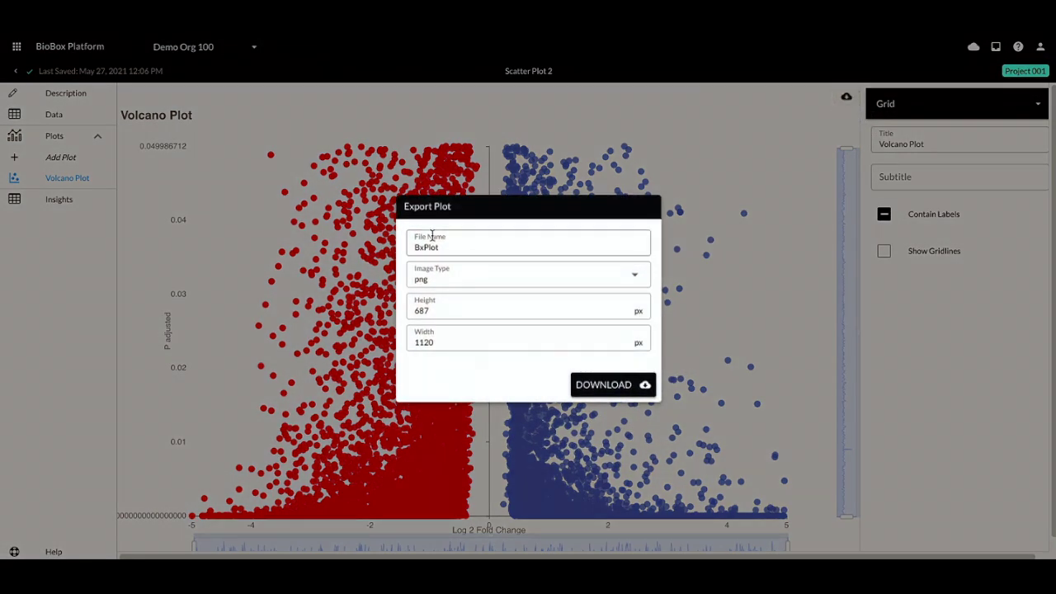
pyautogui.click(446, 285)
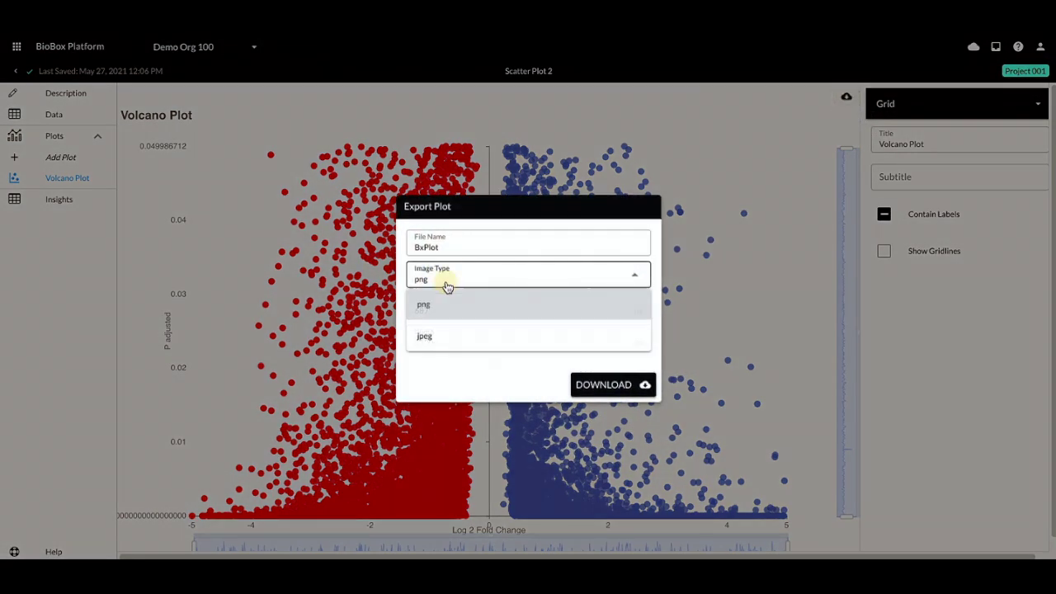
pyautogui.click(449, 387)
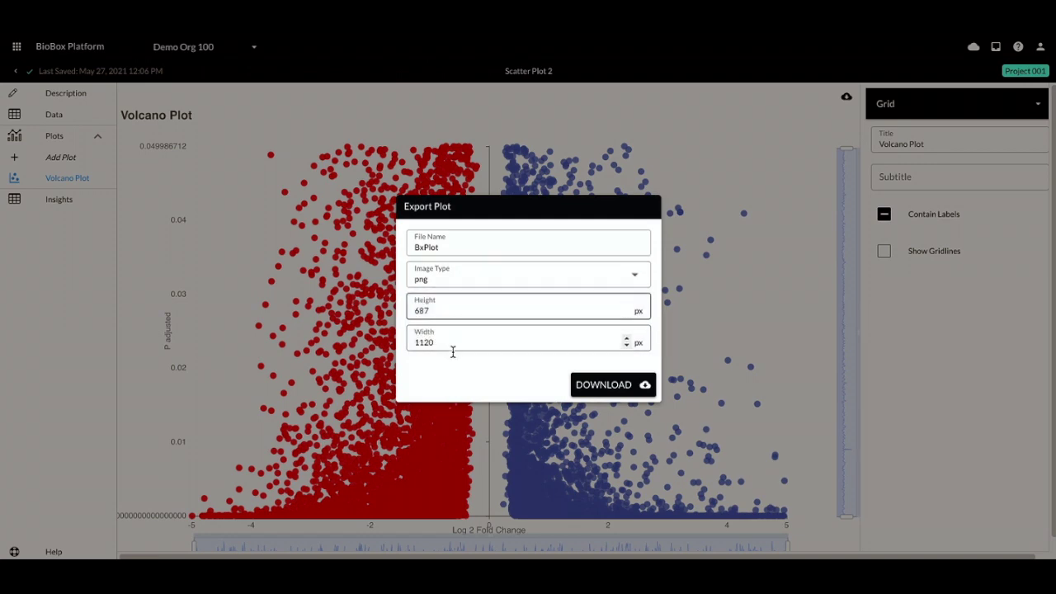
pyautogui.click(765, 365)
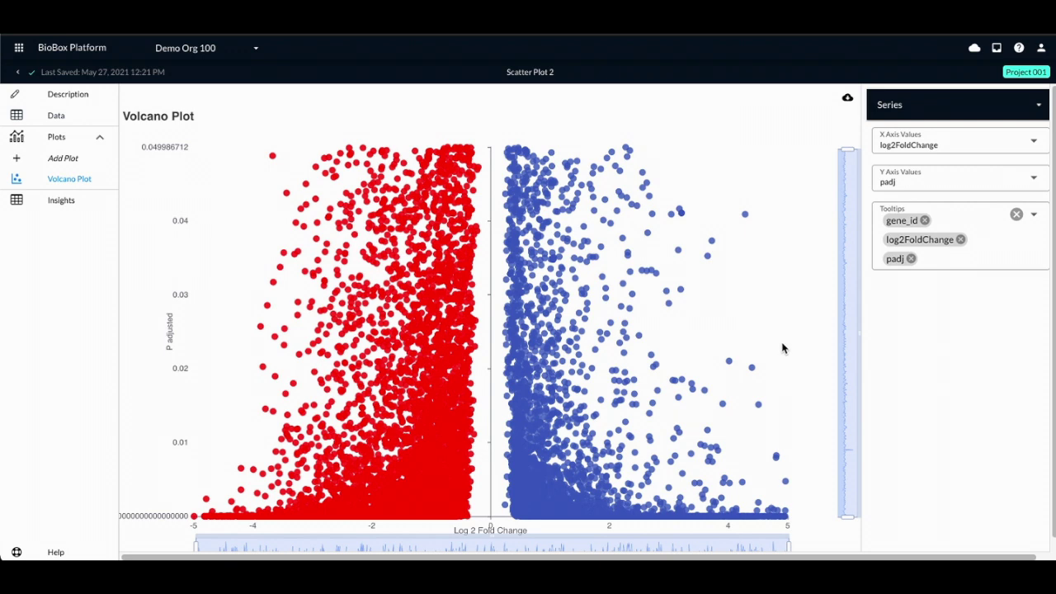
# Open the plot's data table and sort its rows by log2FoldChange in ascending order
pyautogui.click(66, 123)
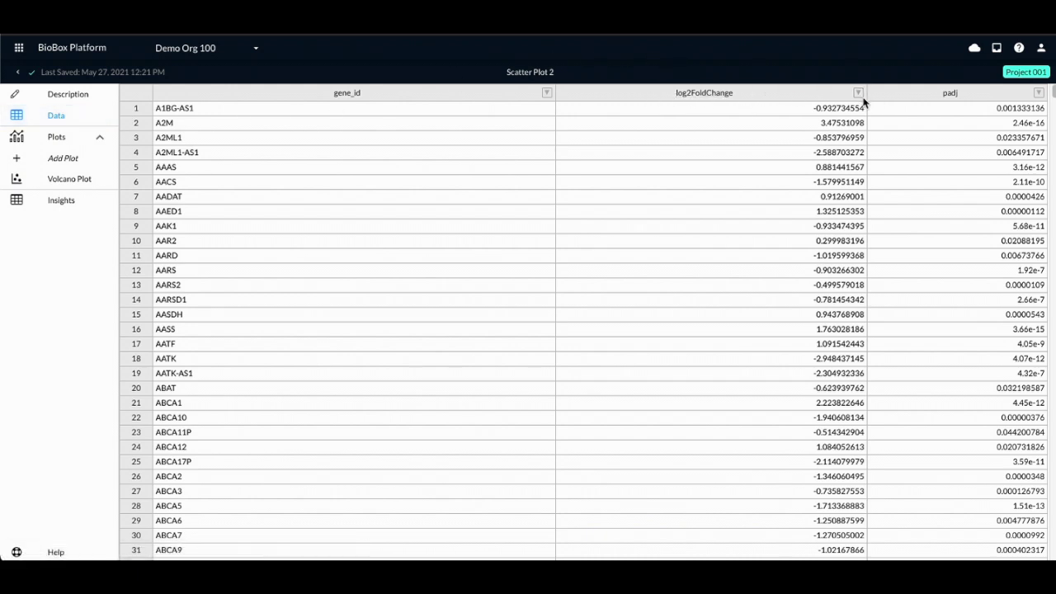
pyautogui.click(796, 90)
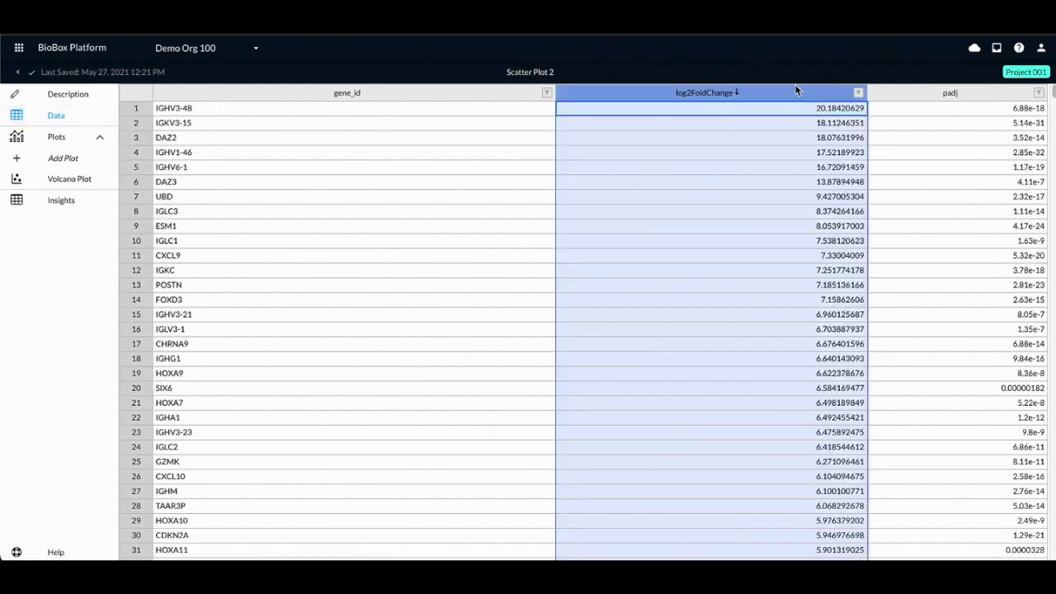
pyautogui.click(705, 94)
pyautogui.click(705, 94)
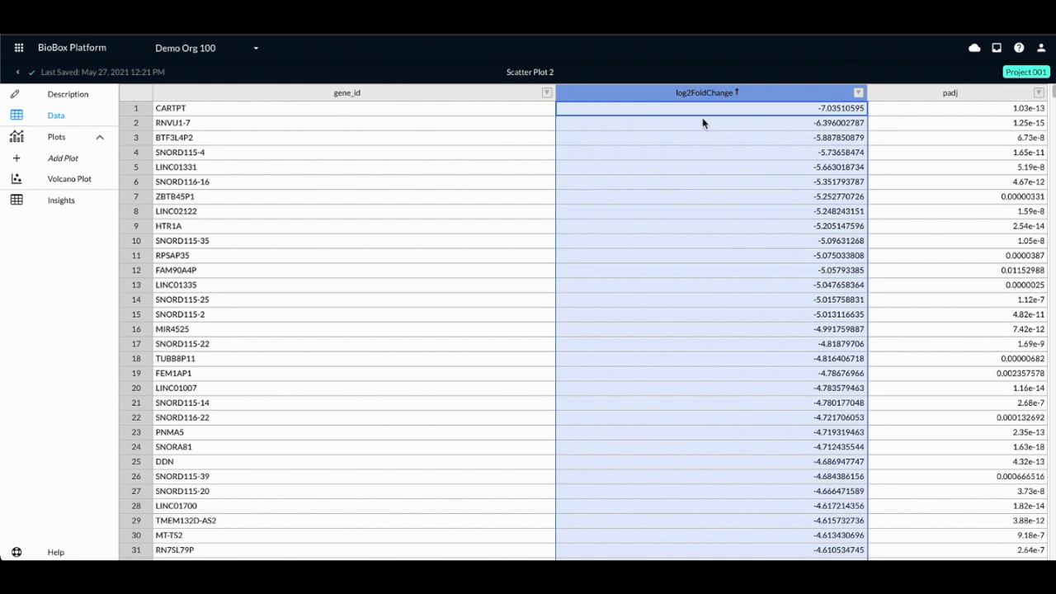
# Filter the log2FoldChange column to values greater than or equal to 3
pyautogui.click(859, 95)
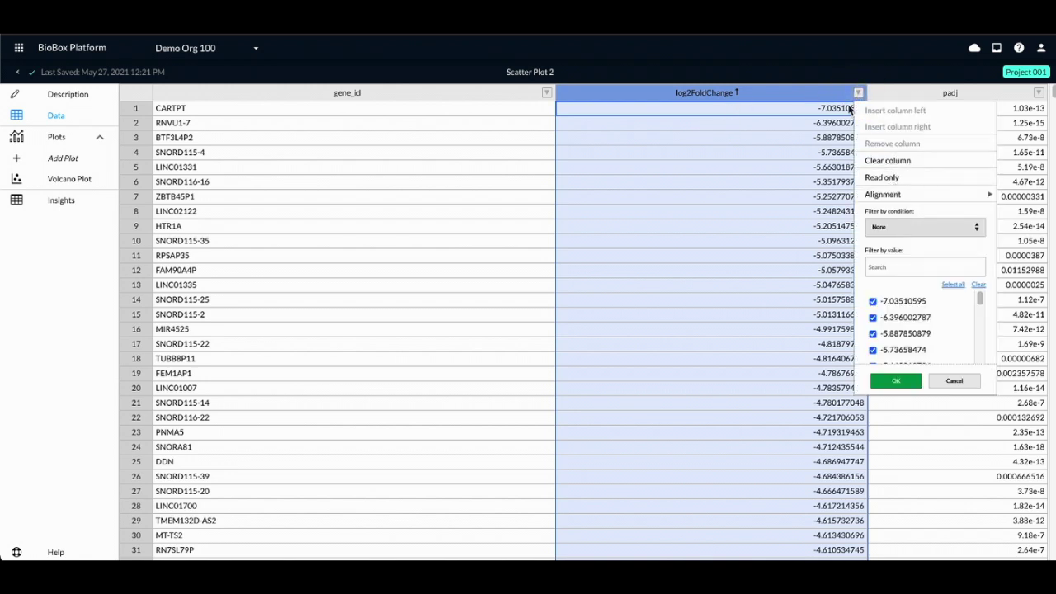
pyautogui.click(915, 235)
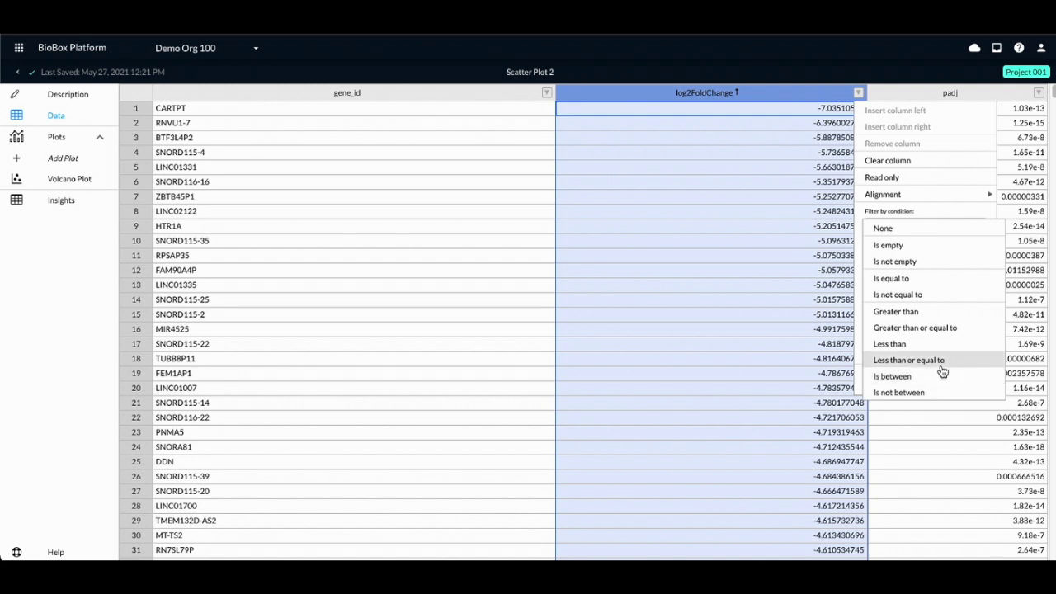
pyautogui.click(940, 328)
pyautogui.click(902, 257)
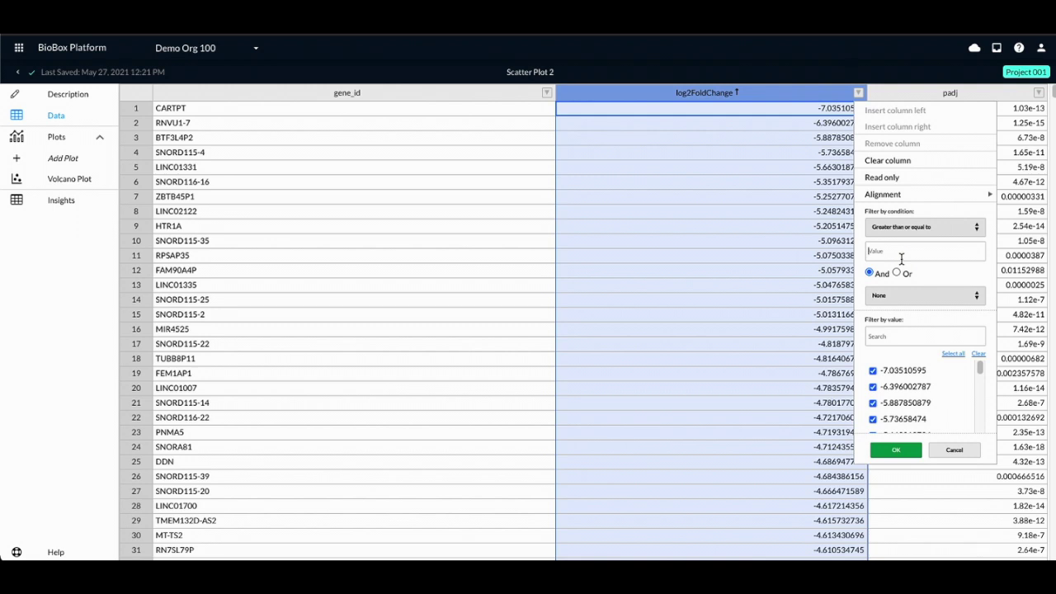
pyautogui.write('3')
pyautogui.click(897, 452)
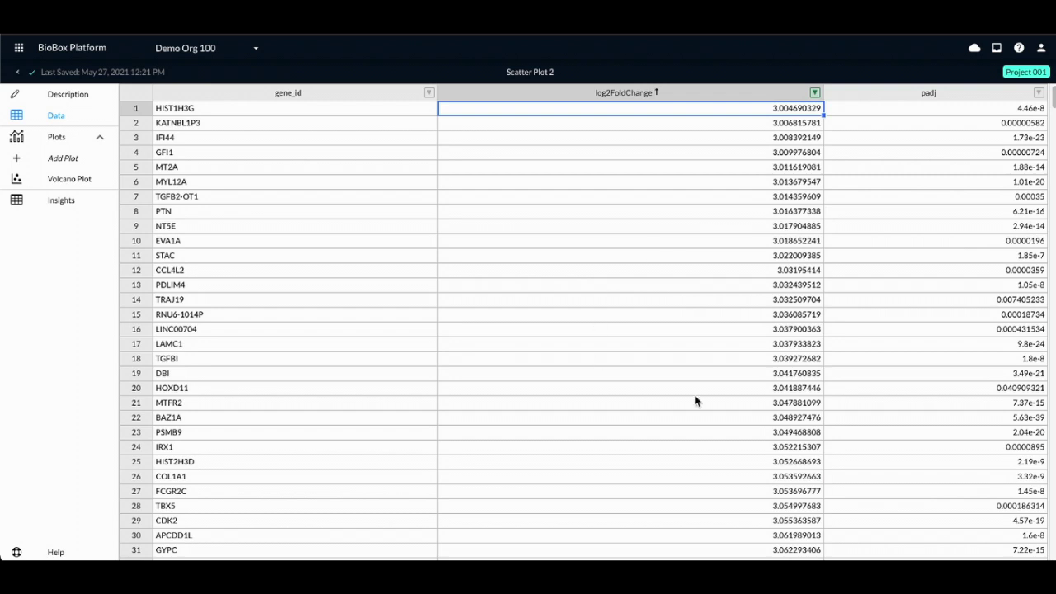
pyautogui.scroll(-3, 474, 415)
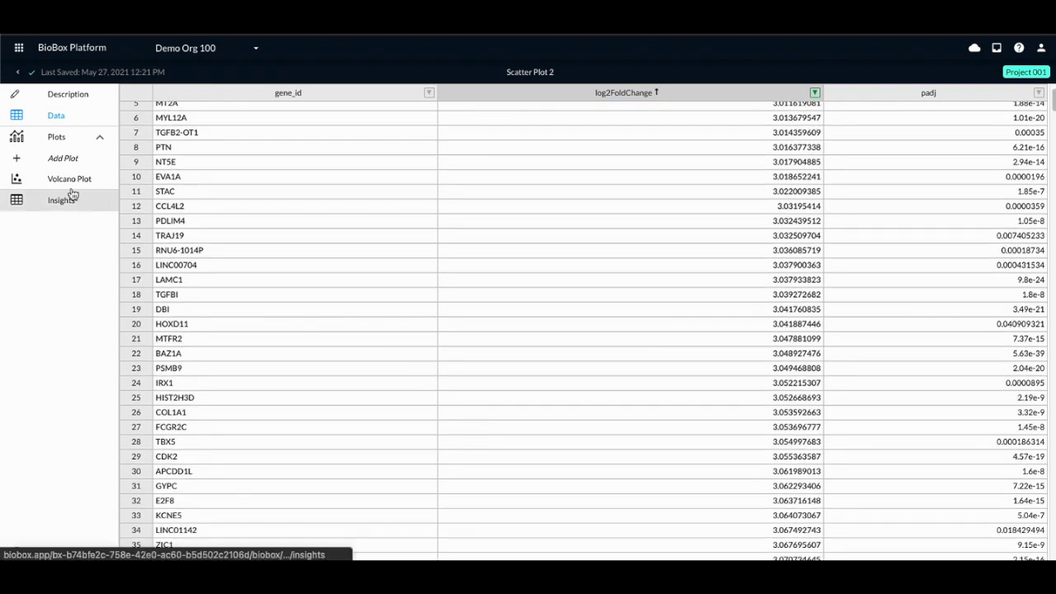
# In the volcano plot, set the minimum X axis value to 0 and clear the maximum so it follows the data
pyautogui.click(69, 180)
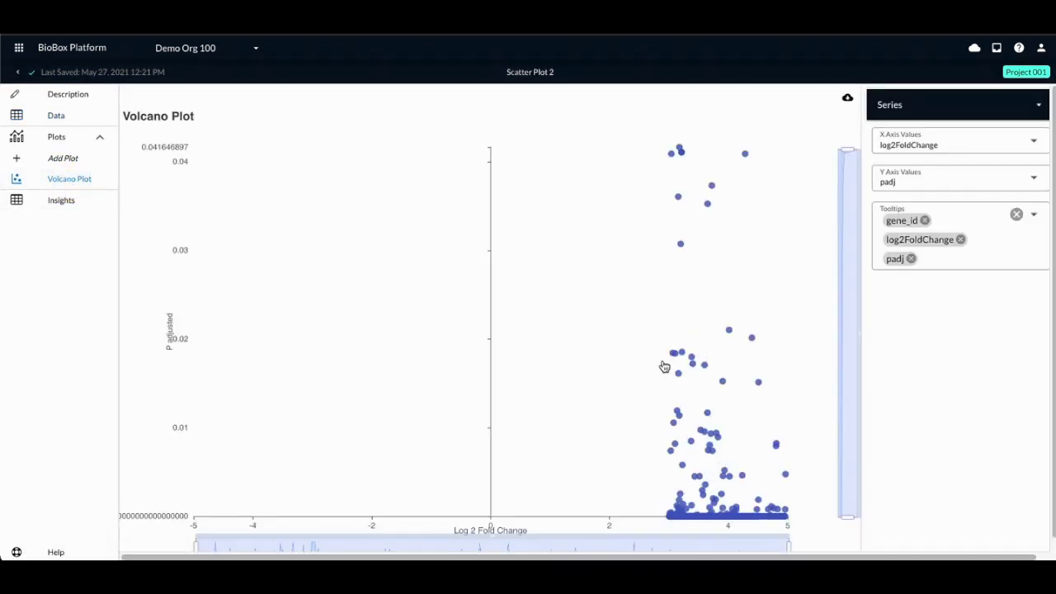
pyautogui.click(952, 108)
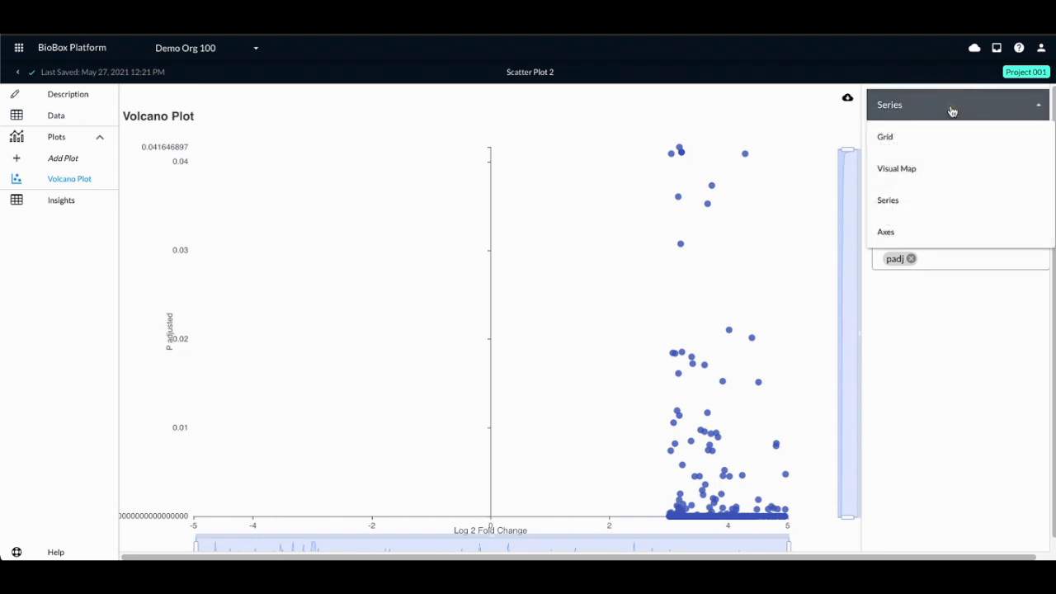
pyautogui.click(954, 226)
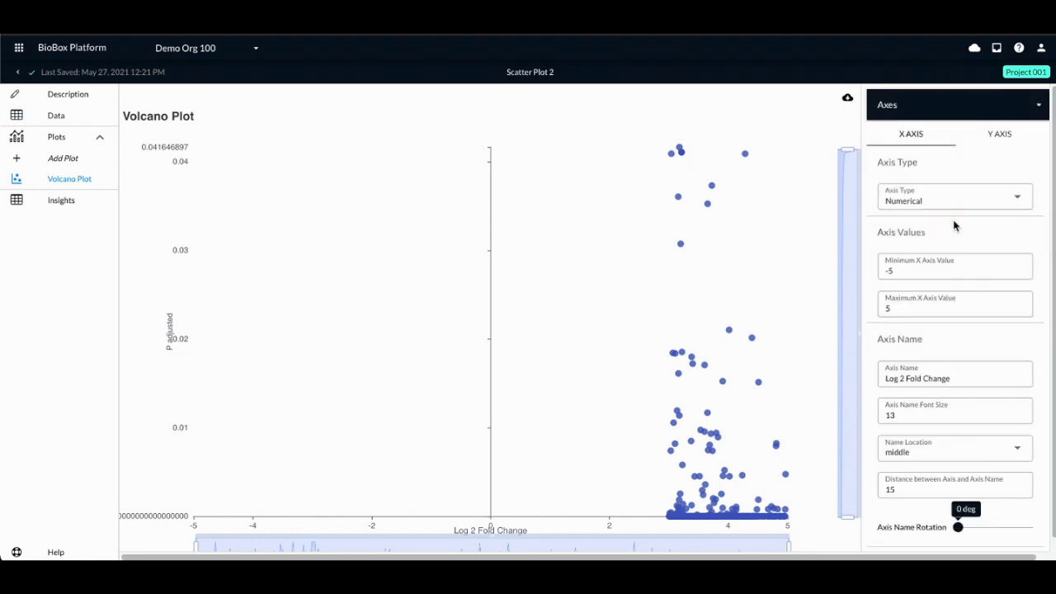
pyautogui.click(934, 273)
pyautogui.press('BackSpace')
pyautogui.press('BackSpace')
pyautogui.write('0')
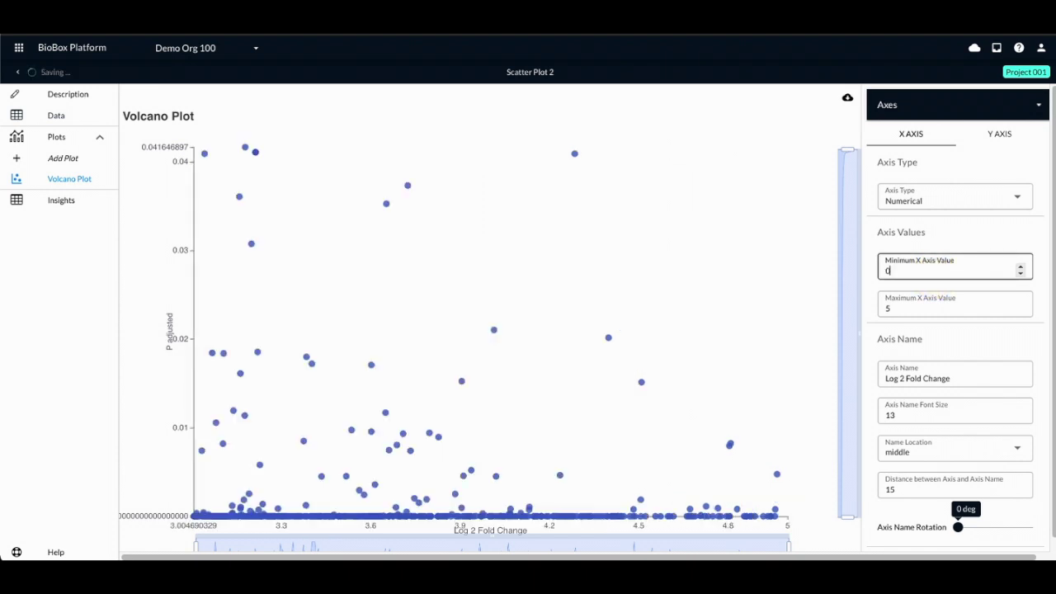
pyautogui.click(926, 307)
pyautogui.press('BackSpace')
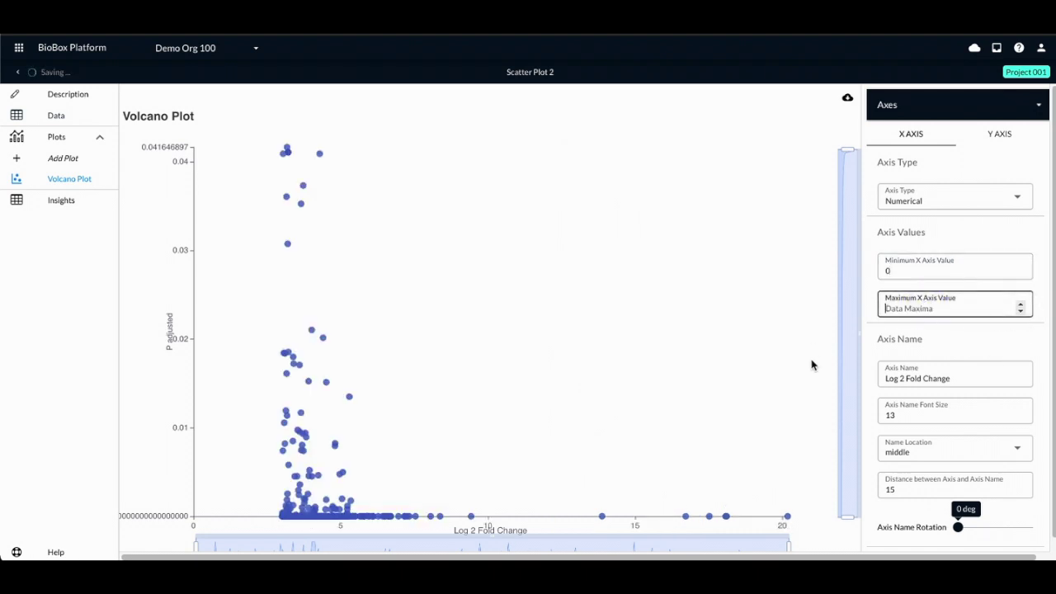
pyautogui.click(871, 346)
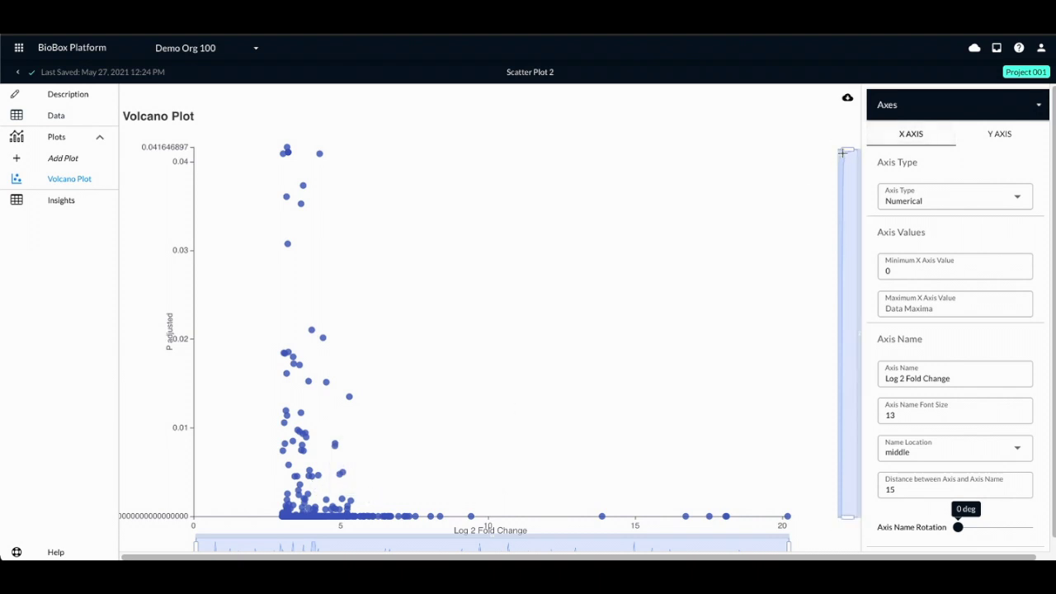
pyautogui.moveTo(846, 151); pyautogui.dragTo(835, 488)
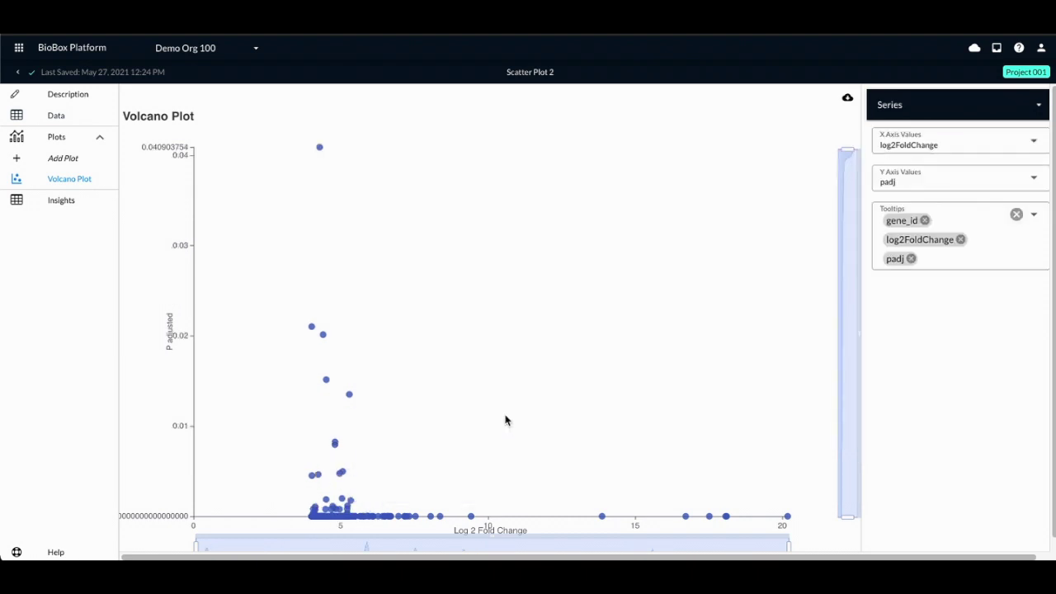
pyautogui.click(503, 415)
# Review the filtered genes' enrichment insights for epigenetics, pathways and ontology
pyautogui.click(69, 212)
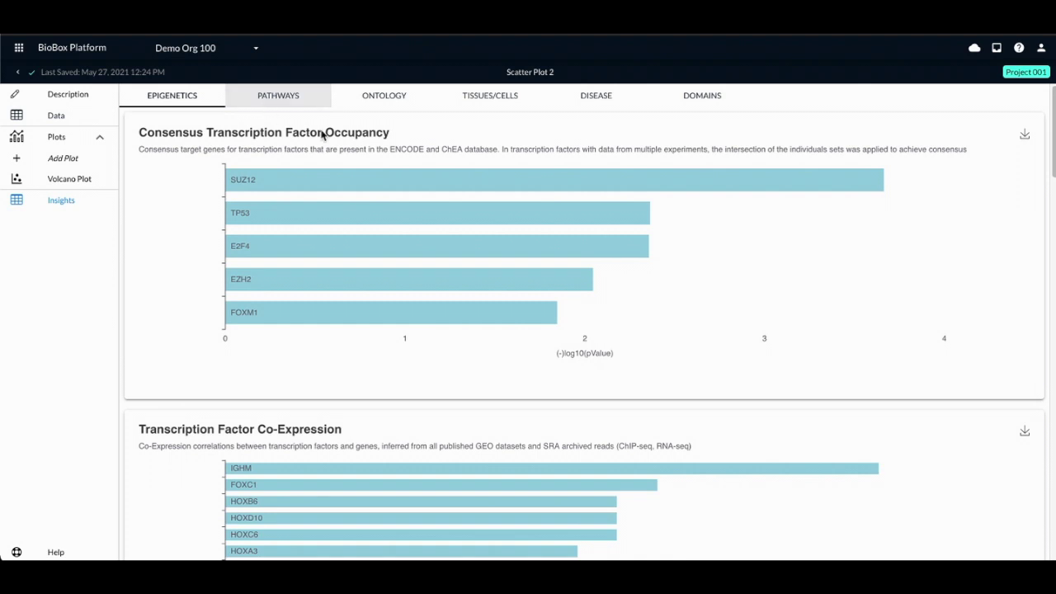
pyautogui.click(297, 106)
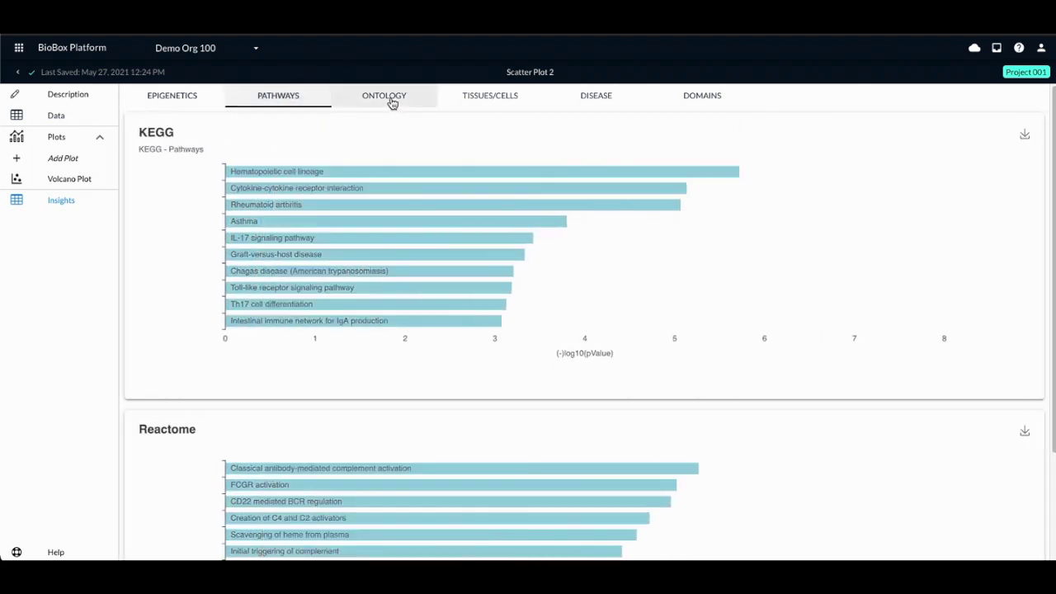
pyautogui.click(392, 98)
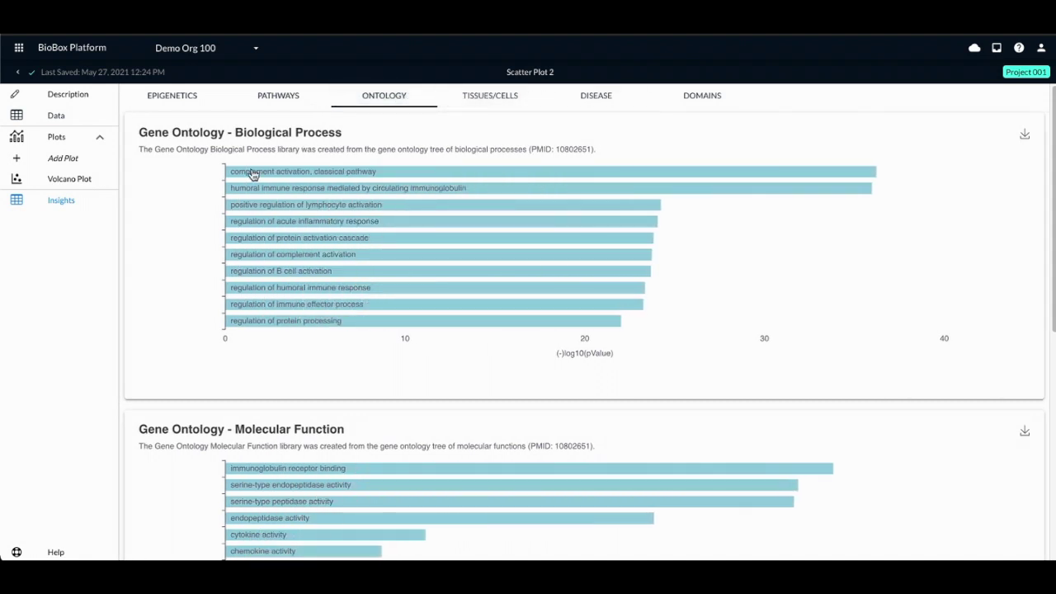
# Open the Hematopoietic cell lineage result in KEGG pathways and inspect HLA-DRB5's summary and observations and ANPEP's summary
pyautogui.click(276, 98)
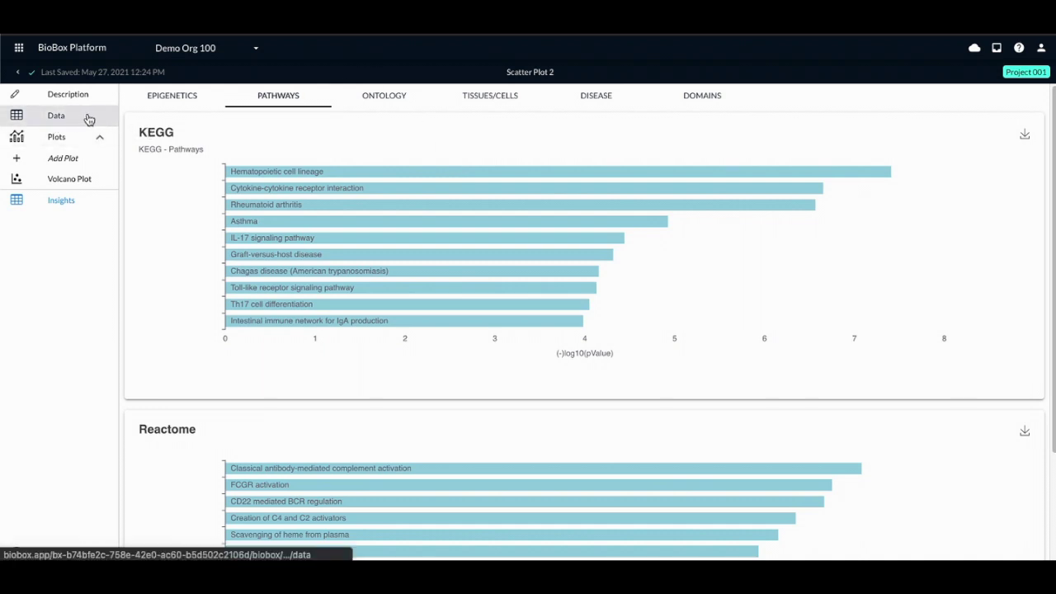
pyautogui.moveTo(382, 177)
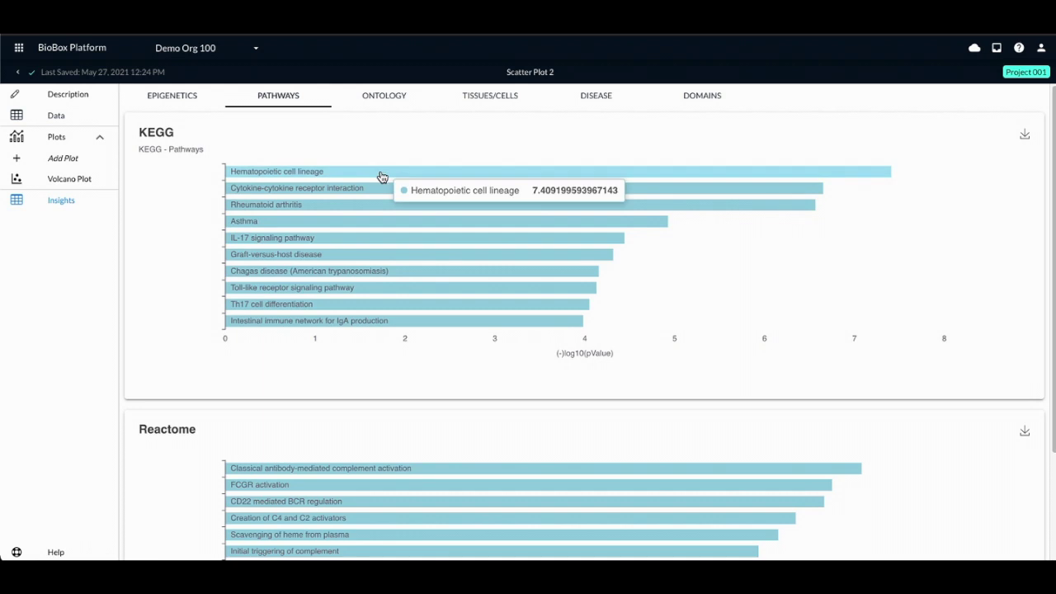
pyautogui.click(382, 176)
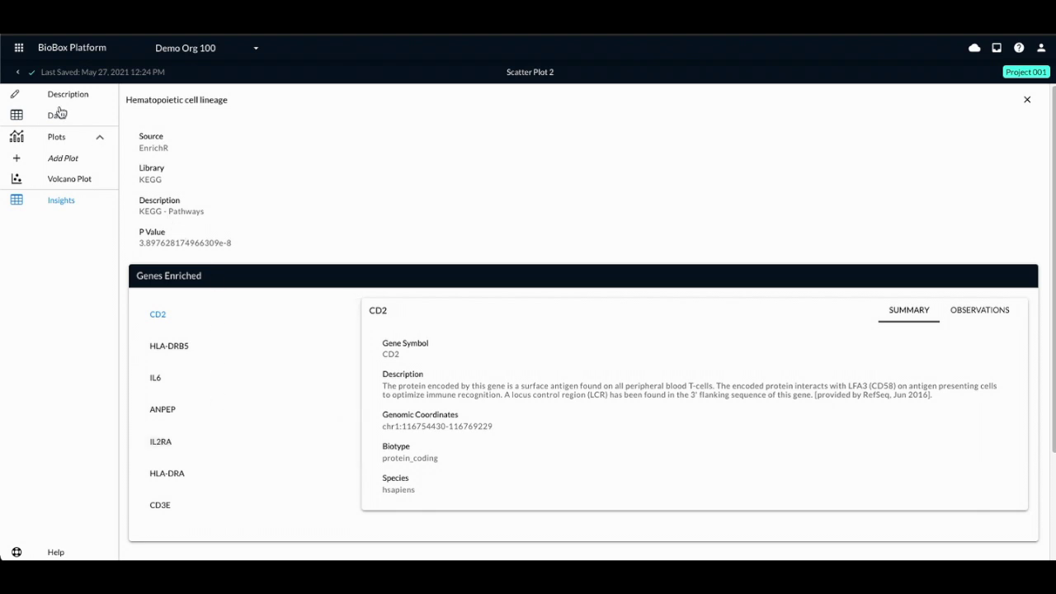
pyautogui.click(224, 353)
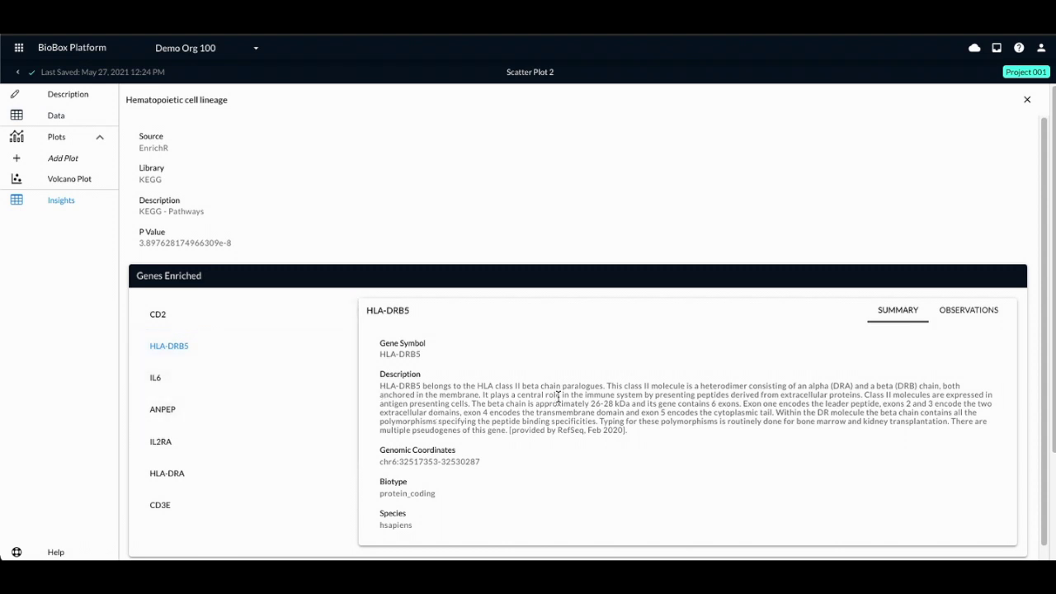
pyautogui.click(956, 317)
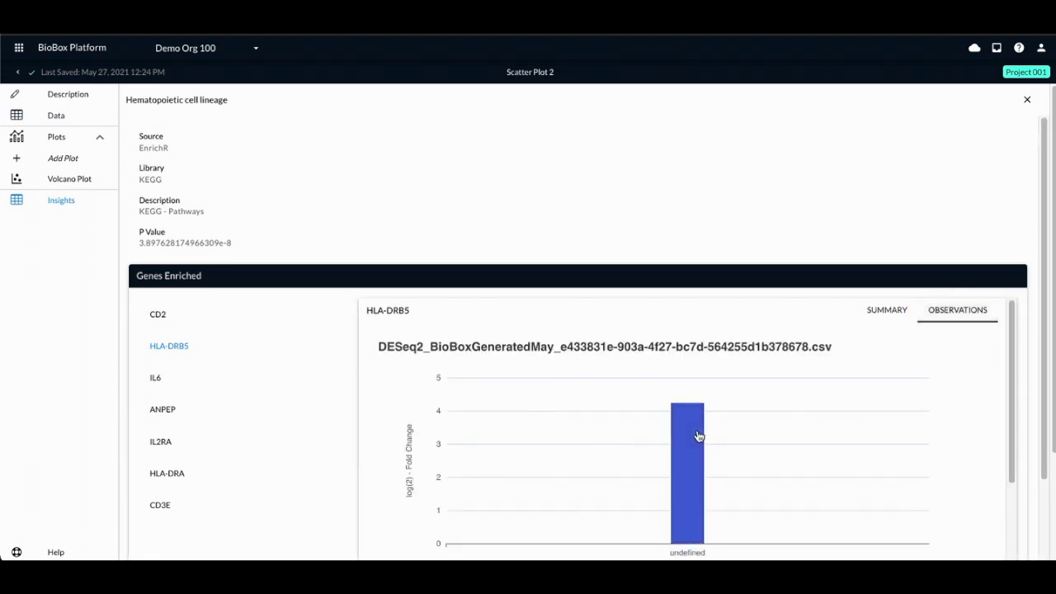
pyautogui.click(248, 423)
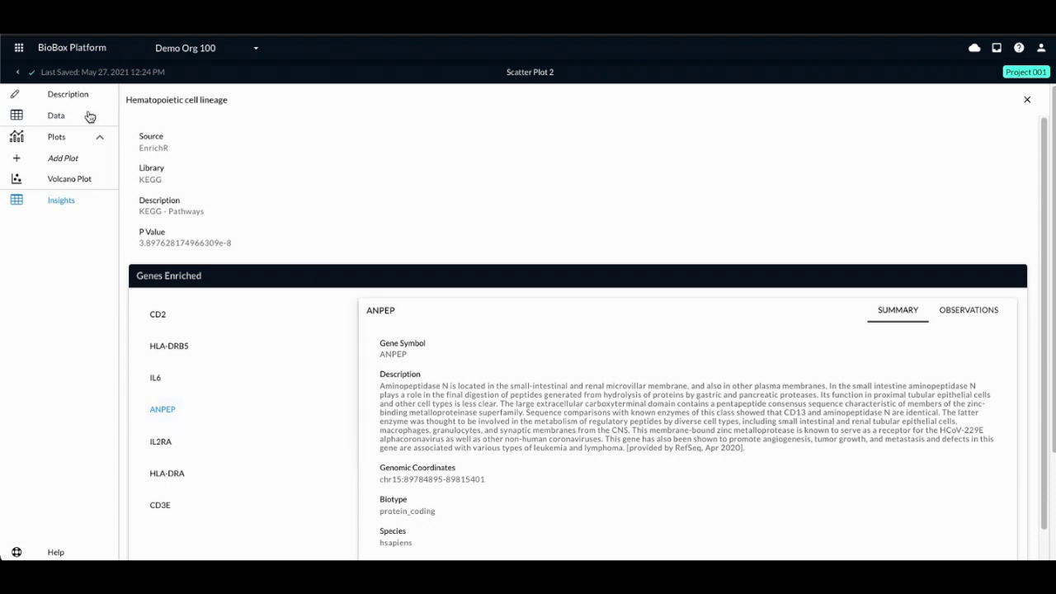
# Open the Knowledge Engine and search it for BRCA1
pyautogui.click(21, 49)
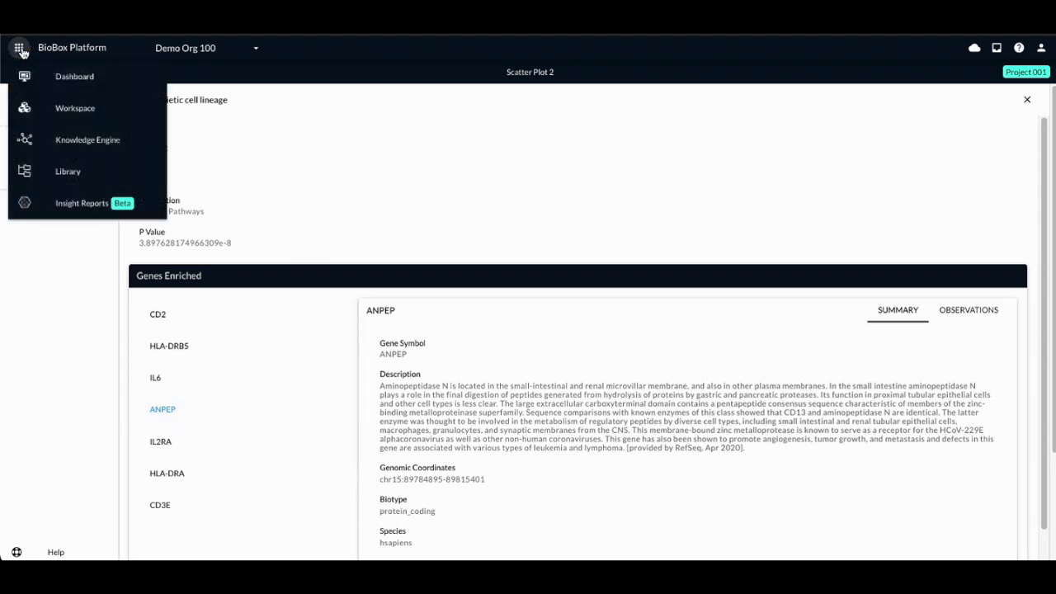
pyautogui.click(104, 144)
pyautogui.click(355, 334)
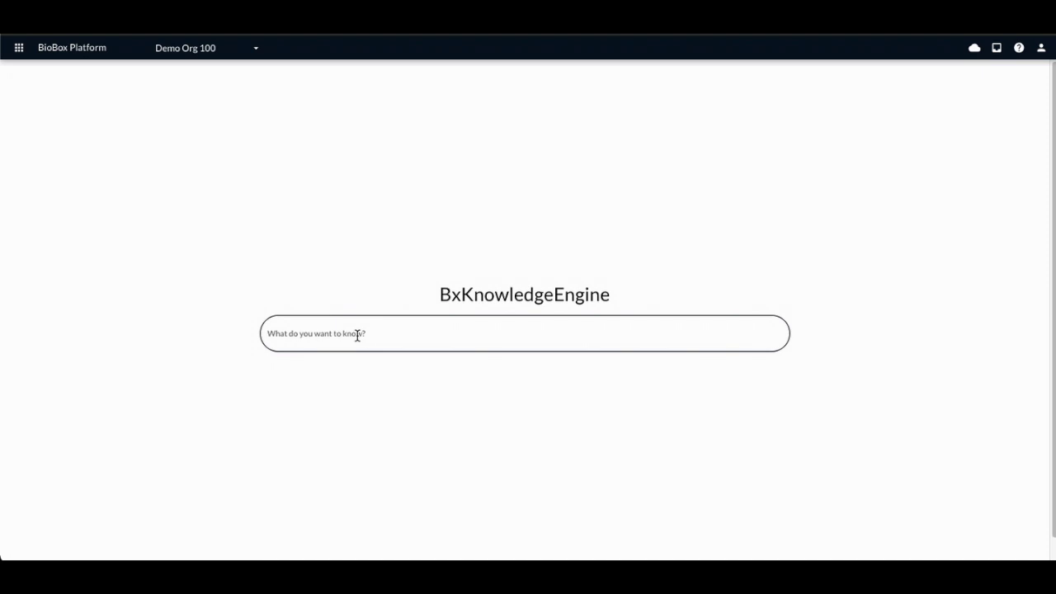
pyautogui.write('BRCA1')
pyautogui.click(424, 332)
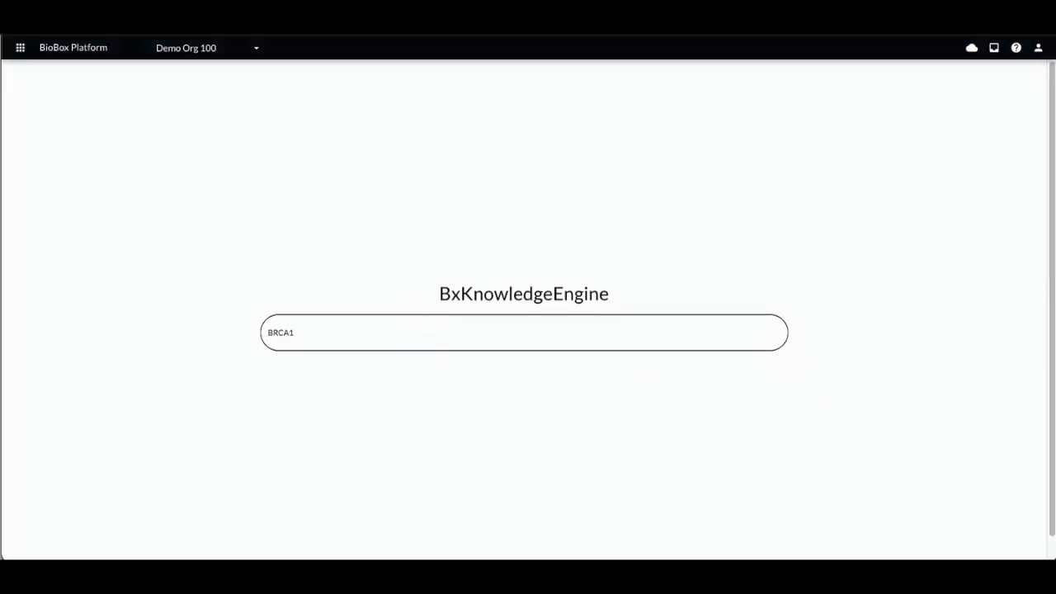
pyautogui.press('Return')
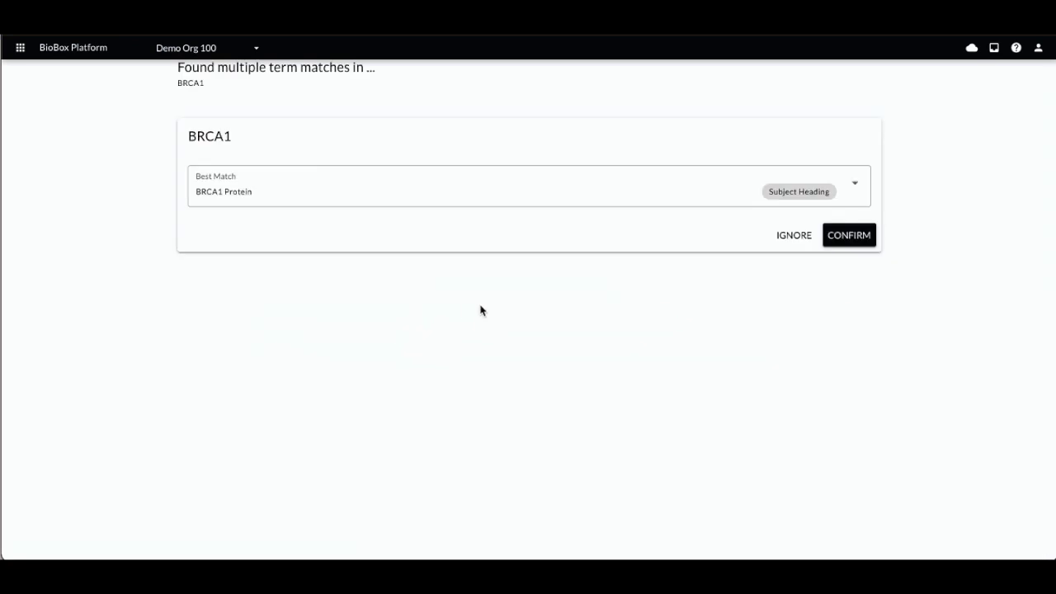
# Choose the hsapiens gene BRCA1 as the best match, confirm it and continue to the query results
pyautogui.click(797, 204)
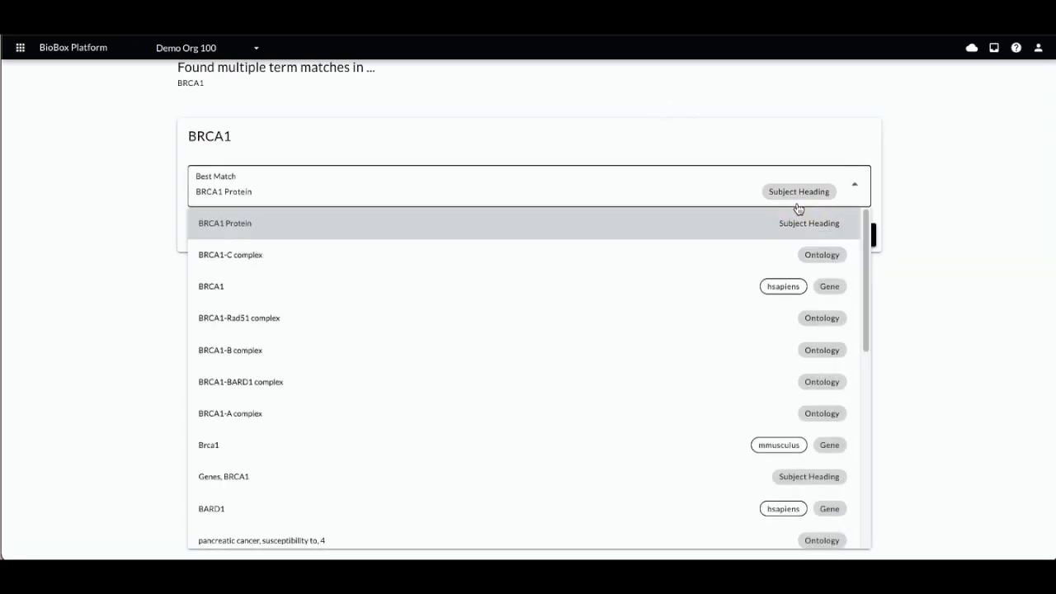
pyautogui.moveTo(801, 288)
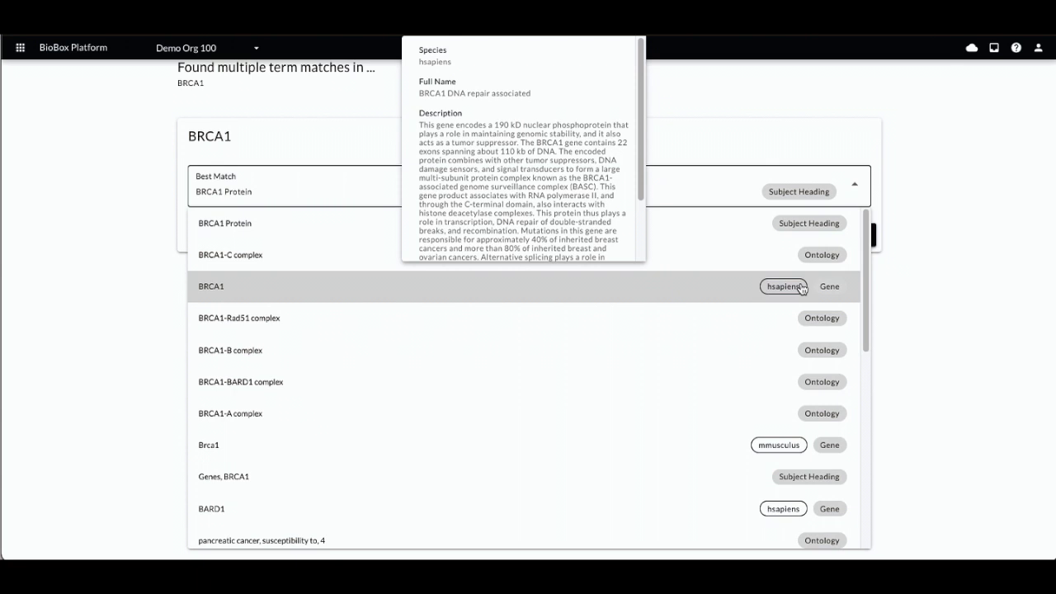
pyautogui.click(802, 288)
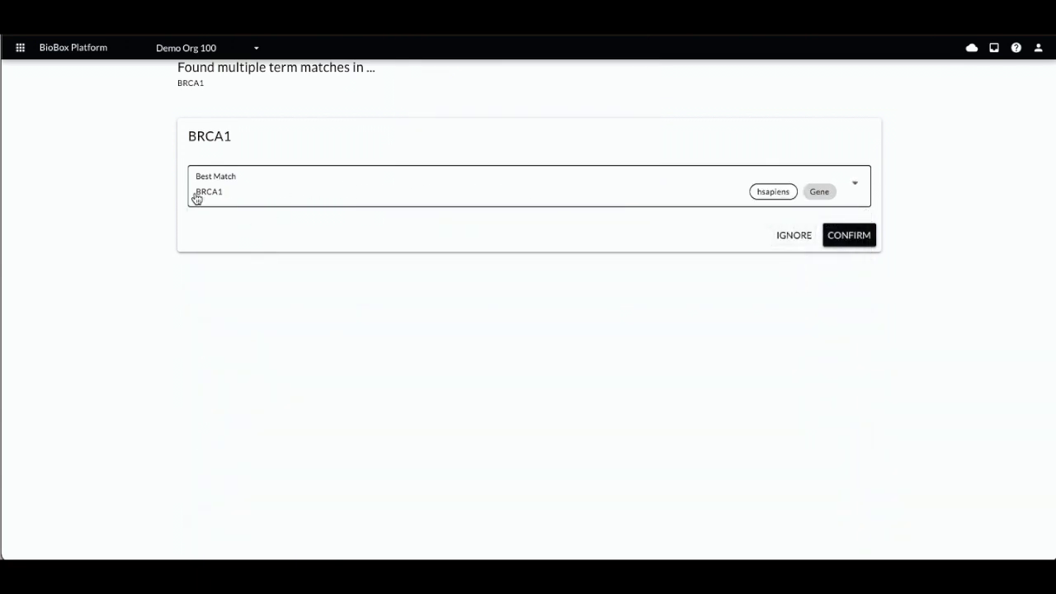
pyautogui.click(847, 233)
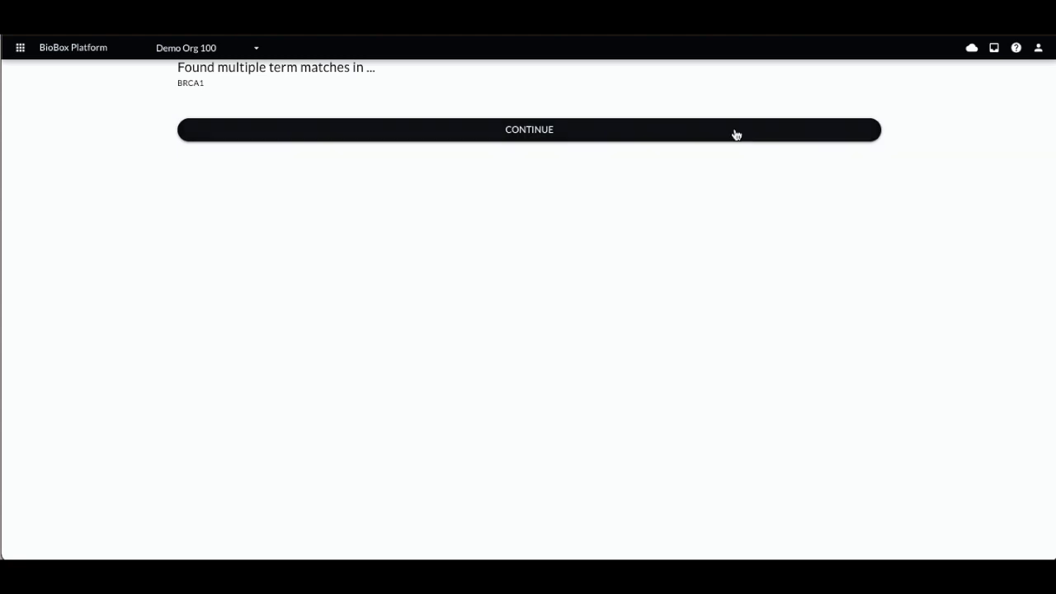
pyautogui.click(736, 130)
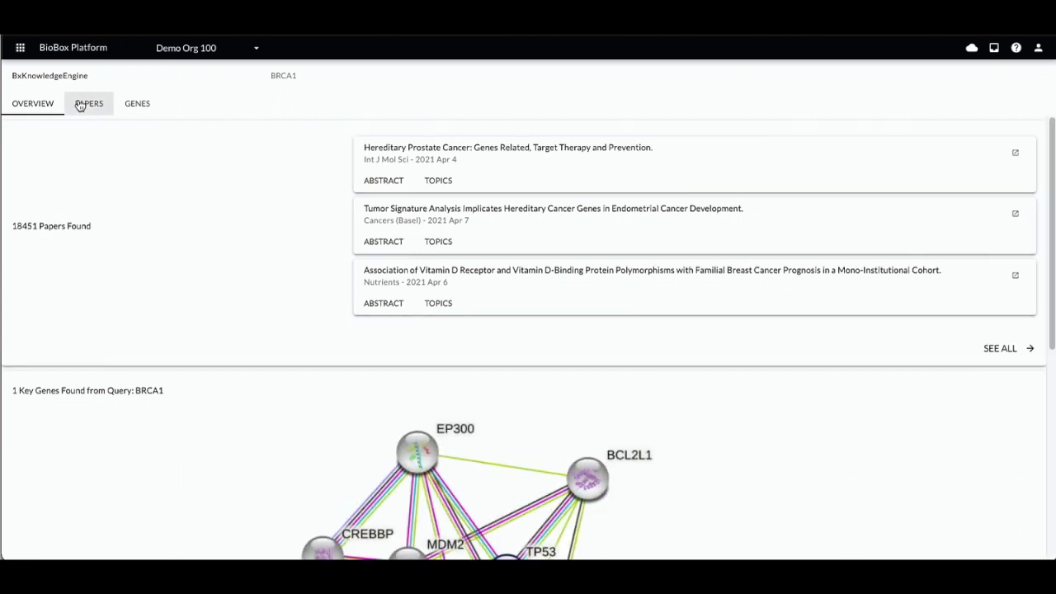
# Examine the papers found for BRCA1 and the gene's summary
pyautogui.click(99, 106)
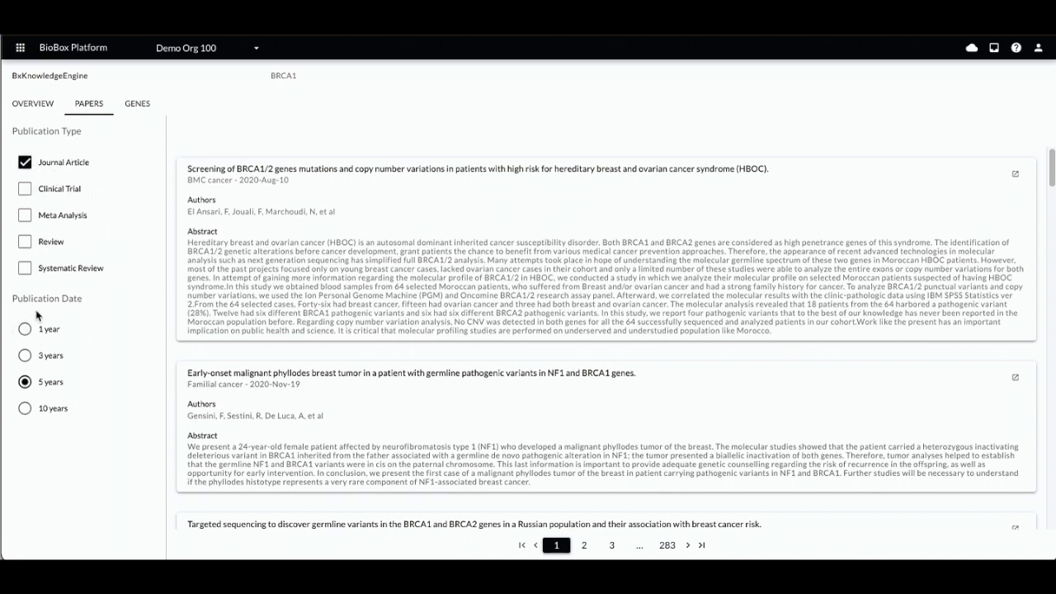
pyautogui.click(147, 105)
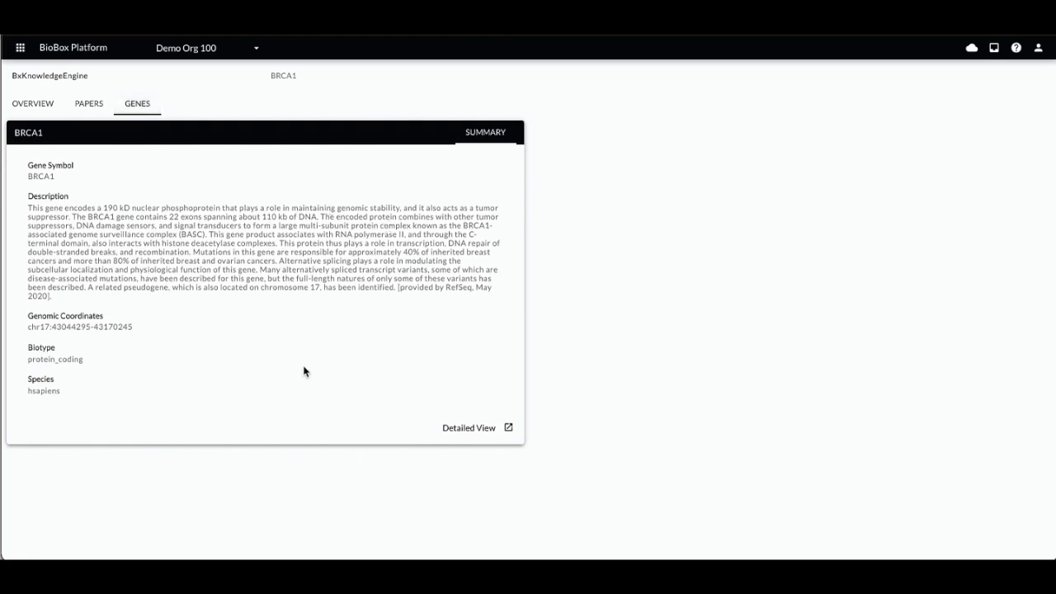
# Open BRCA1's detailed view and look through its transcript isoforms and proteins
pyautogui.click(465, 429)
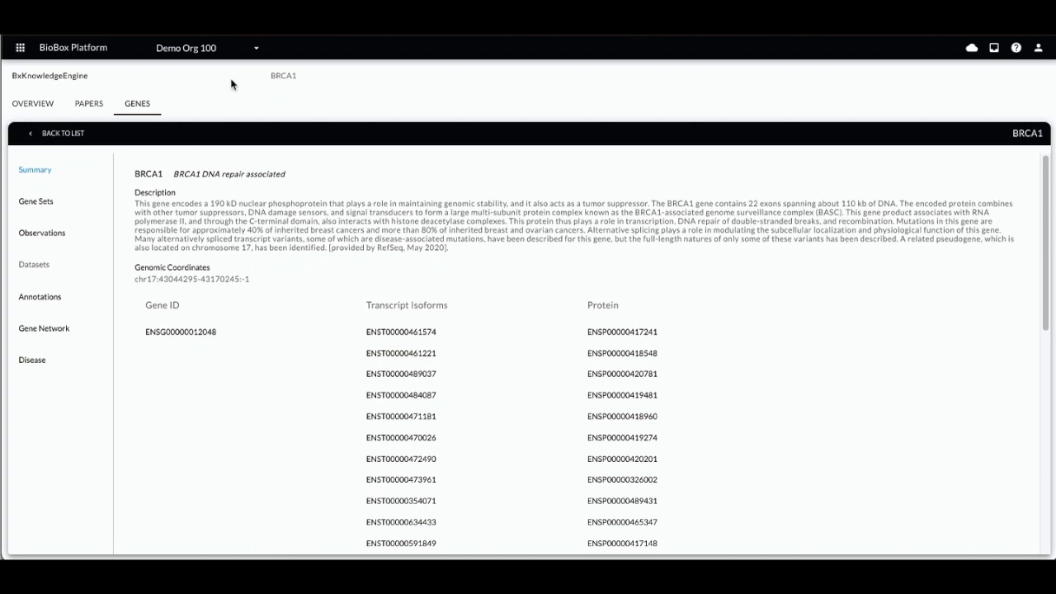
pyautogui.scroll(-5, 316, 360)
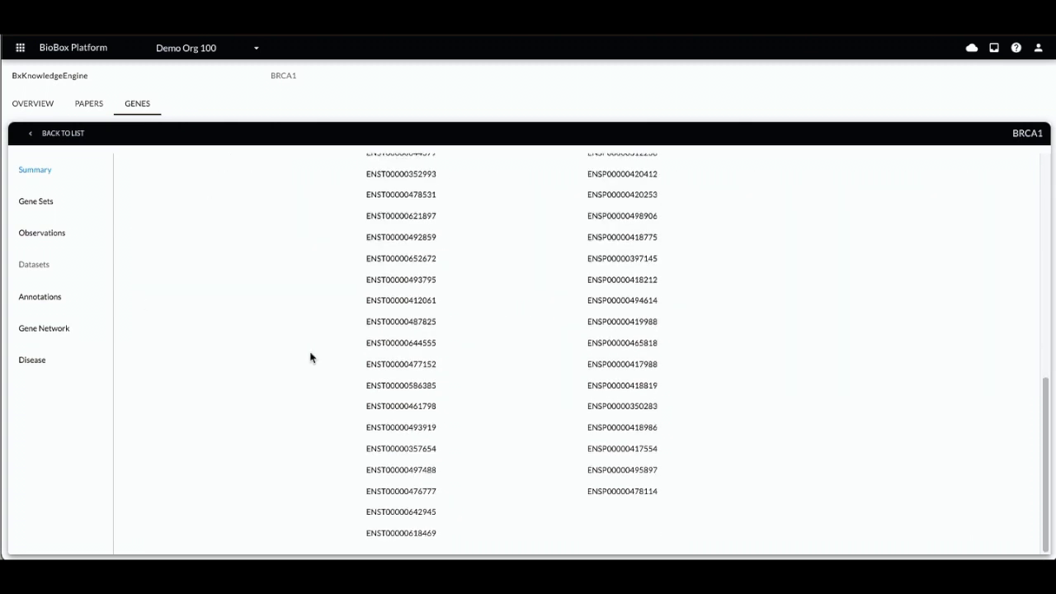
pyautogui.scroll(5, 309, 356)
# Open BRCA1's gene sets and view the Epigenetics and Tissues/Cells categories
pyautogui.click(53, 215)
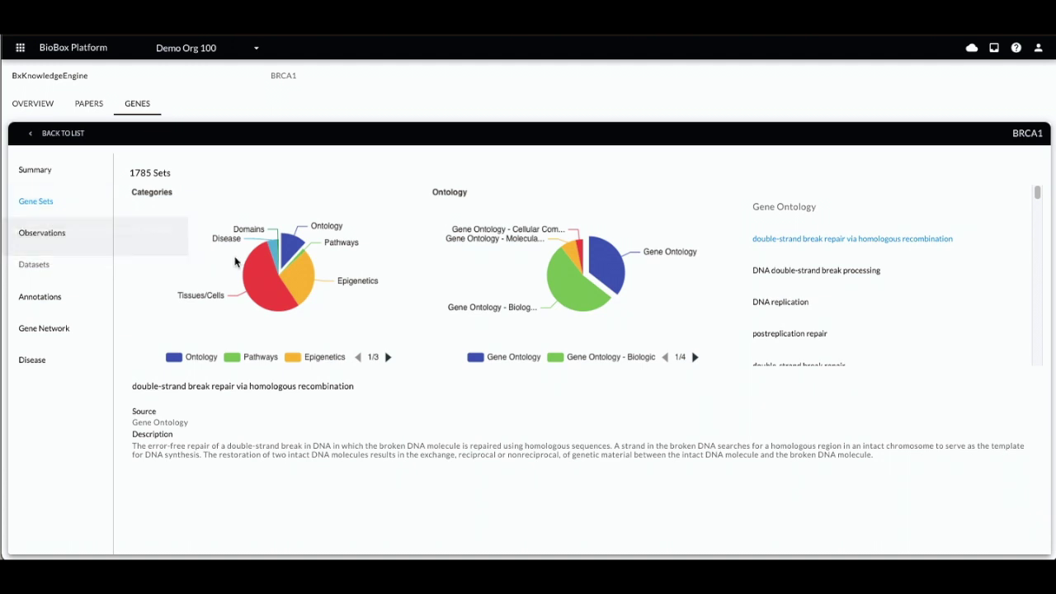
pyautogui.moveTo(252, 264)
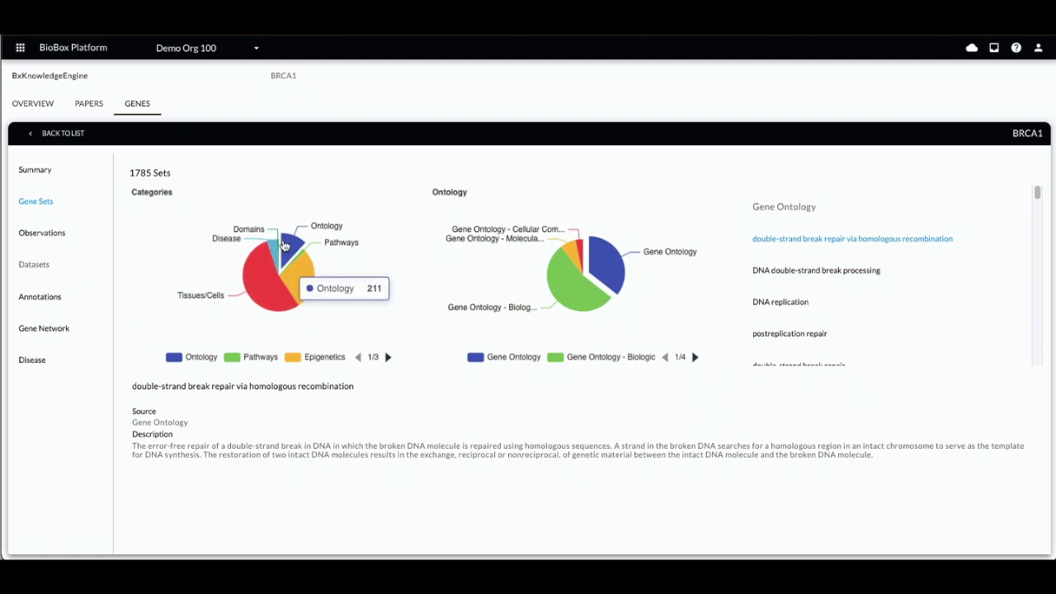
pyautogui.click(295, 281)
pyautogui.moveTo(254, 295)
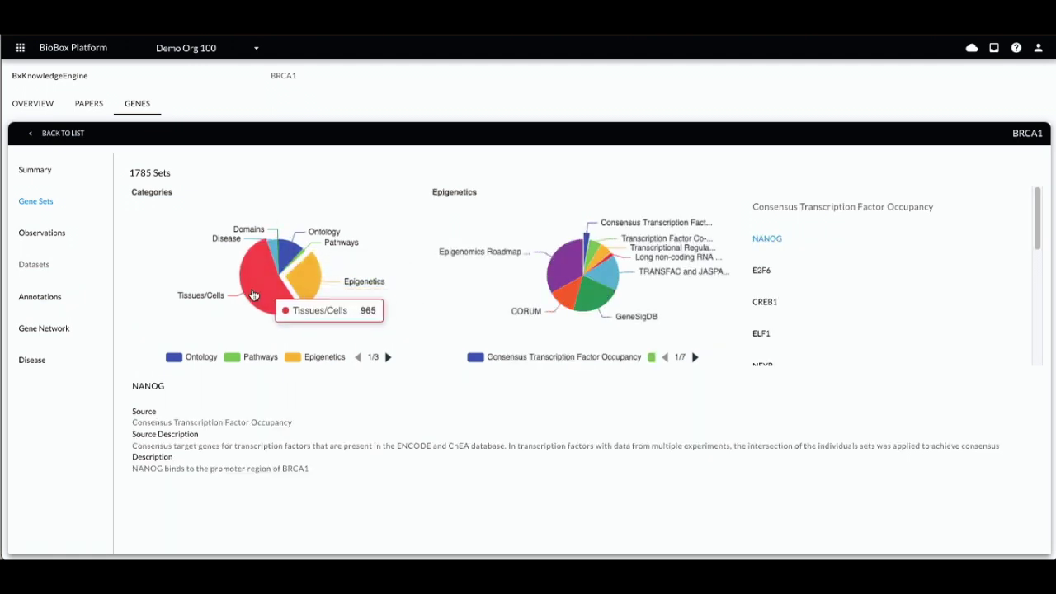
pyautogui.click(253, 295)
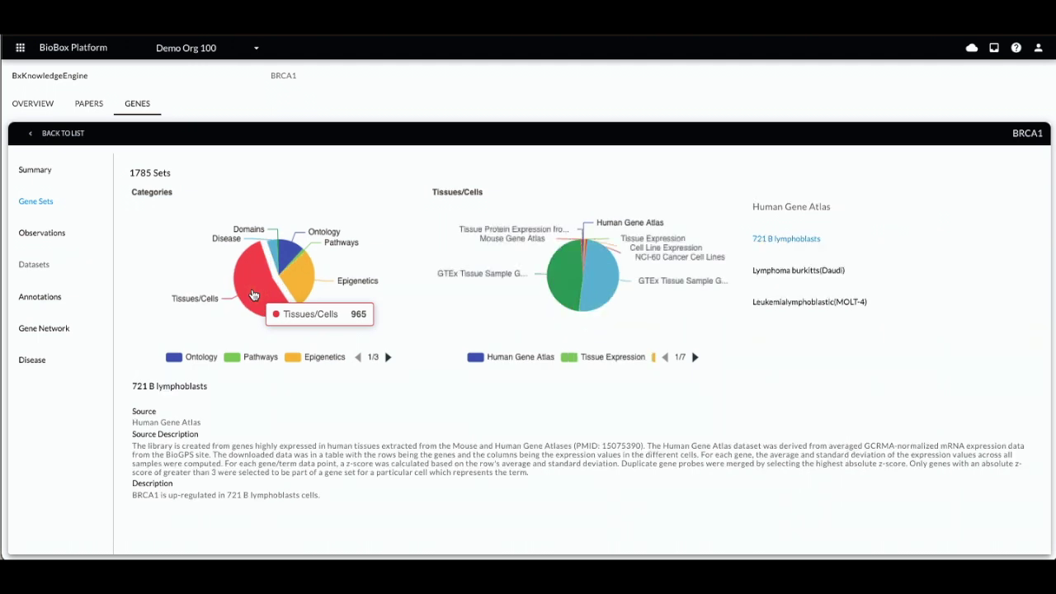
# Show the GTEx Tissue Sample Gene Expression Profiles up sets and inspect the R55C, U3ZM and XMK1 testis samples
pyautogui.moveTo(595, 303)
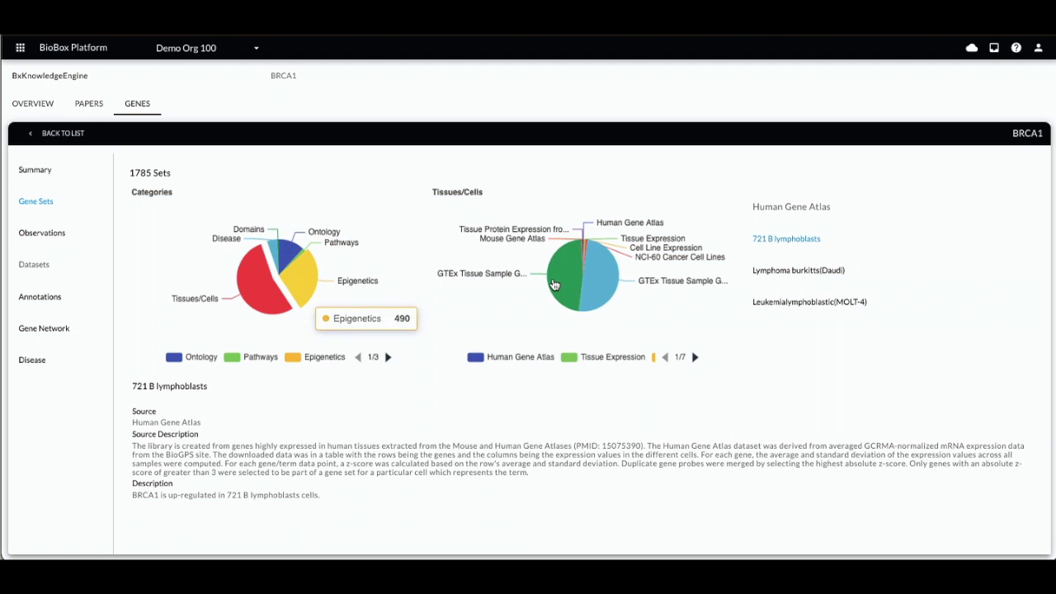
pyautogui.click(582, 286)
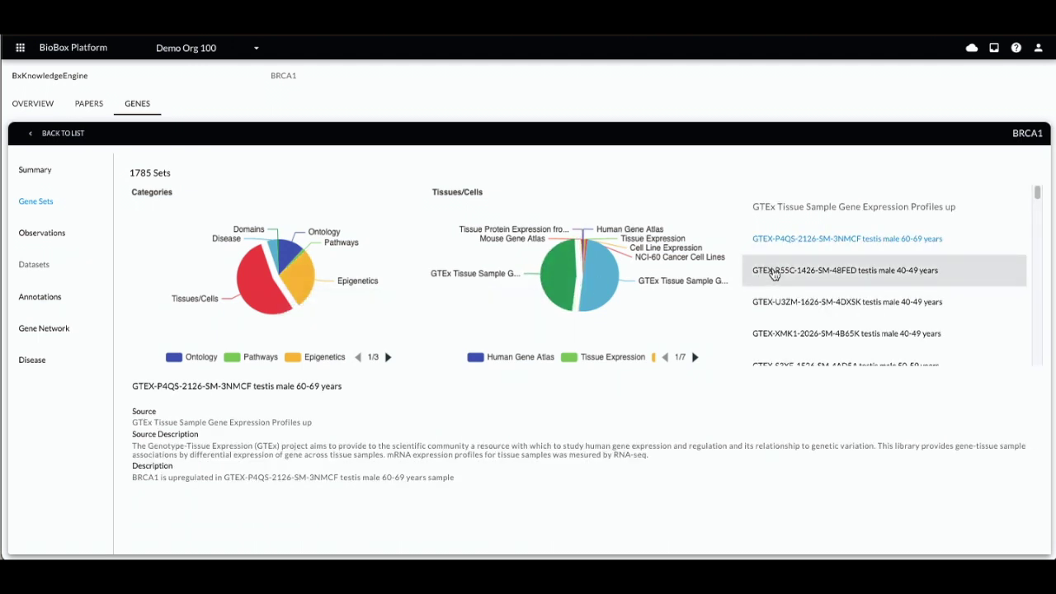
pyautogui.click(763, 272)
pyautogui.click(779, 306)
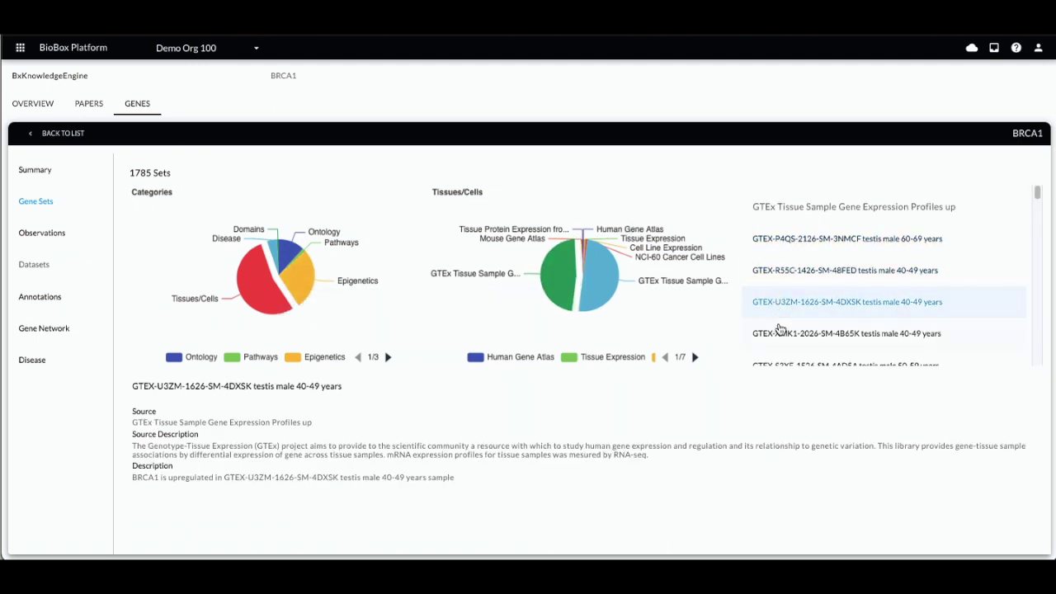
pyautogui.click(779, 334)
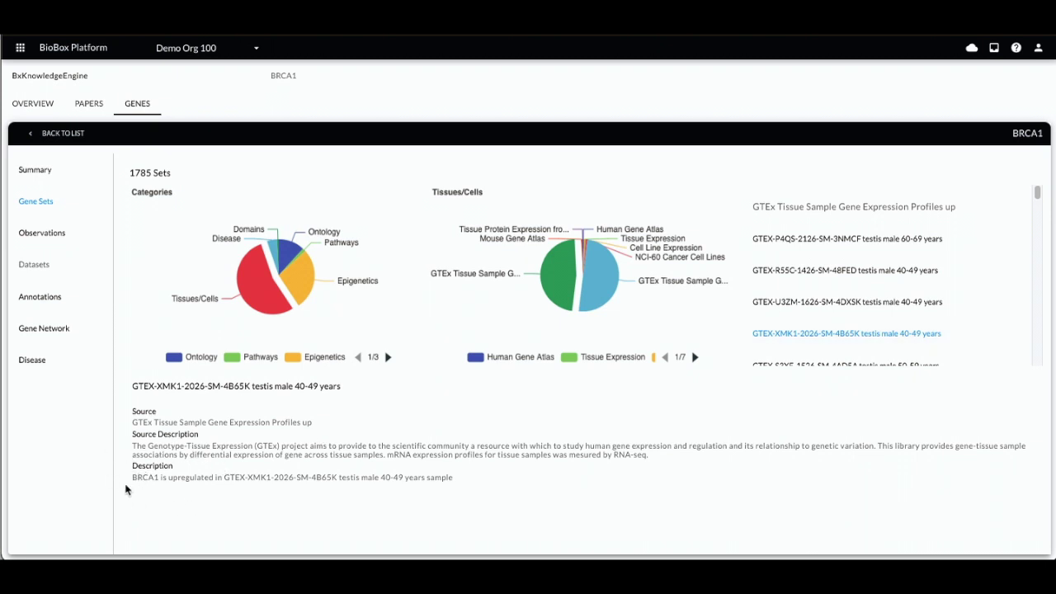
# Examine BRCA1's observations, covering the DESeq2 fold change and the GeneCounts normalized counts charts
pyautogui.click(61, 231)
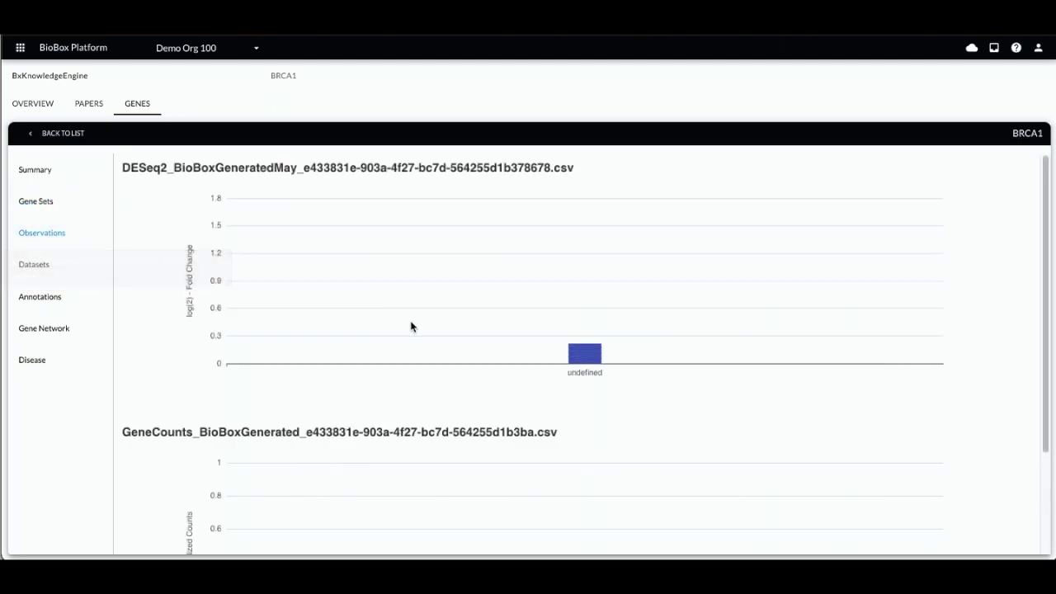
pyautogui.scroll(-1, 415, 368)
pyautogui.scroll(-2, 415, 369)
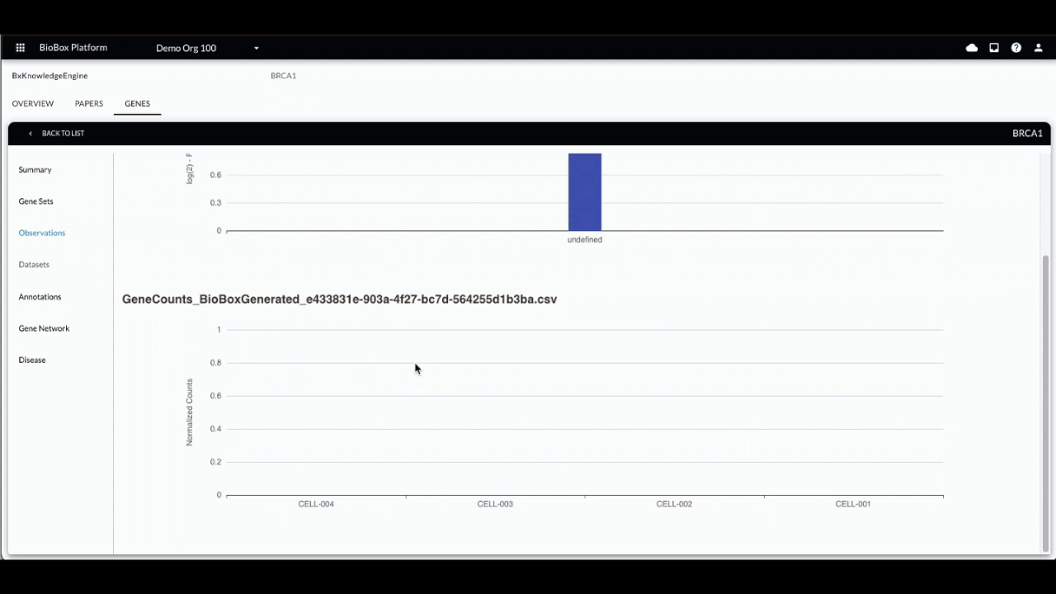
pyautogui.scroll(3, 415, 368)
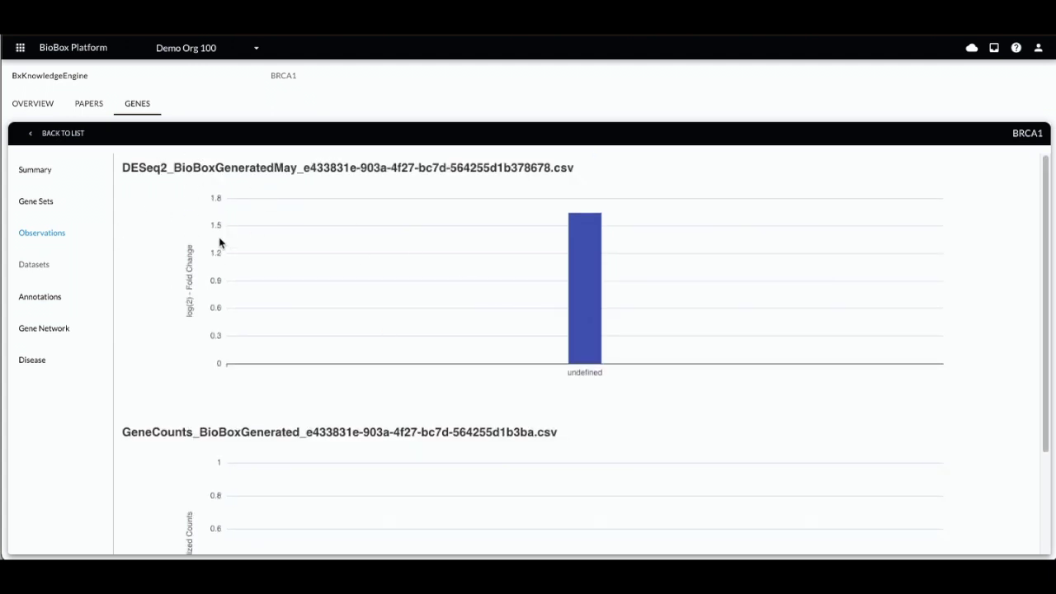
# Open BRCA1's annotations and look through the listed paper abstracts
pyautogui.click(65, 304)
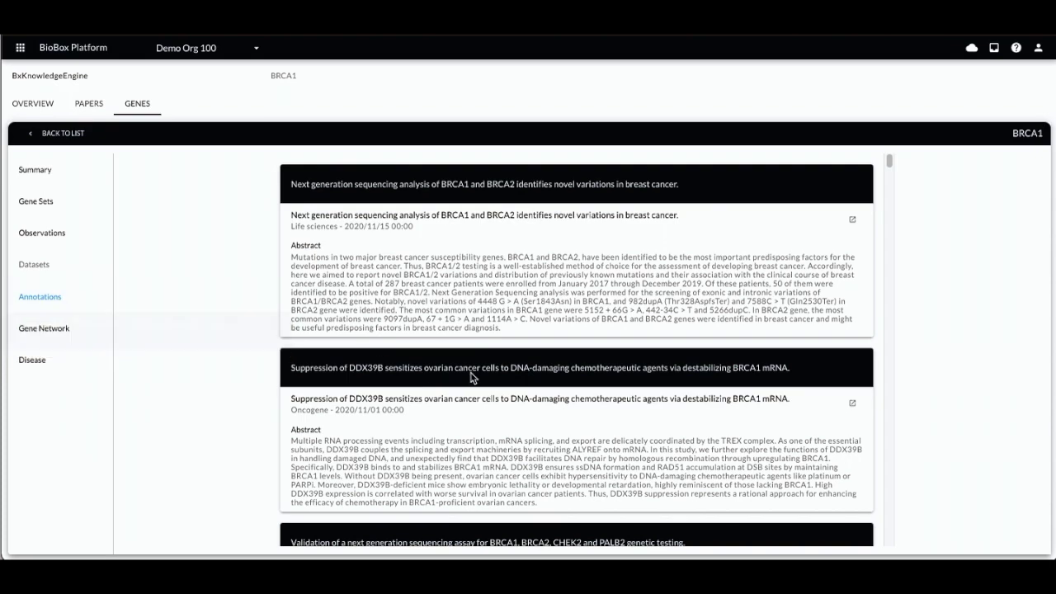
pyautogui.scroll(-8, 471, 377)
pyautogui.scroll(-2, 471, 375)
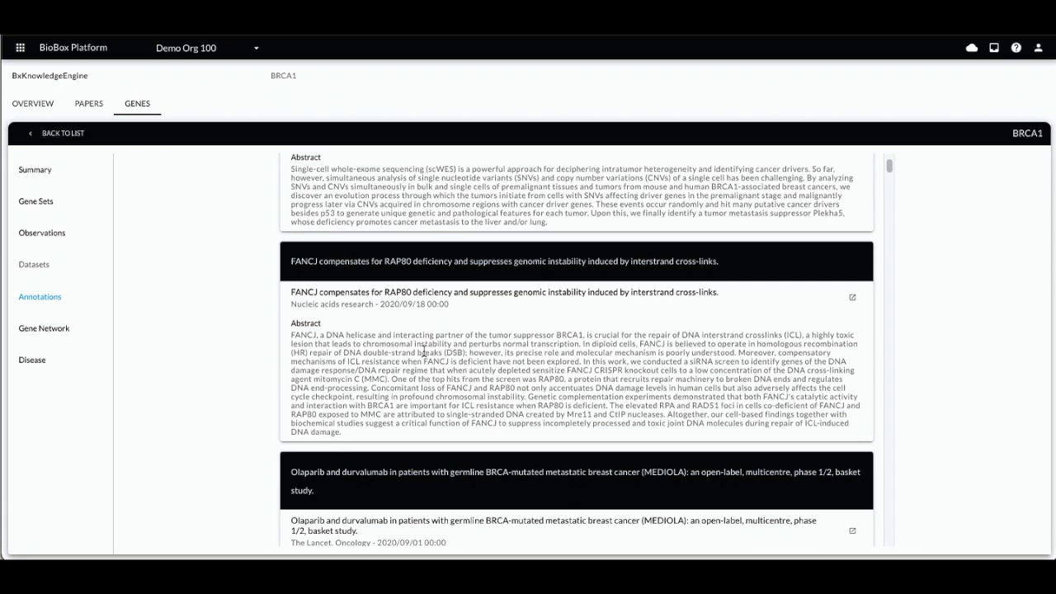
pyautogui.scroll(10, 423, 352)
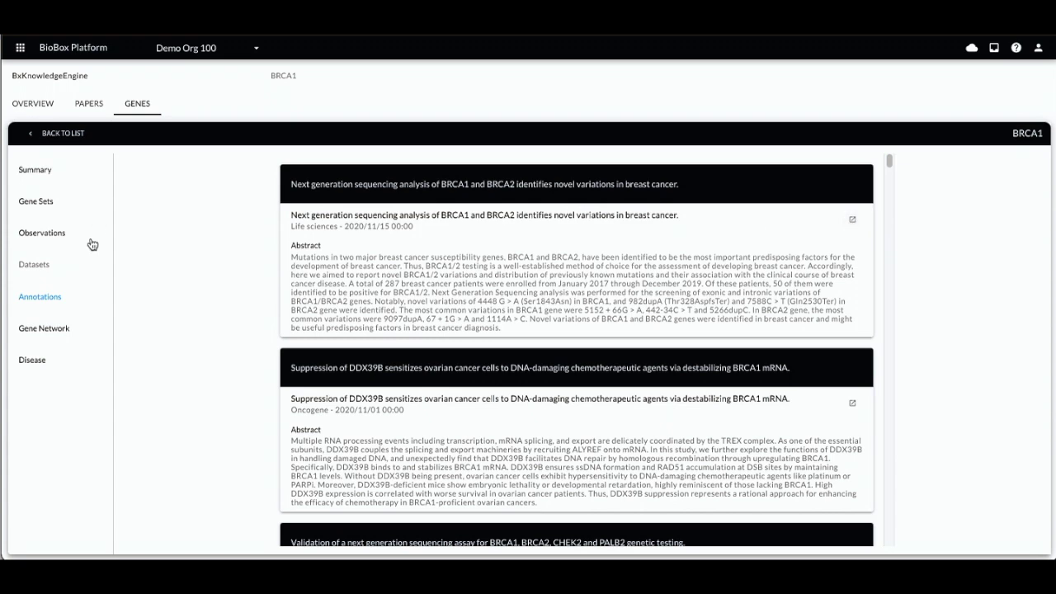
# Open BRCA1's gene network and inspect its interactions with TIMELESS, TUBGCP4 and RMI2
pyautogui.click(78, 332)
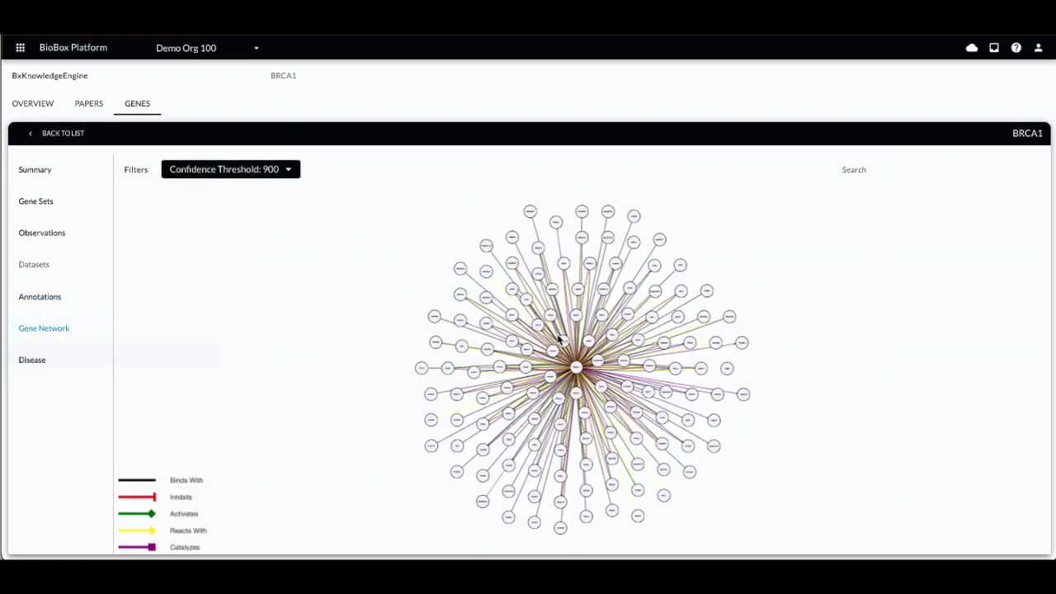
pyautogui.doubleClick(788, 333)
pyautogui.scroll(2, 785, 334)
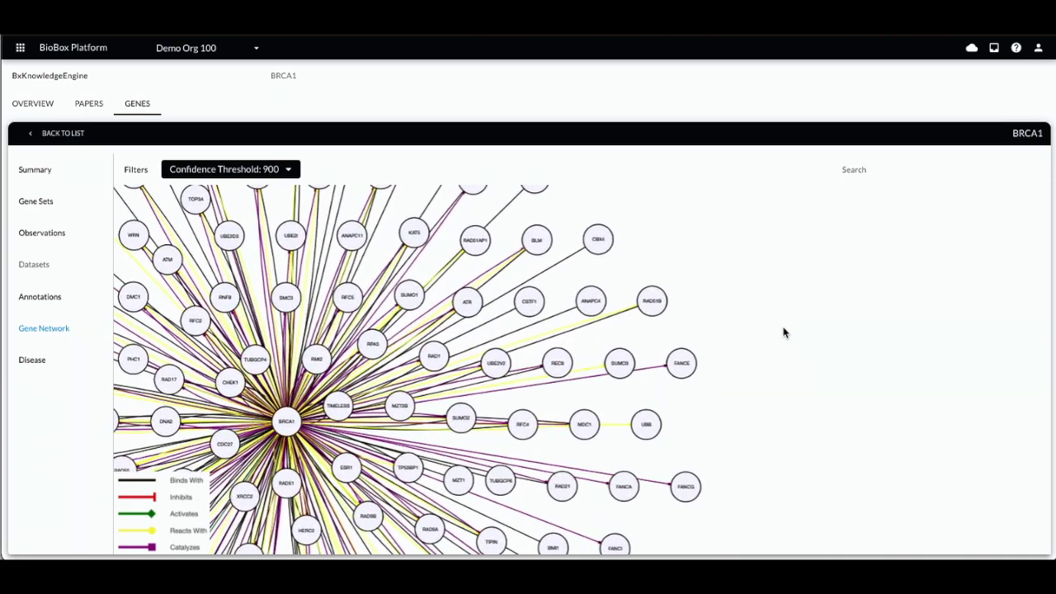
pyautogui.moveTo(787, 372); pyautogui.dragTo(889, 392)
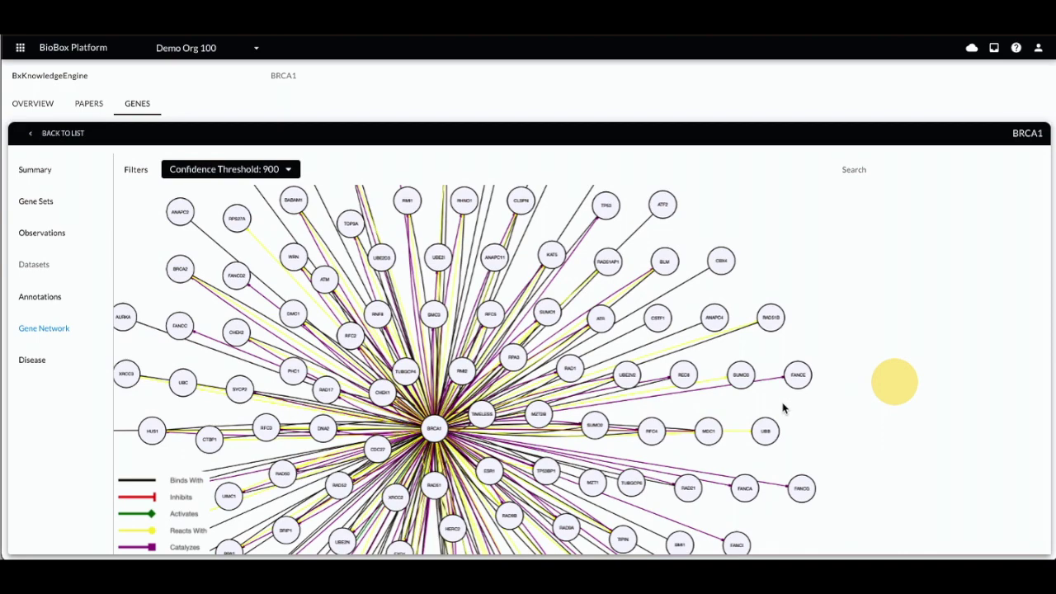
pyautogui.click(485, 417)
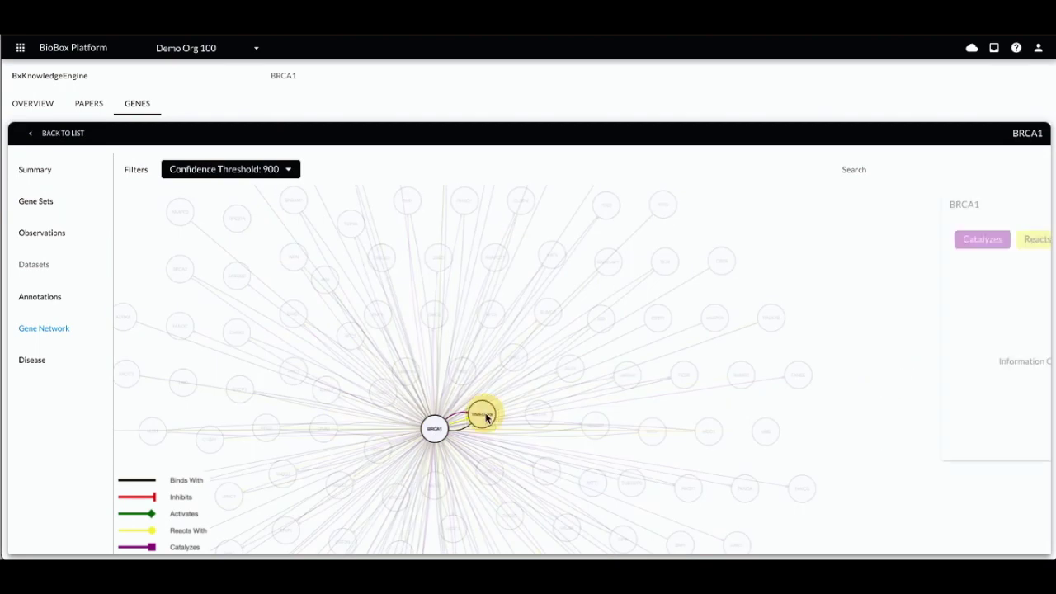
pyautogui.scroll(5, 485, 417)
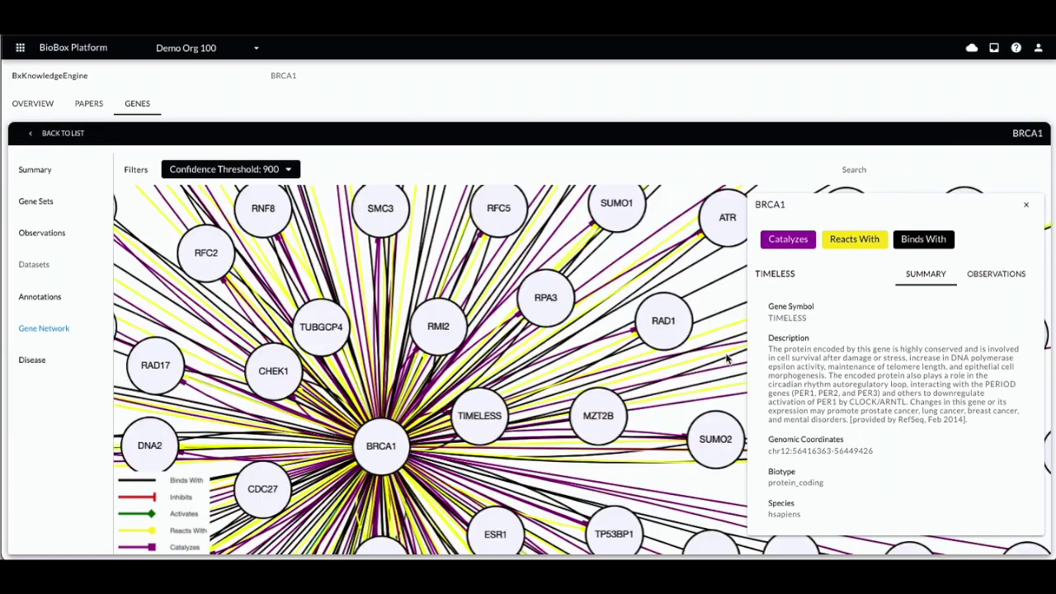
pyautogui.click(315, 339)
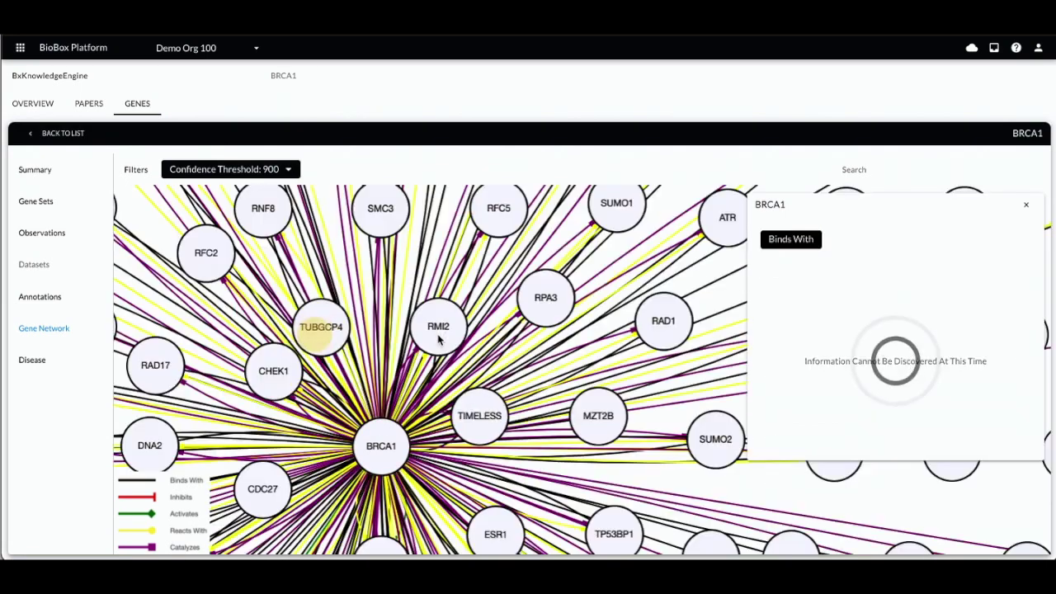
pyautogui.click(442, 332)
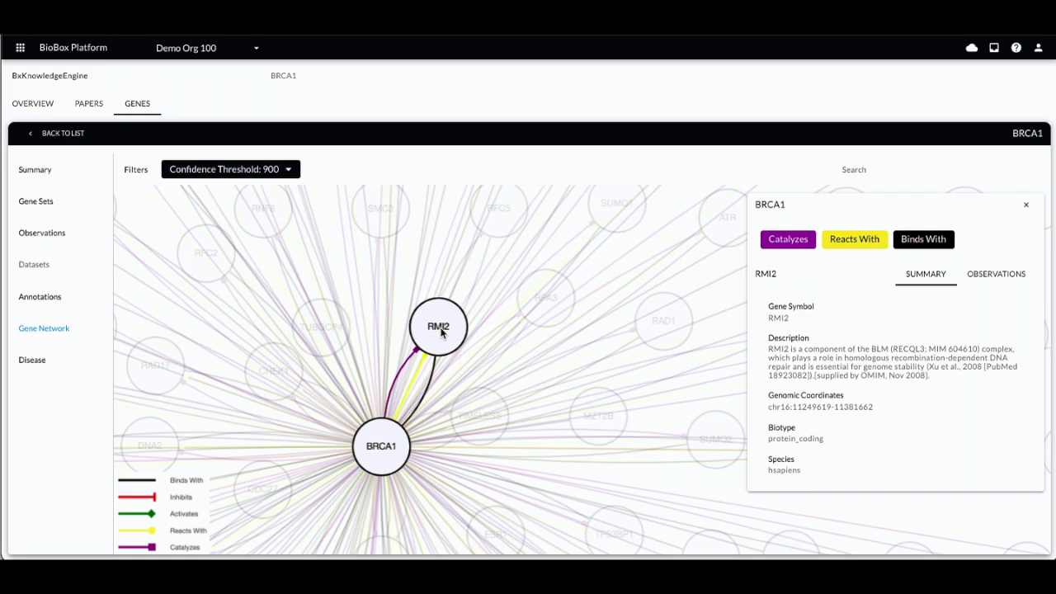
# View BRCA1's CORRELATED disease associations by contributes to, pathogenic_for_condition and is causal susceptibility factor for
pyautogui.click(68, 360)
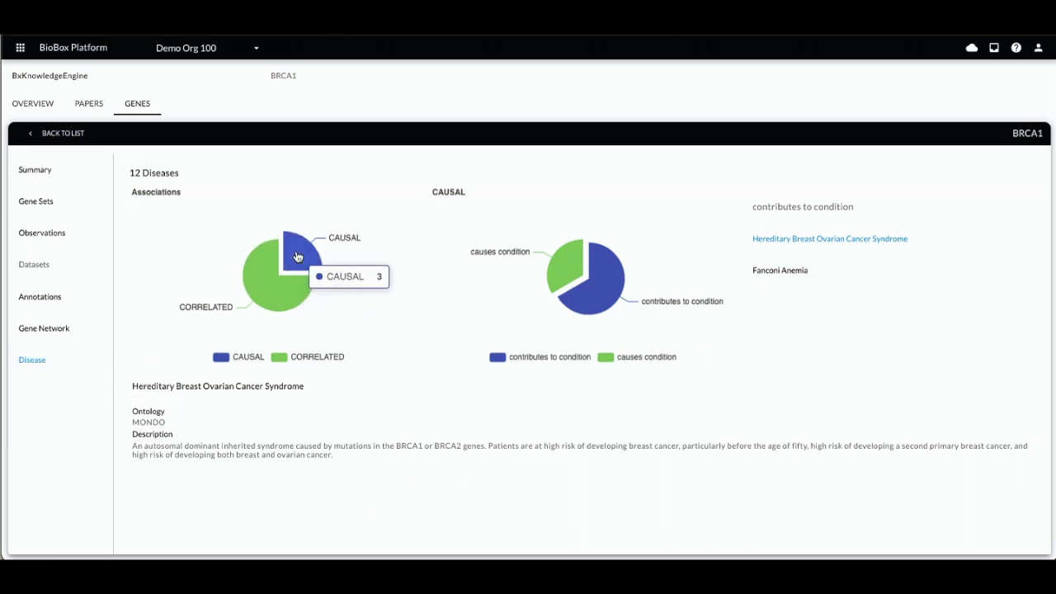
pyautogui.click(261, 304)
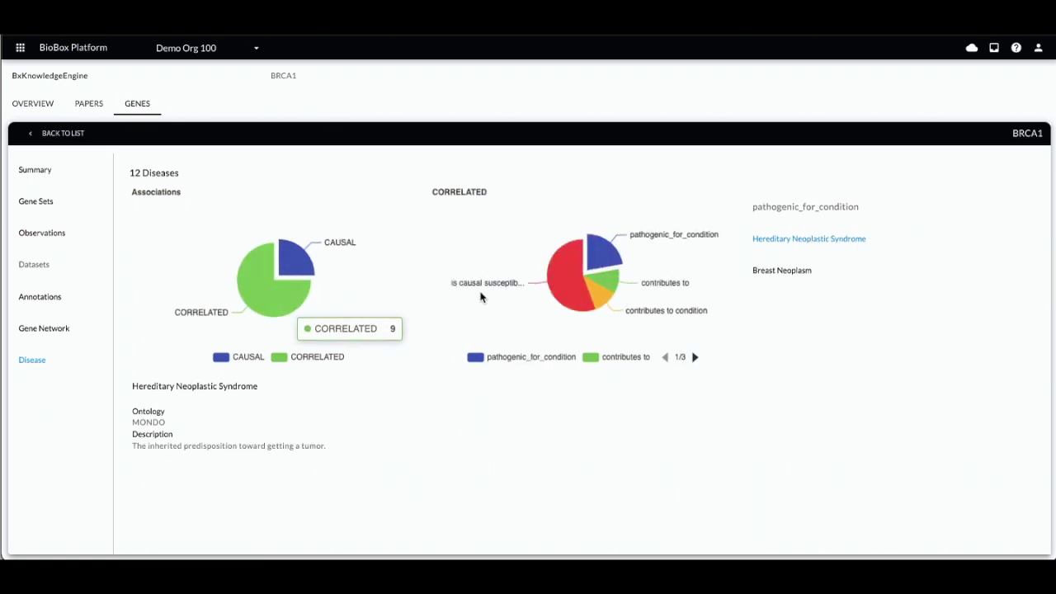
pyautogui.moveTo(613, 277)
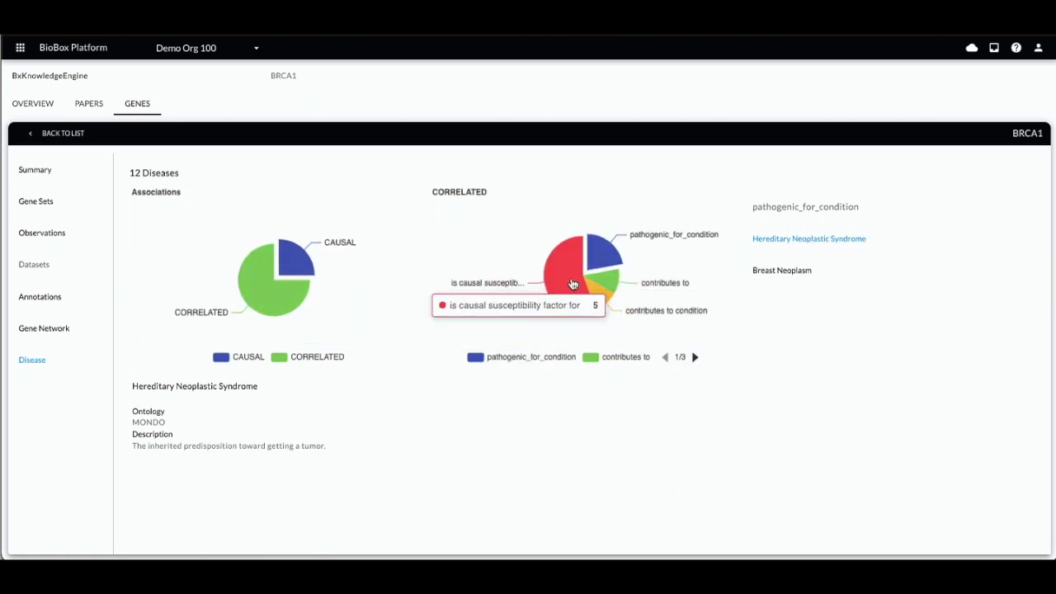
pyautogui.click(614, 284)
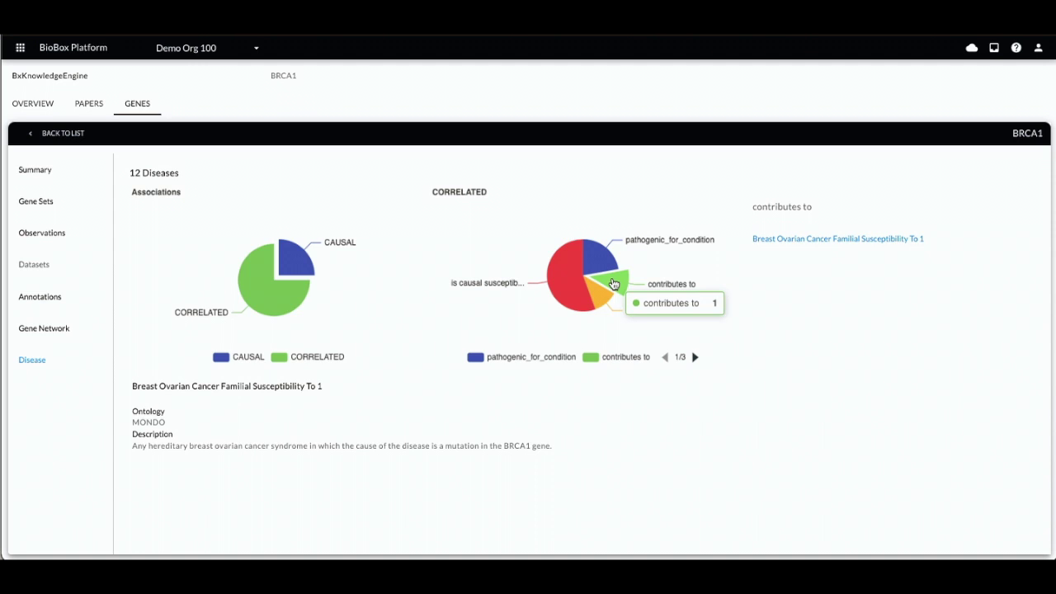
pyautogui.click(596, 258)
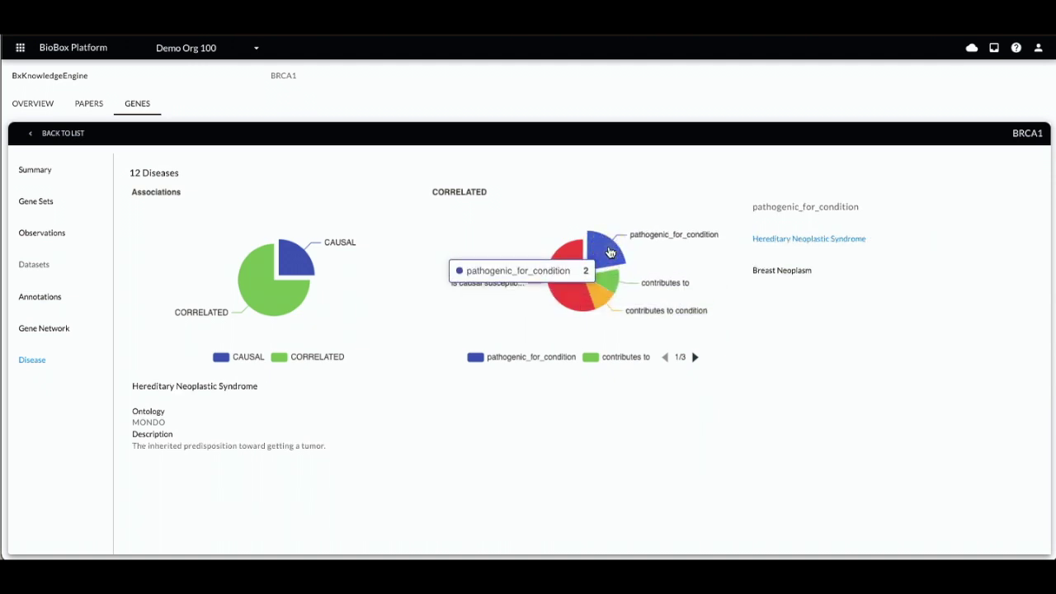
pyautogui.click(566, 306)
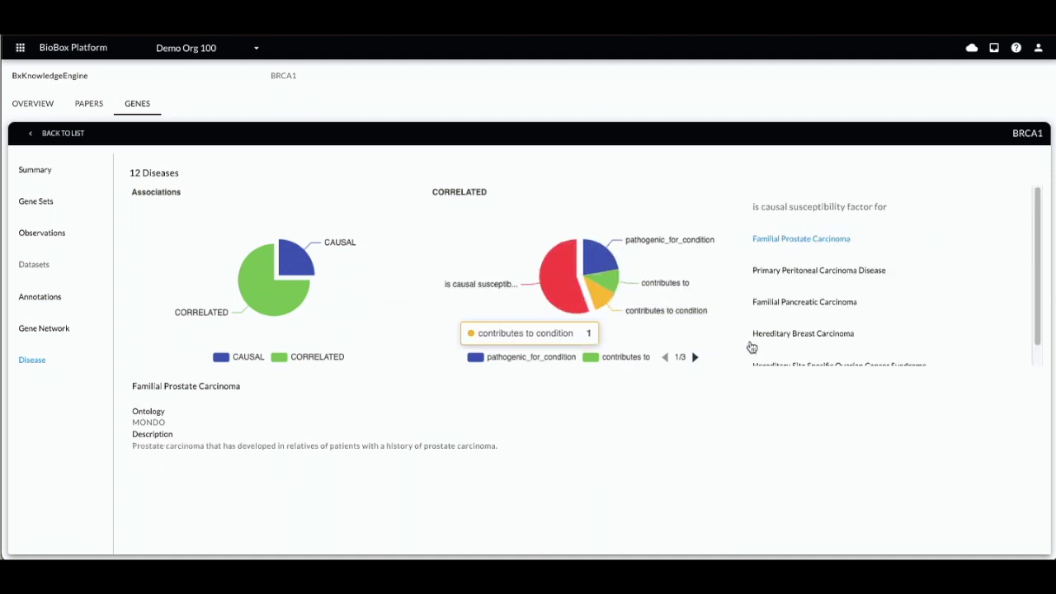
# Inspect the Primary Peritoneal Carcinoma Disease, Familial Pancreatic Carcinoma and Hereditary Breast Carcinoma entries
pyautogui.click(821, 275)
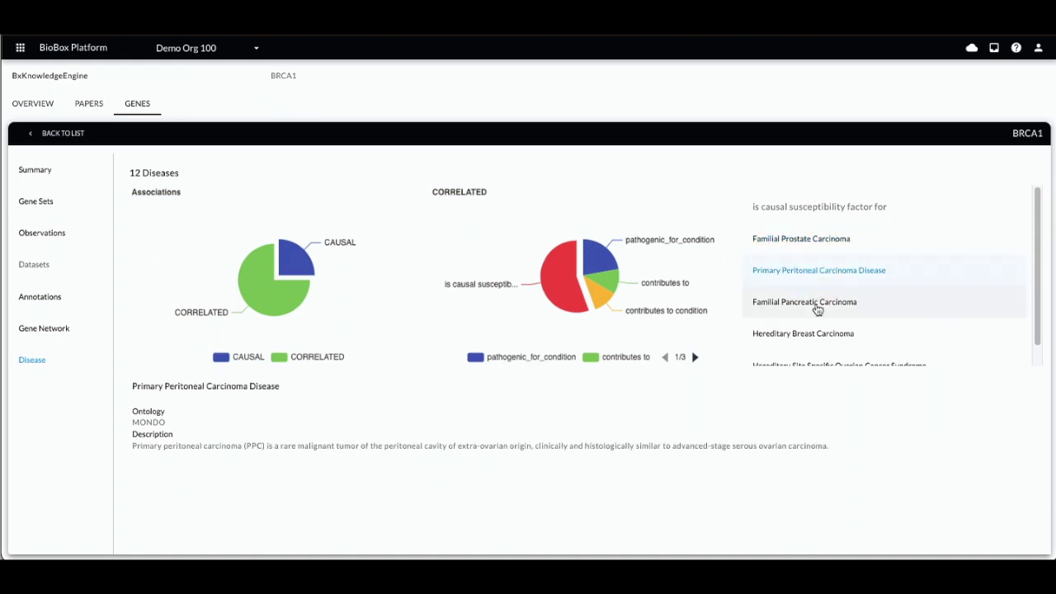
pyautogui.click(817, 307)
pyautogui.click(815, 334)
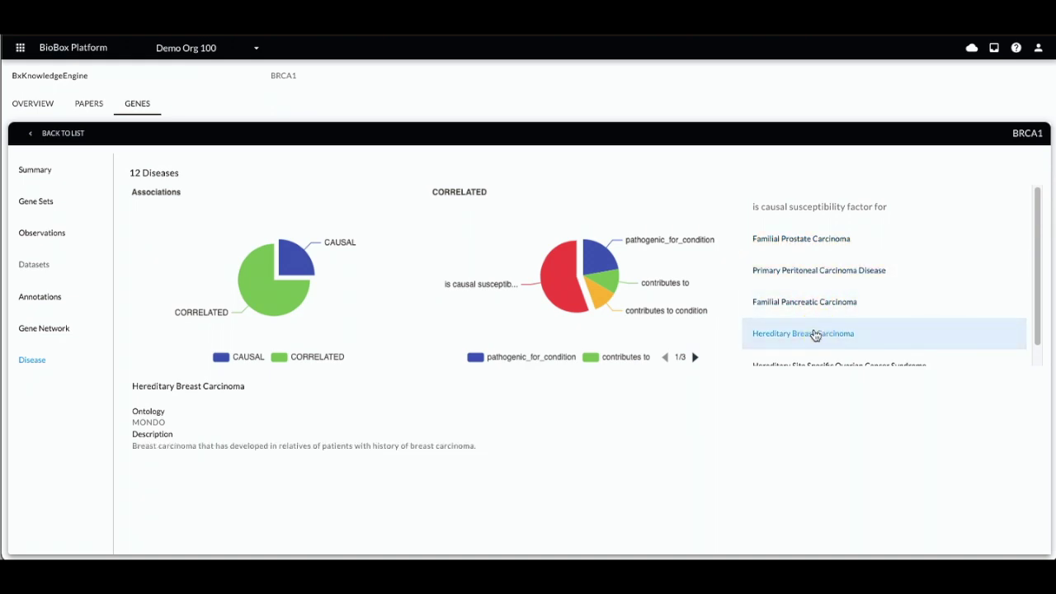
pyautogui.scroll(-1, 803, 312)
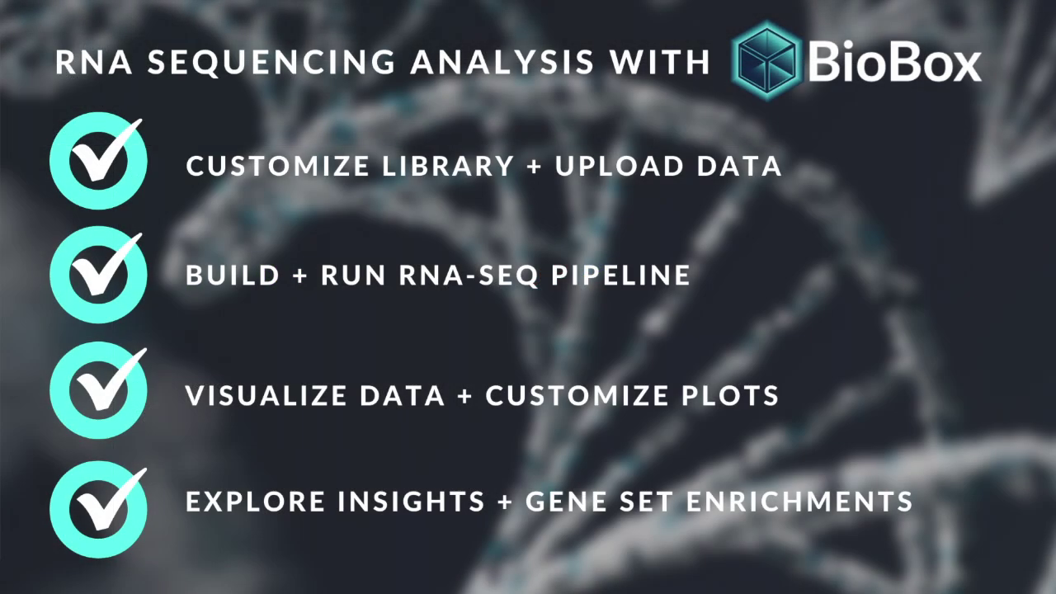